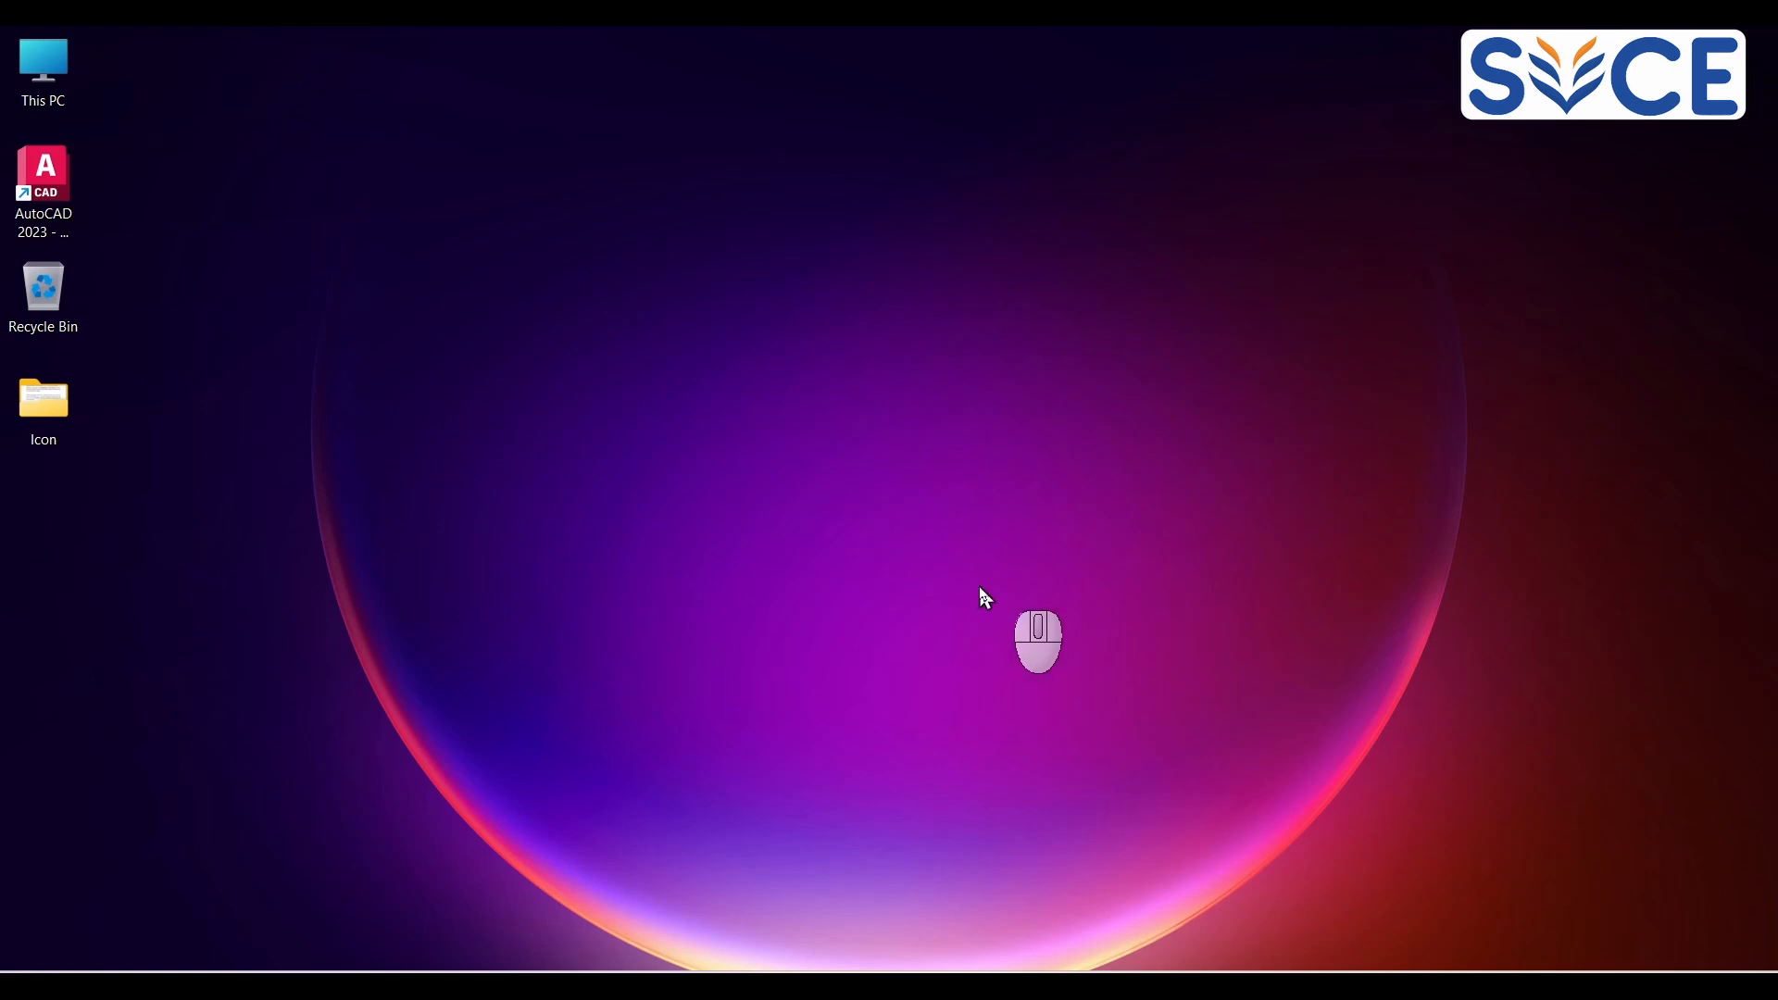
Step: Launch AutoCAD 2023 and start a new drawing
left_click(67, 190)
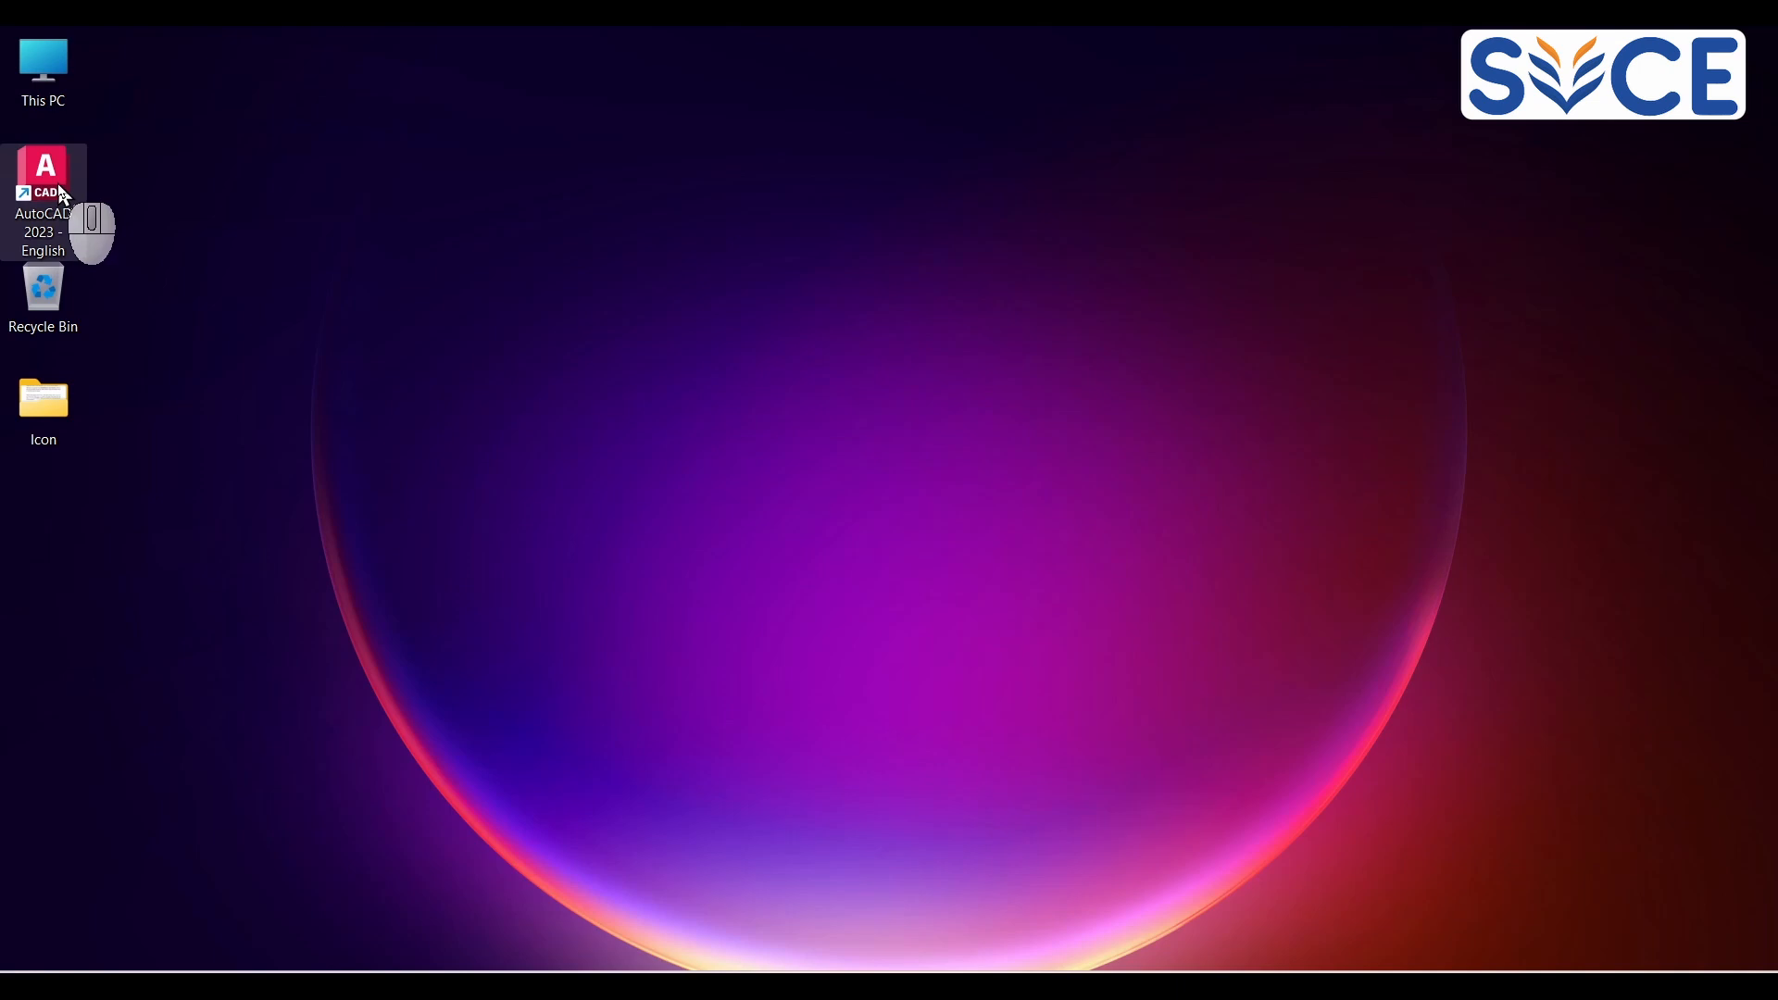
double_click(44, 192)
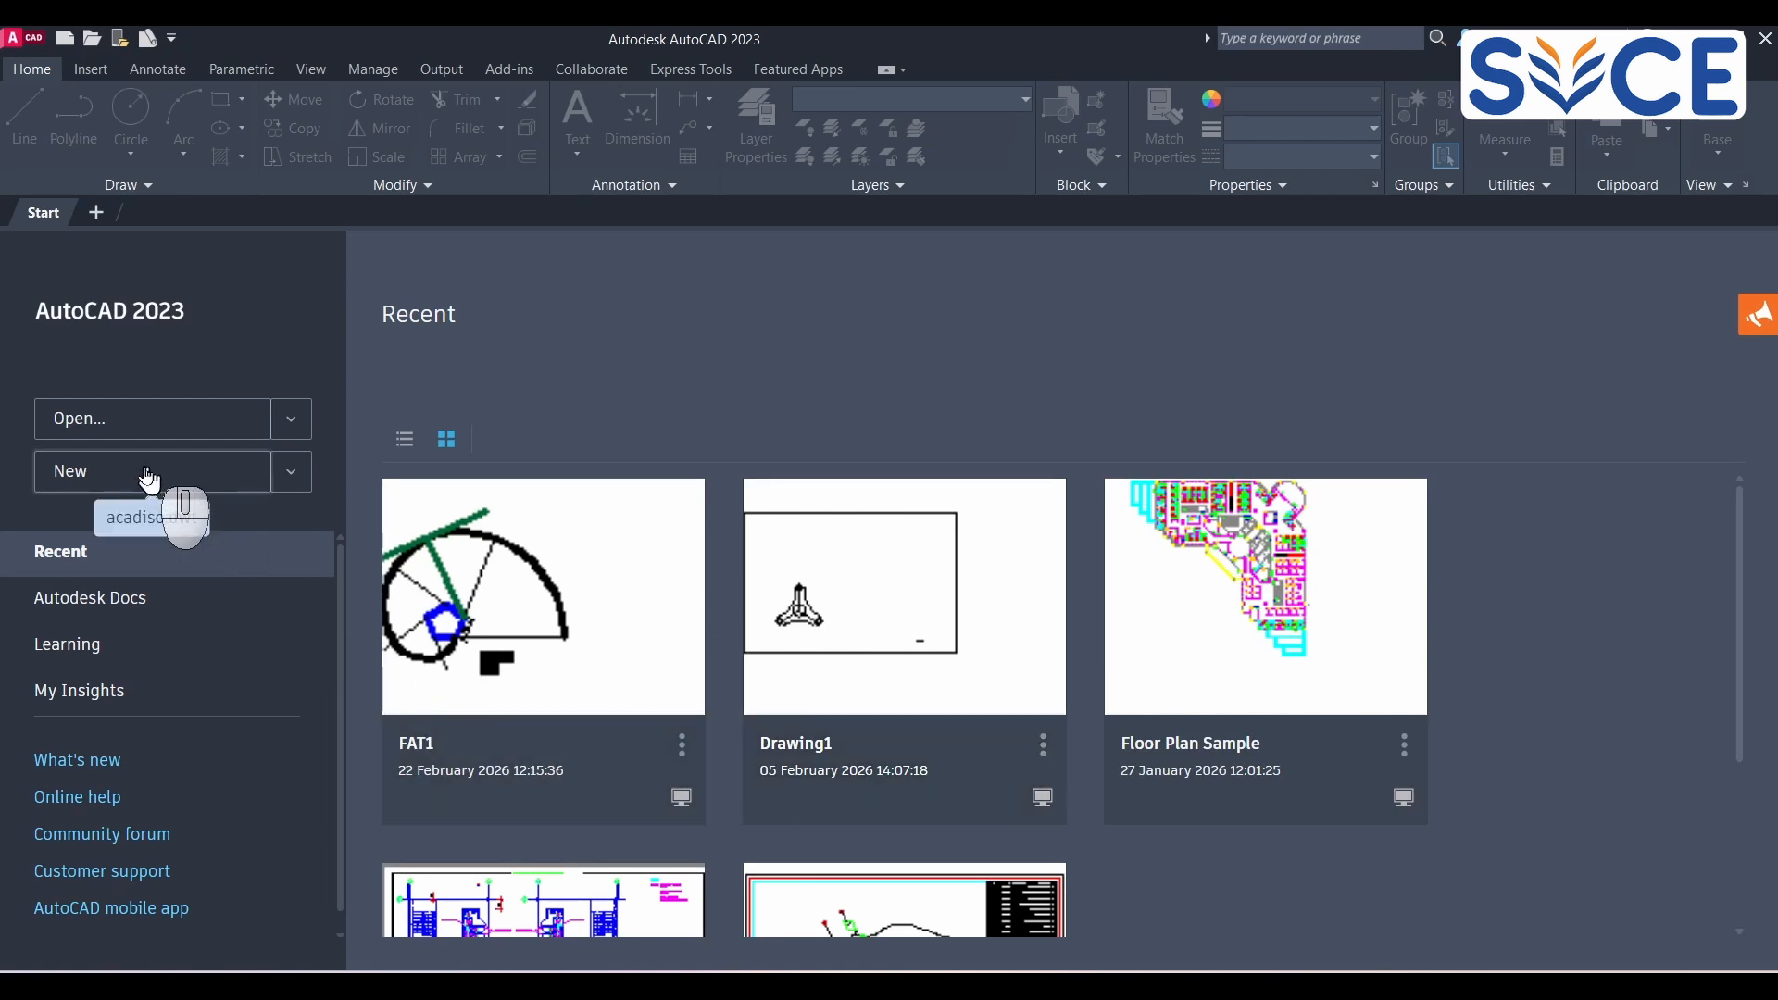
left_click(143, 474)
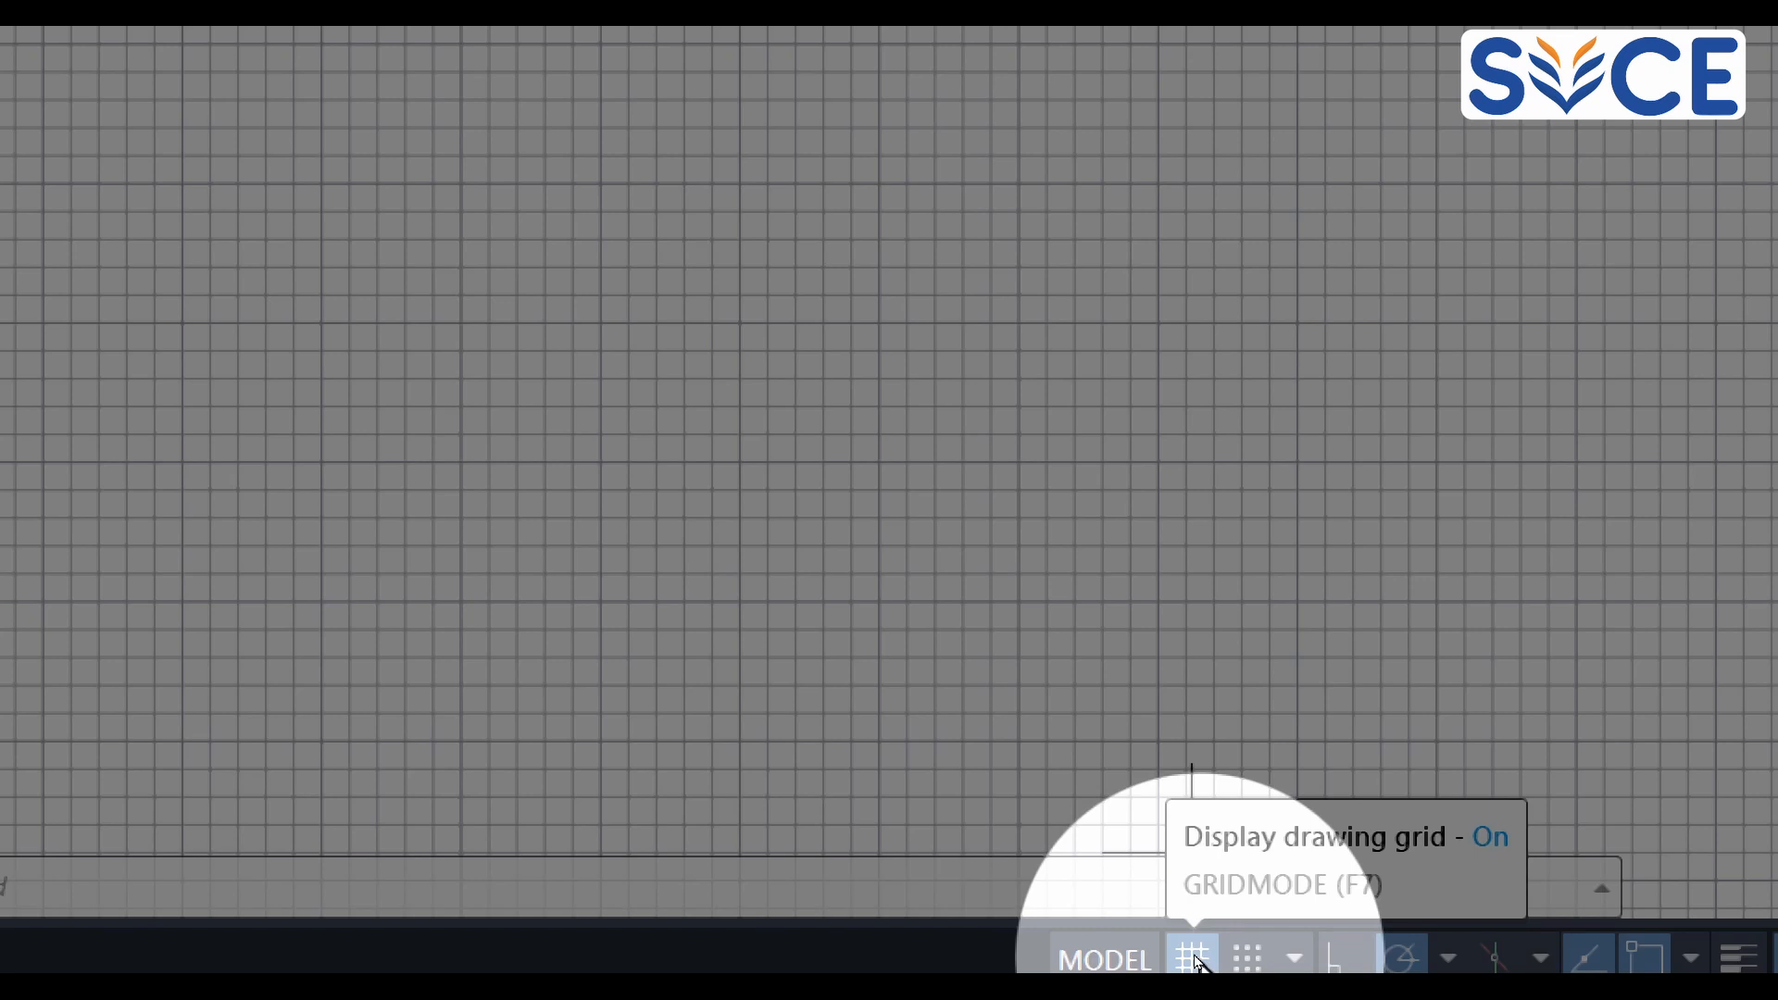
Step: Turn off the drawing grid and configure the drawing units with 0.00 length precision and millimeters as the insertion scale
left_click(1193, 960)
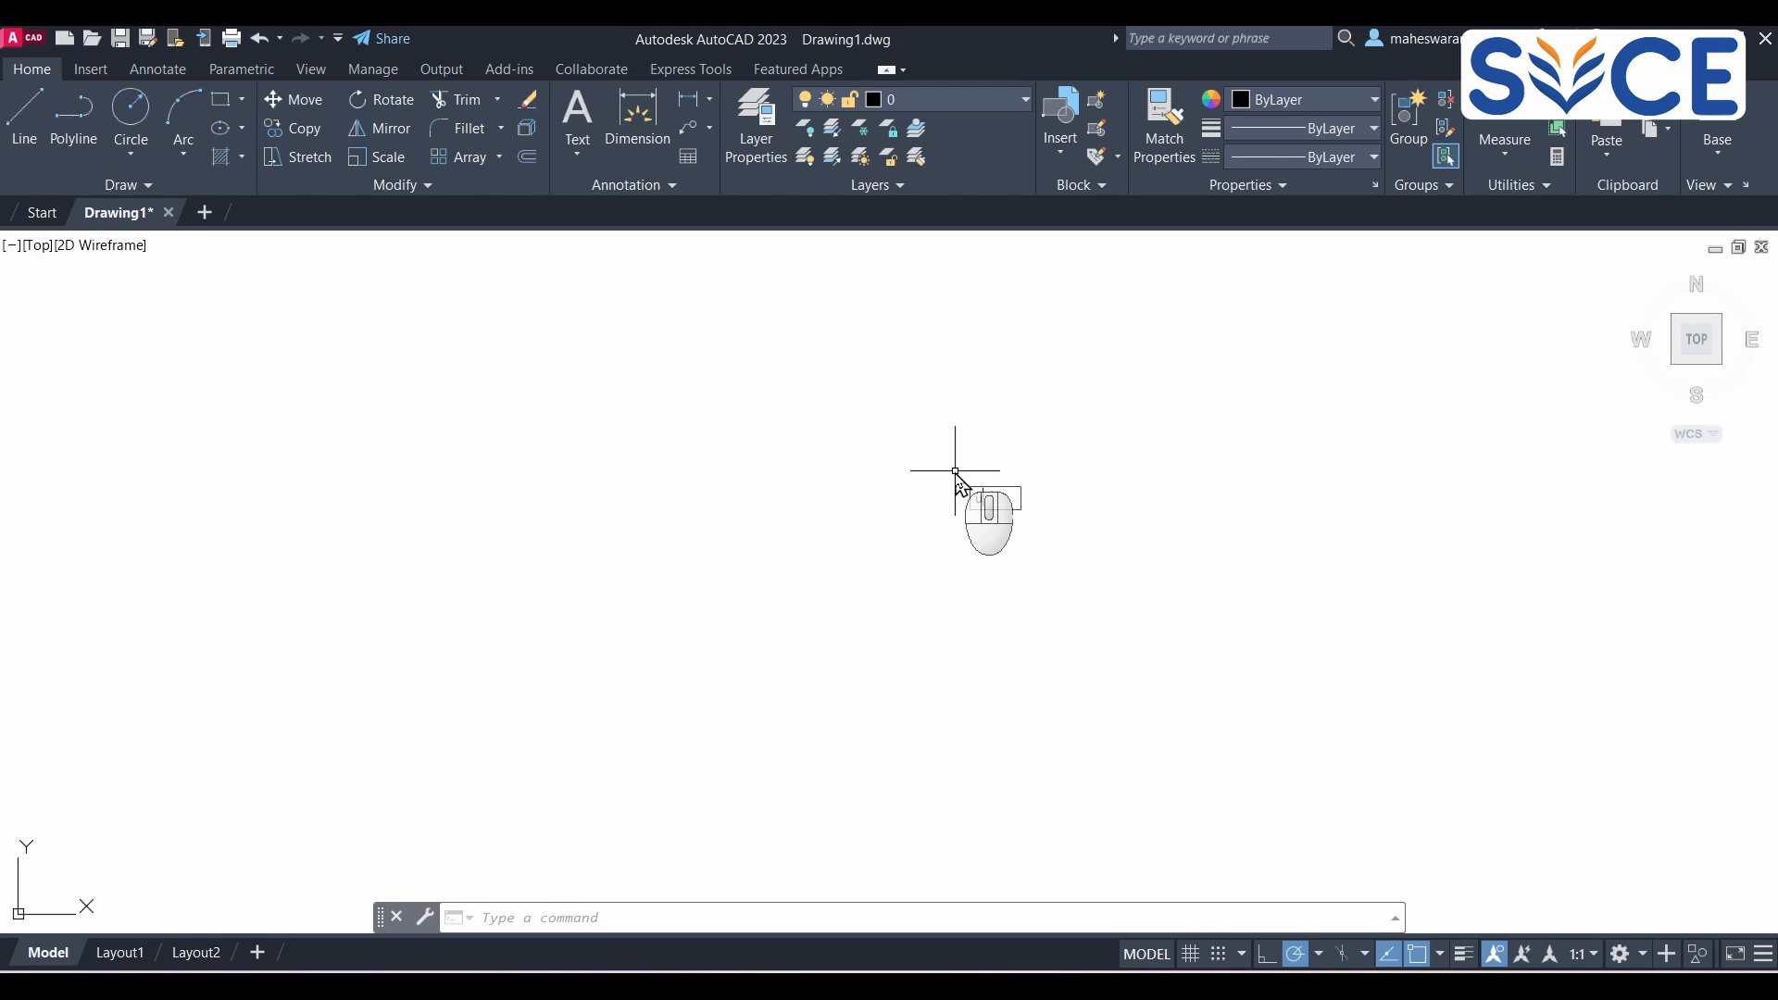
type("UNITS")
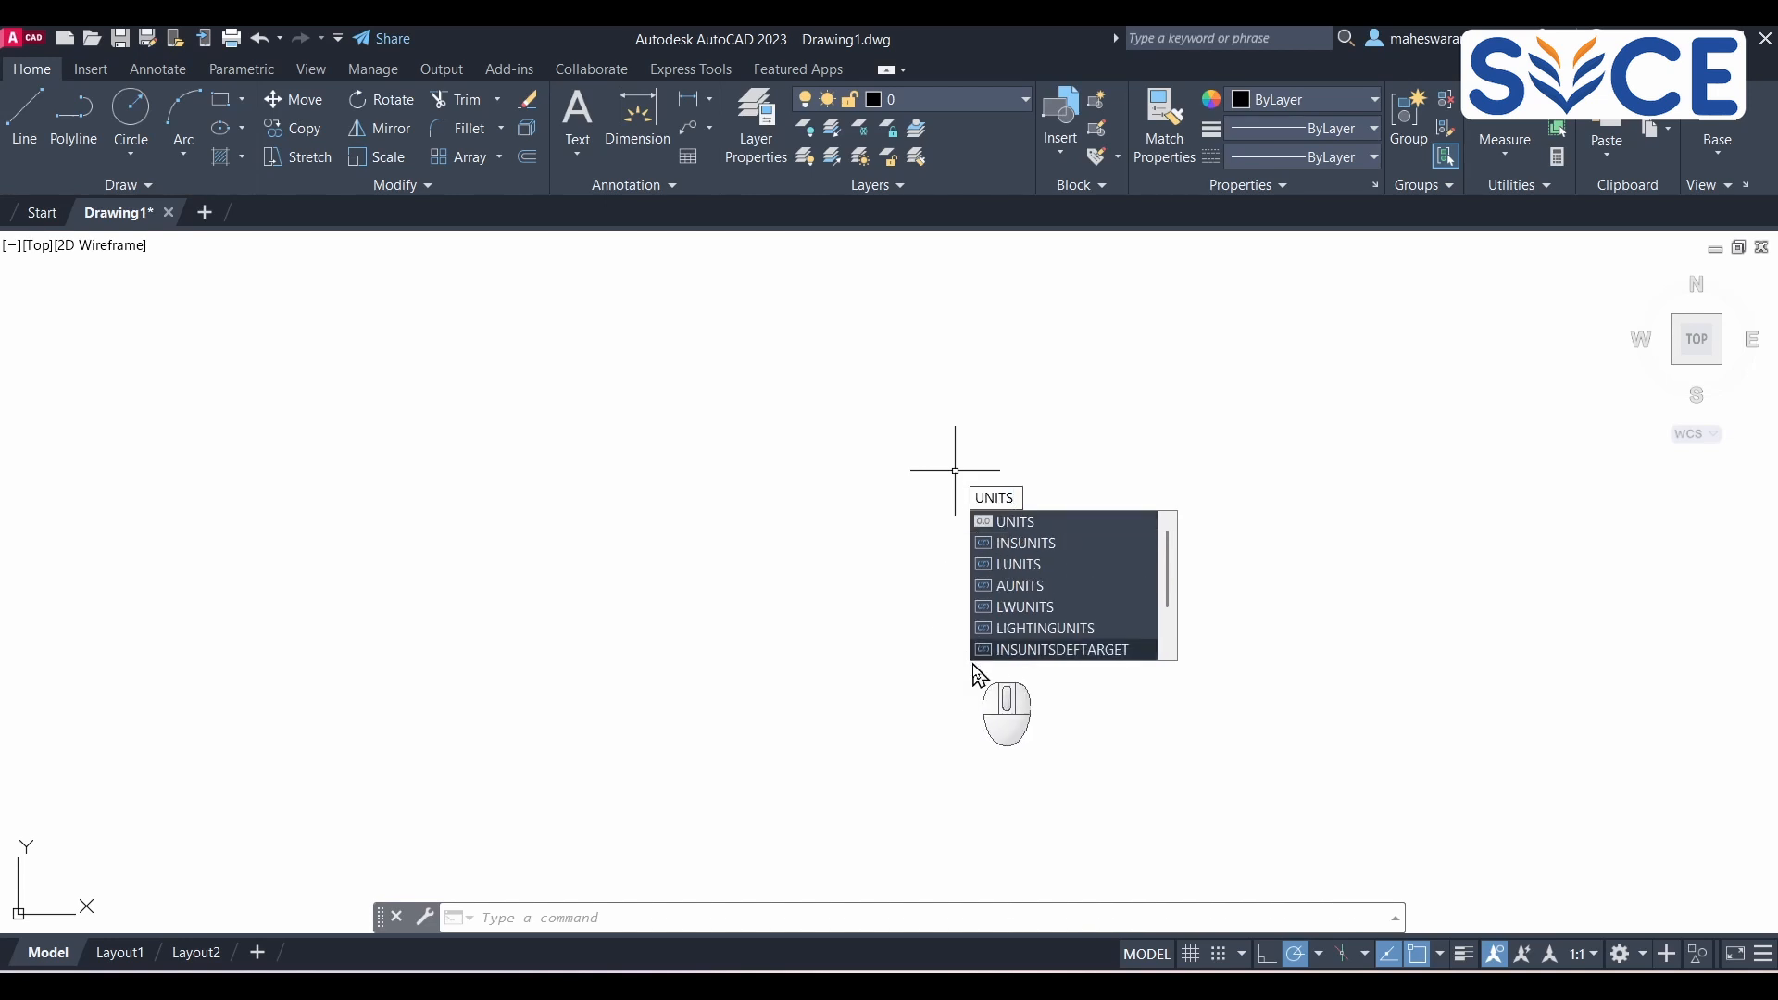
key("Return")
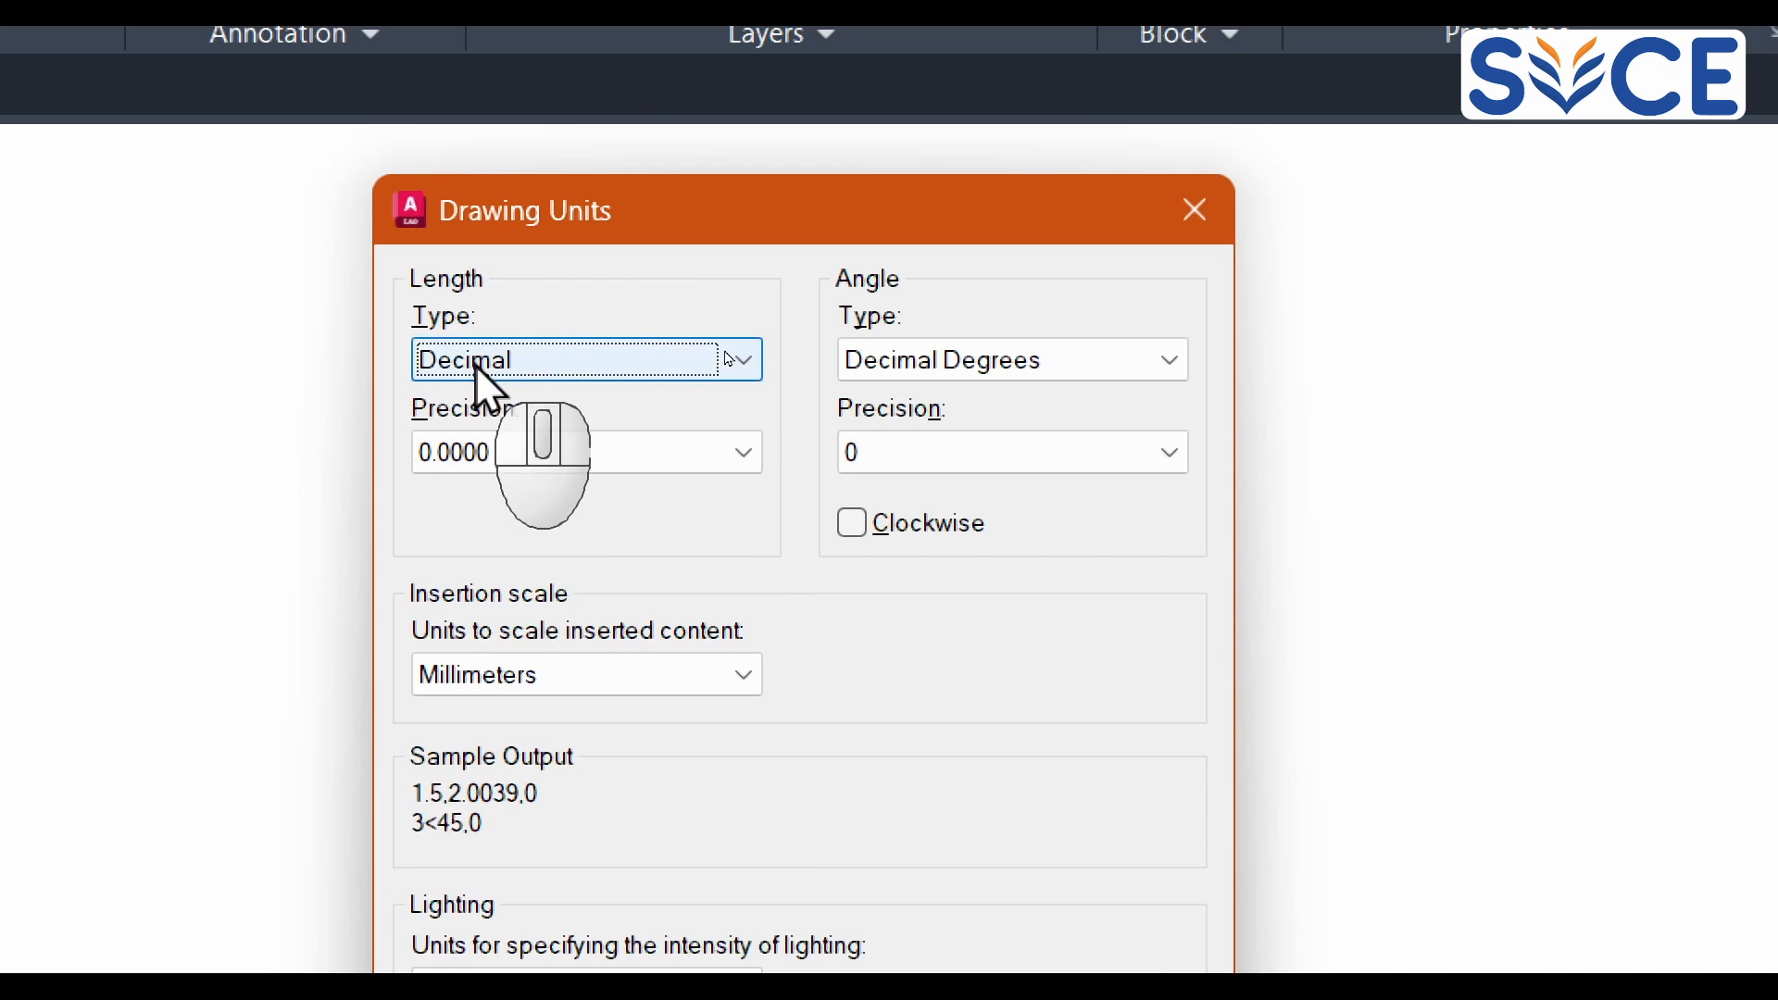
left_click(552, 463)
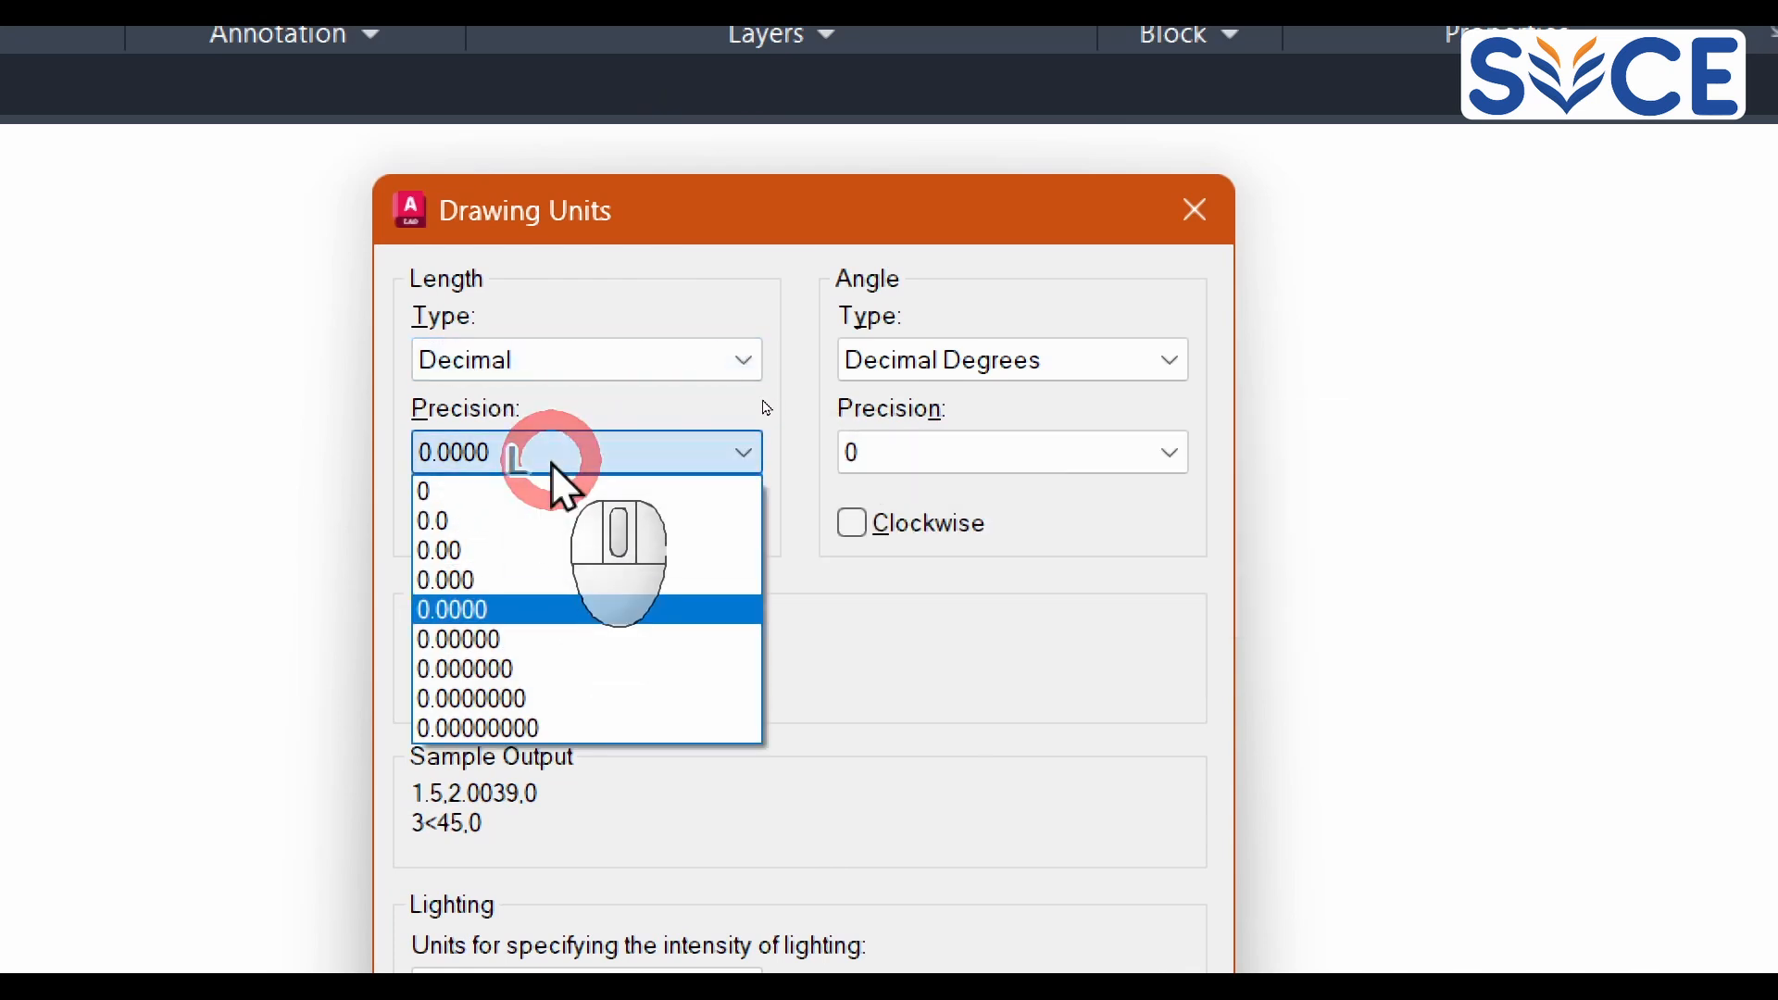
left_click(489, 554)
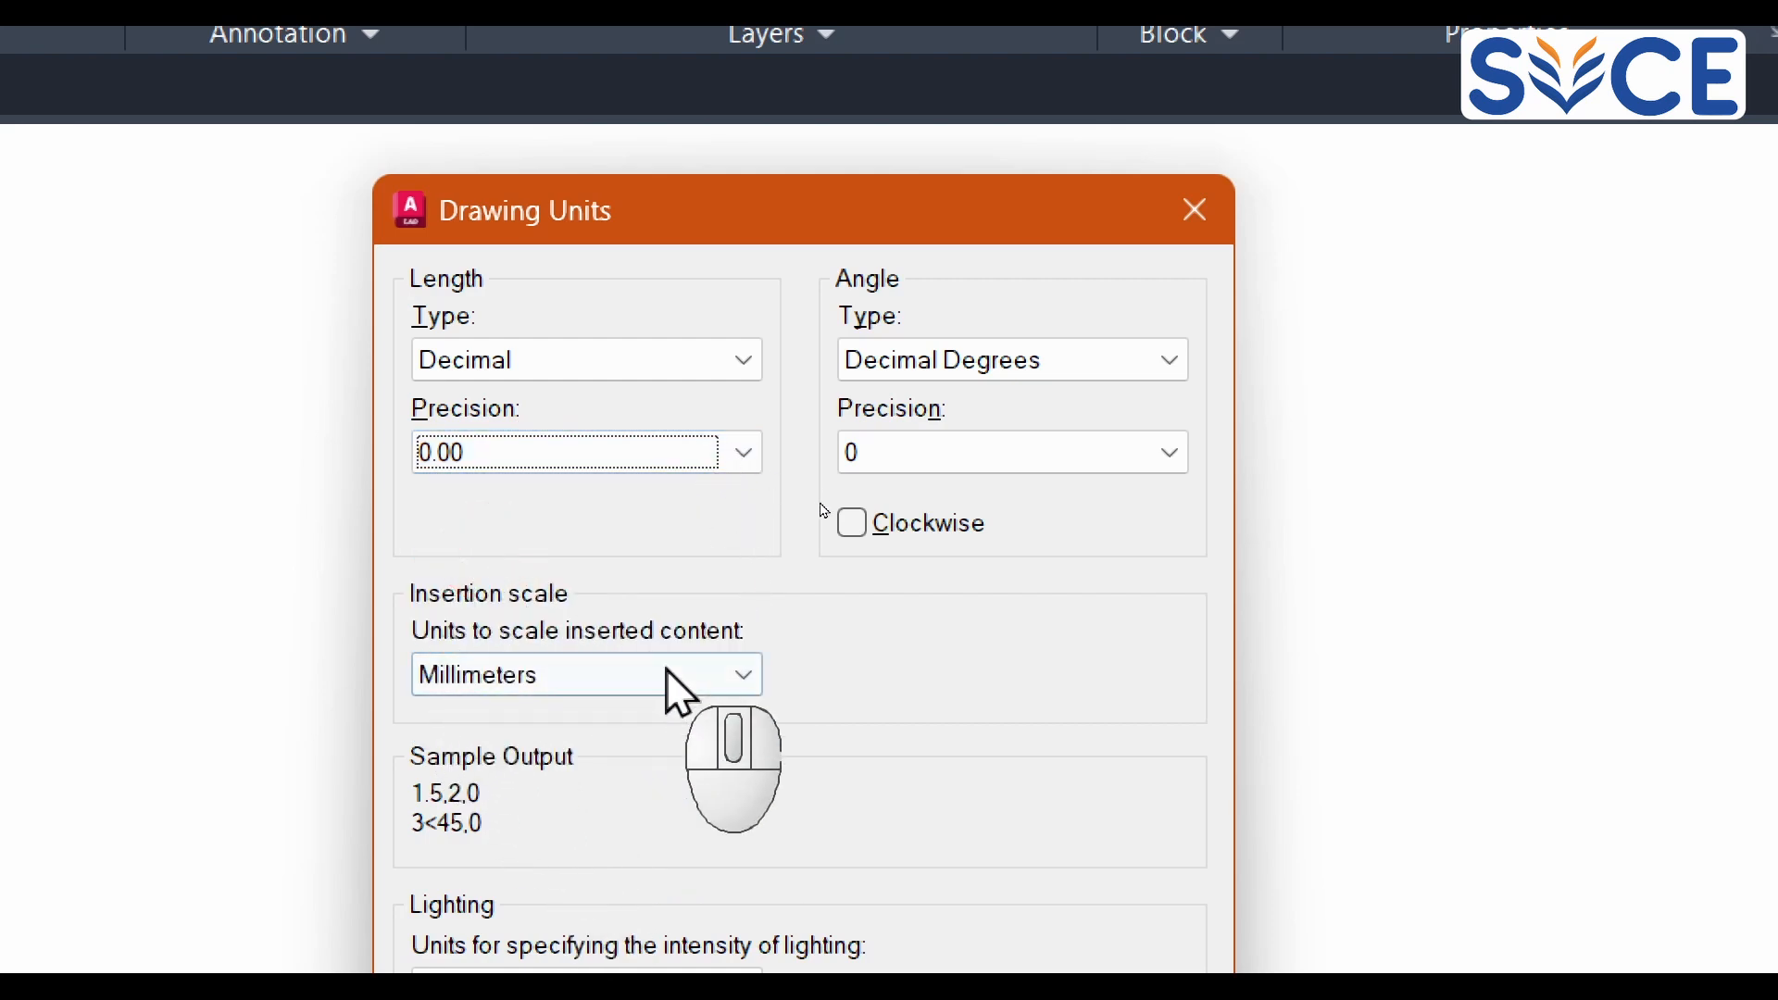
left_click(630, 674)
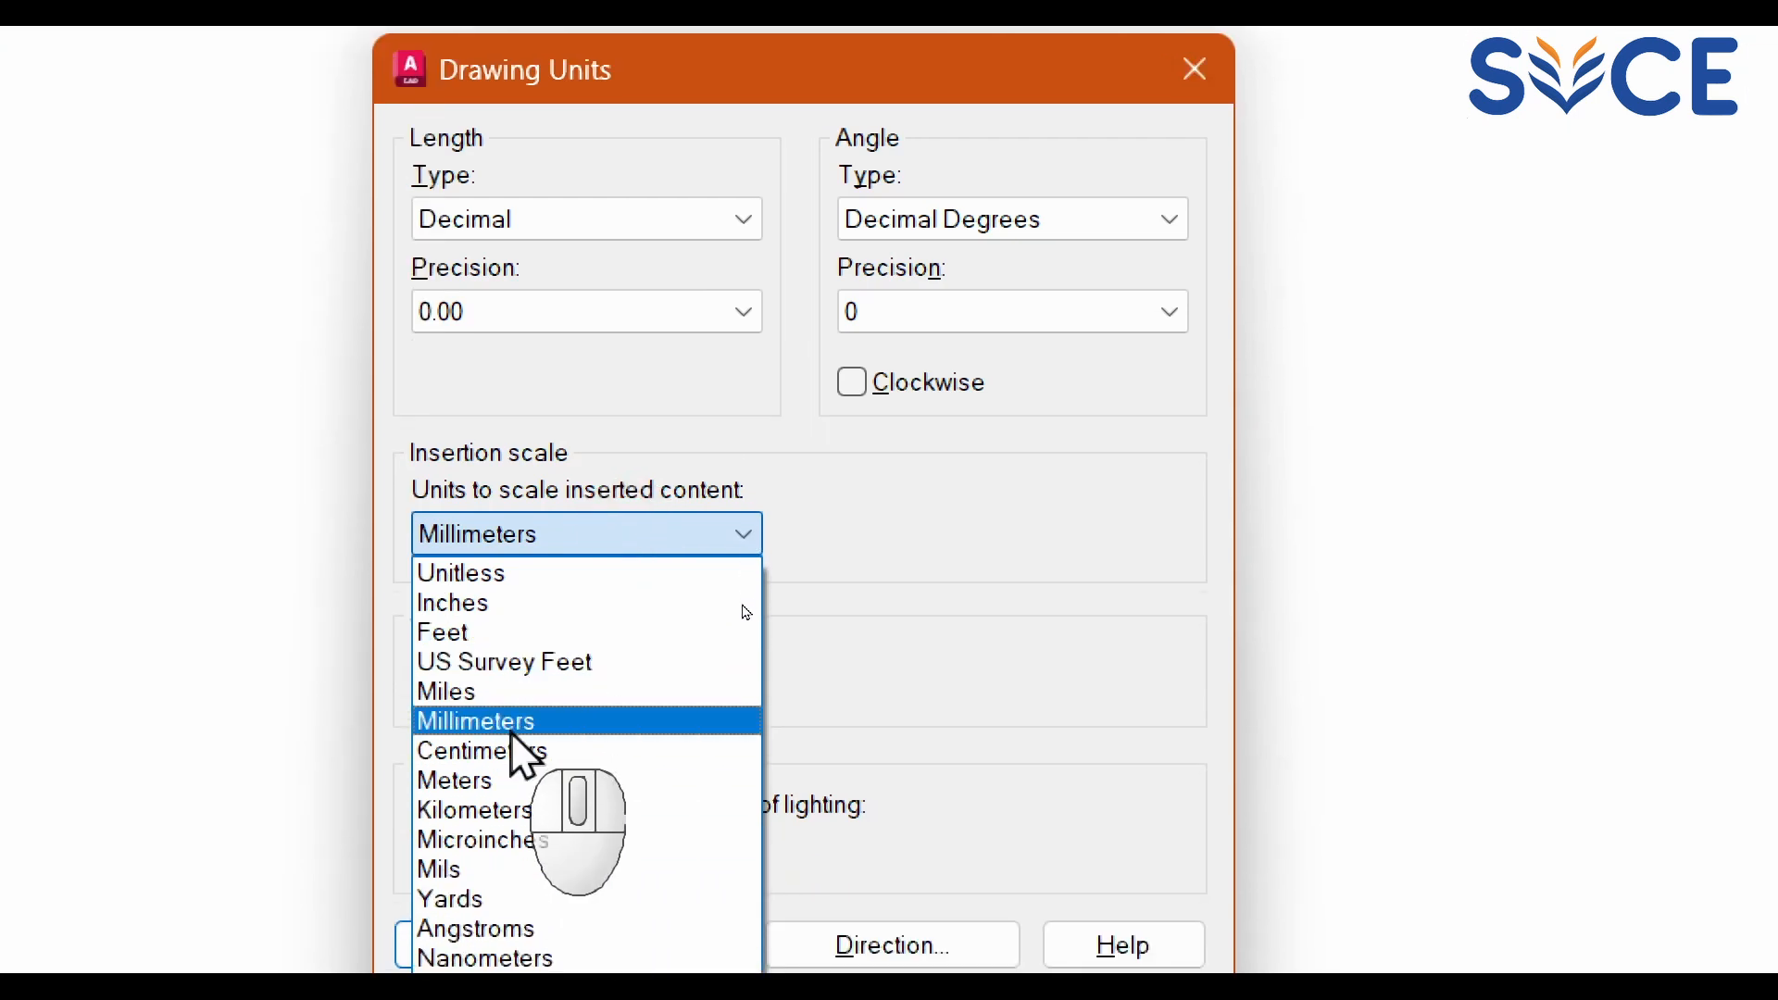
left_click(516, 730)
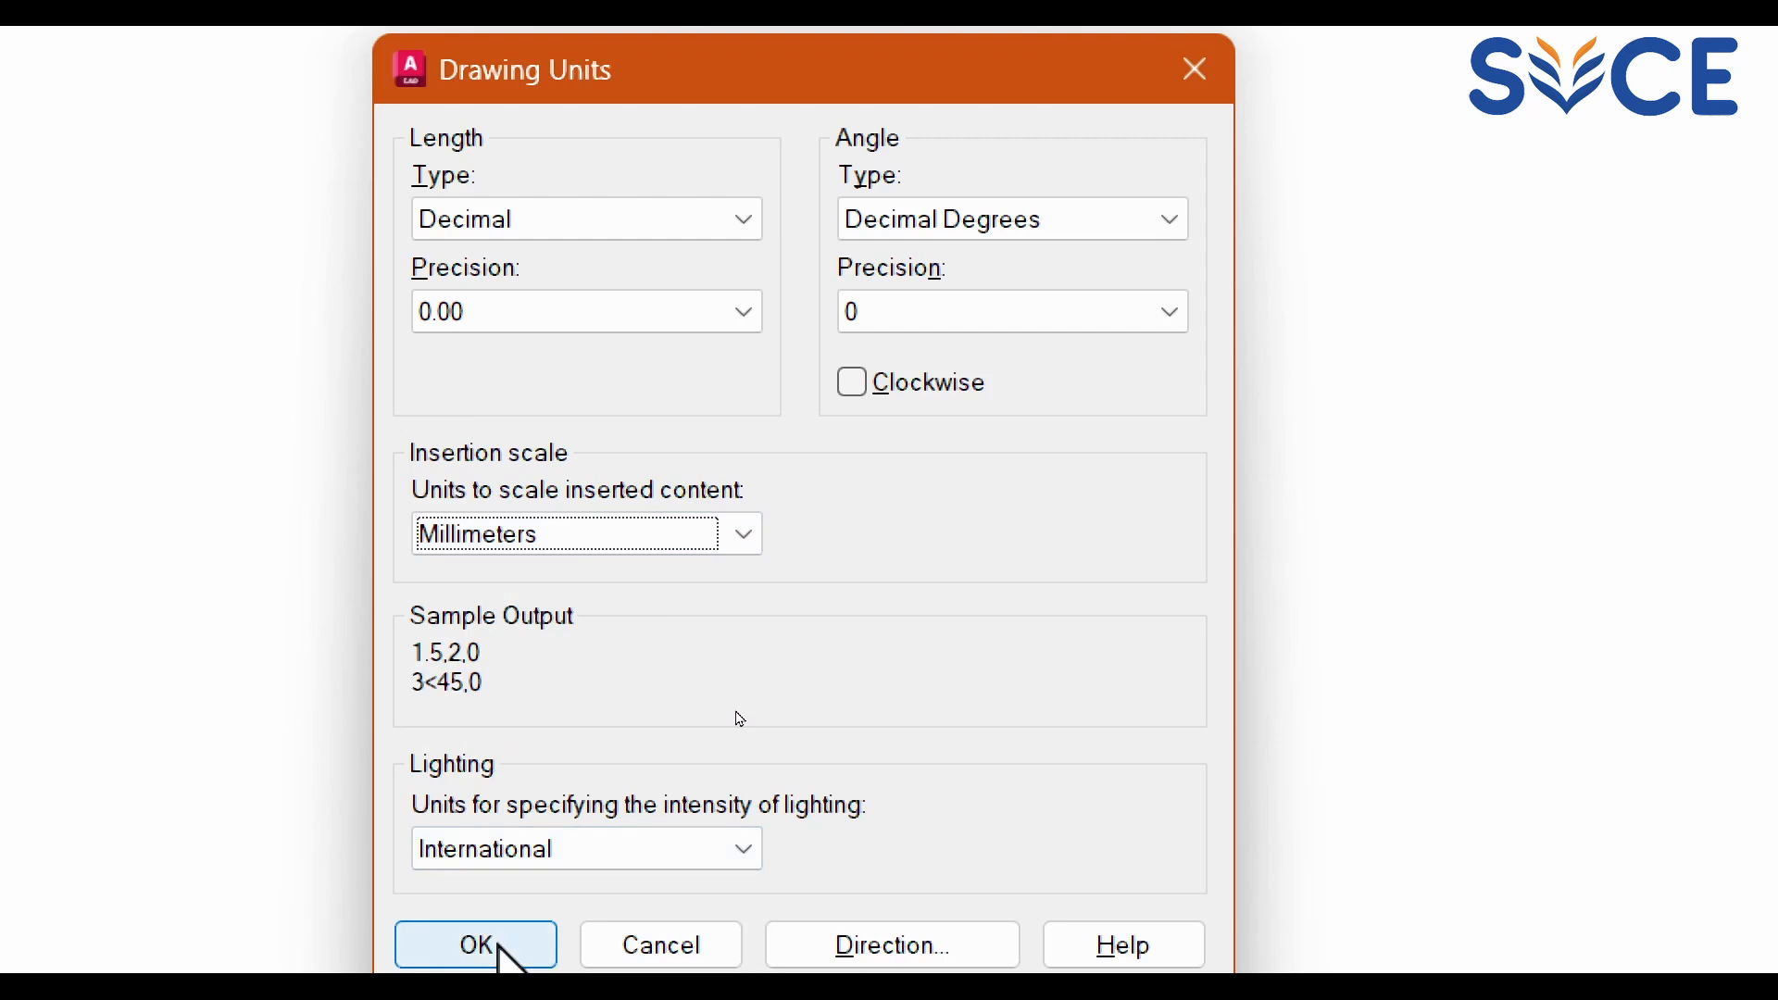
left_click(499, 946)
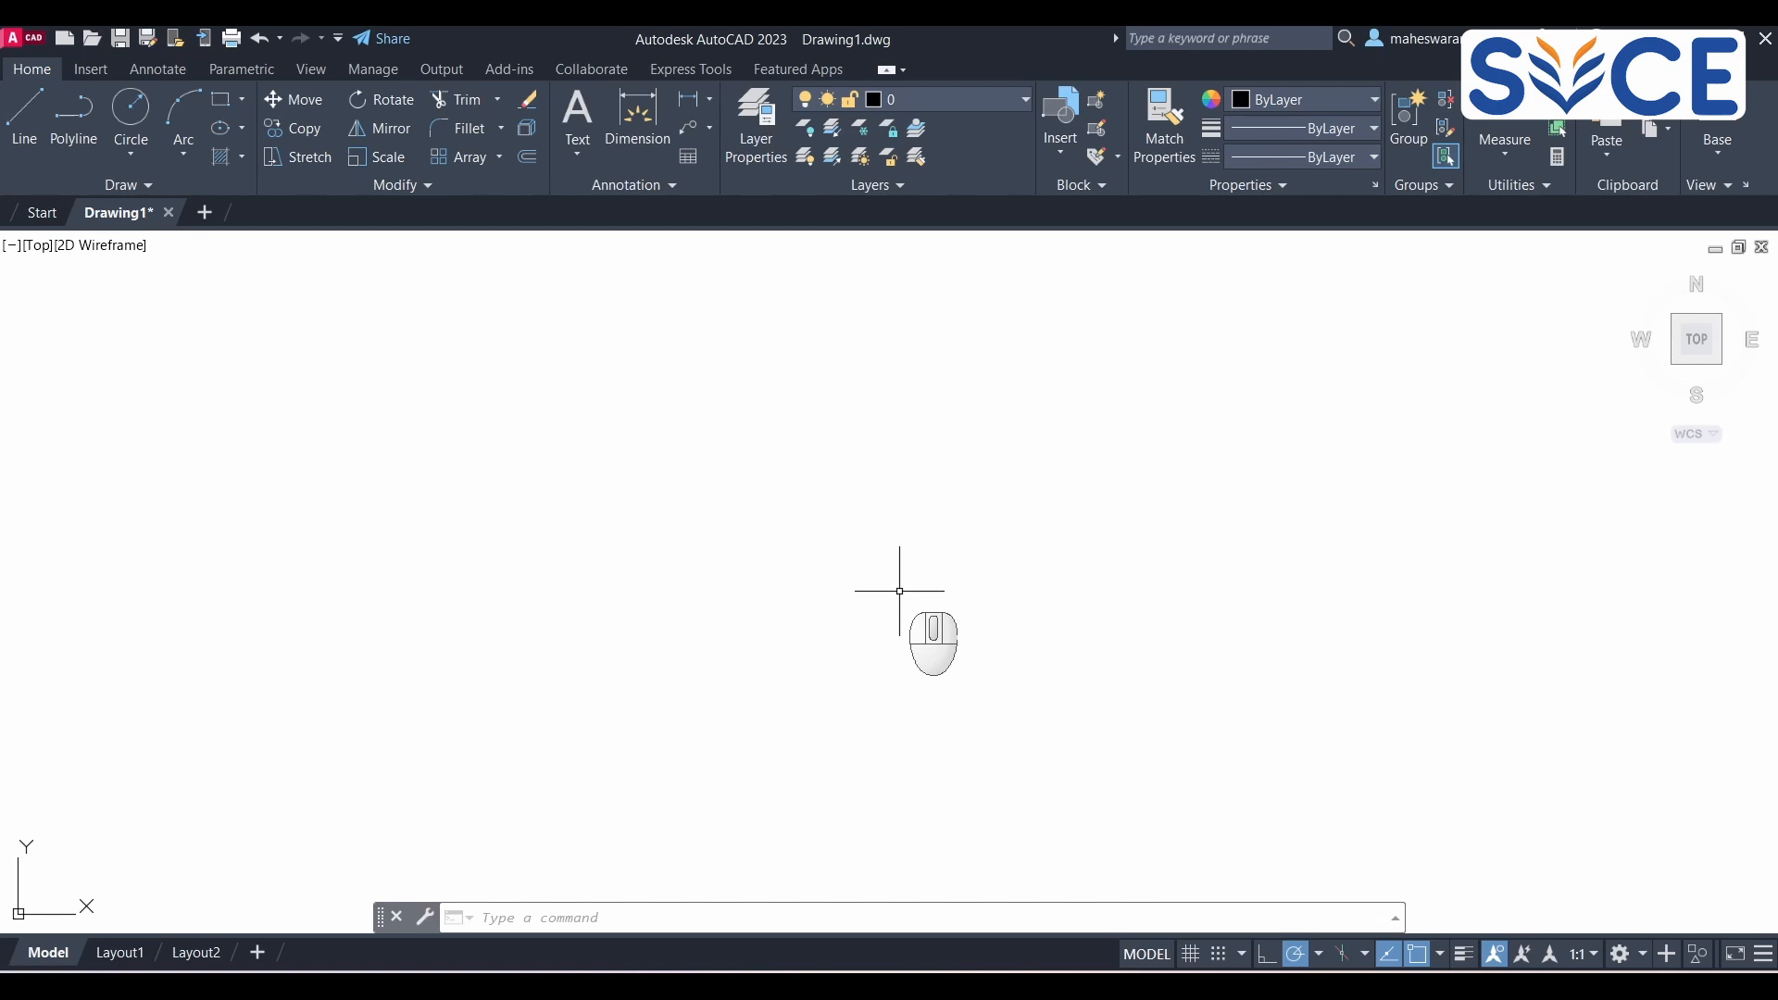
Step: Draw a 420 by 297 mm rectangle with its first corner at the origin 0,0
type("rec")
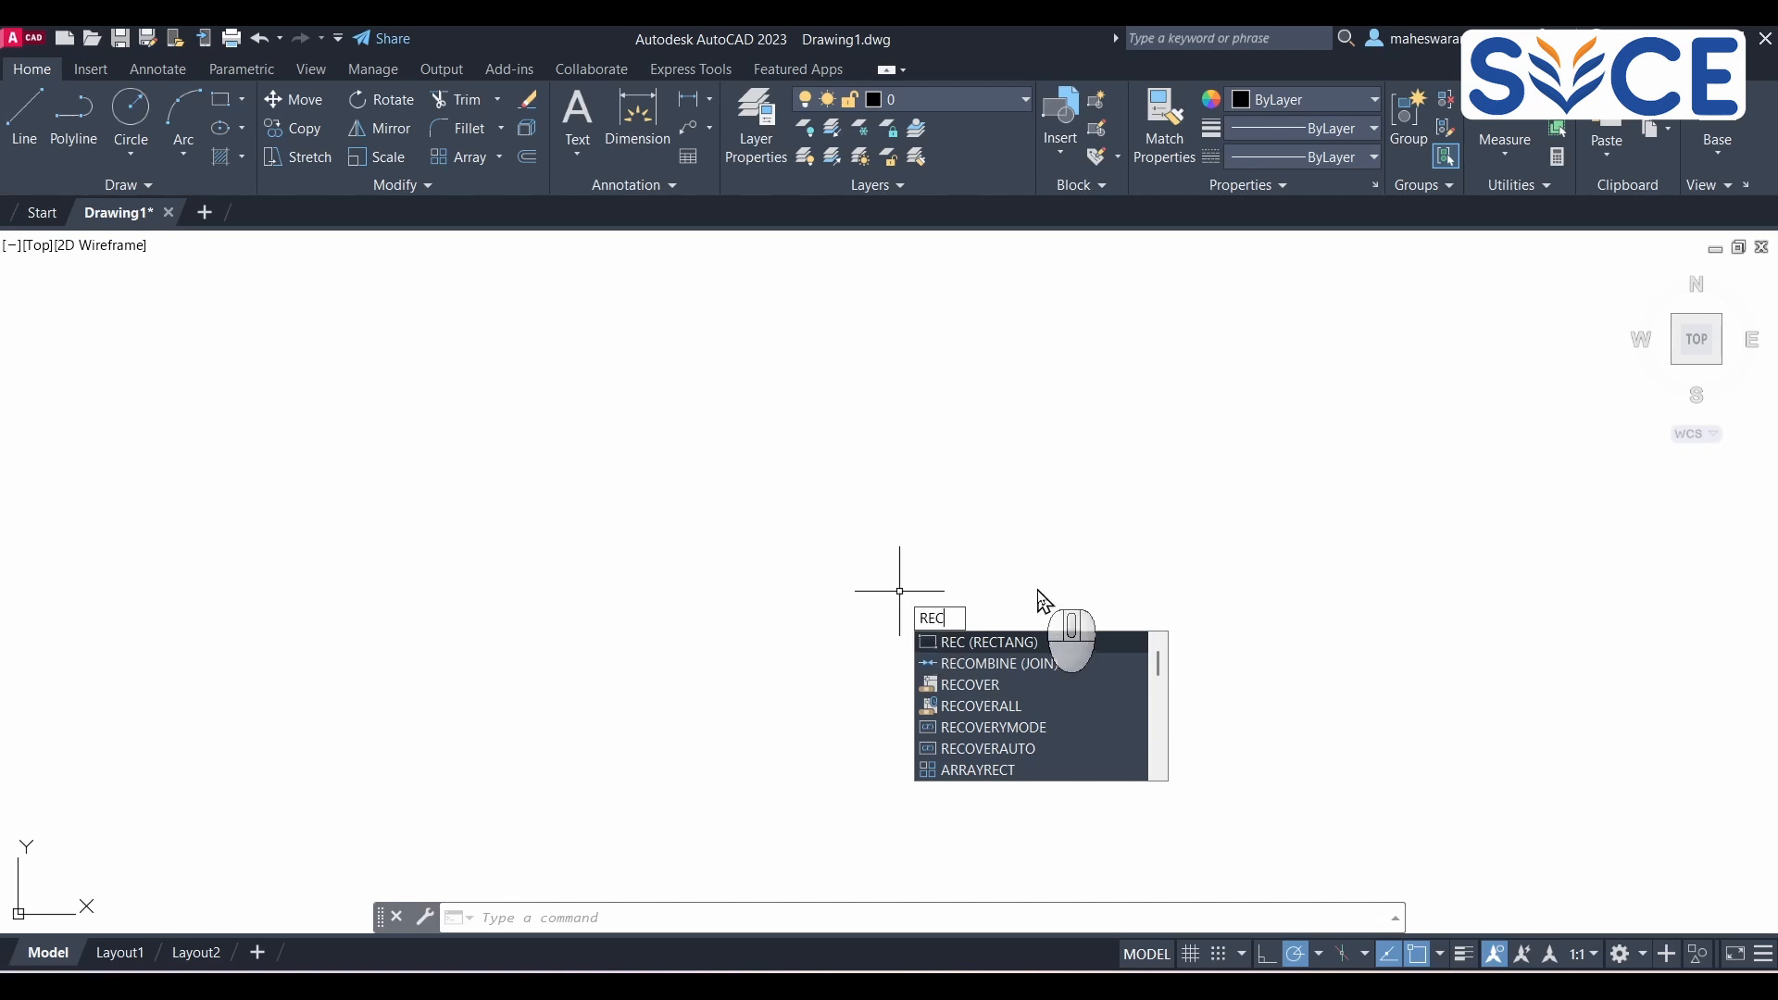
key("Return")
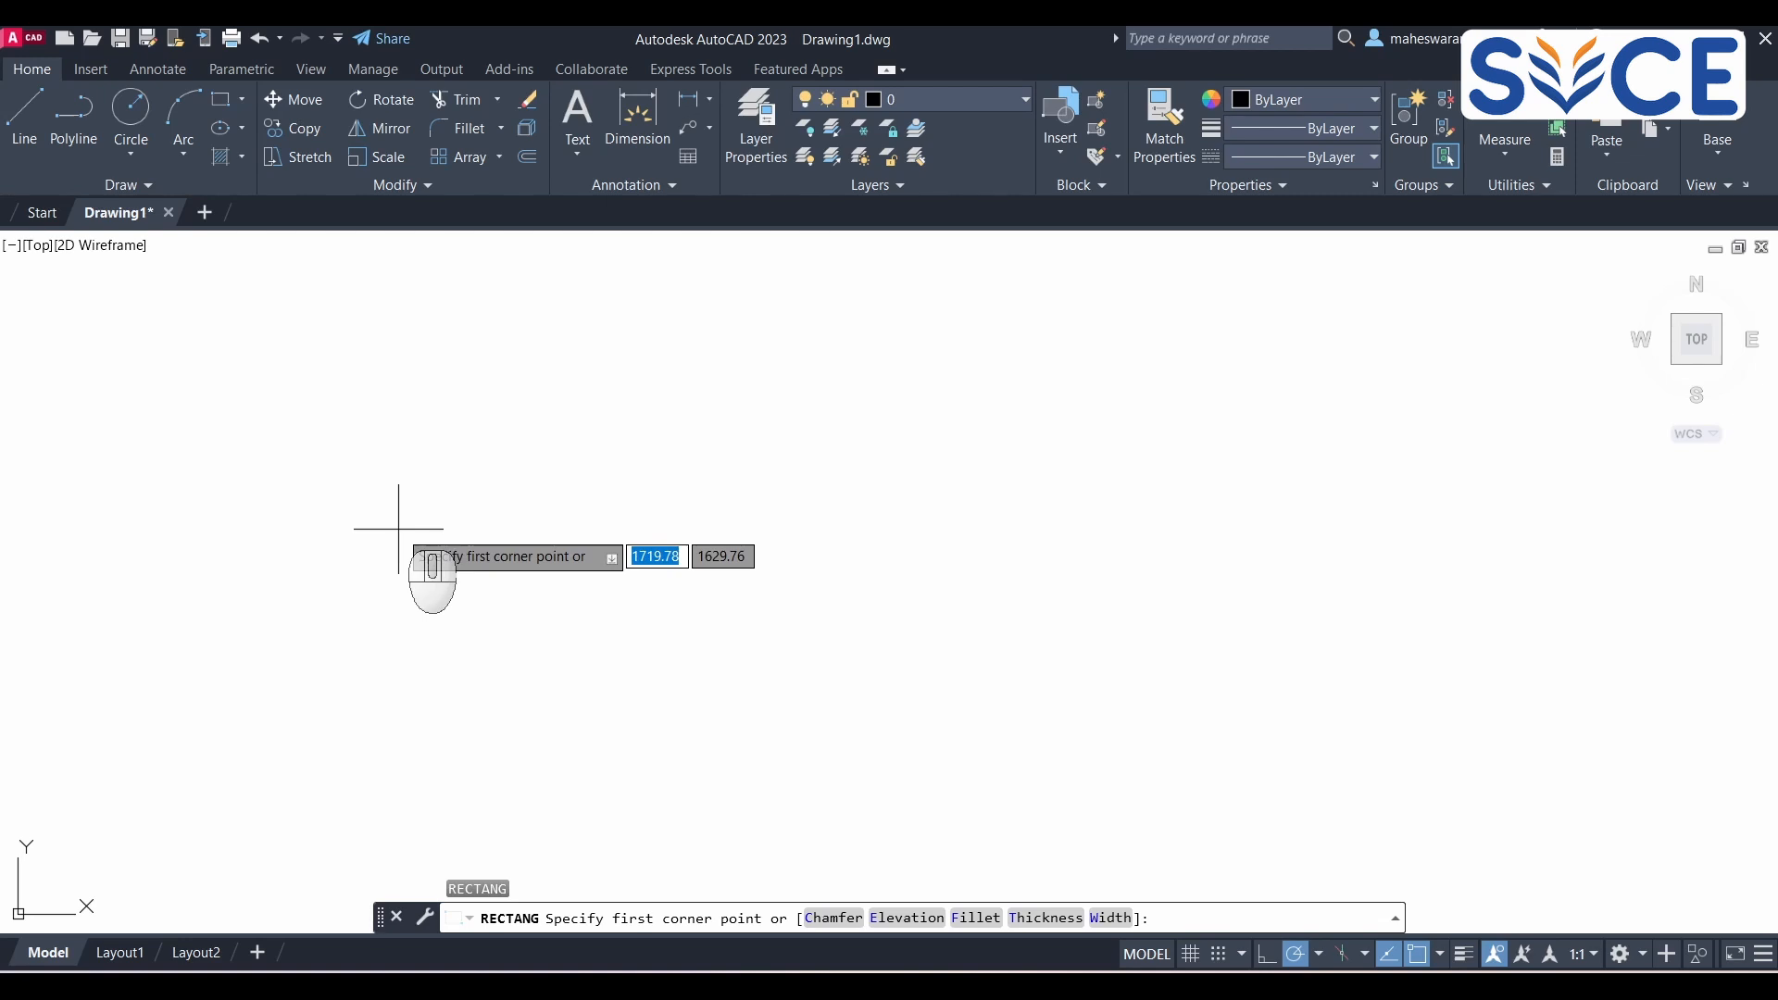
type("0")
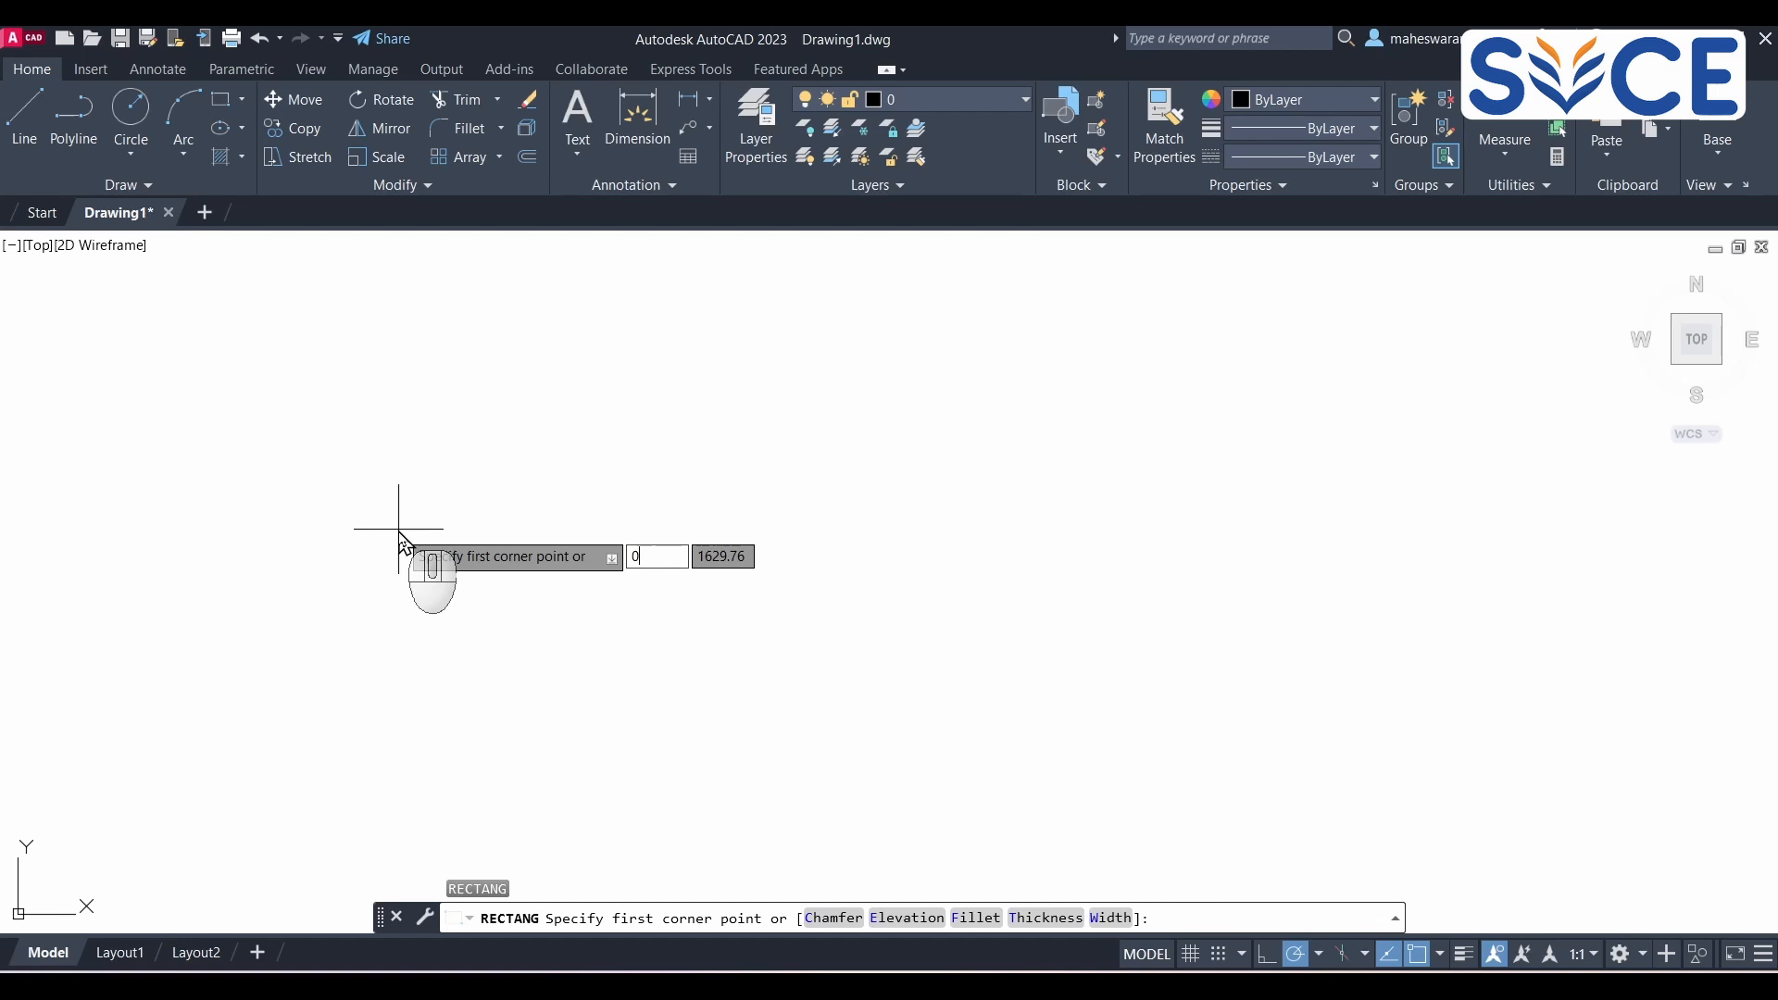
key("Tab")
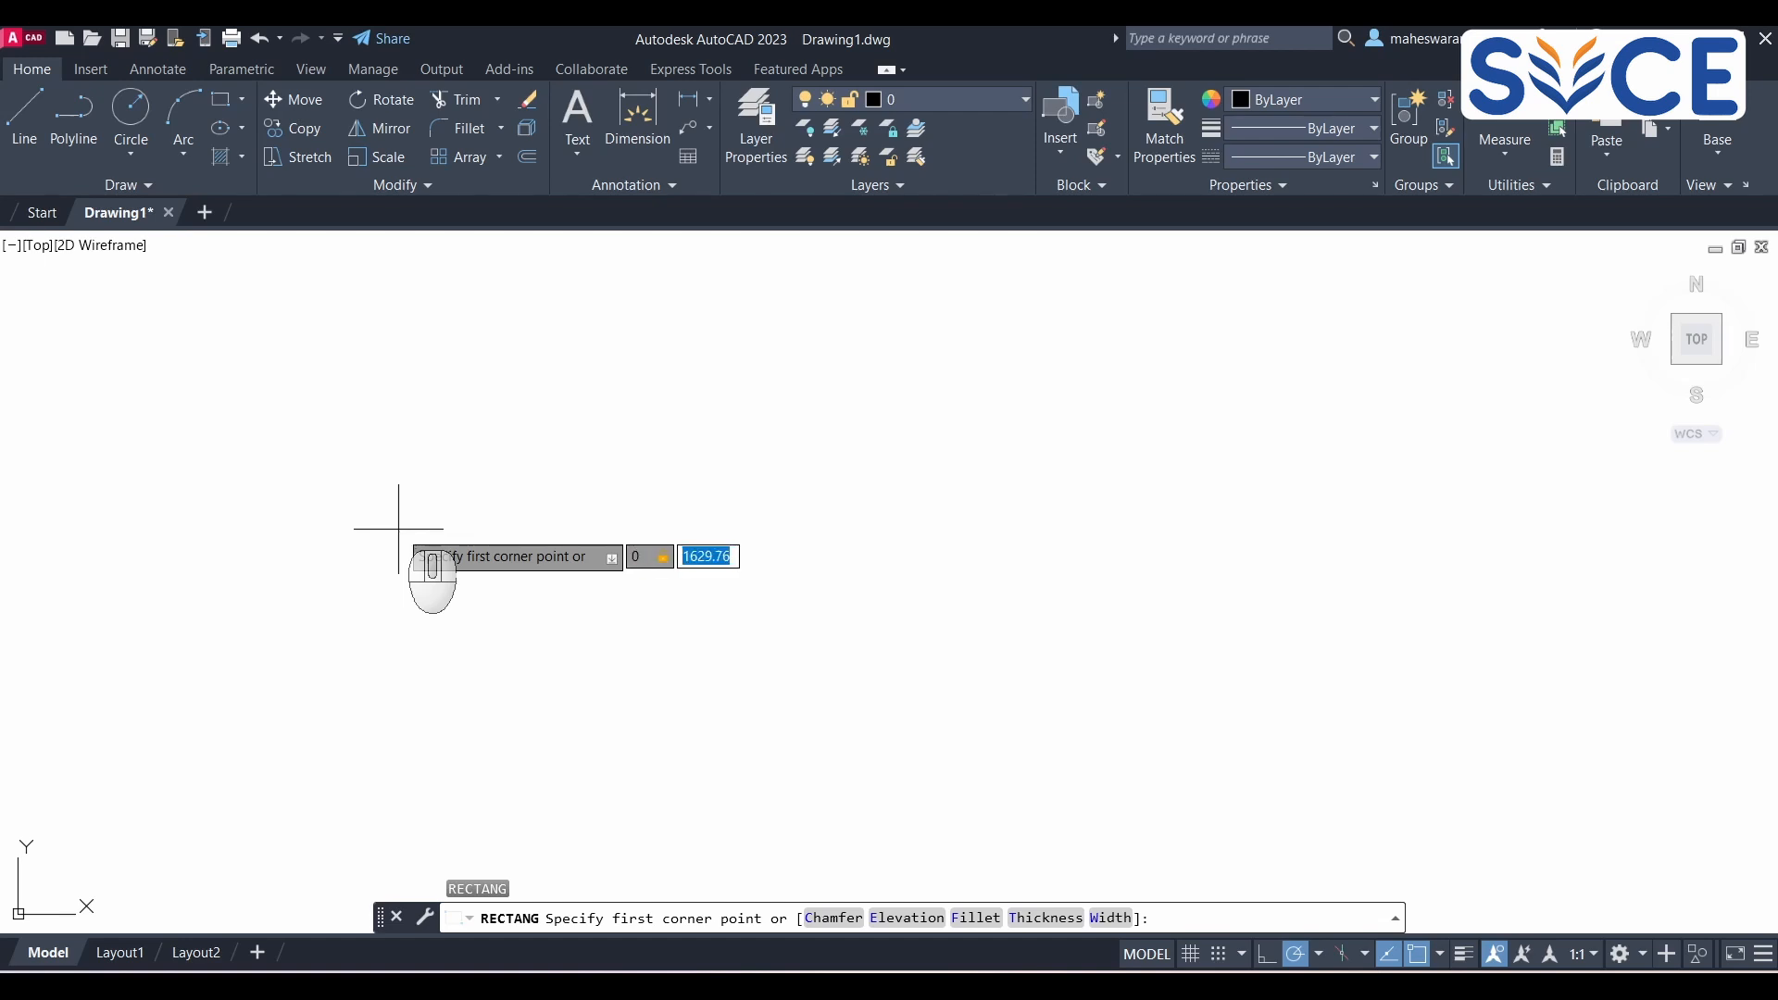
type("0")
key("Return")
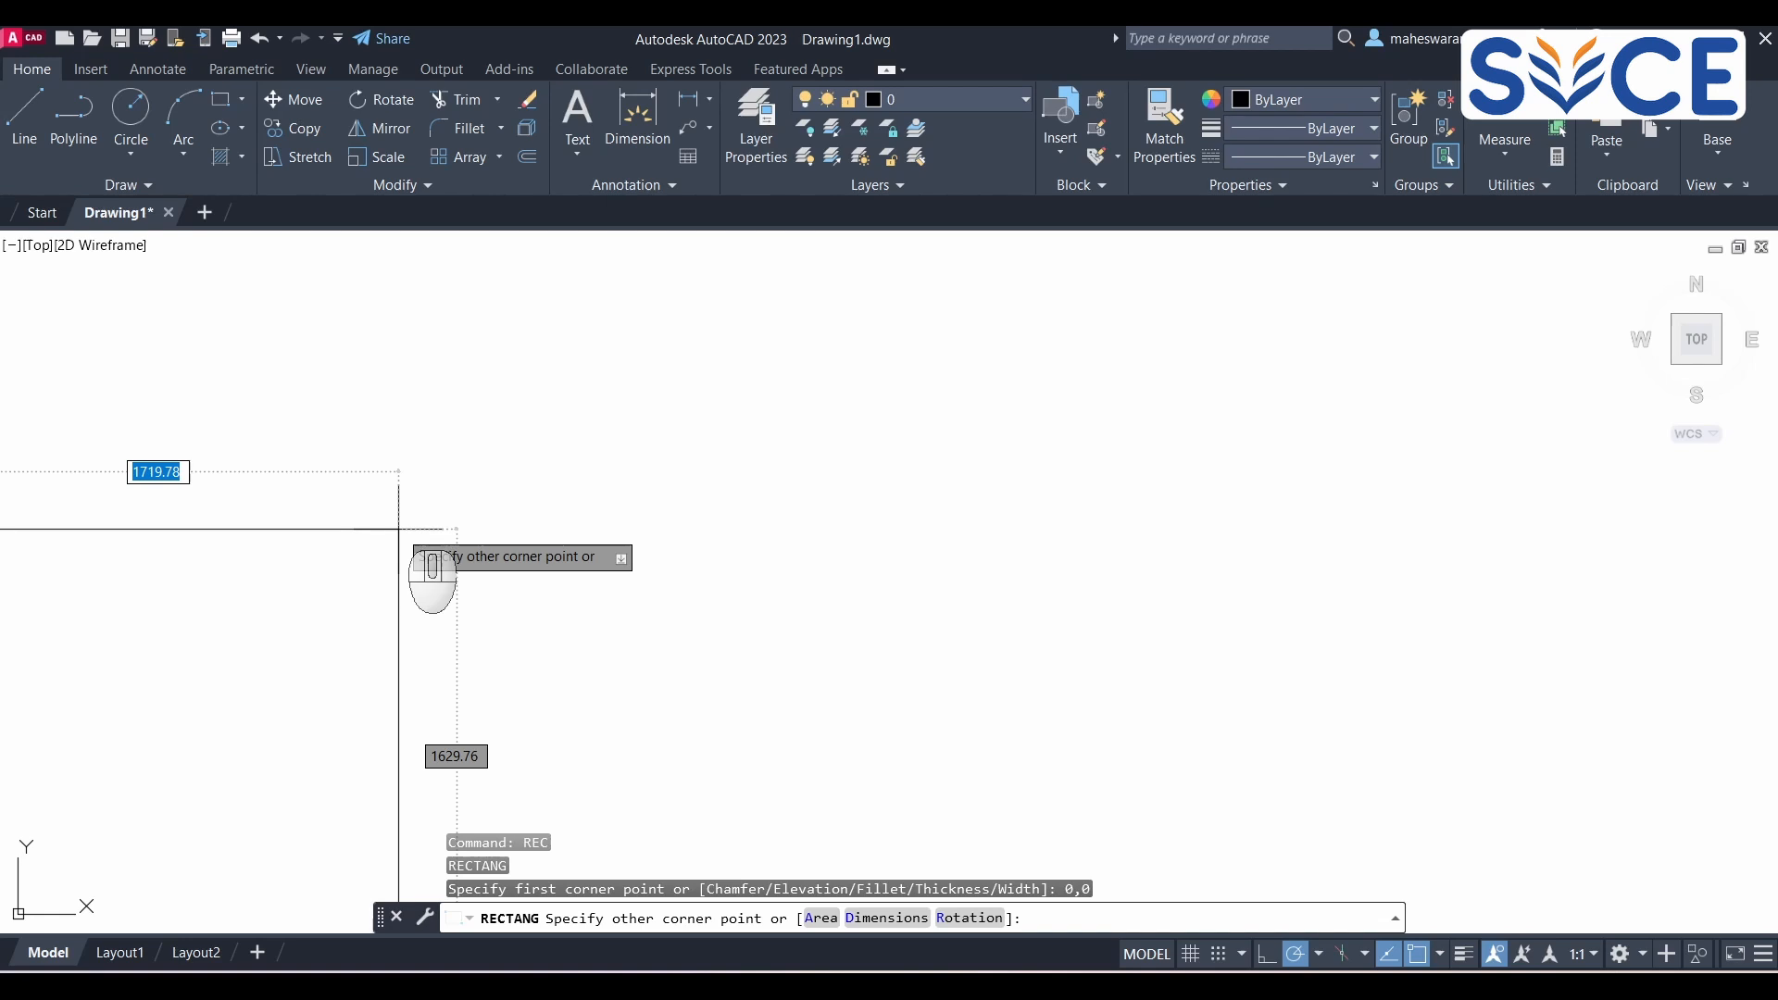
type("420")
key("Tab")
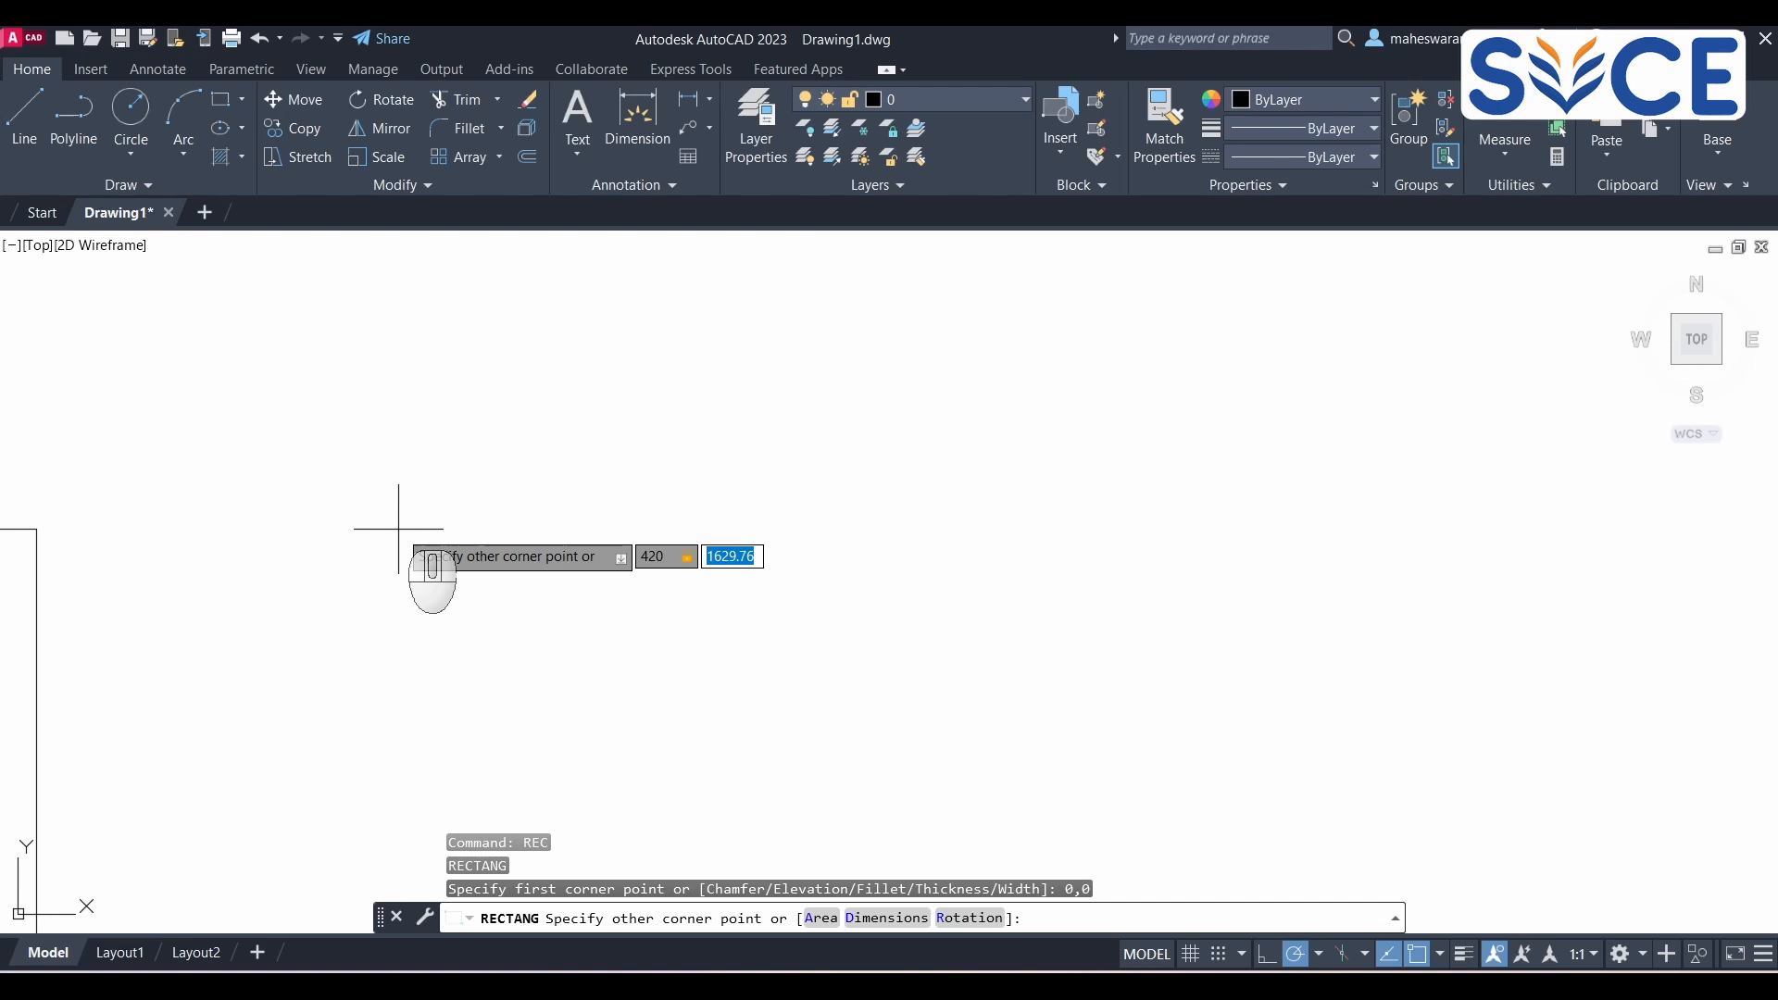
type("297")
key("Return")
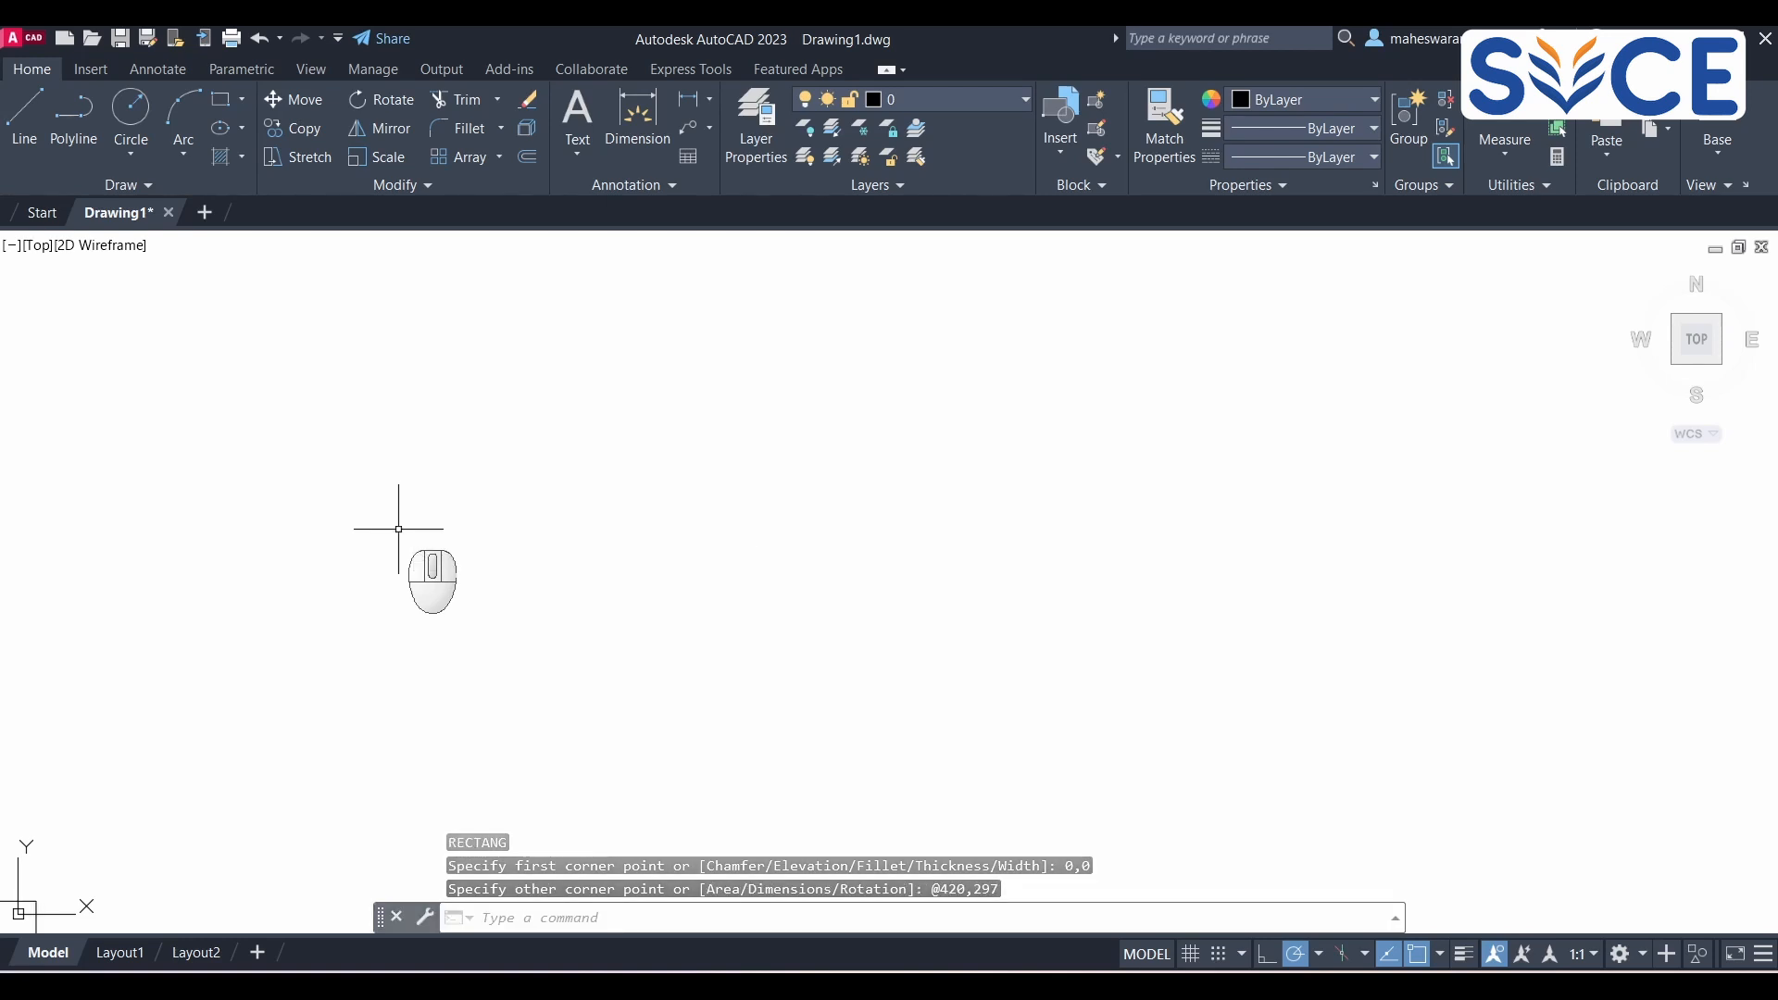
Step: Use Zoom with the All option to fit the whole sheet rectangle in the view
scroll(399, 529, "down", 5)
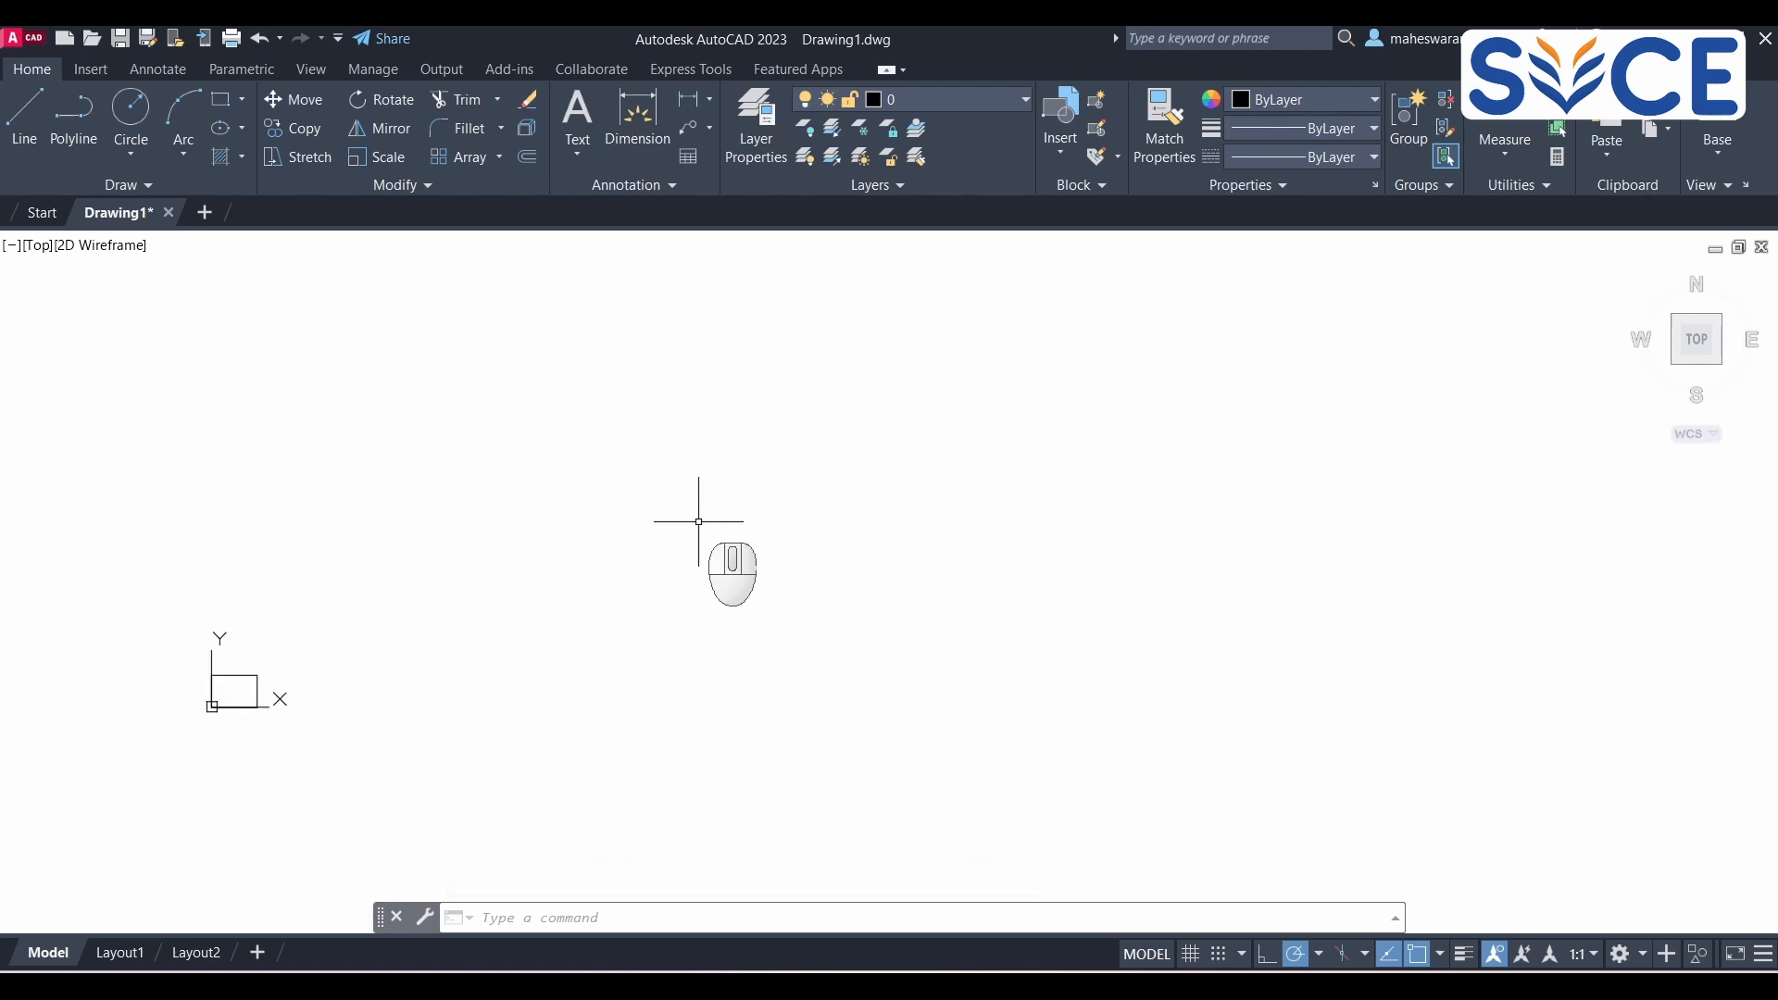
scroll(698, 522, "down", 3)
scroll(698, 522, "up", 3)
scroll(698, 521, "down", 3)
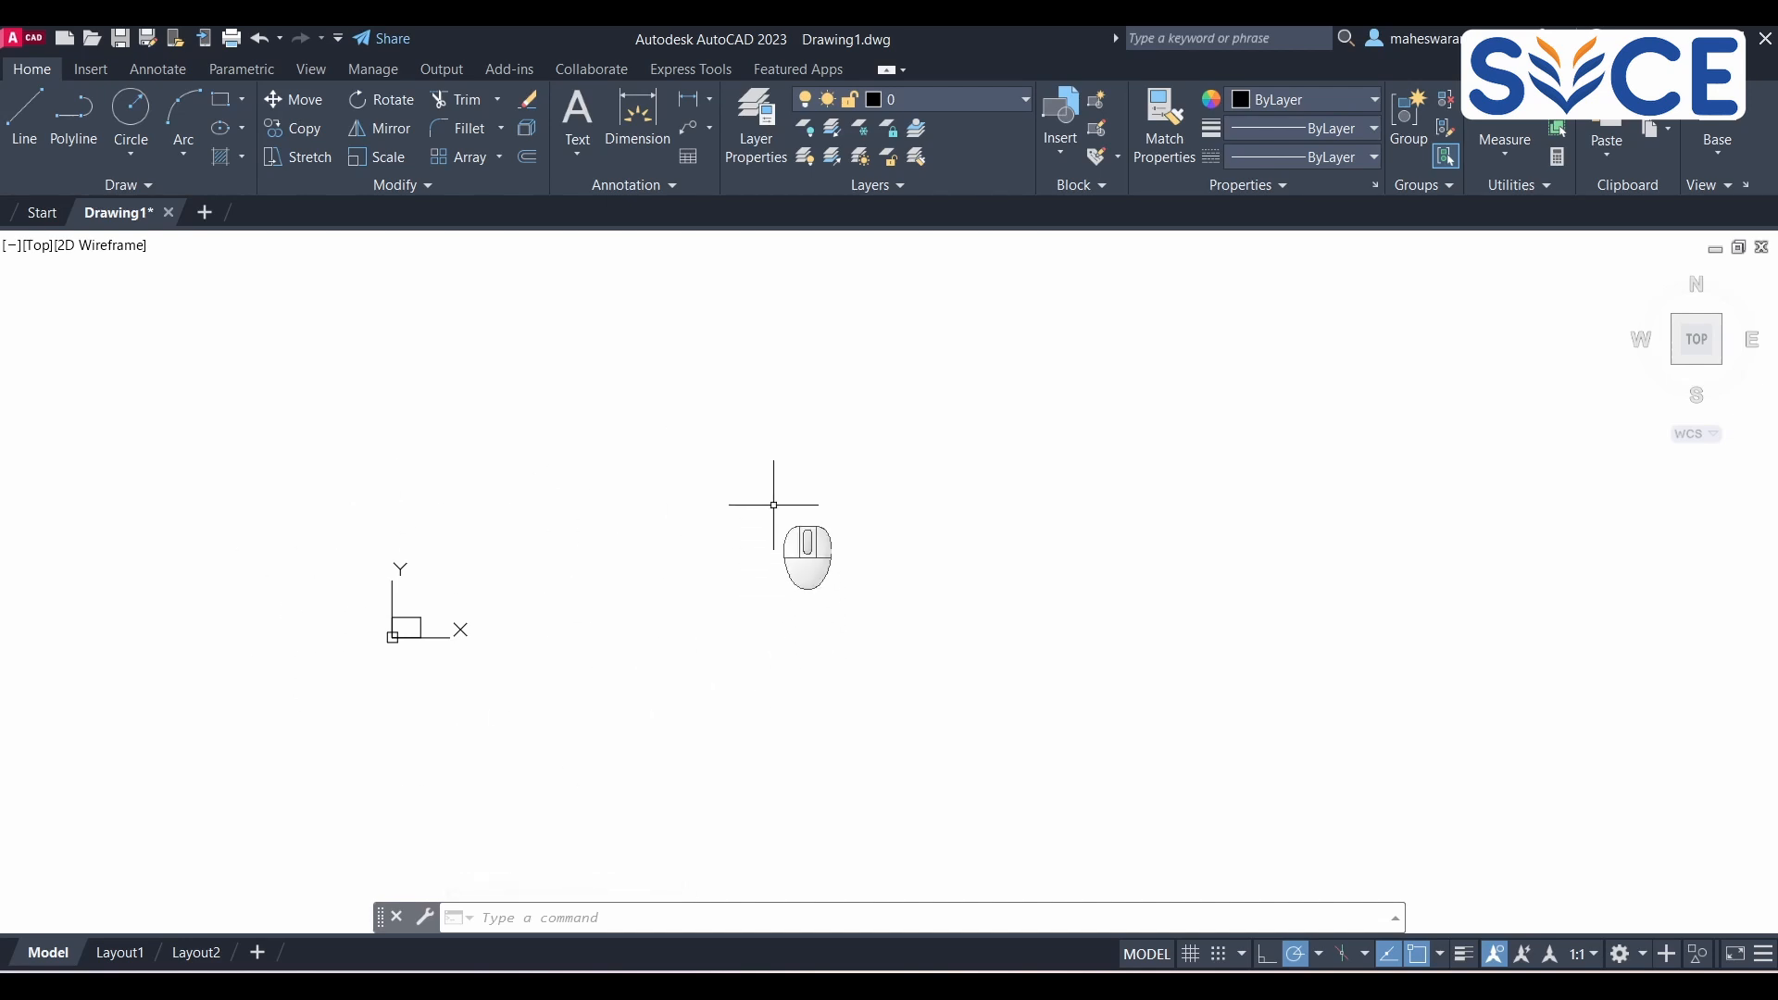
type("z")
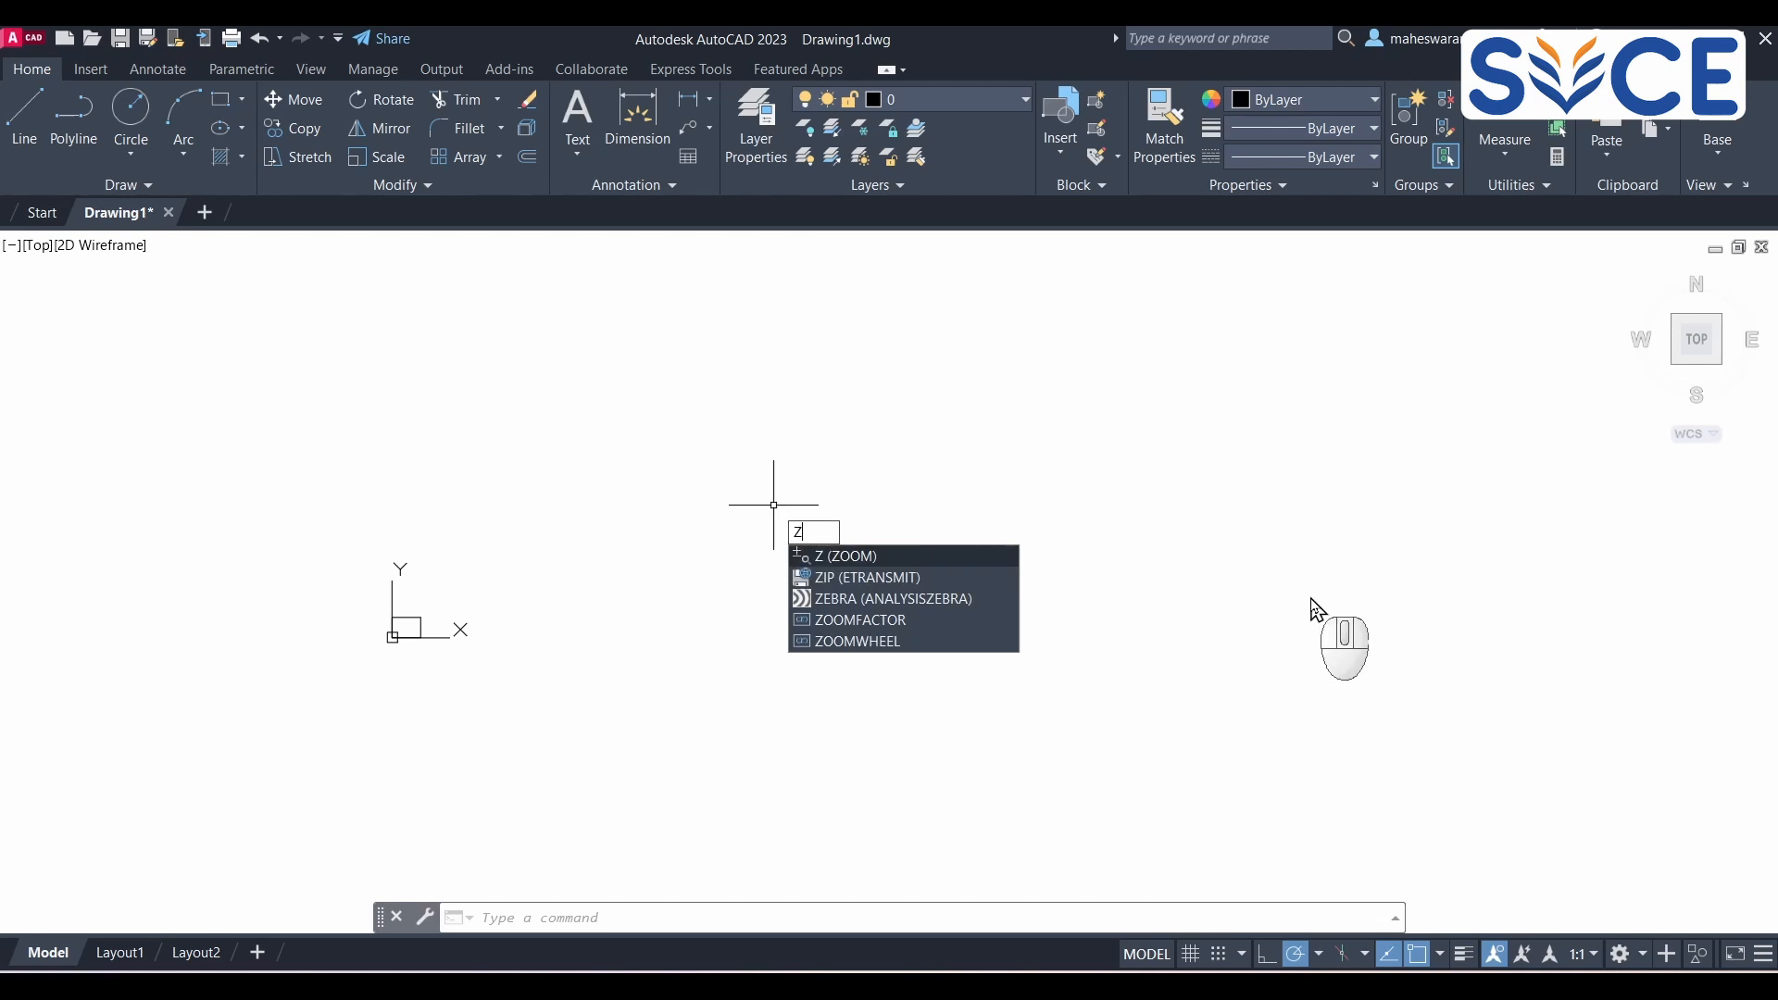
key("Return")
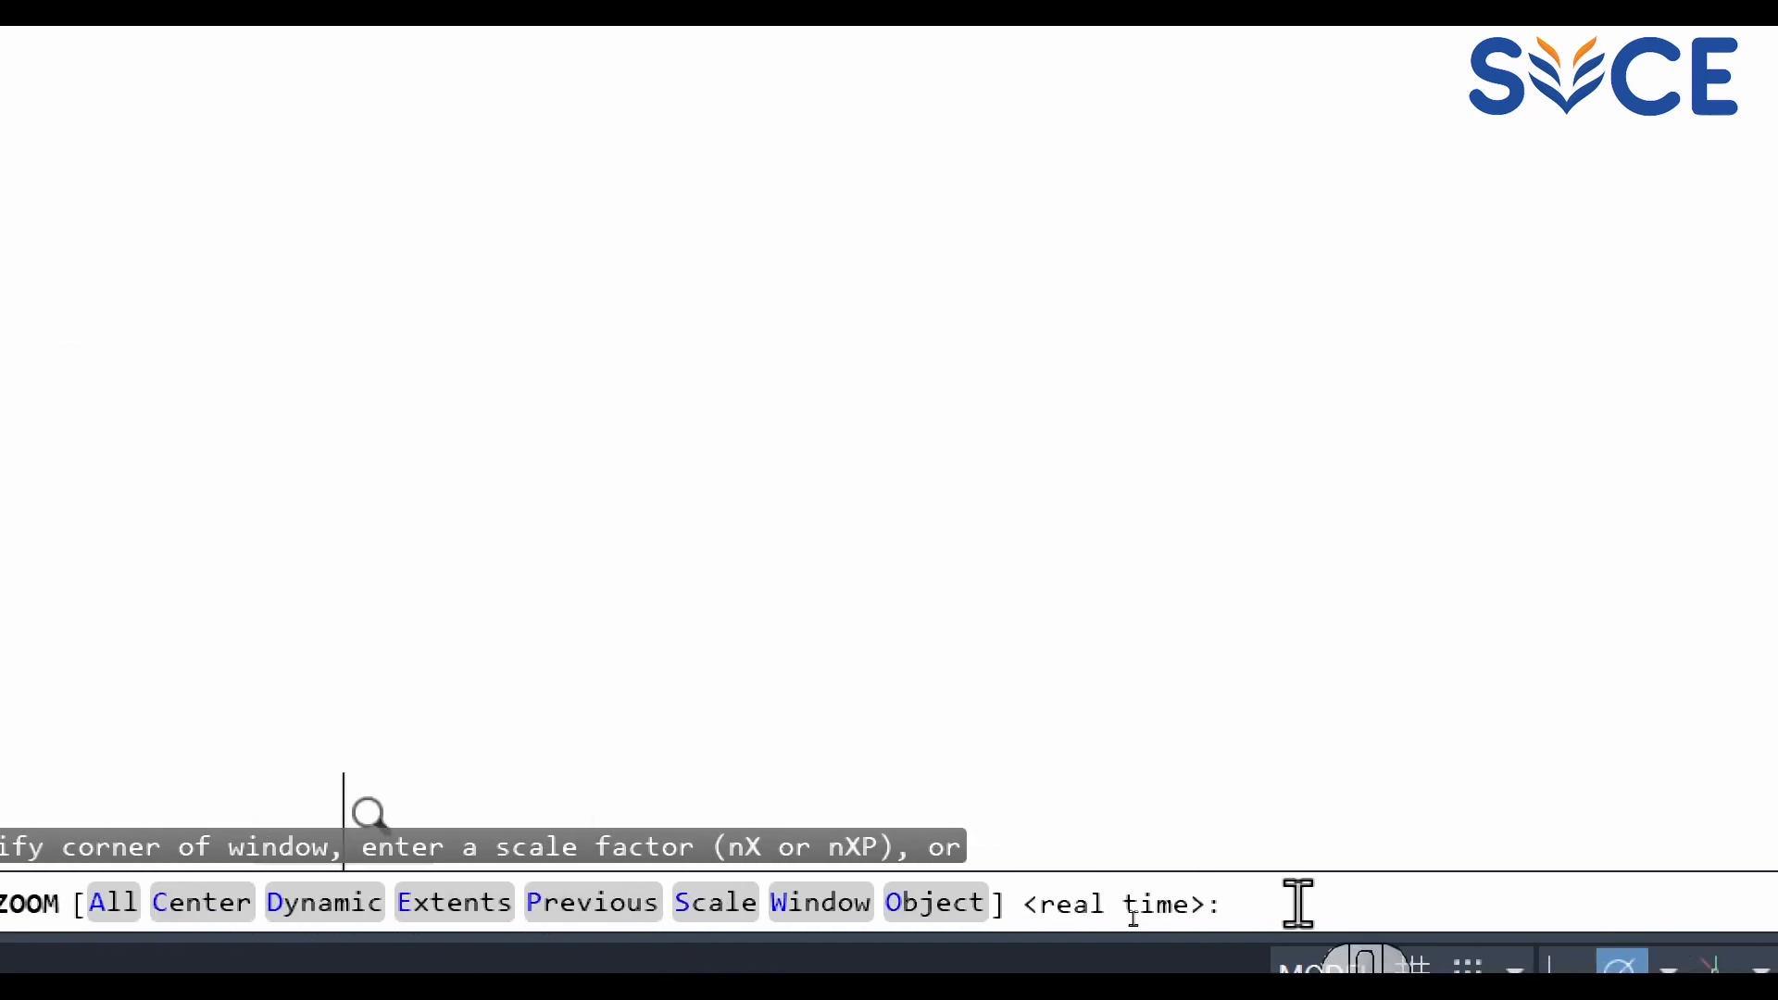
left_click(1298, 903)
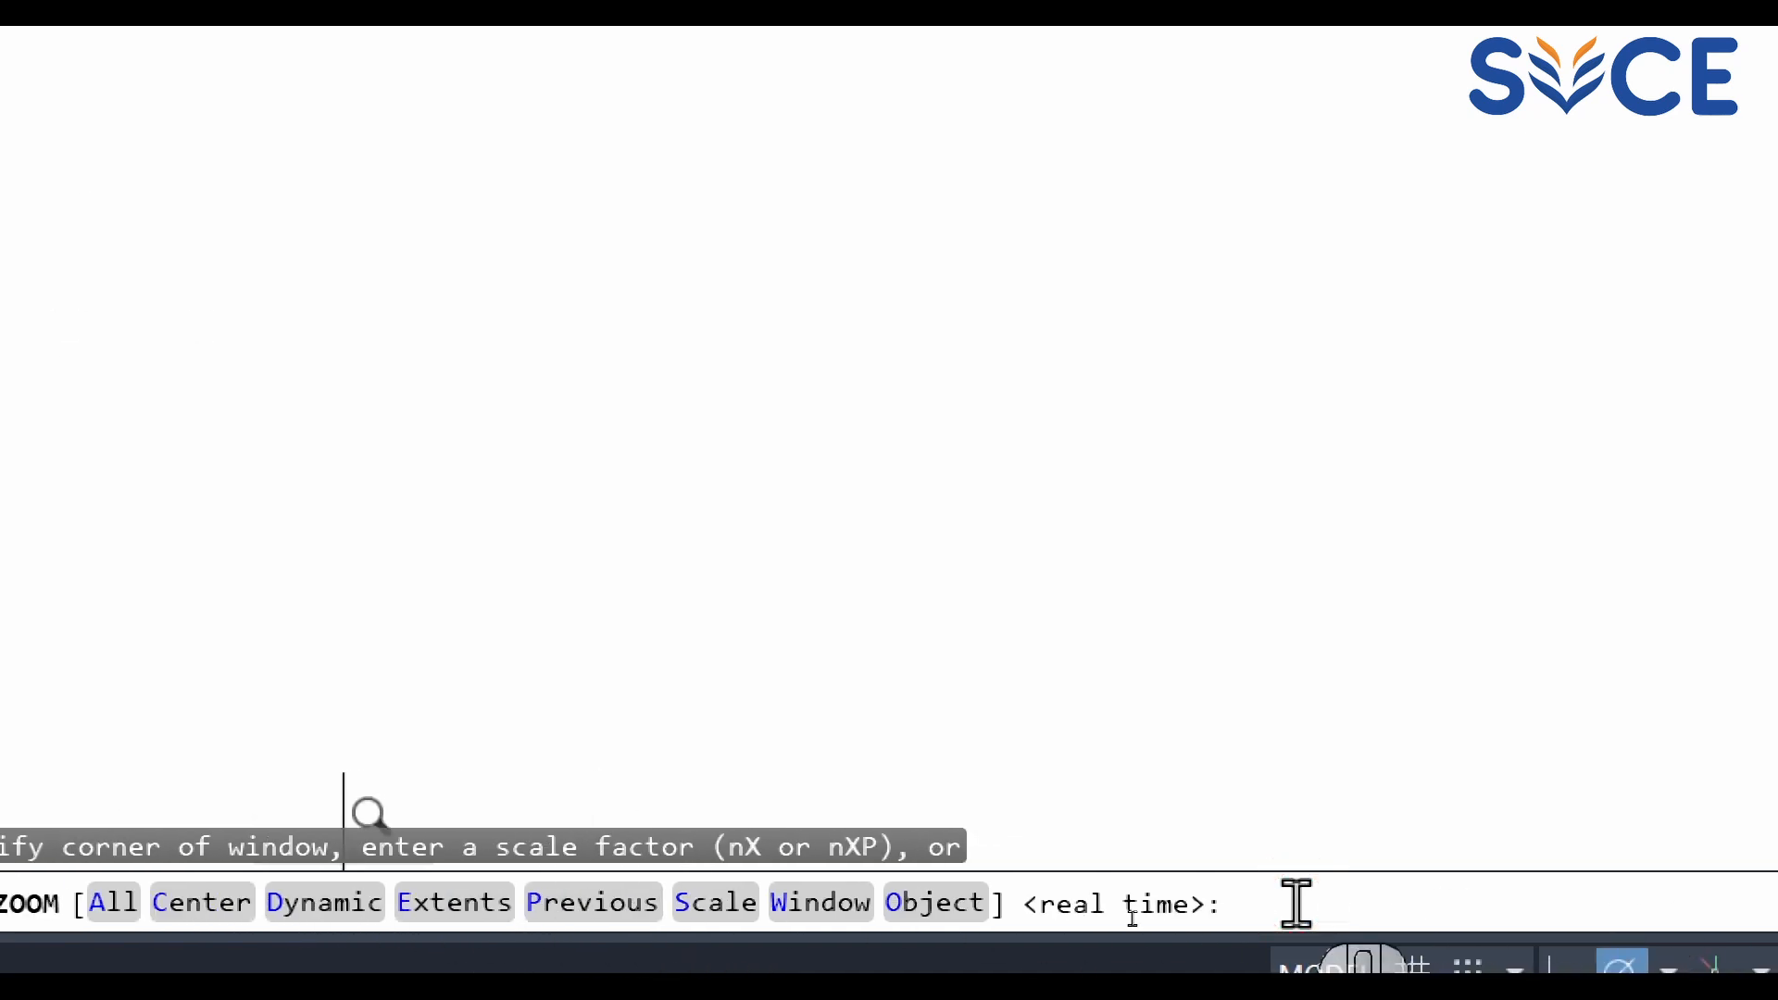
type("a")
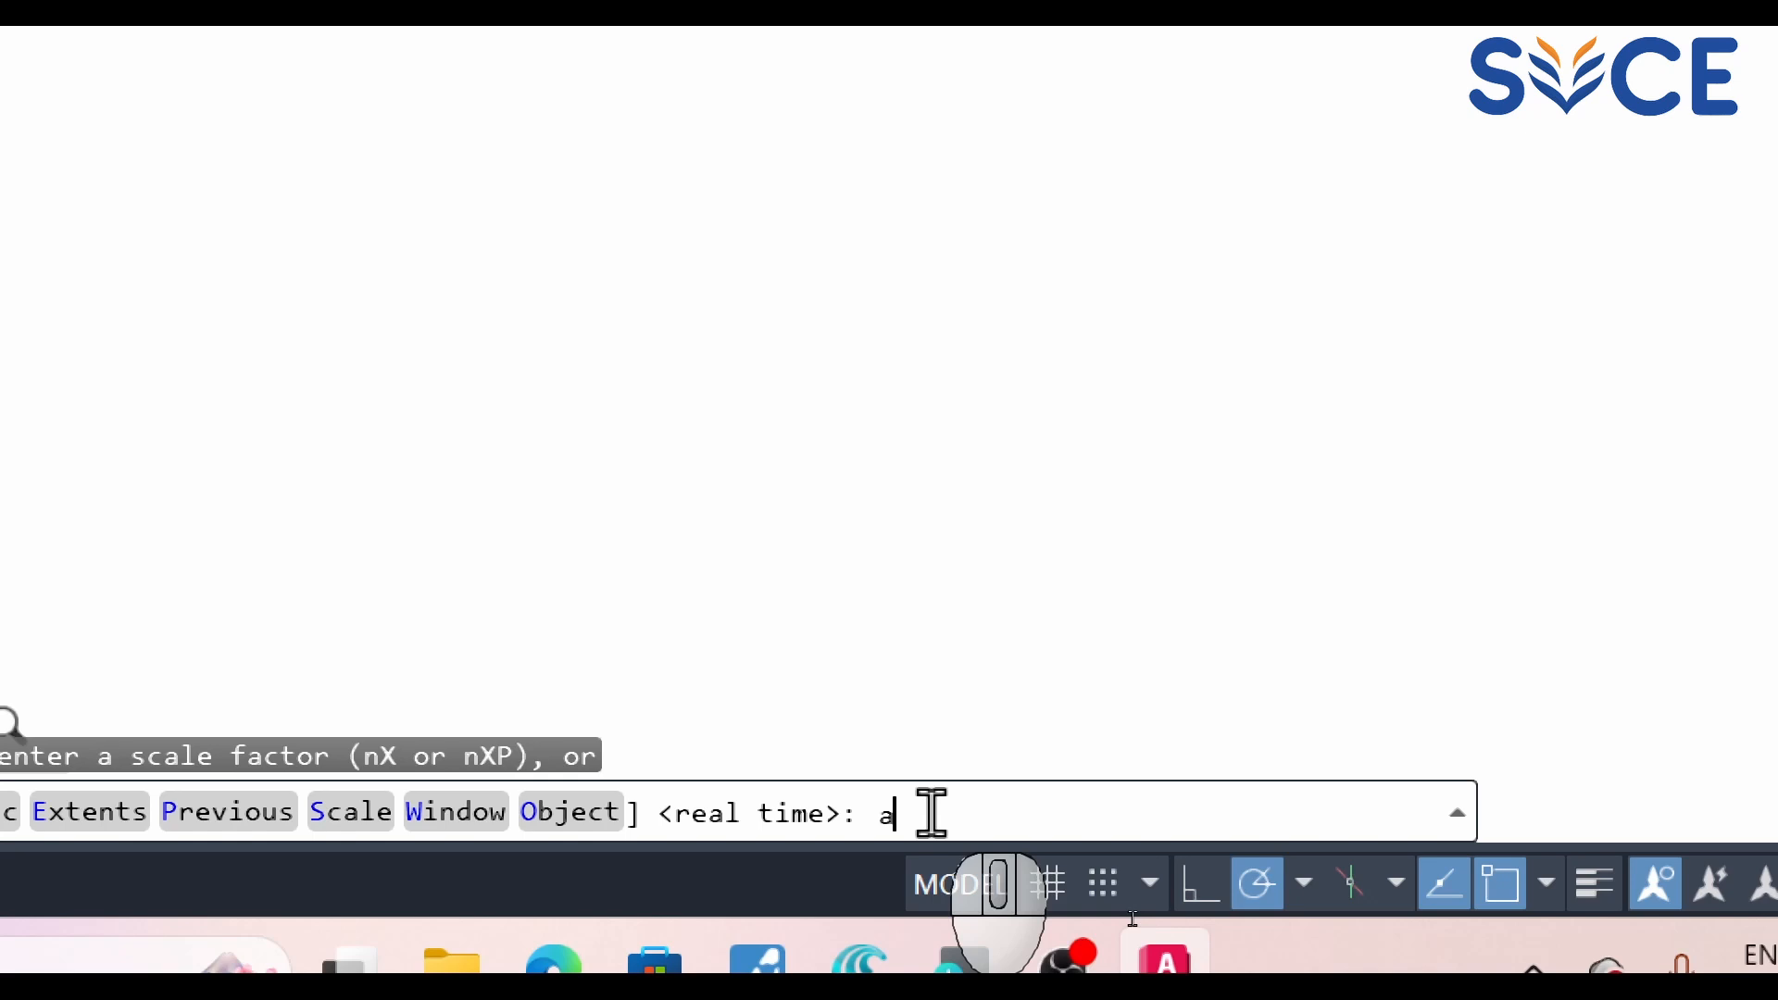
key("Return")
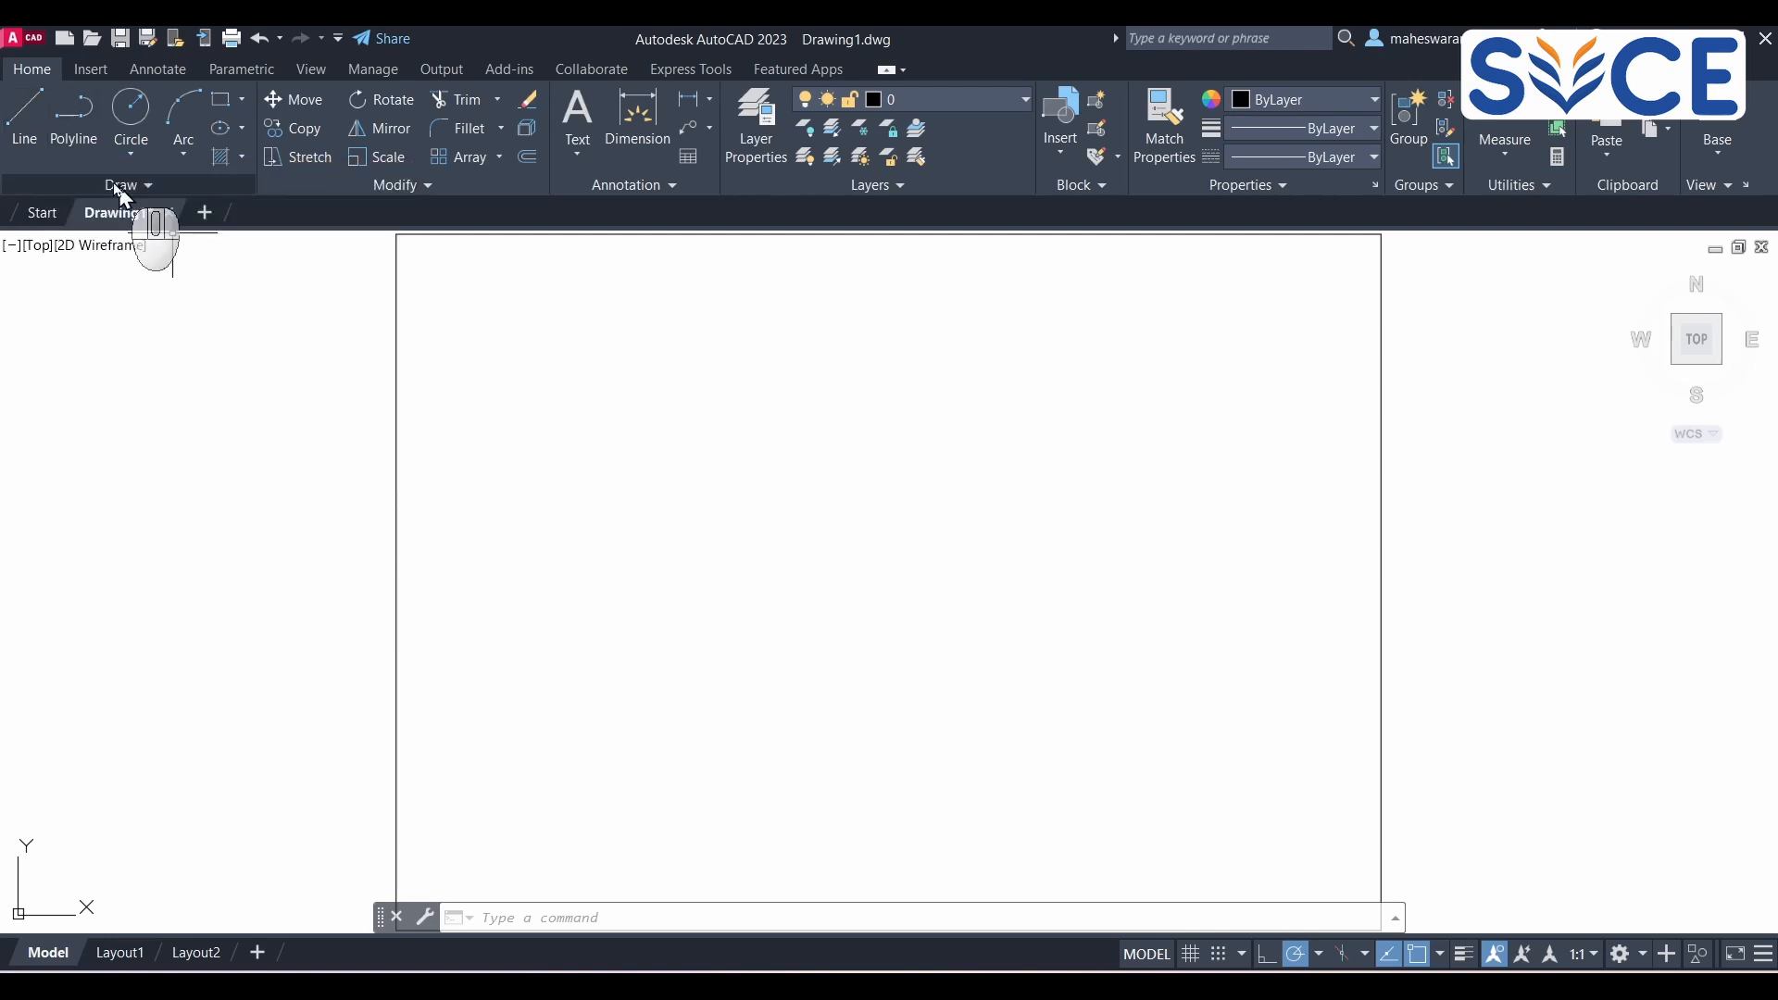
Step: Draw a line from point 20,20 with a length of 150 mm at an angle of 45°
left_click(37, 139)
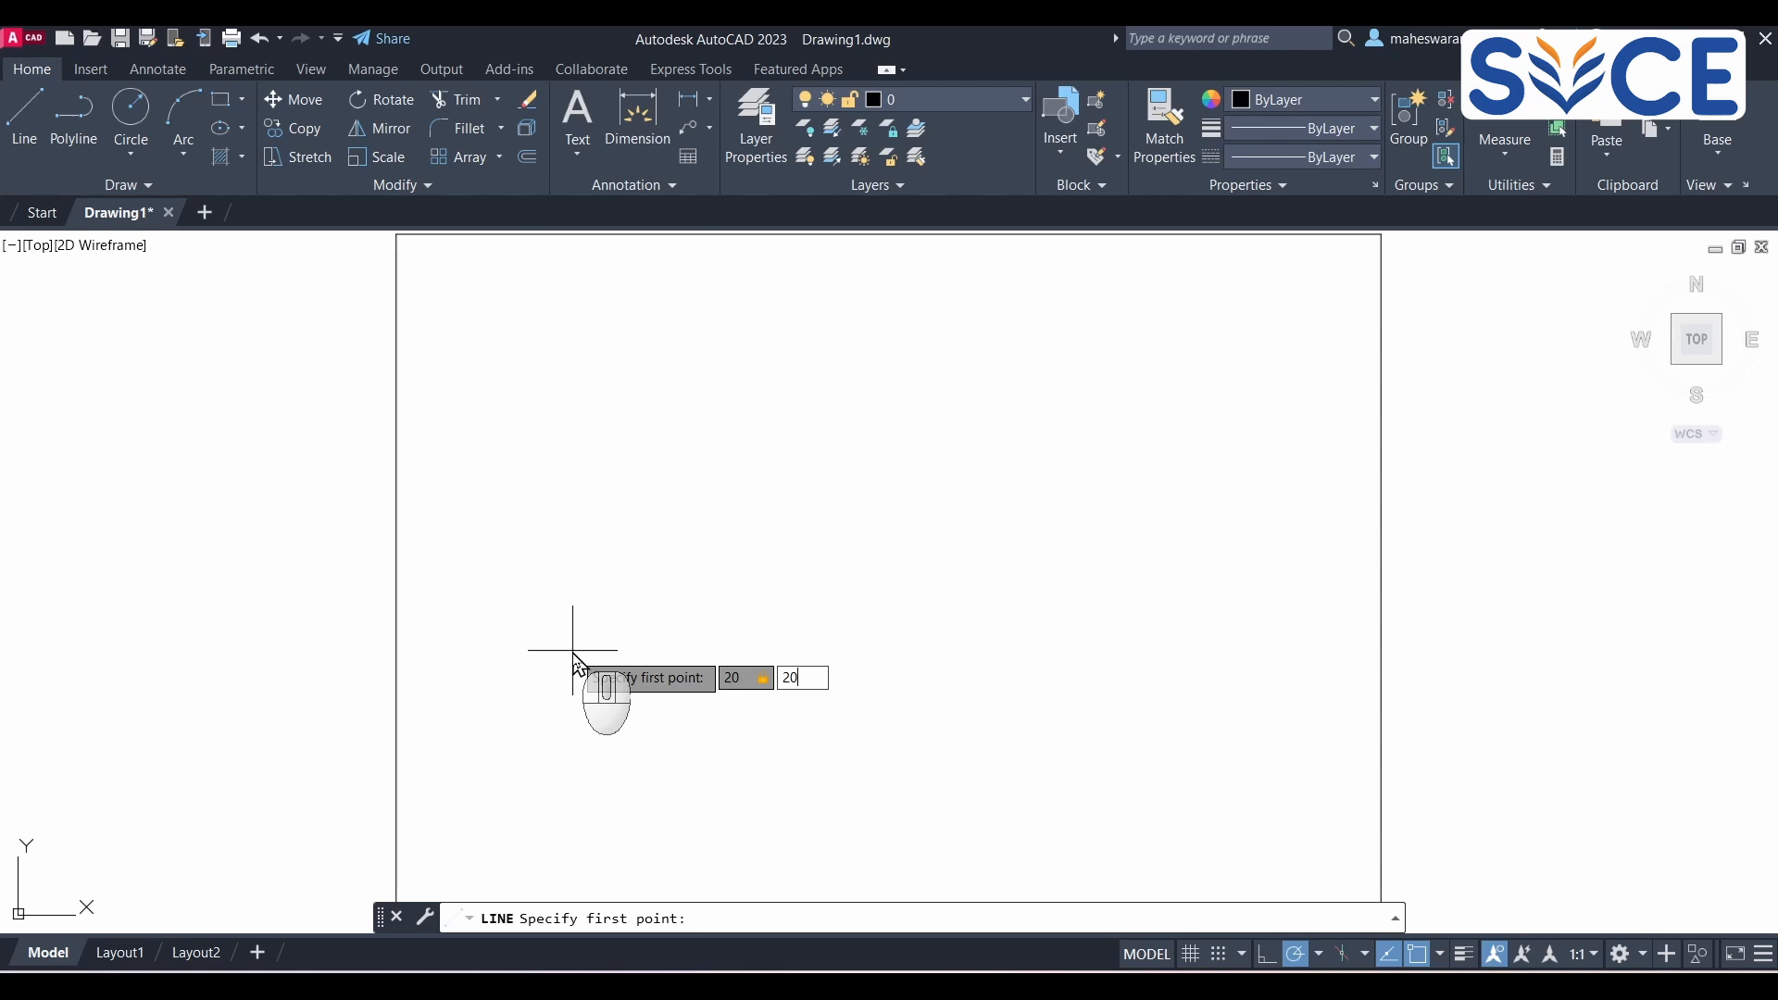
key("Return")
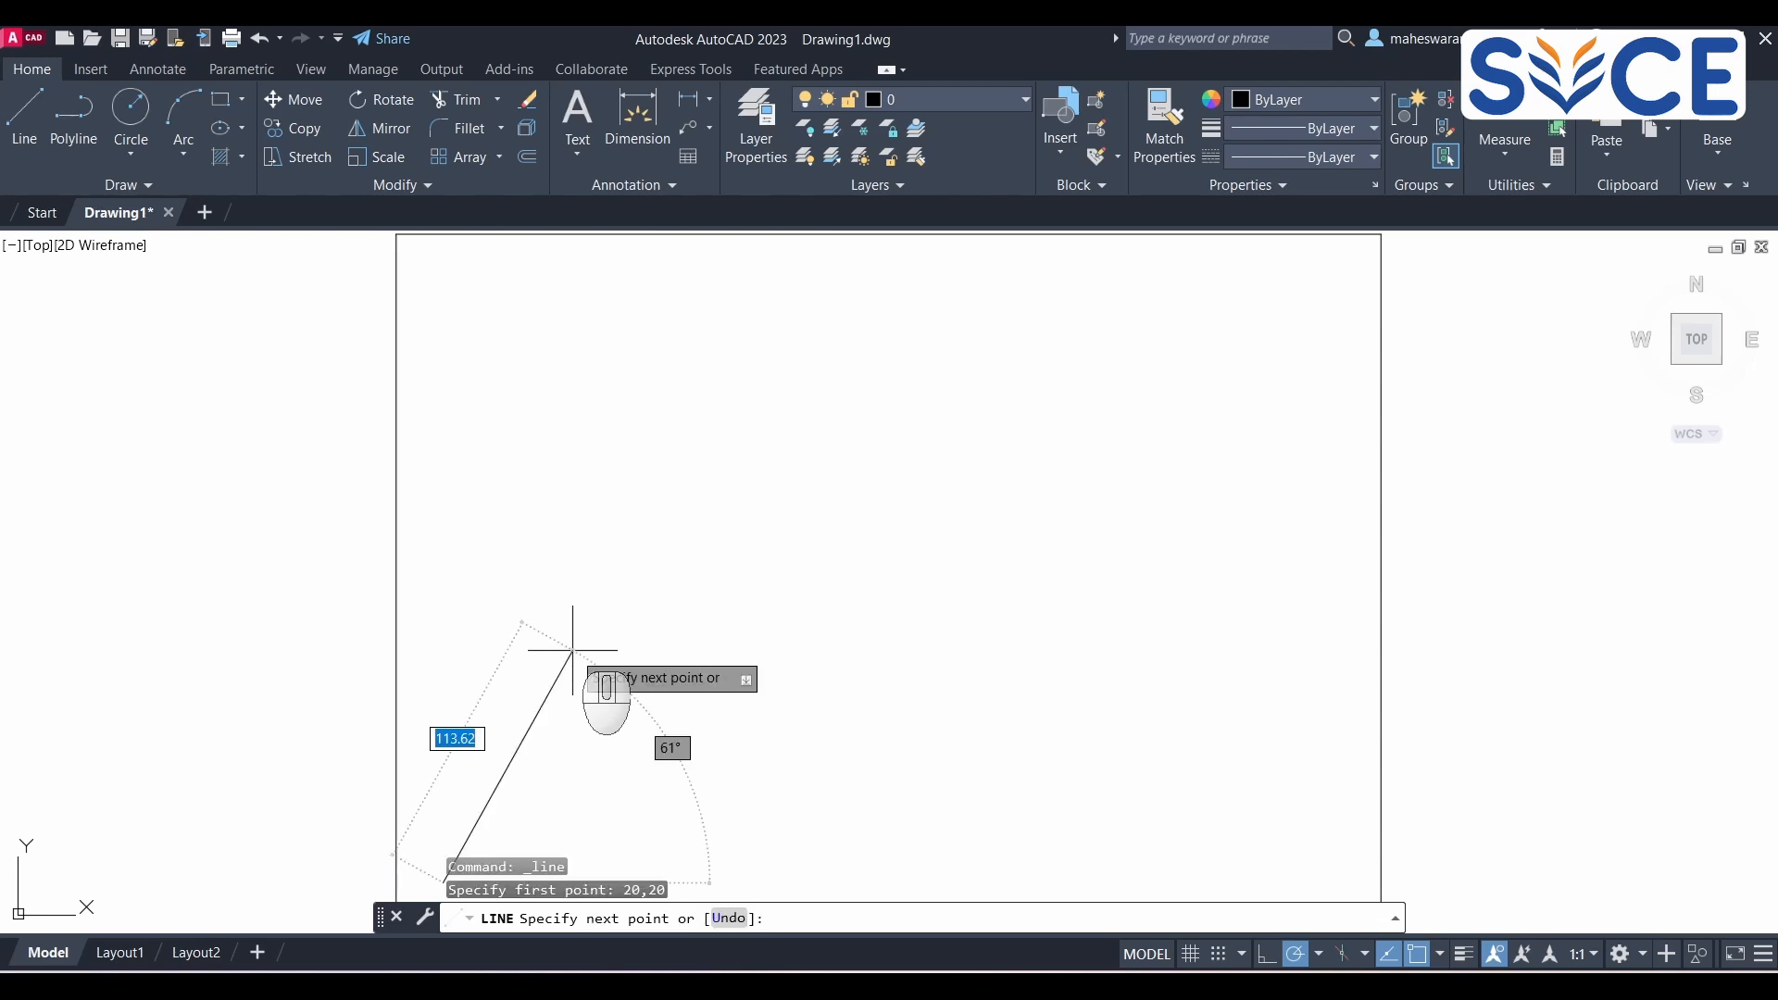
middle_click_drag(593, 719, 656, 508)
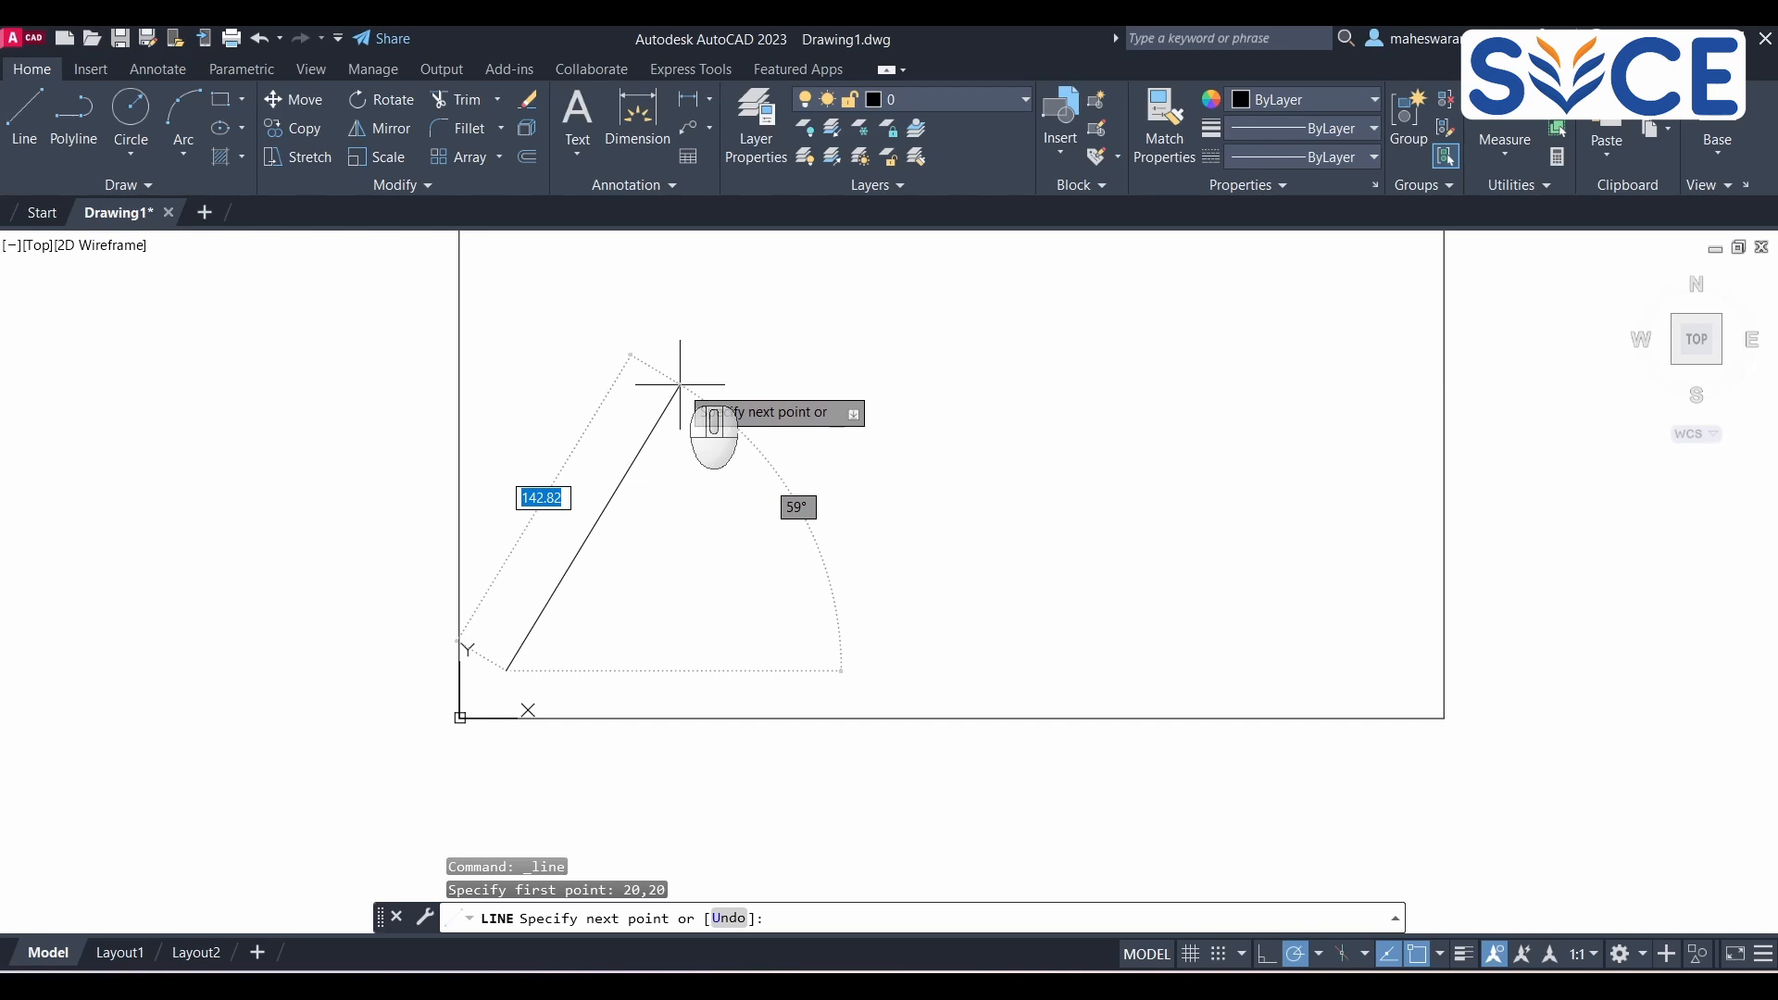
type("150")
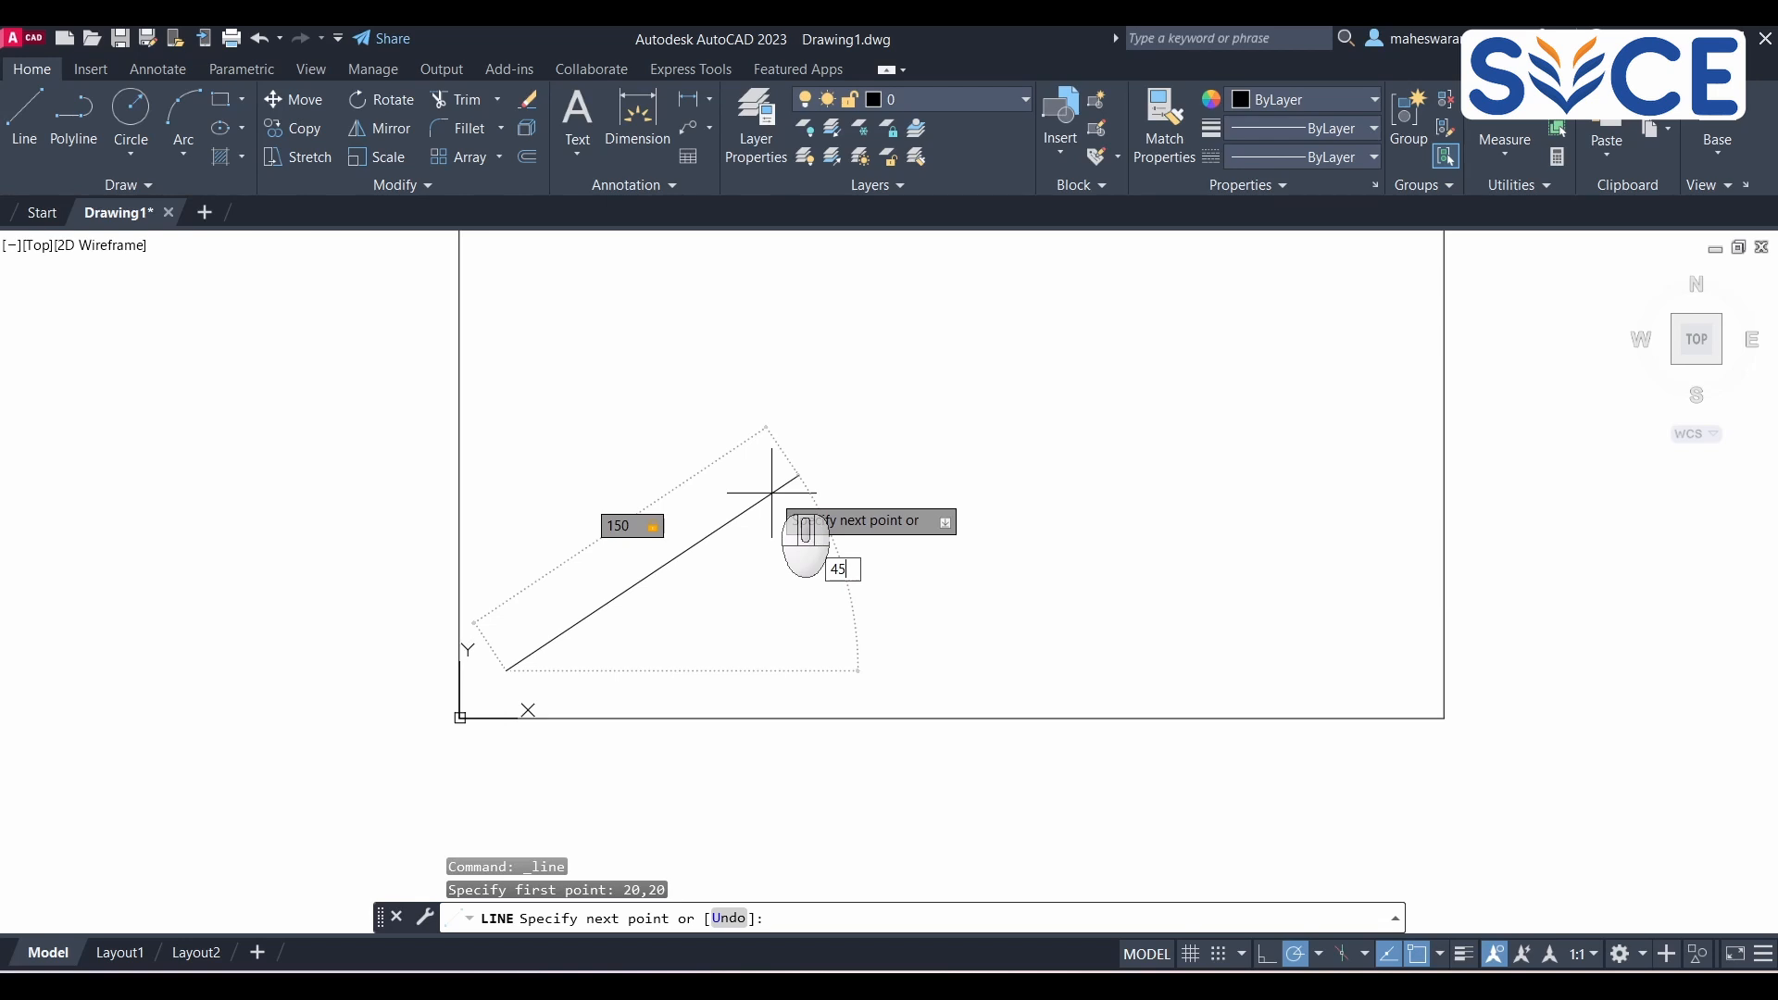
key("Tab")
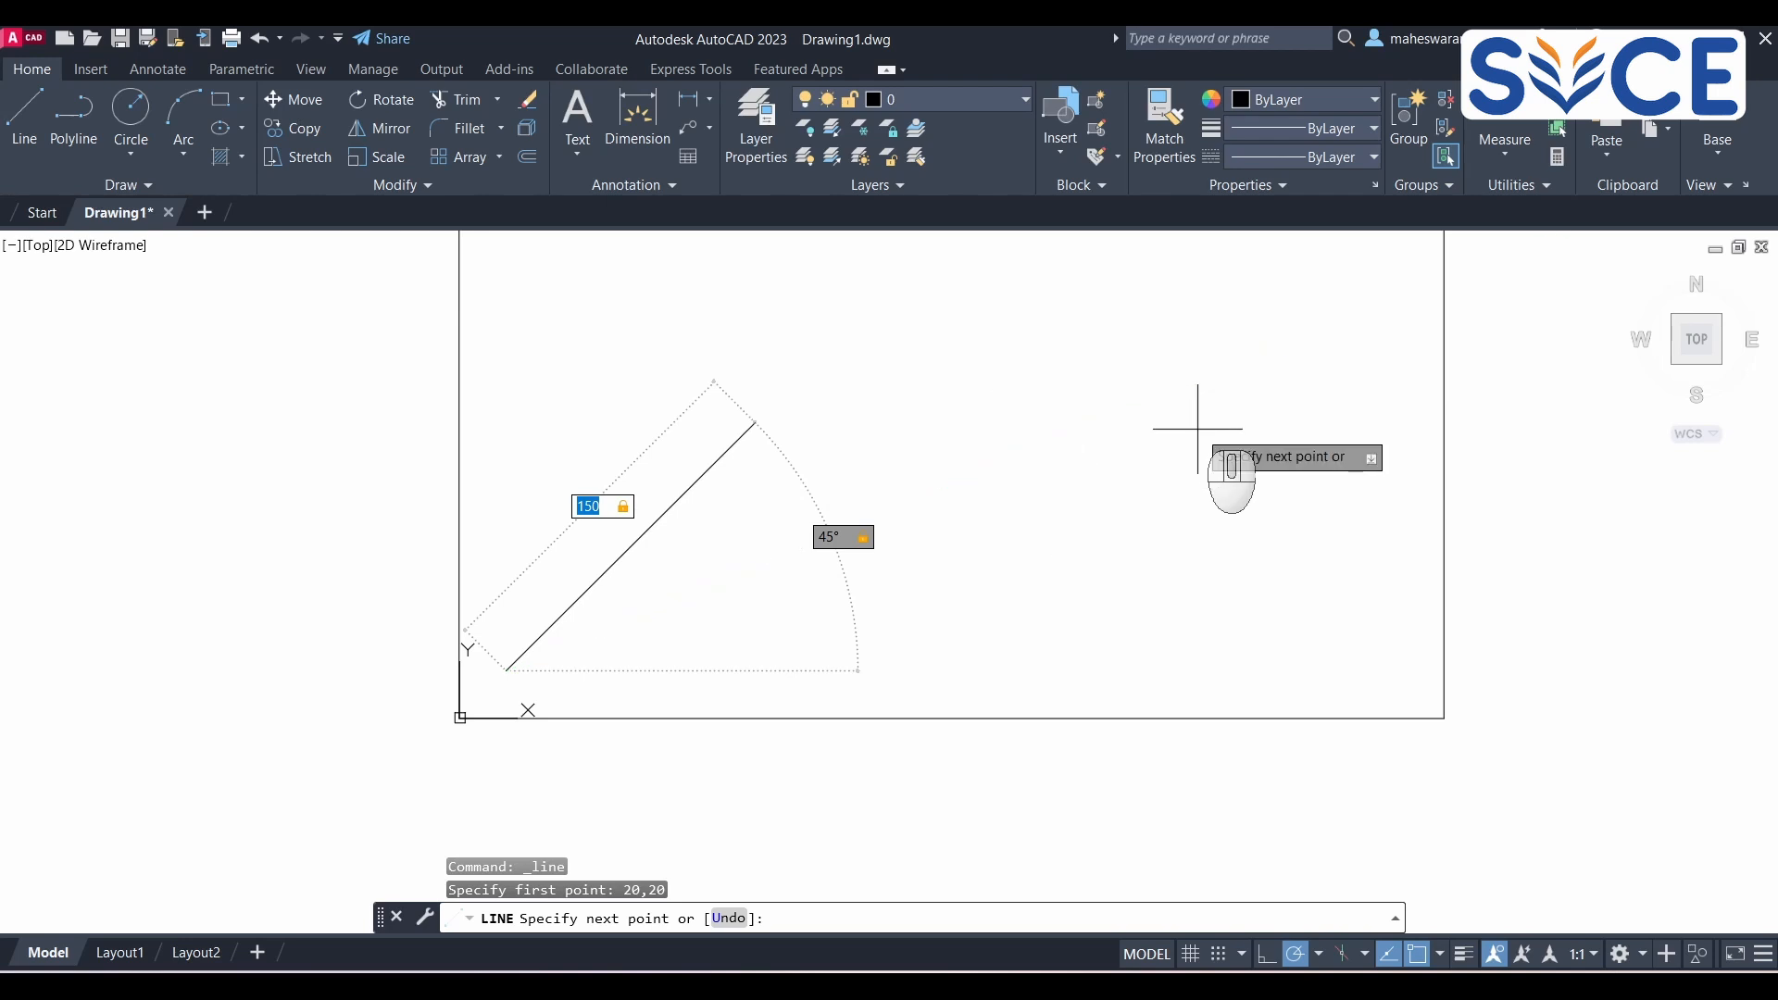
key("Return")
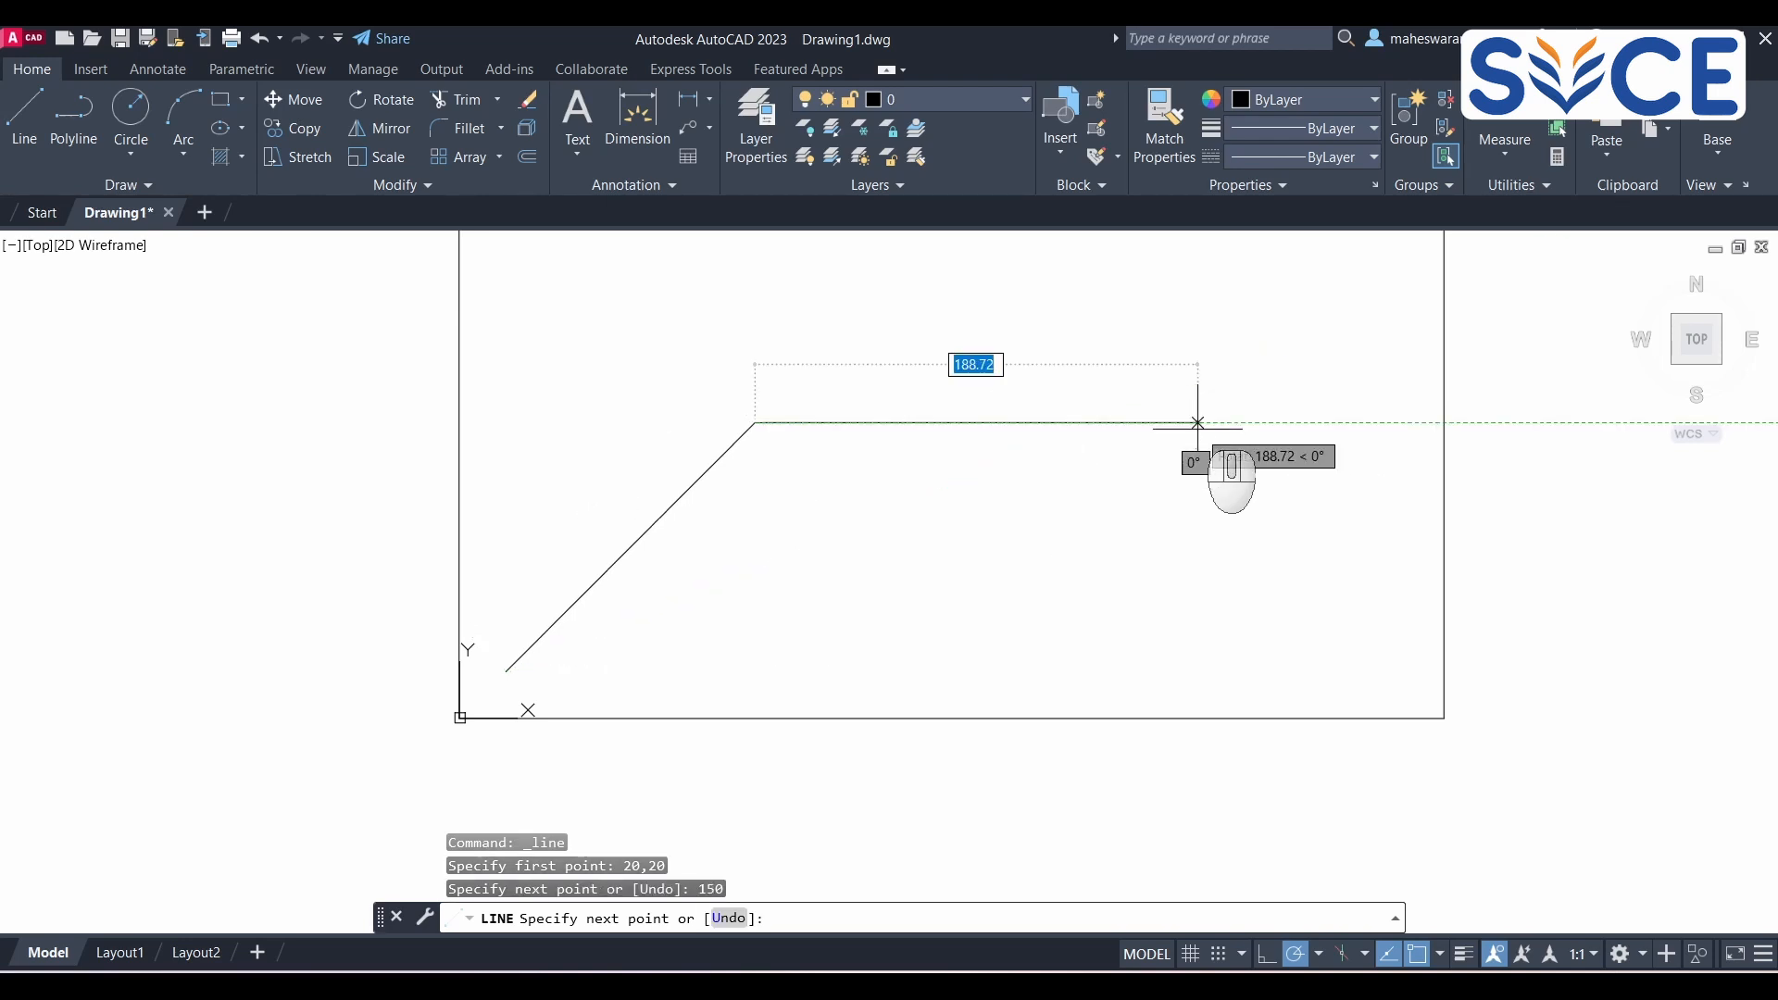
Step: Continue the line chain with four freehand segments: horizontally right, down-left, leftward with a slight rise, and up inside the shape, ending it open
left_click(1101, 422)
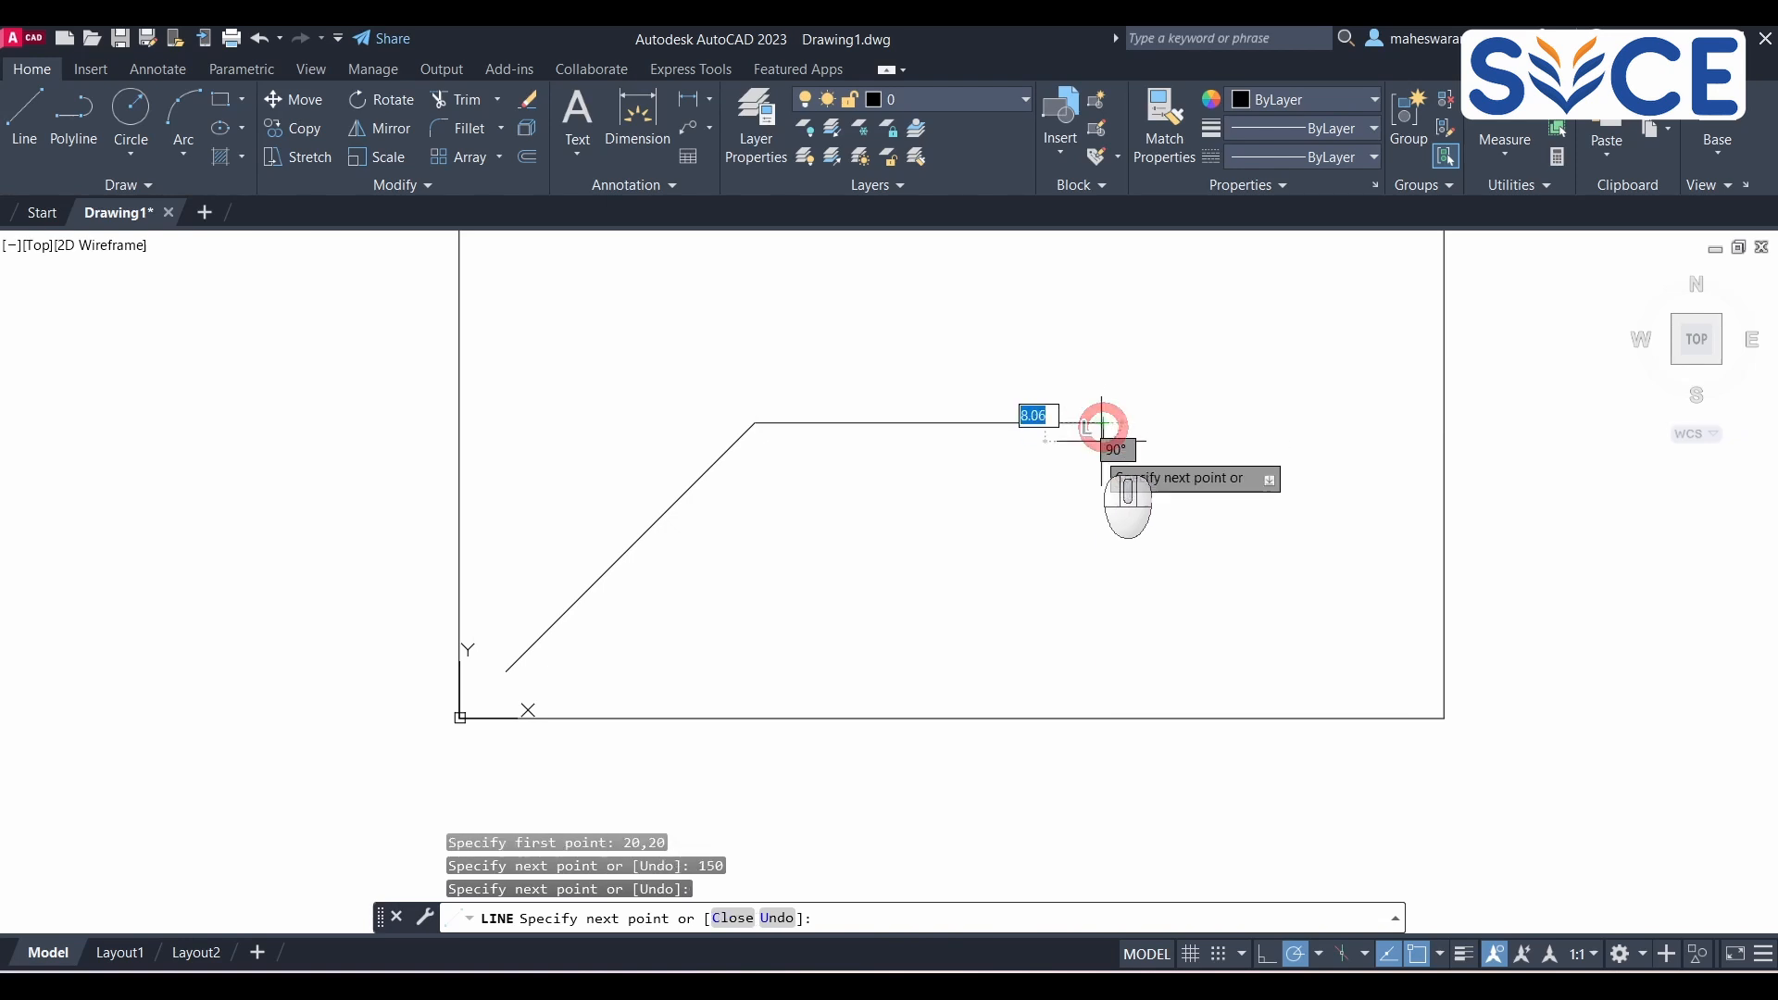
left_click(1008, 653)
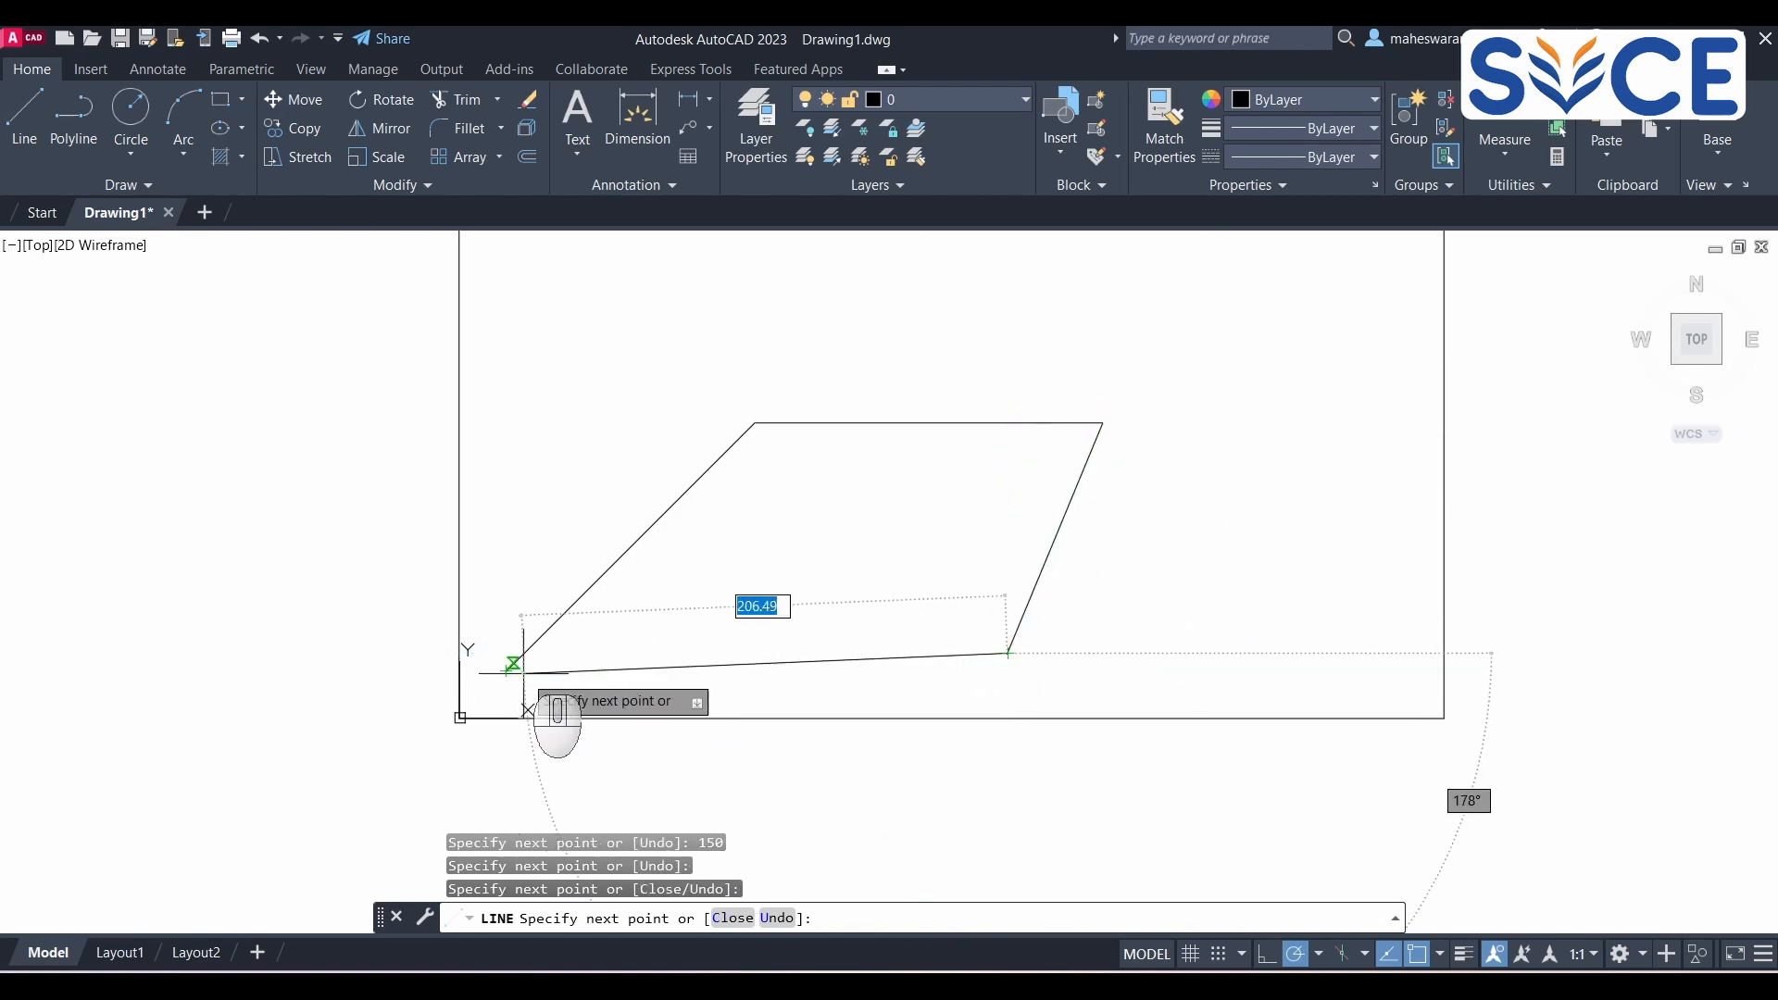
left_click(782, 629)
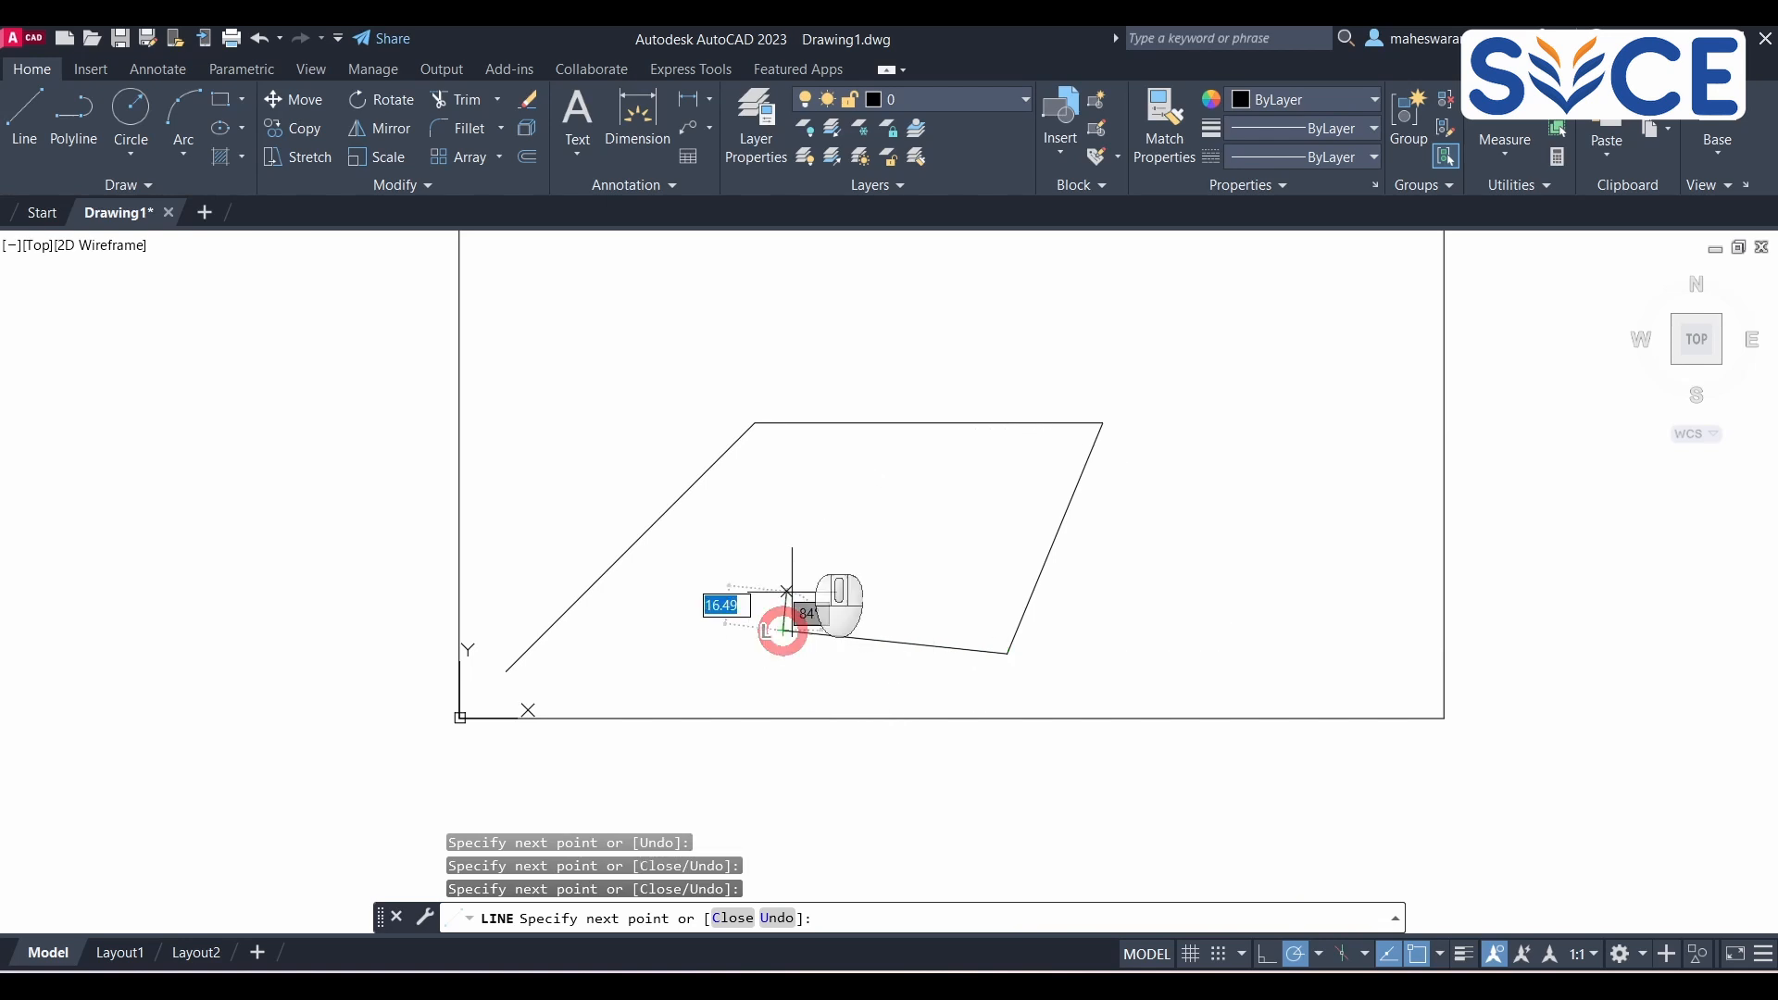
left_click(822, 484)
key("Escape")
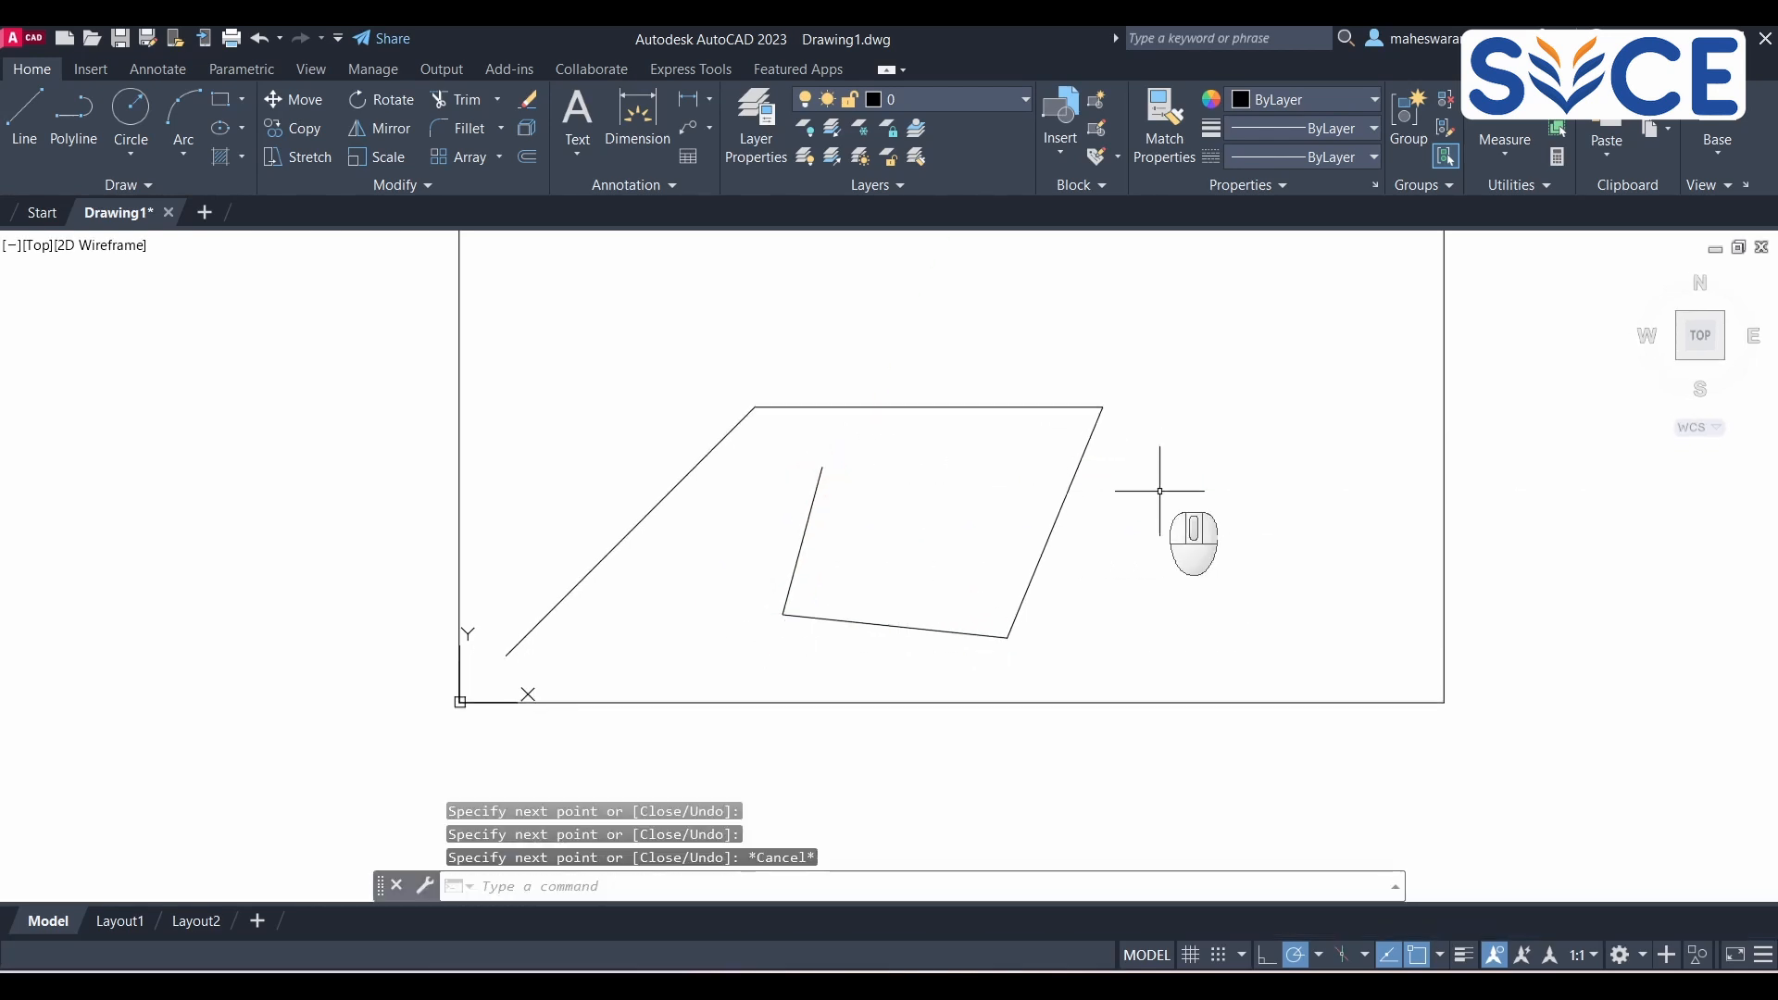
Step: Erase the five connected practice lines inside the sheet rectangle
key("Escape")
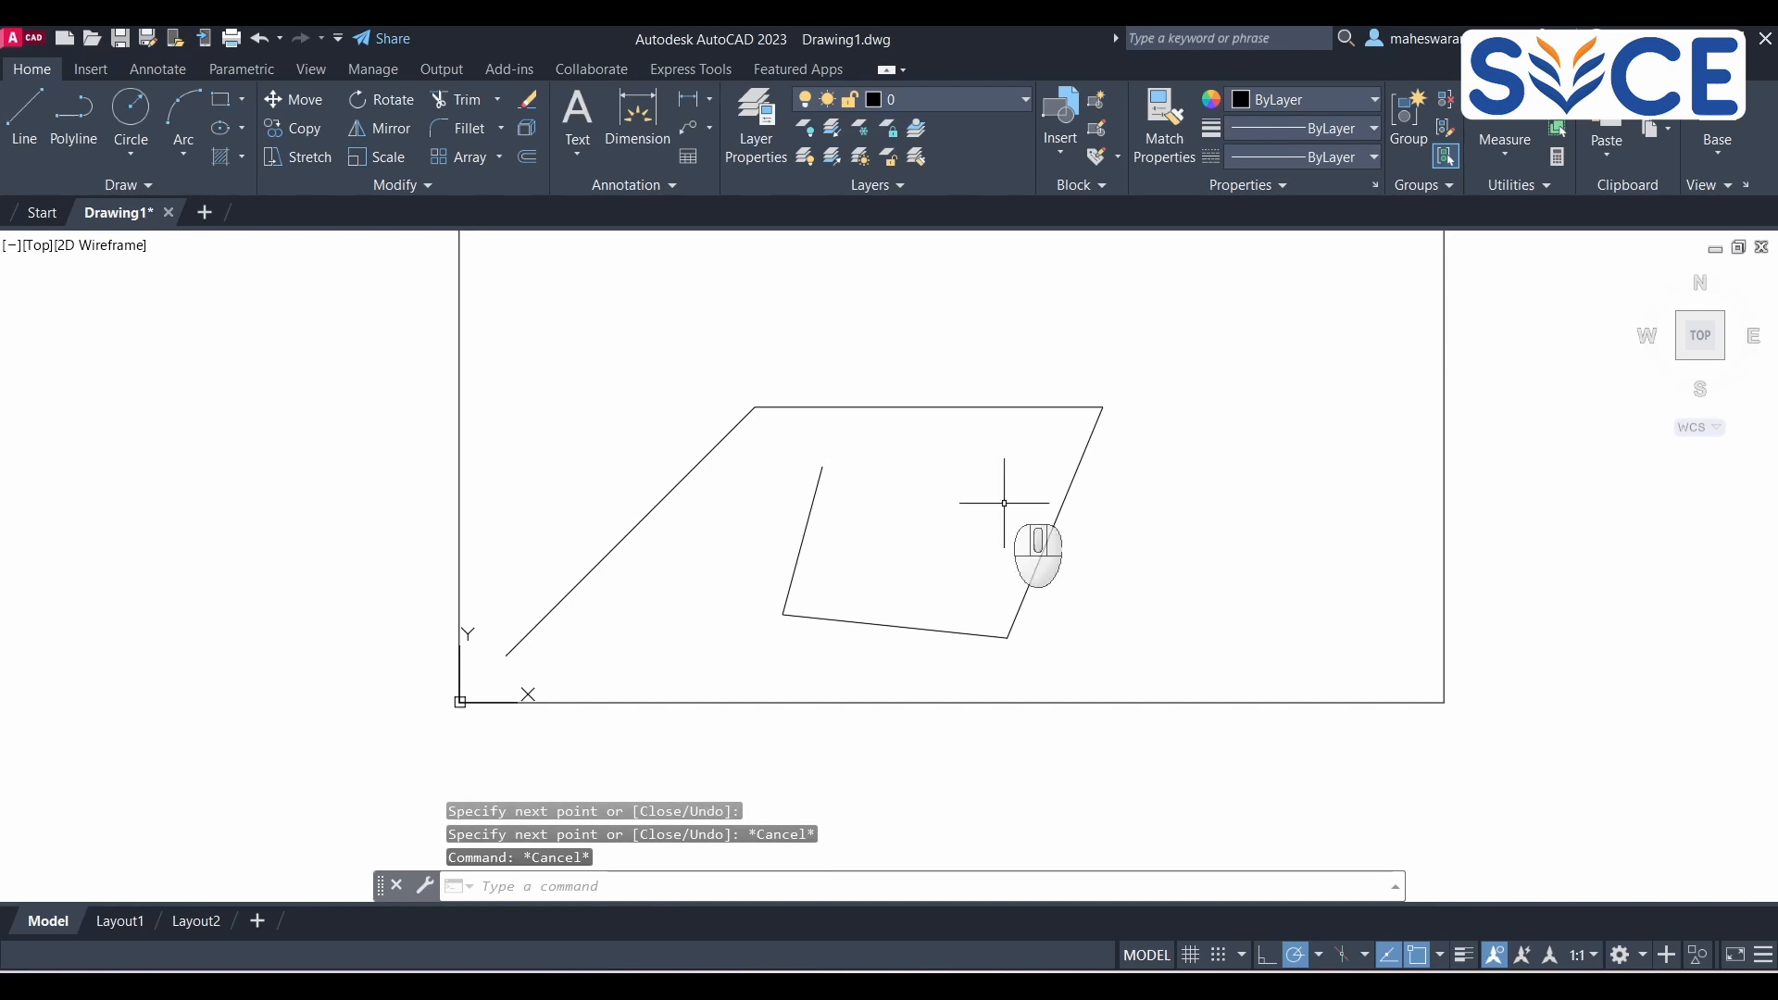
left_click(497, 340)
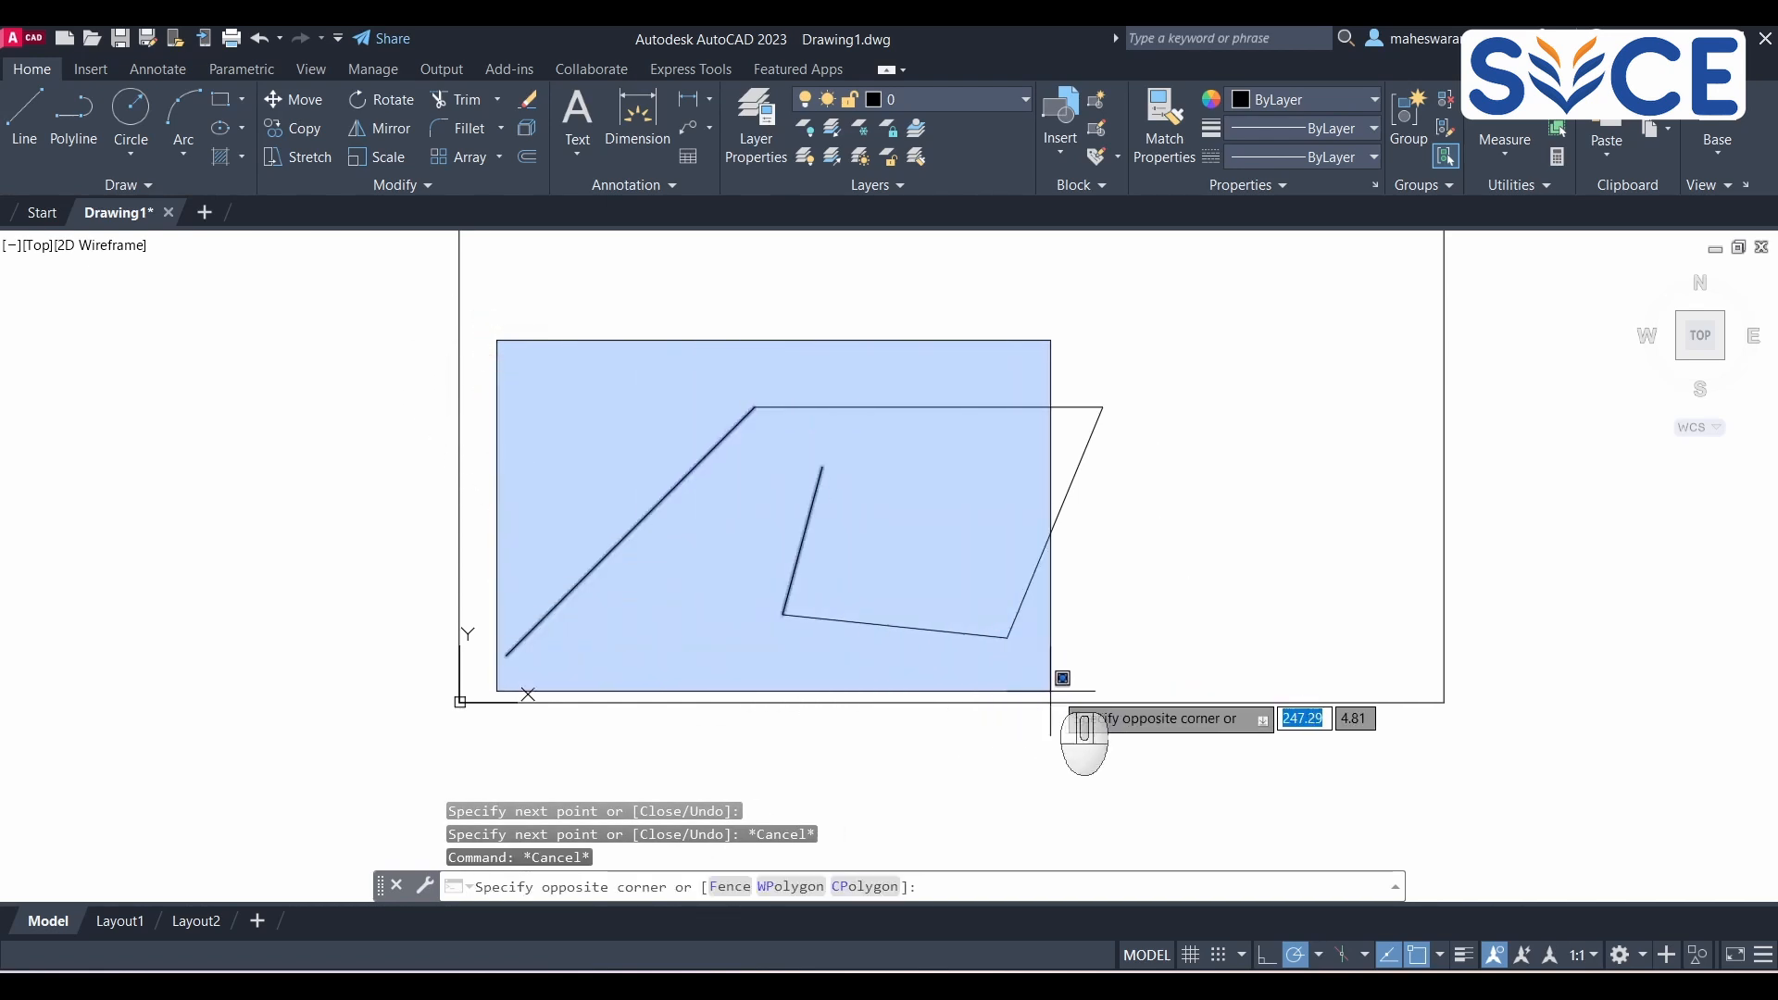
left_click(1143, 685)
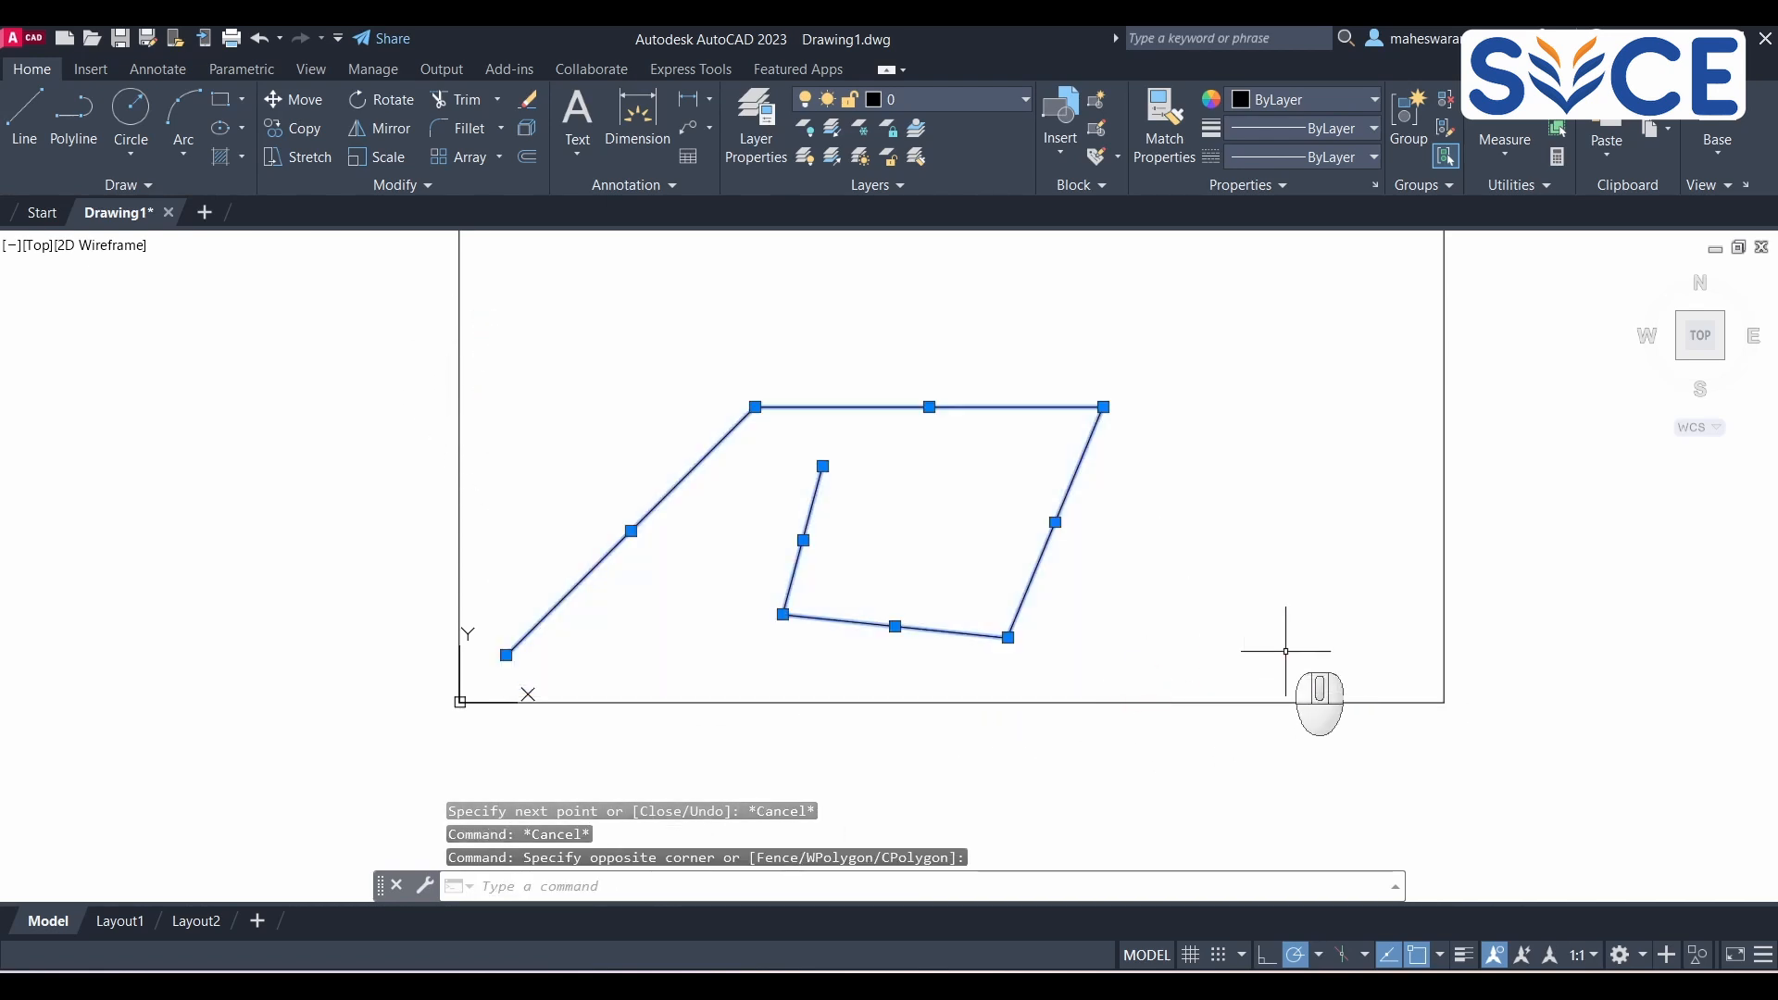
key("Delete")
Step: Start a polyline inside the sheet with four freehand straight segments: up-right, right with a slight fall, down-left, and horizontally left
middle_click_drag(1032, 576, 958, 767)
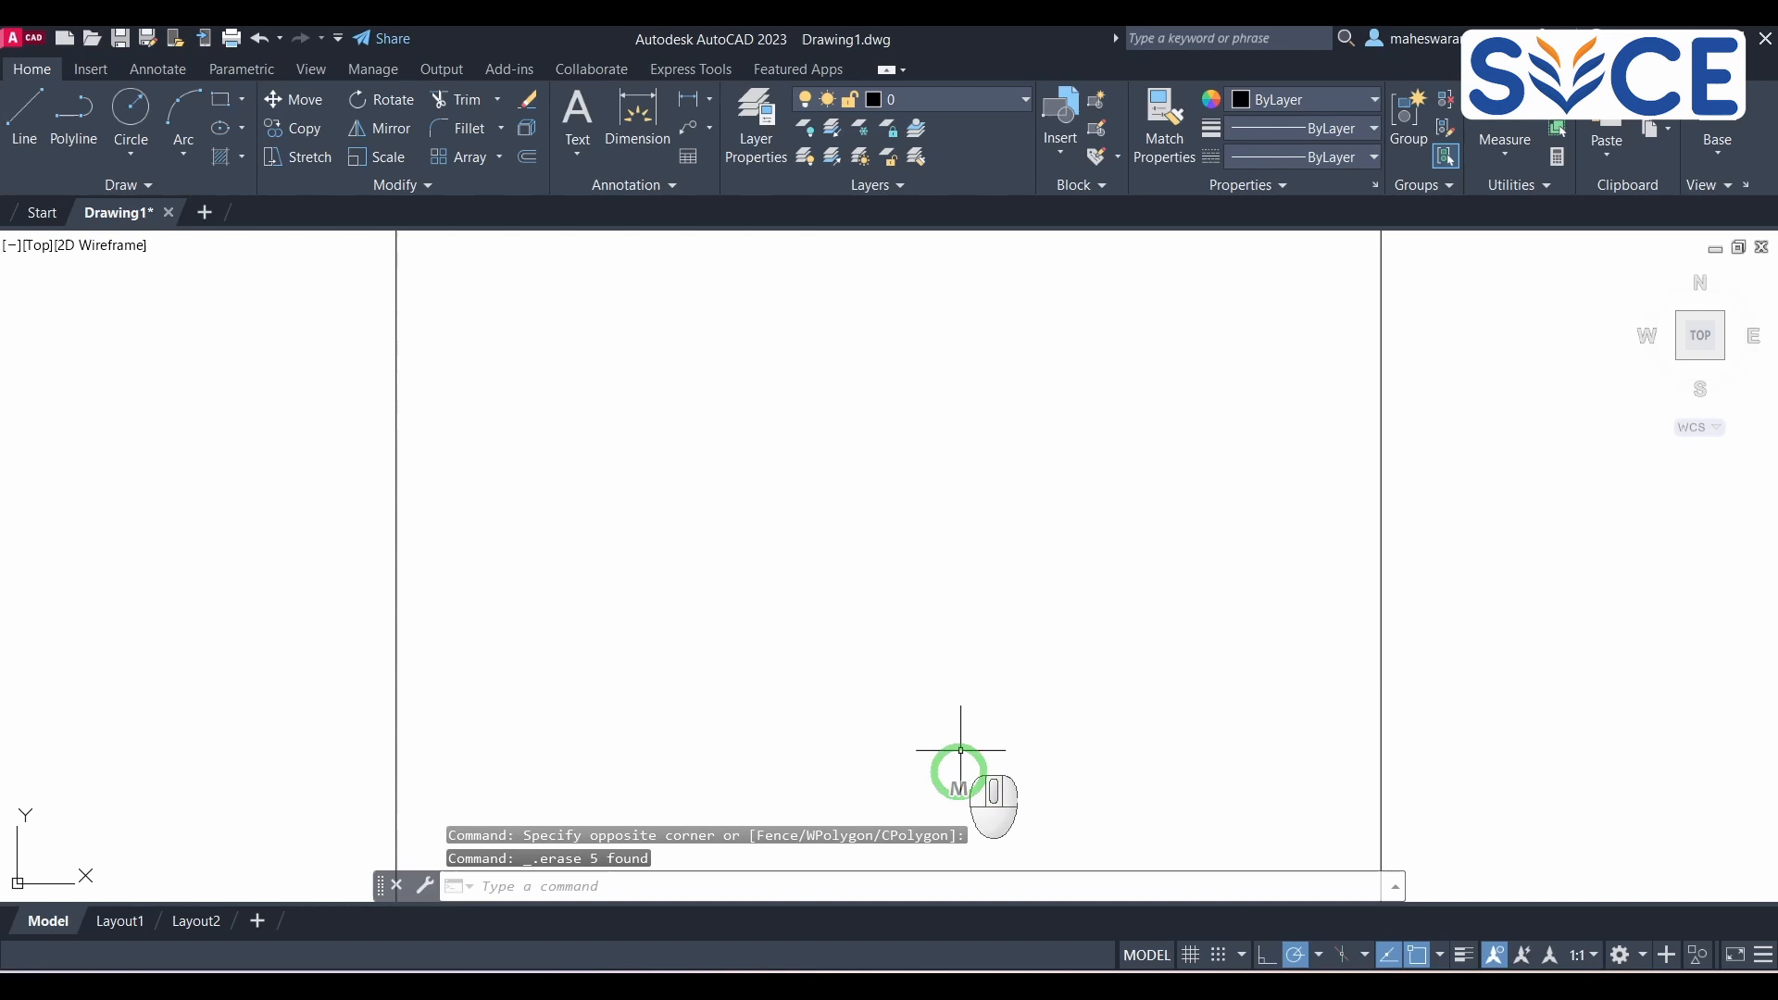
scroll(919, 590, "up", 2)
middle_click(918, 590)
middle_click(918, 590)
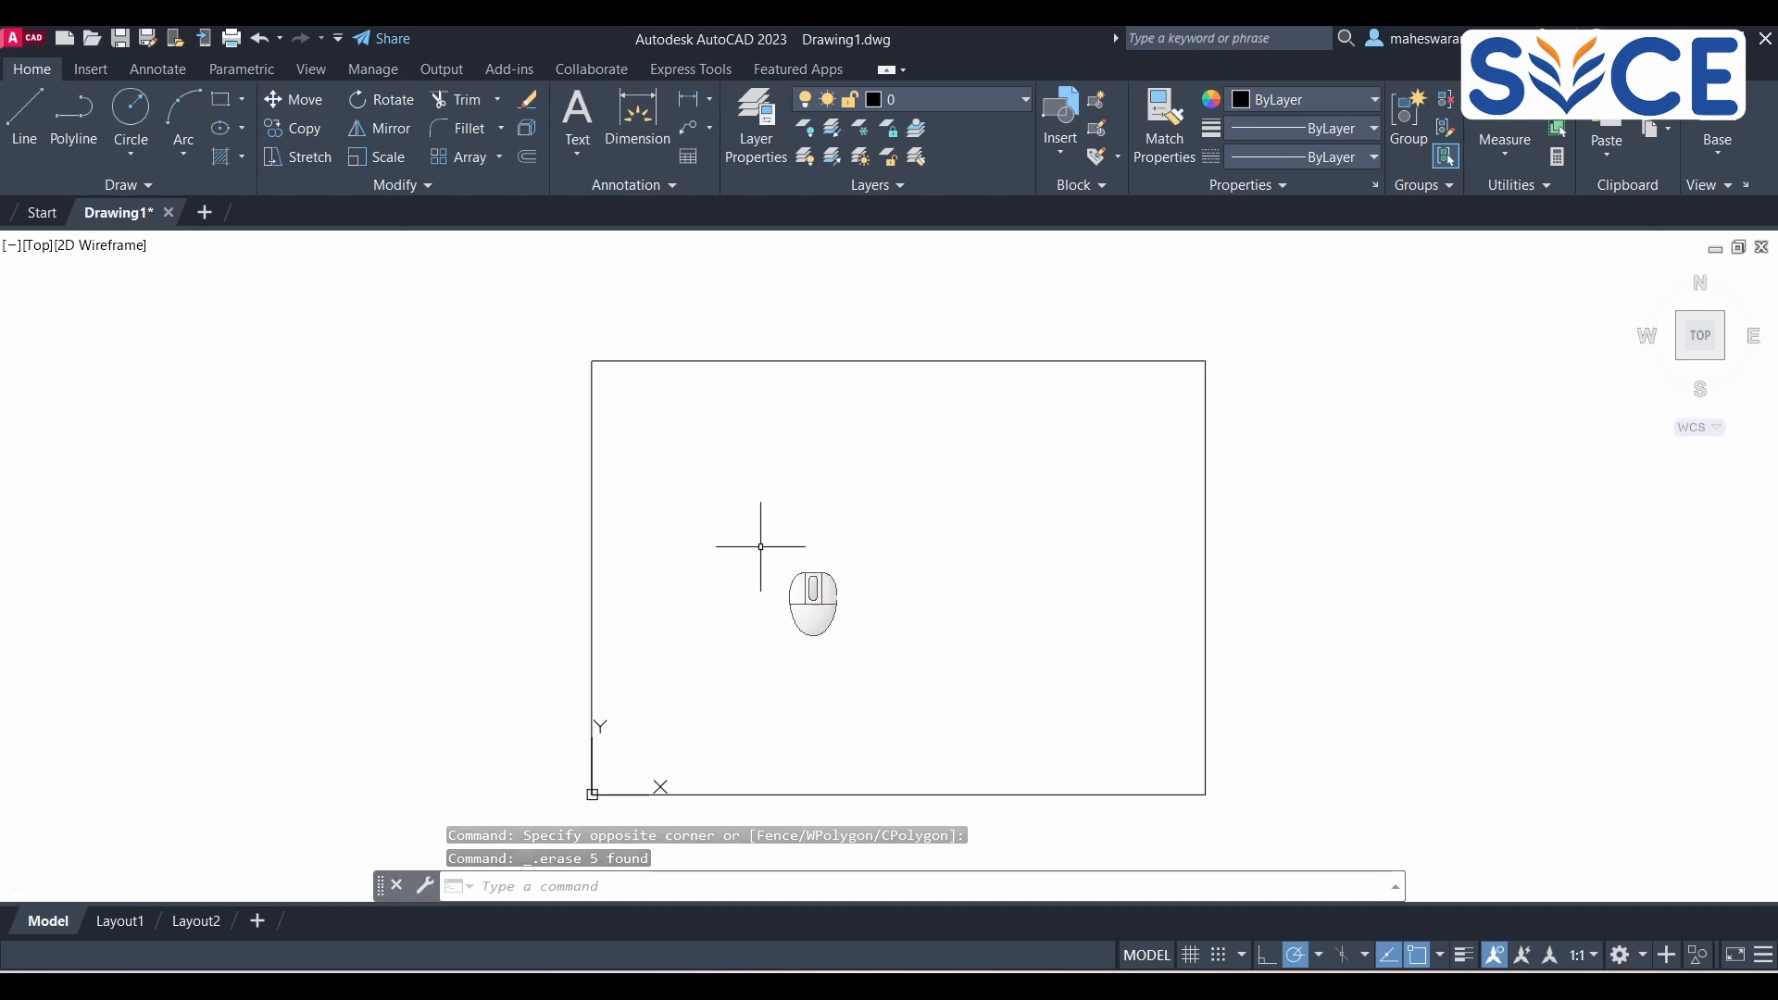
left_click(74, 137)
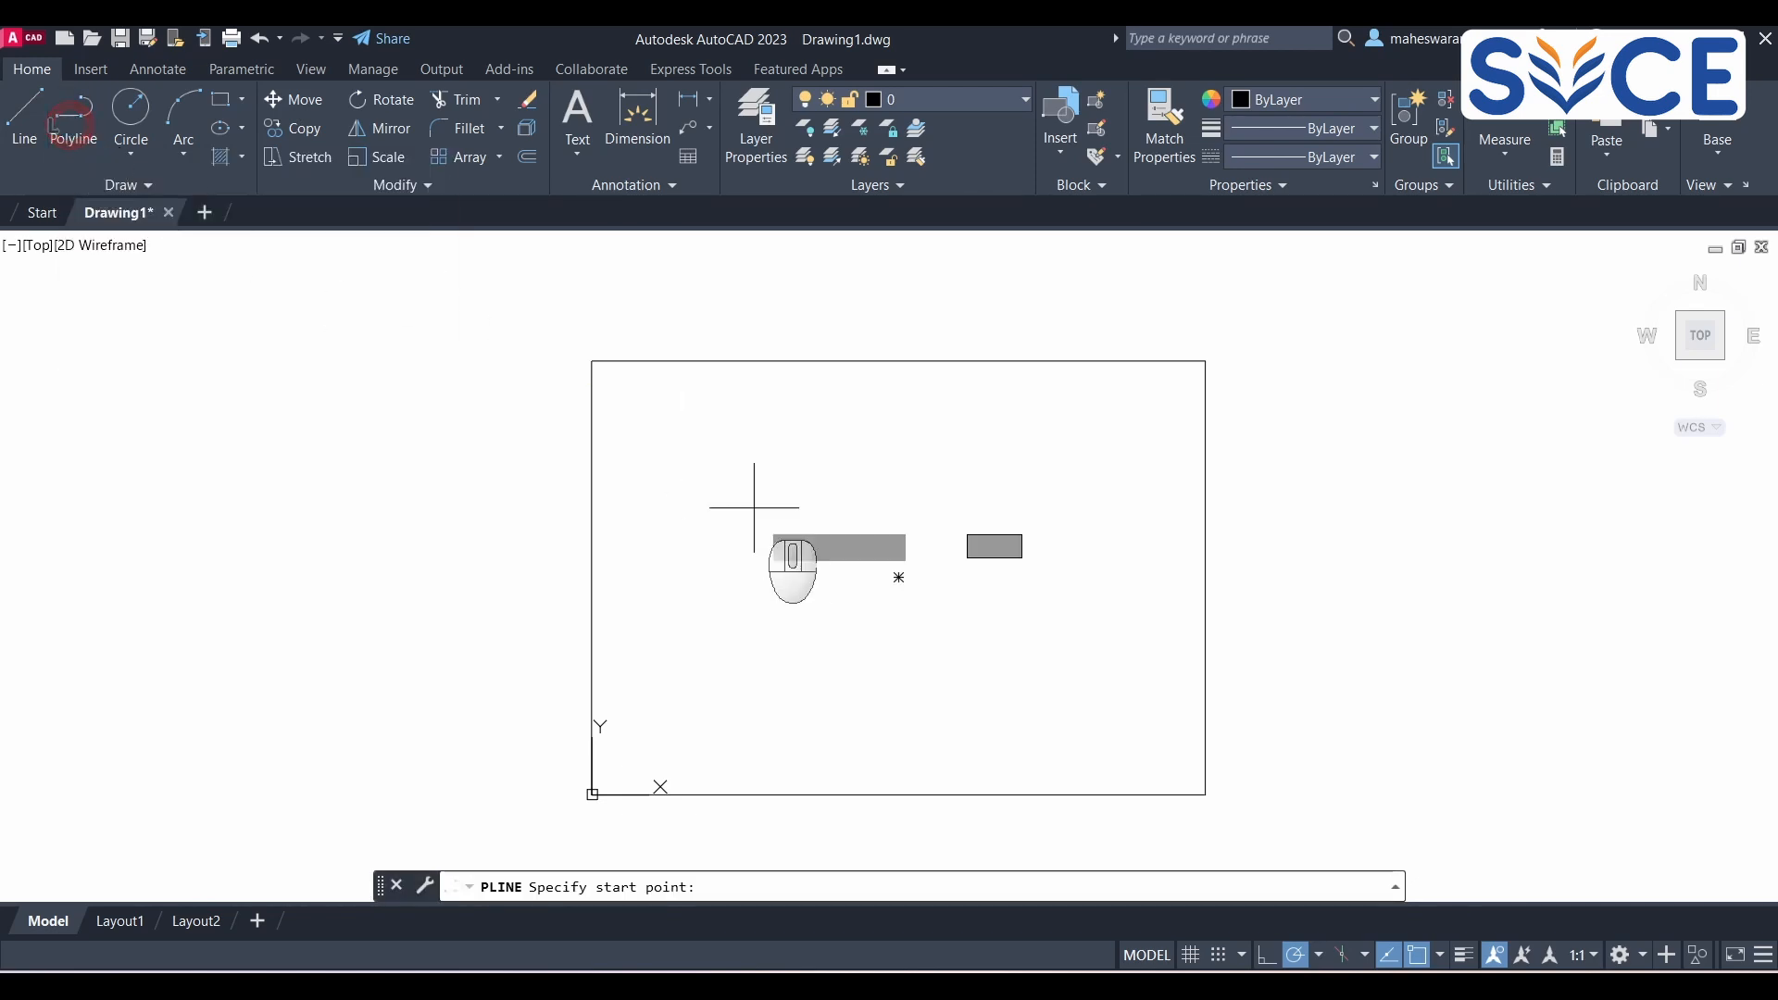
left_click(653, 501)
left_click(720, 434)
left_click(919, 461)
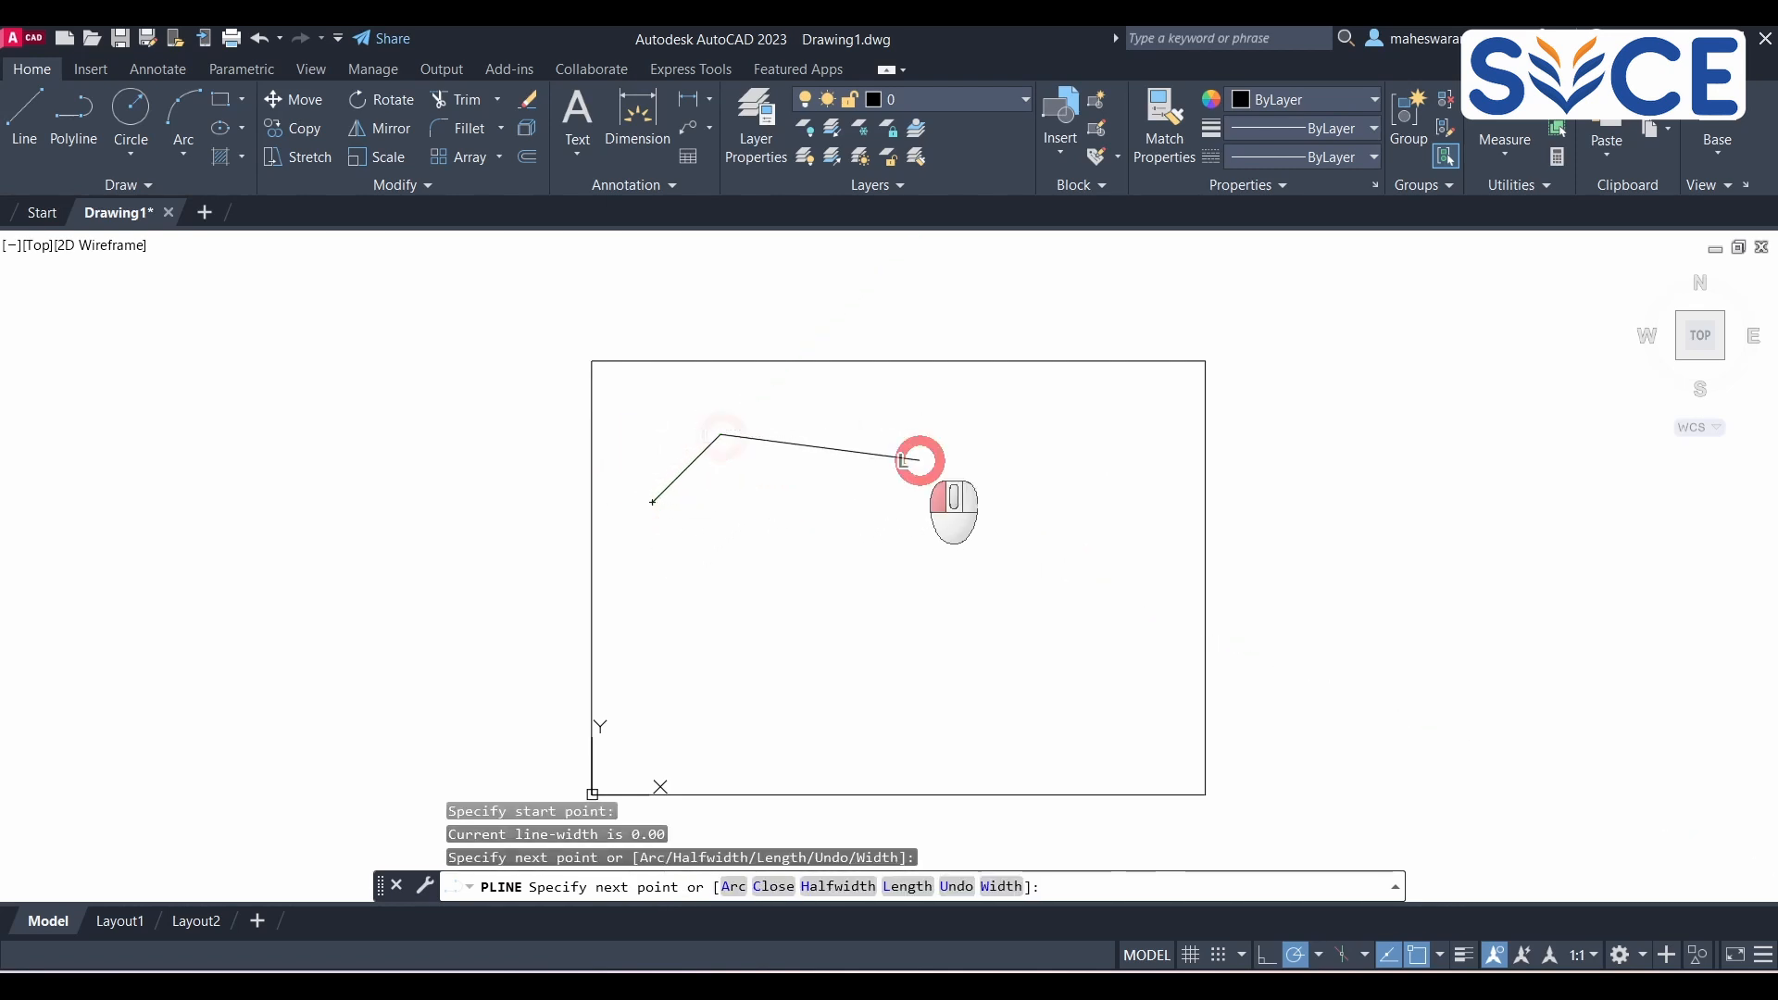
left_click(864, 611)
left_click(755, 609)
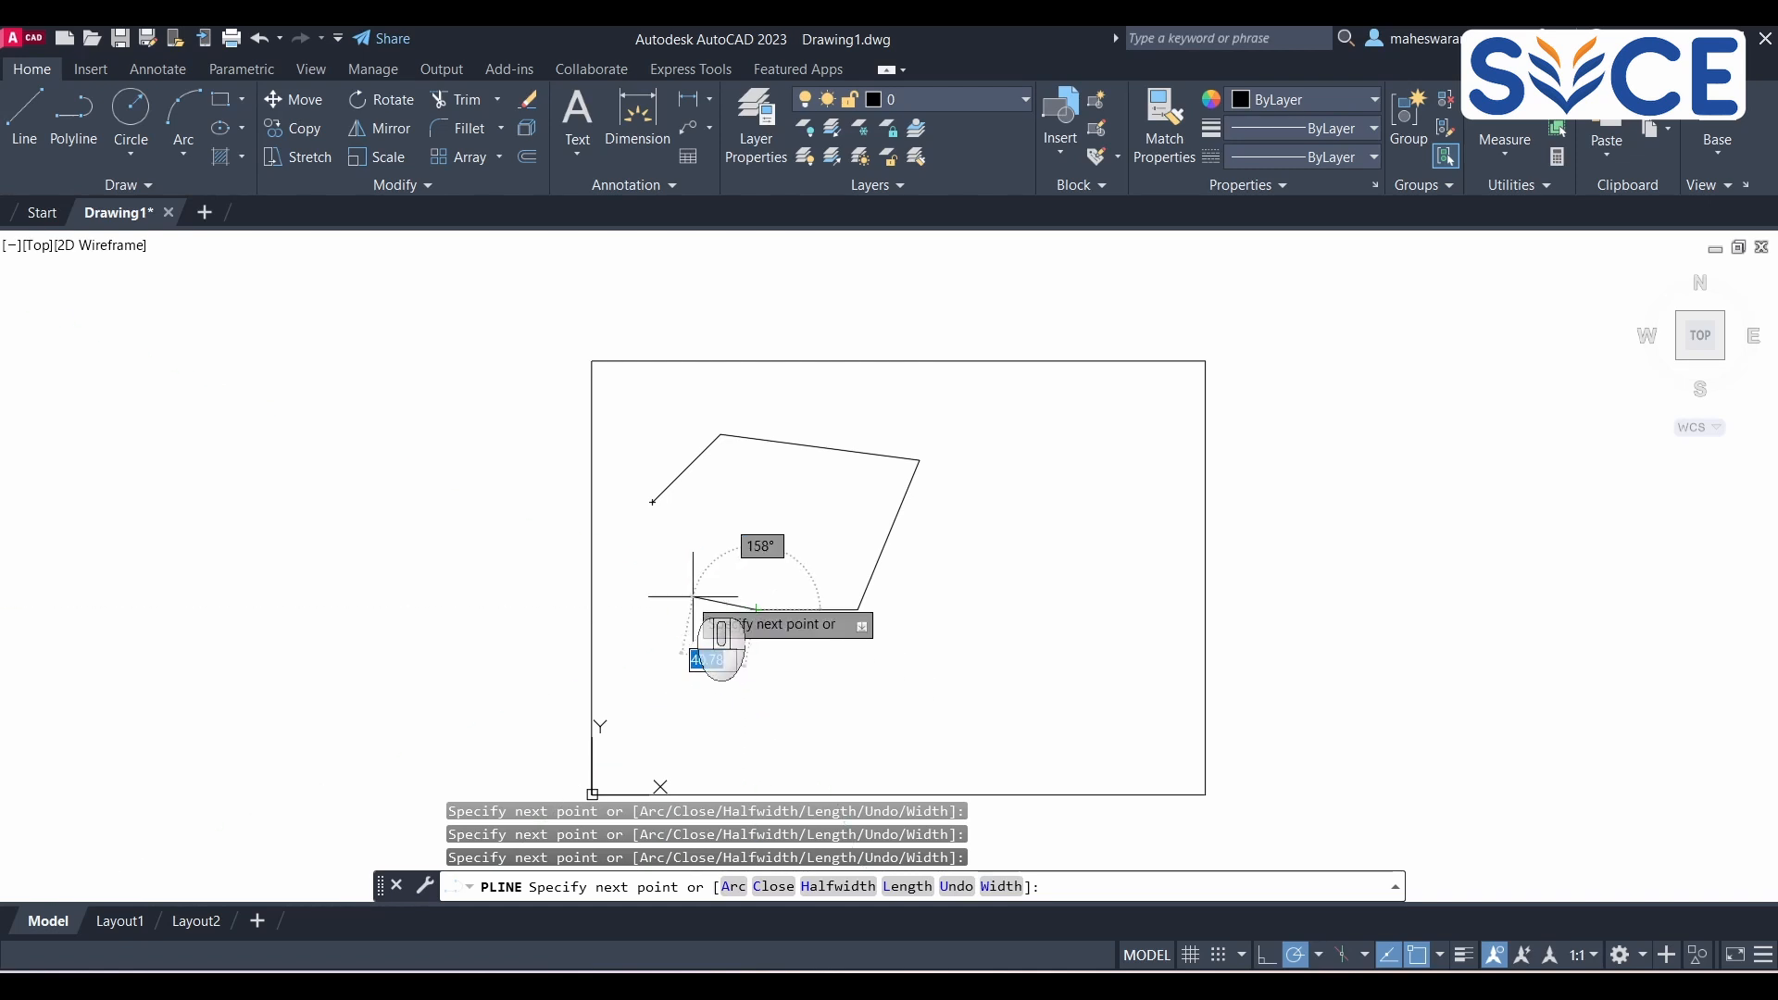
Step: Continue the polyline with the Arc option, adding one arc curving down-left and a second ending about 60 mm away at 315°
right_click(726, 679)
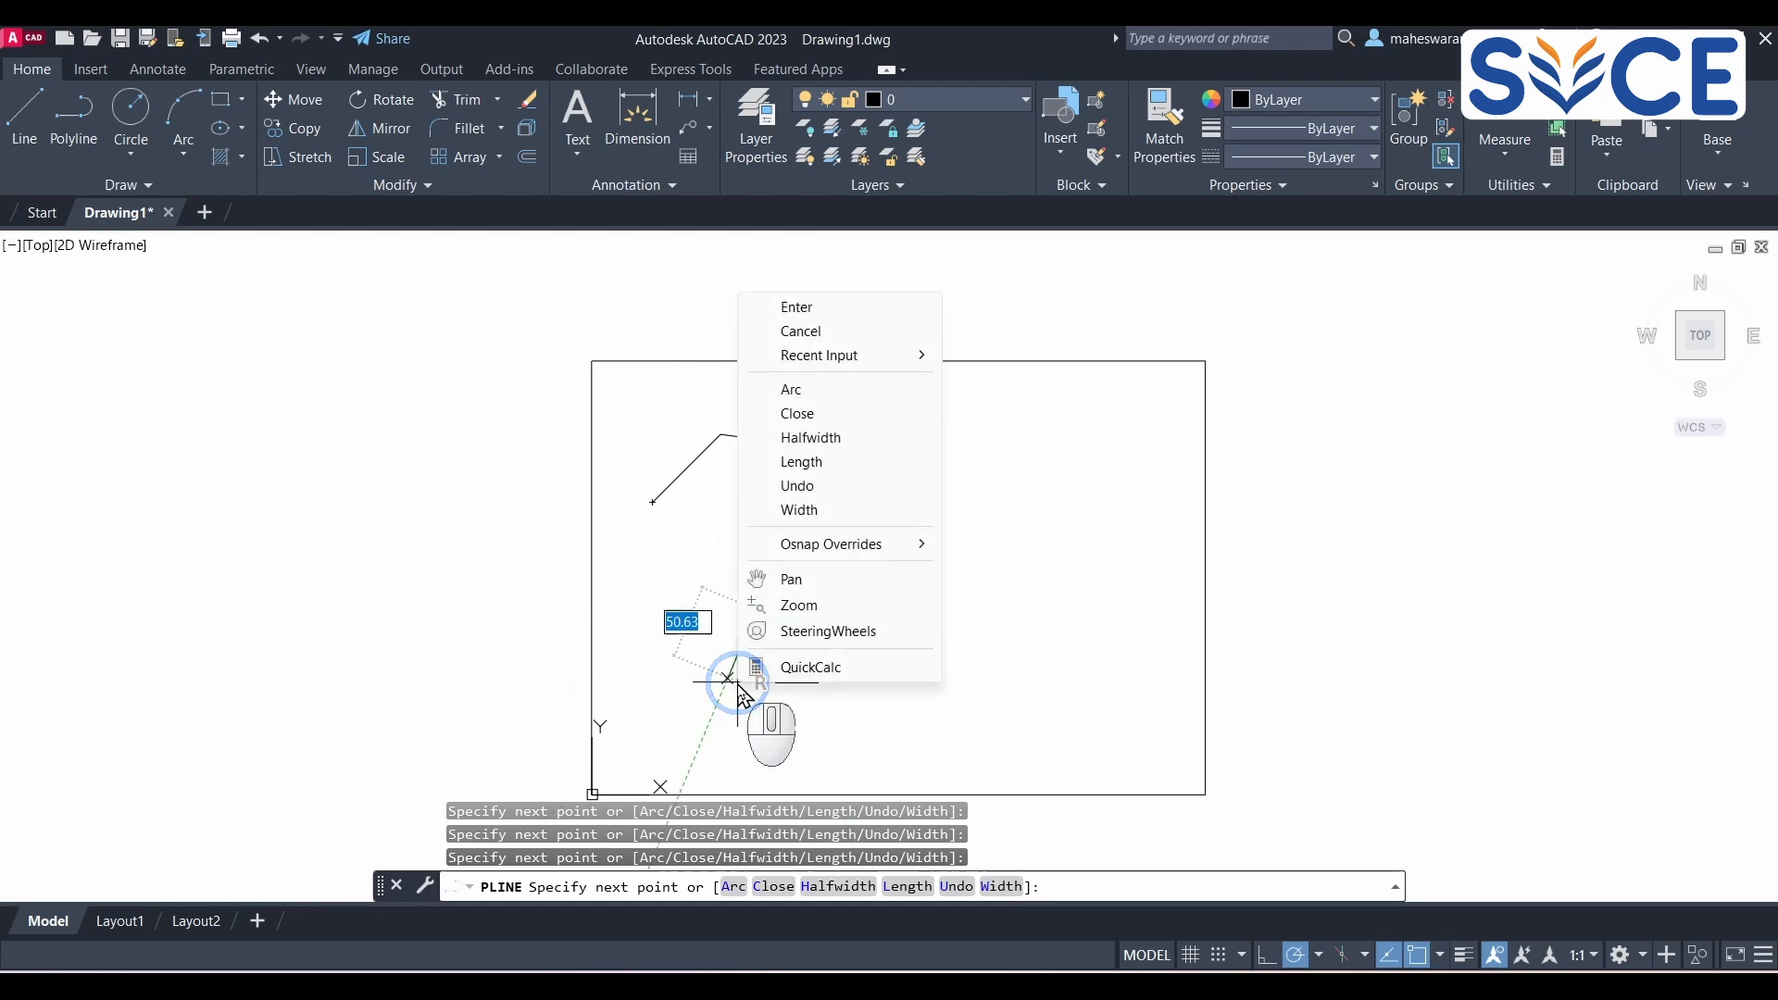
left_click(795, 395)
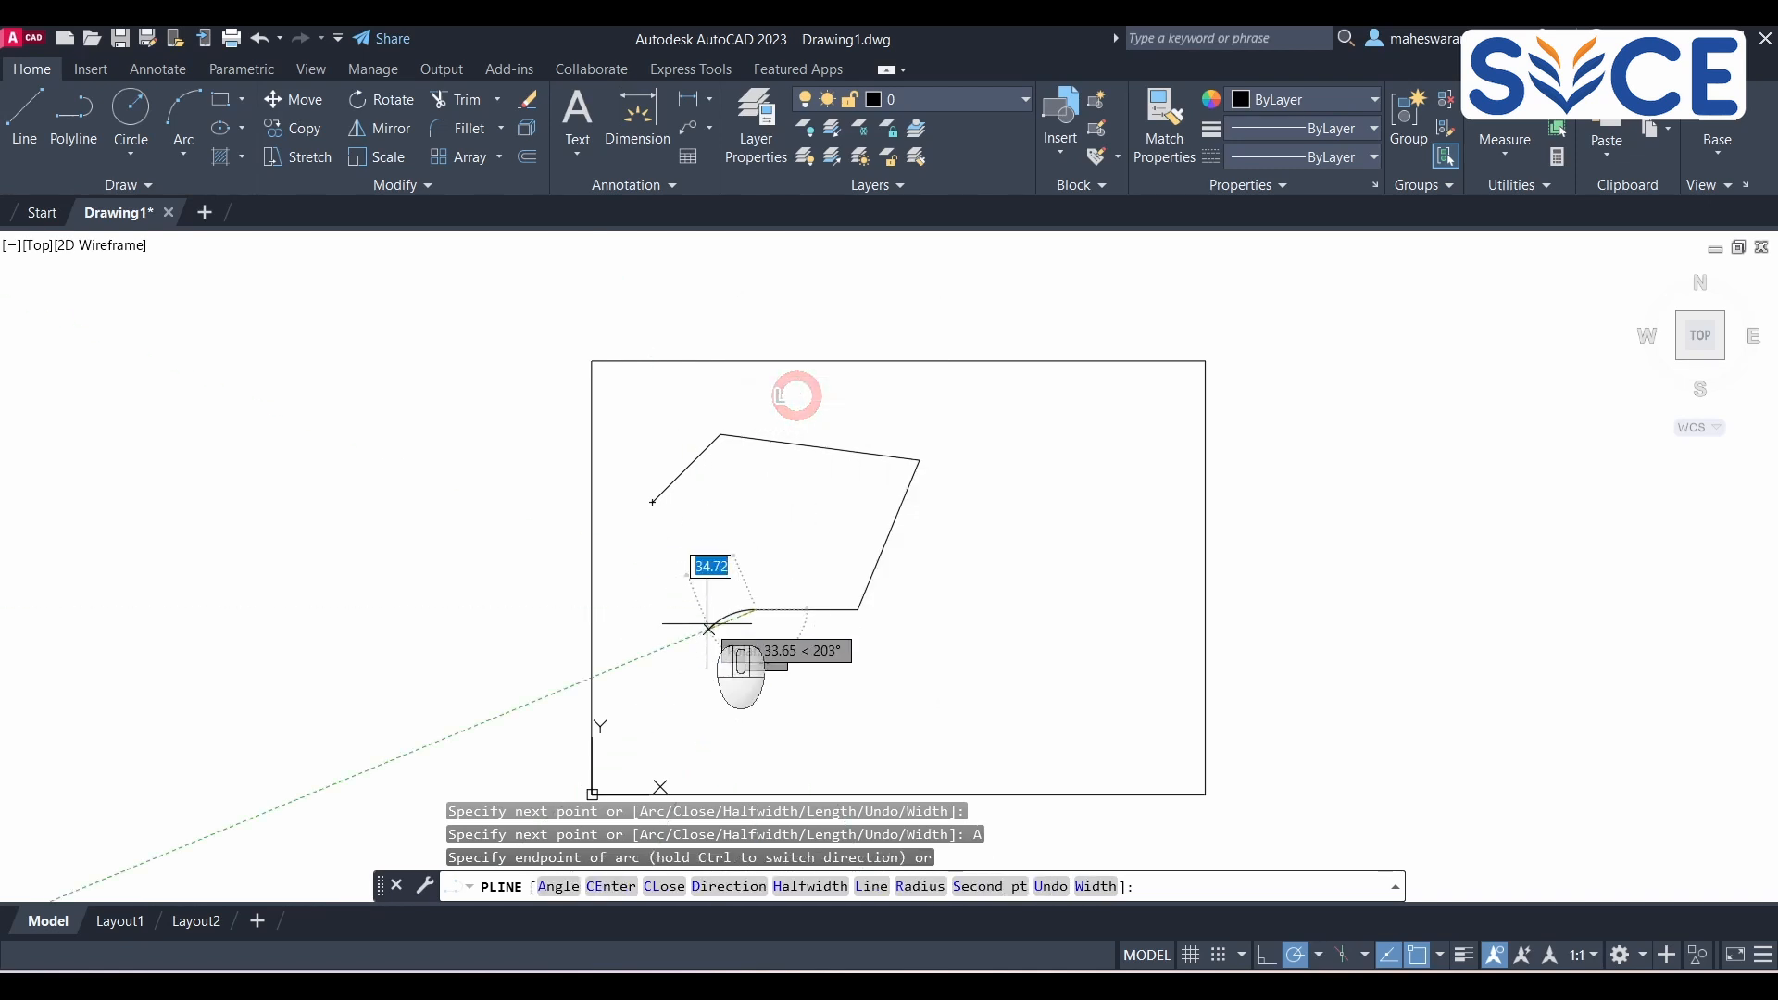
left_click(671, 677)
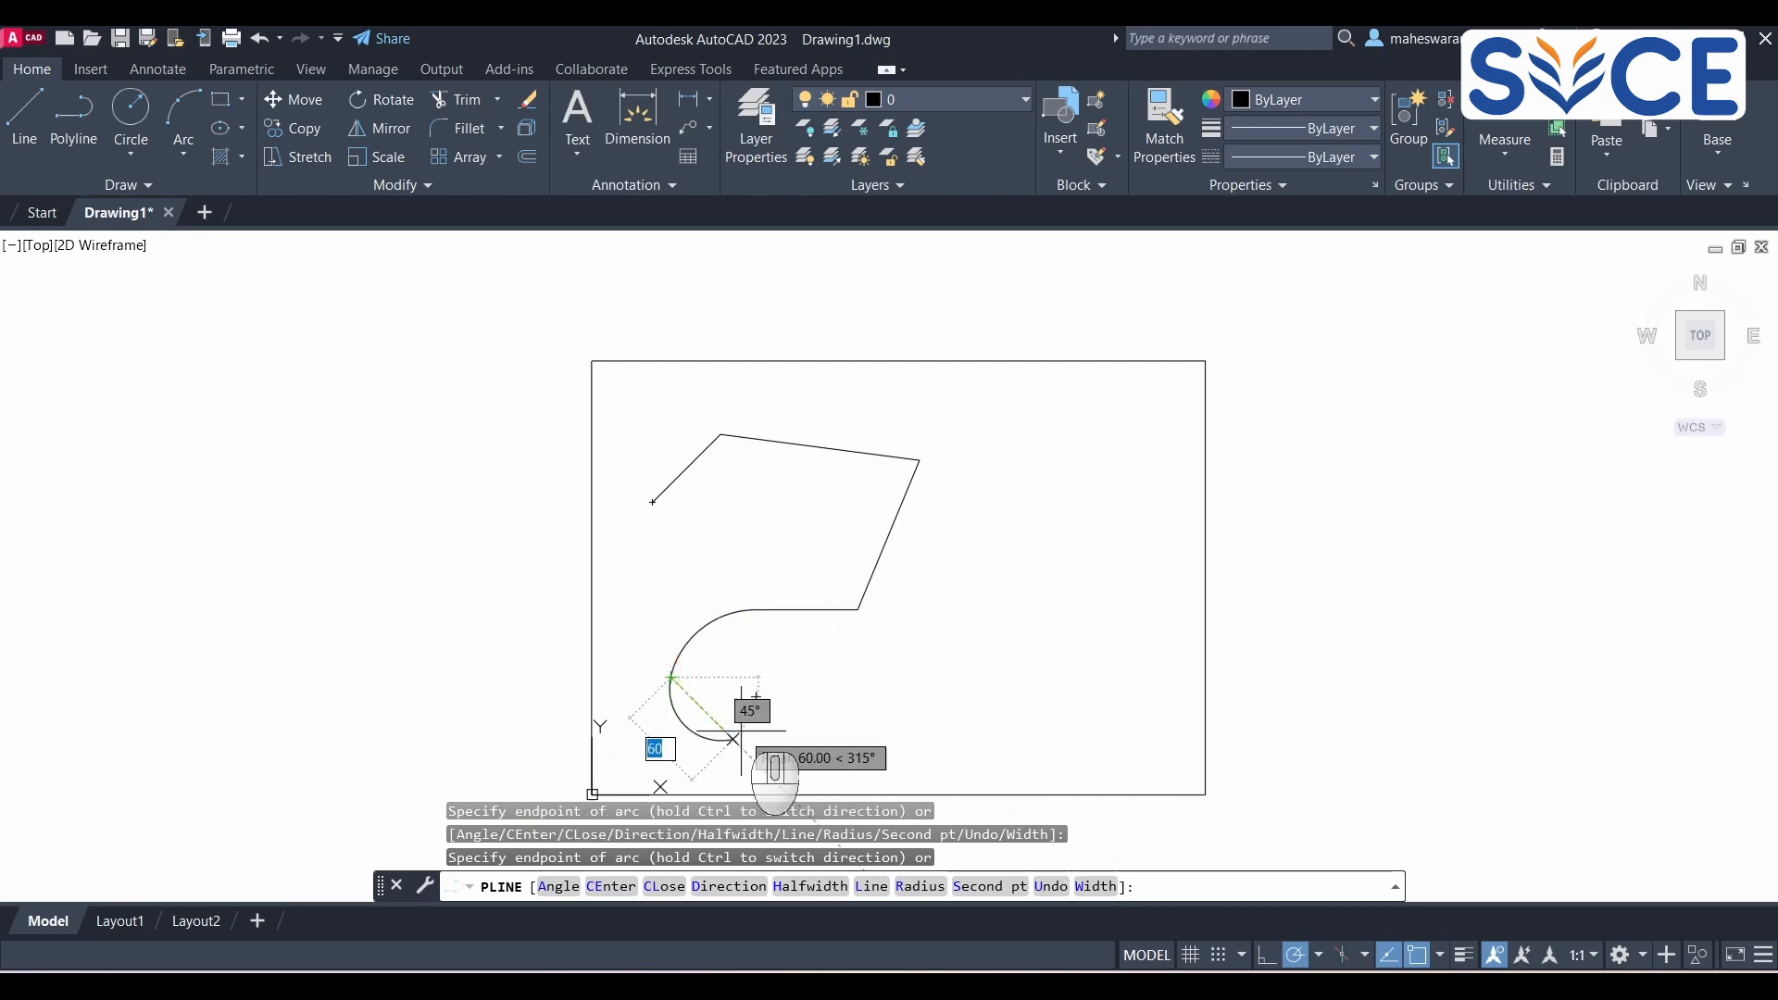
left_click(730, 738)
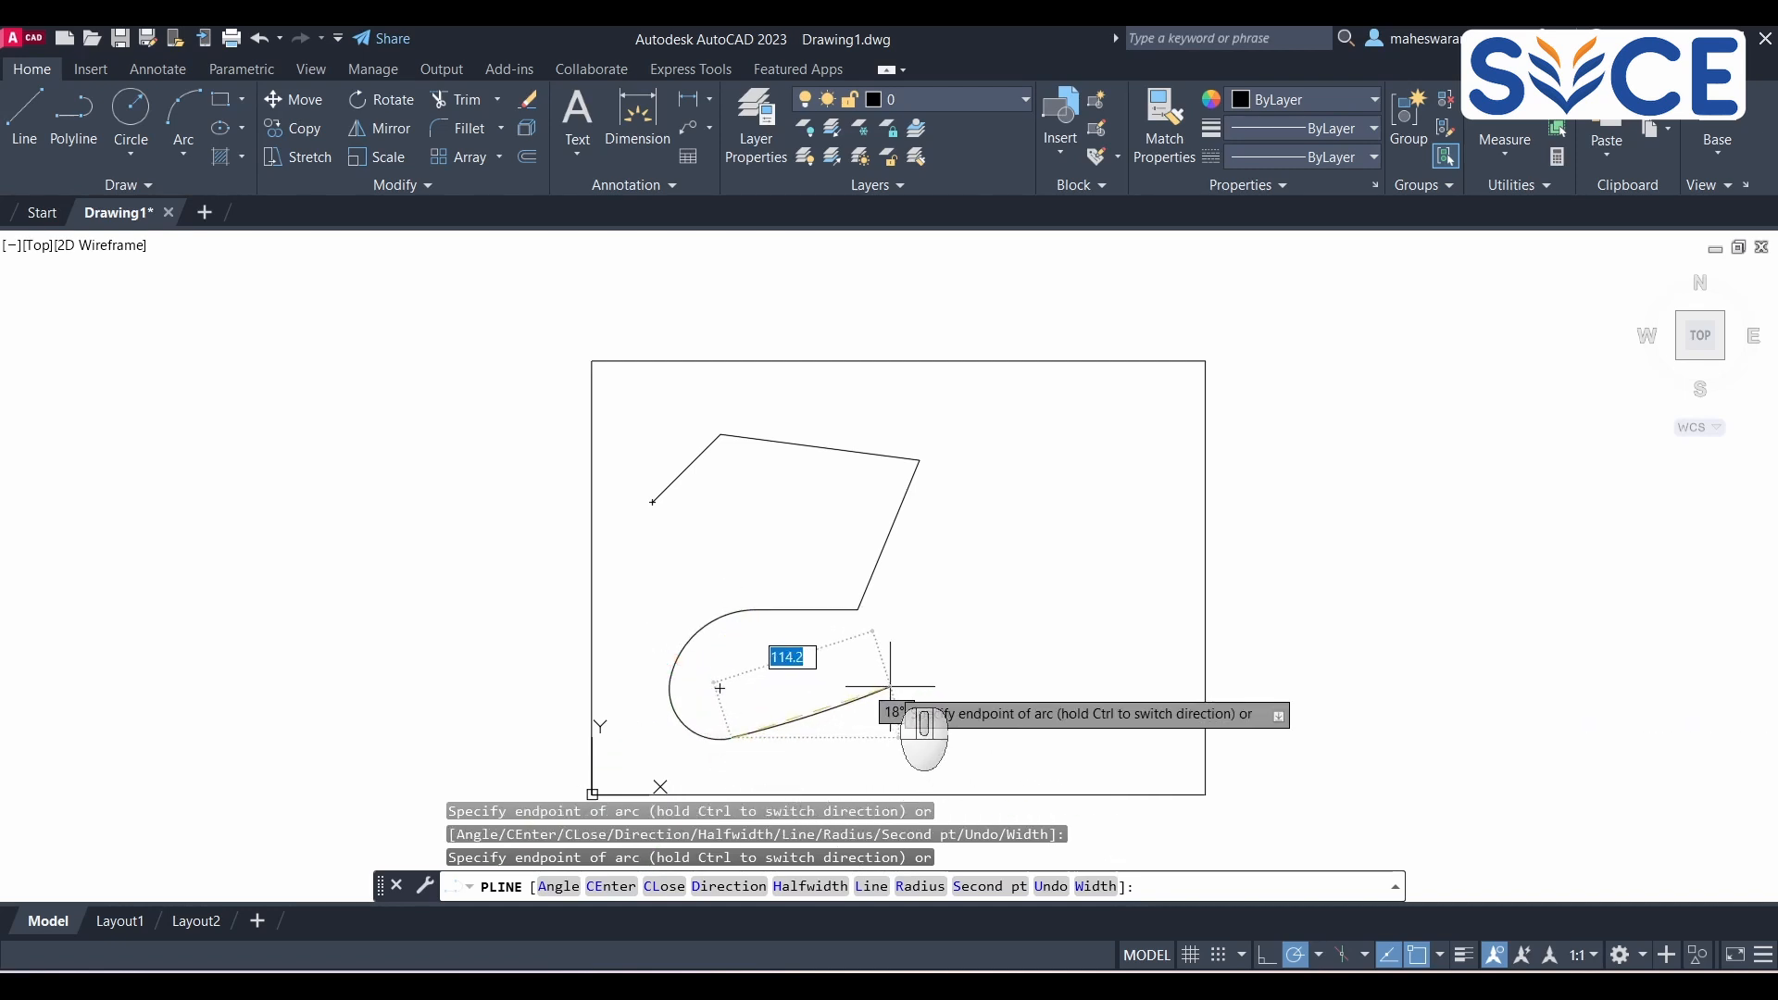
Step: Switch the polyline back to Line mode, add a long segment rising slightly rightward and two short upward segments, and finish it open
right_click(891, 696)
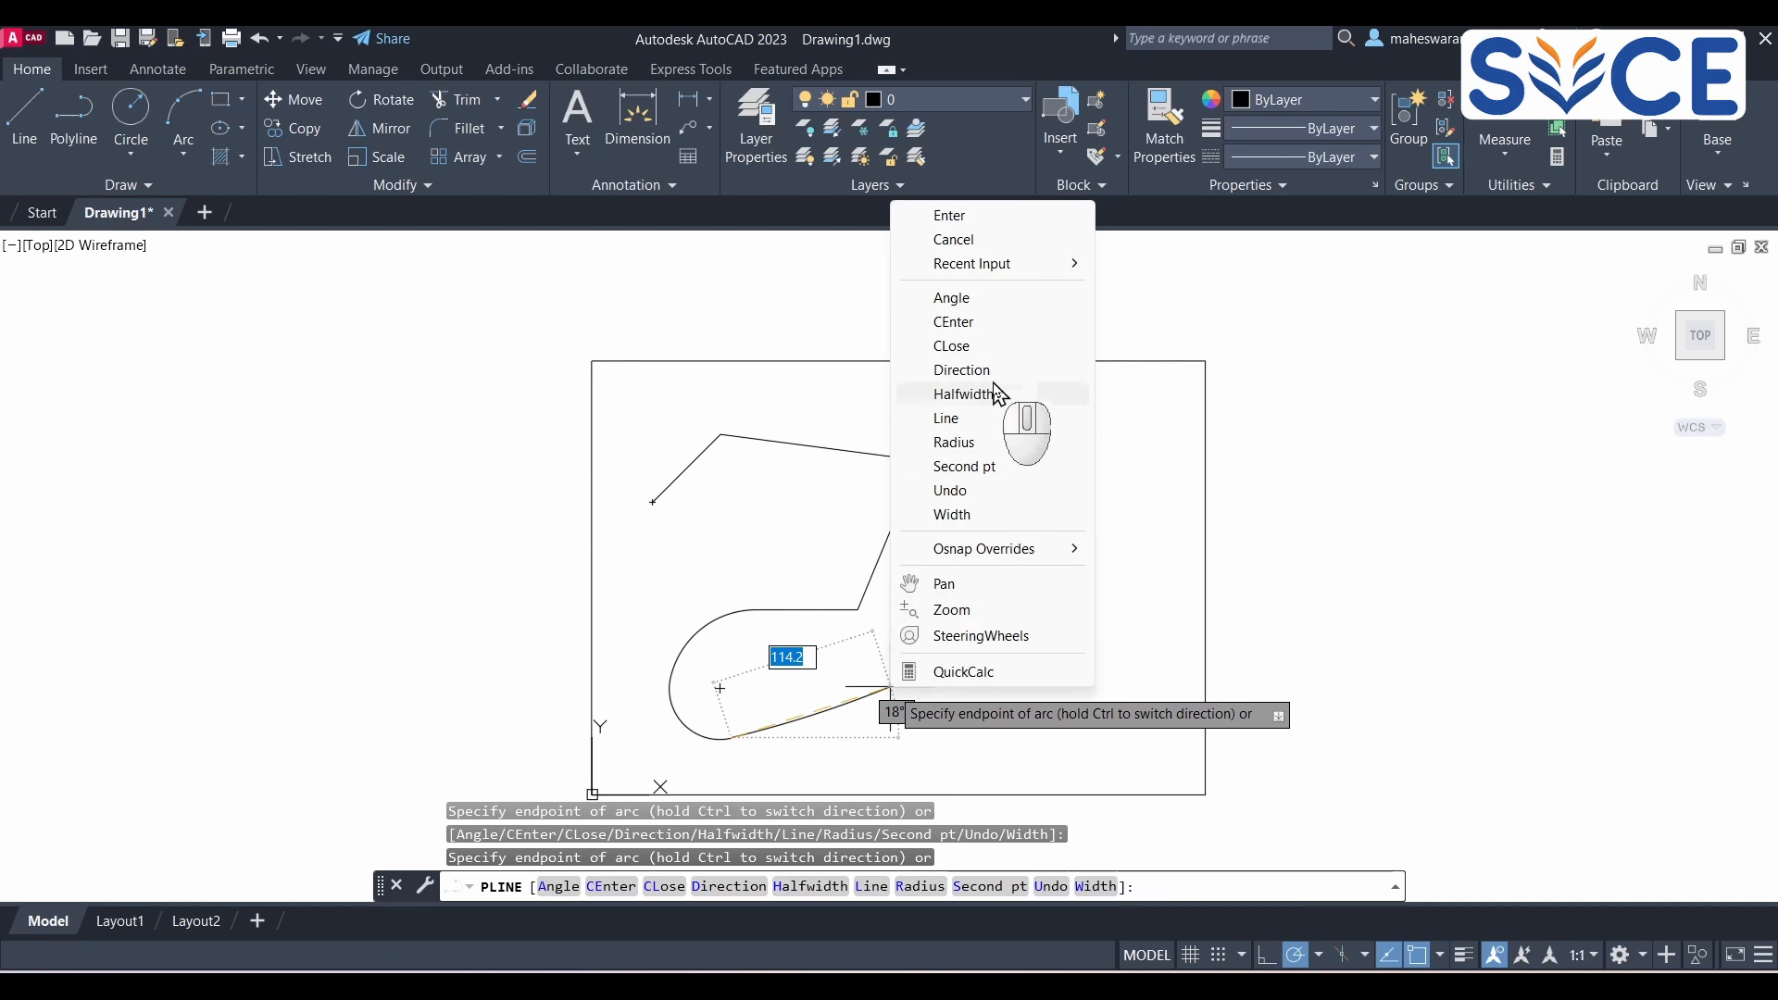
left_click(991, 418)
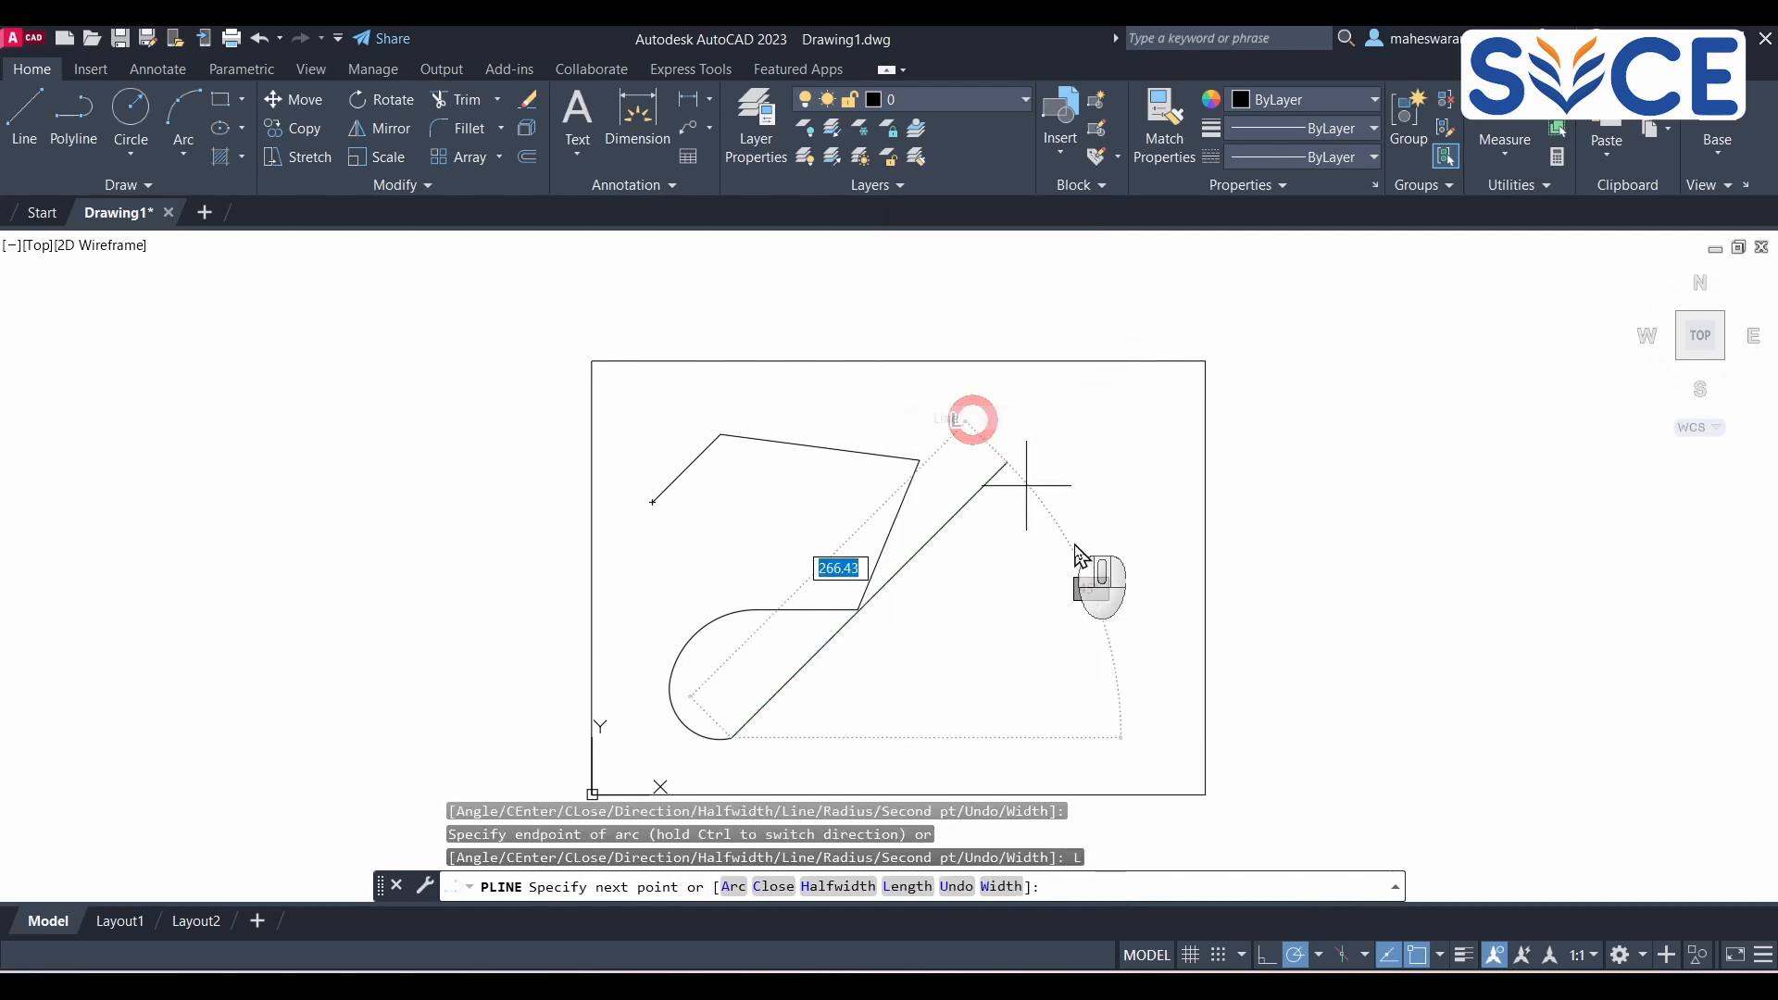
left_click(1043, 668)
left_click(1071, 544)
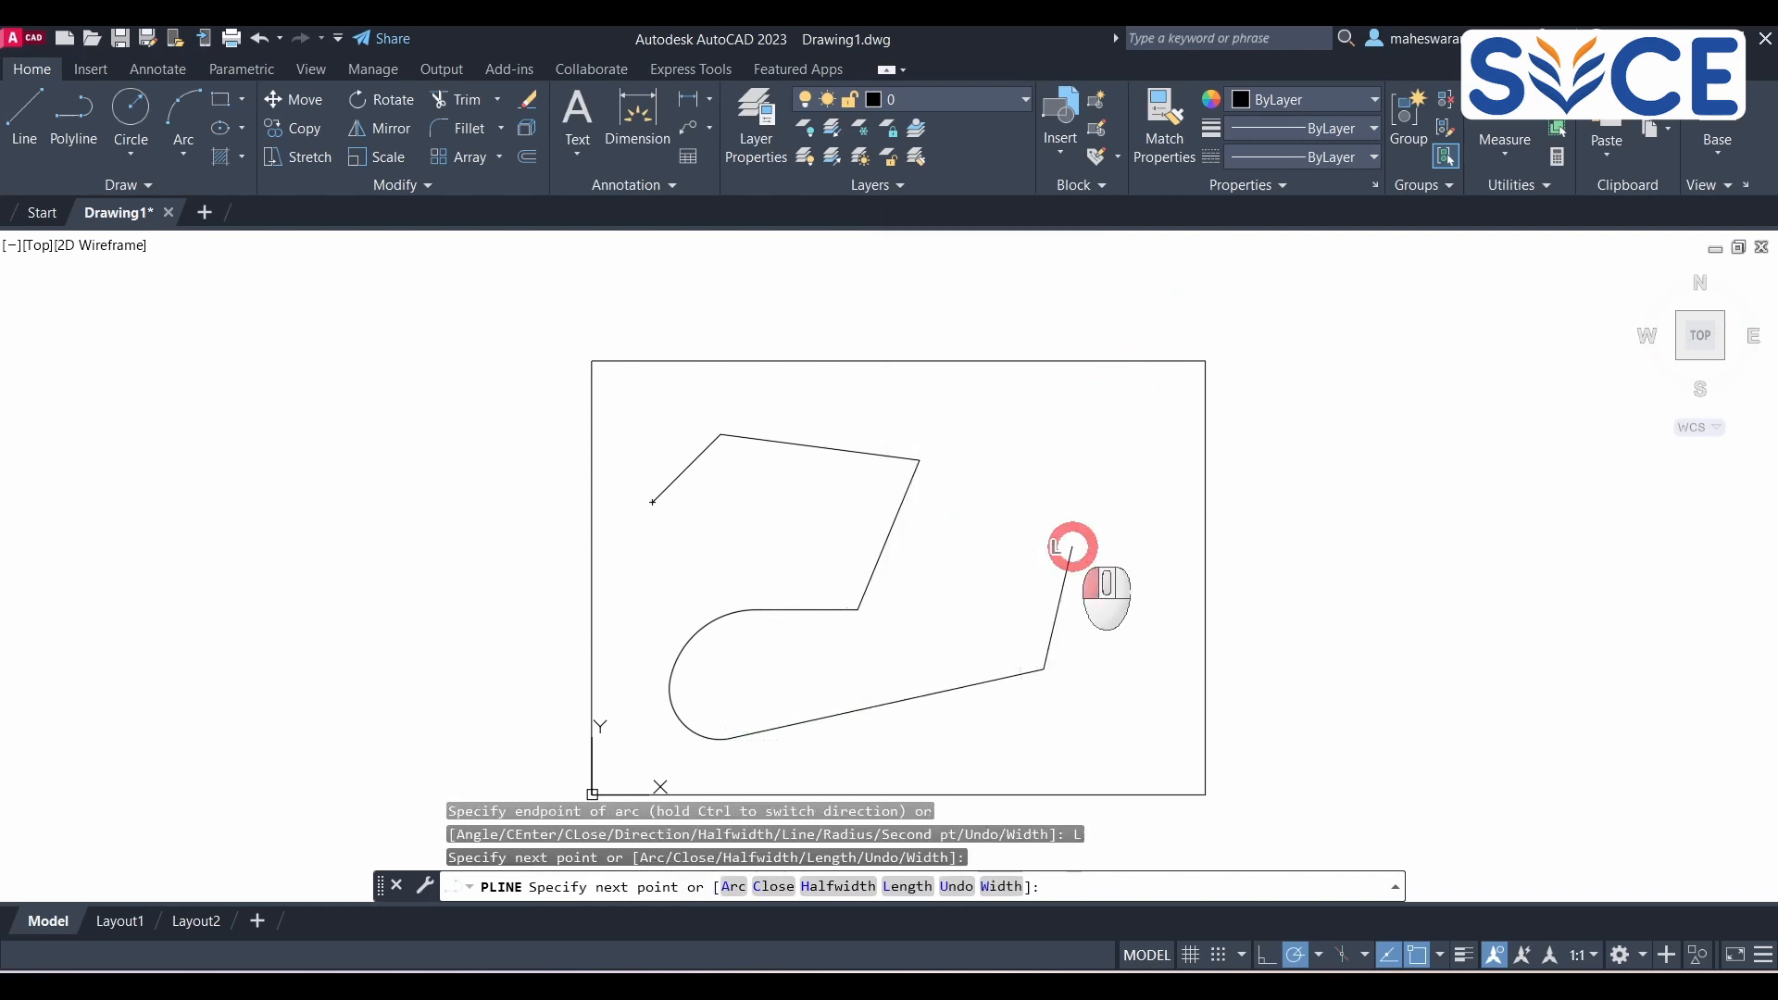
left_click(1060, 460)
right_click(1147, 415)
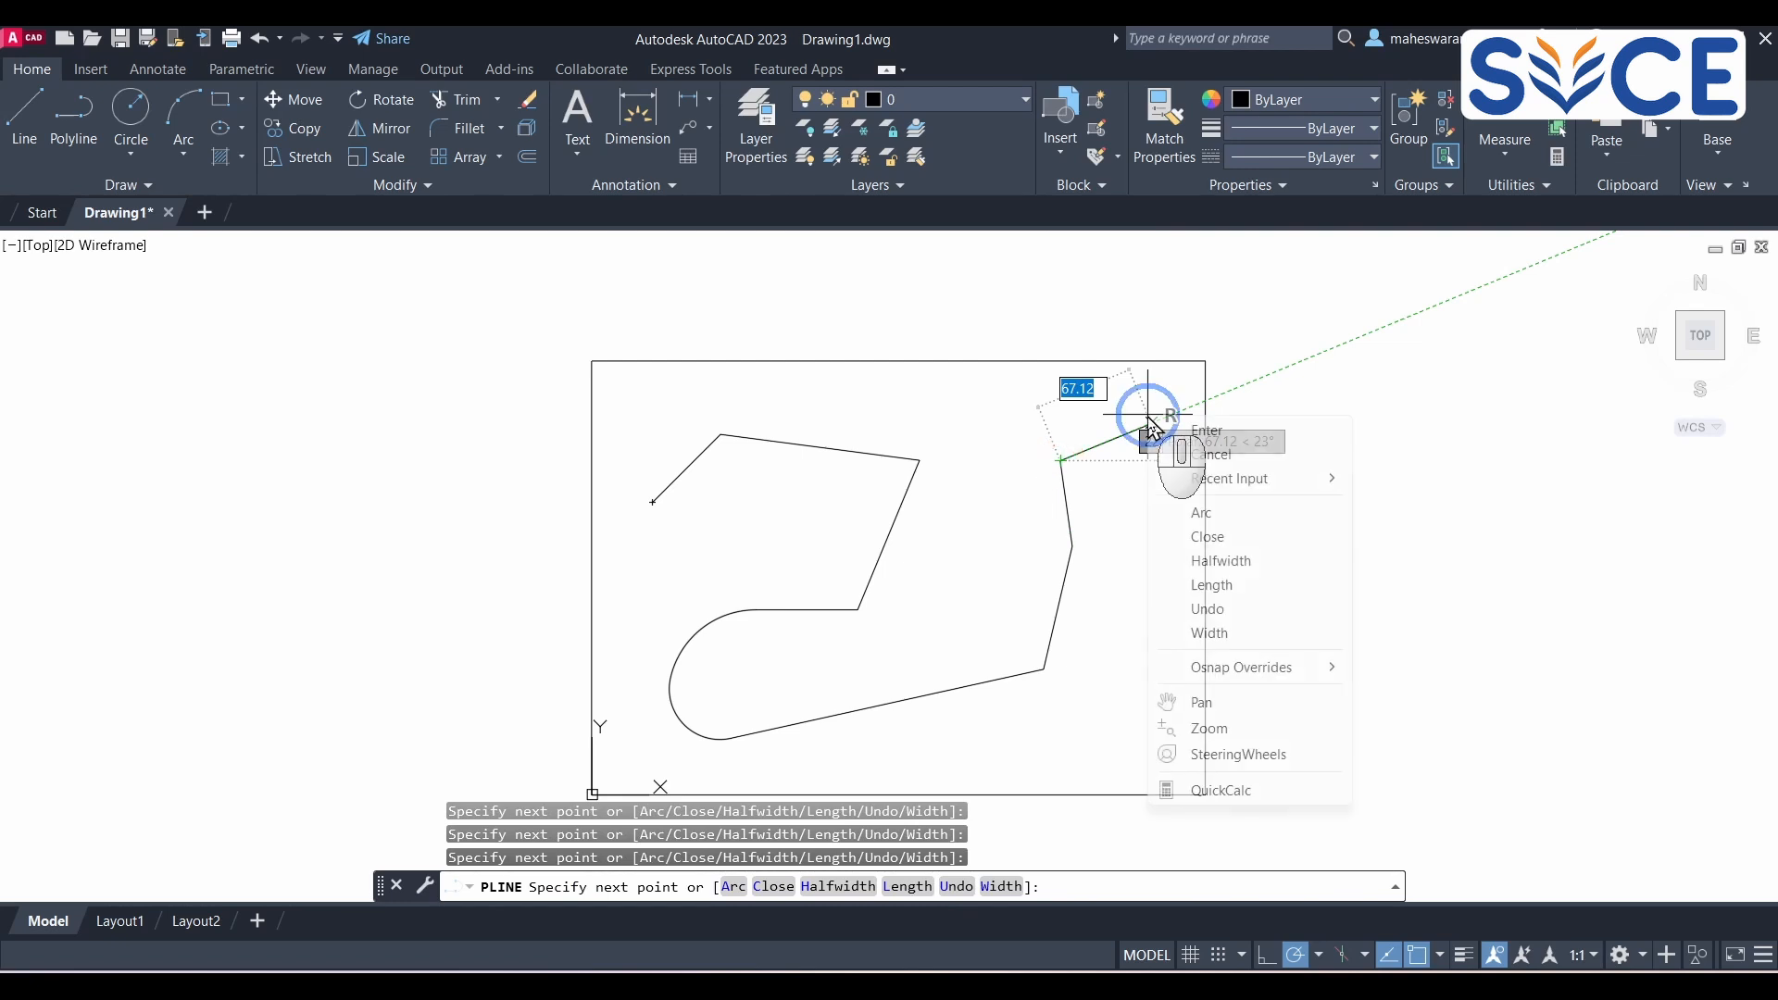
left_click(1206, 431)
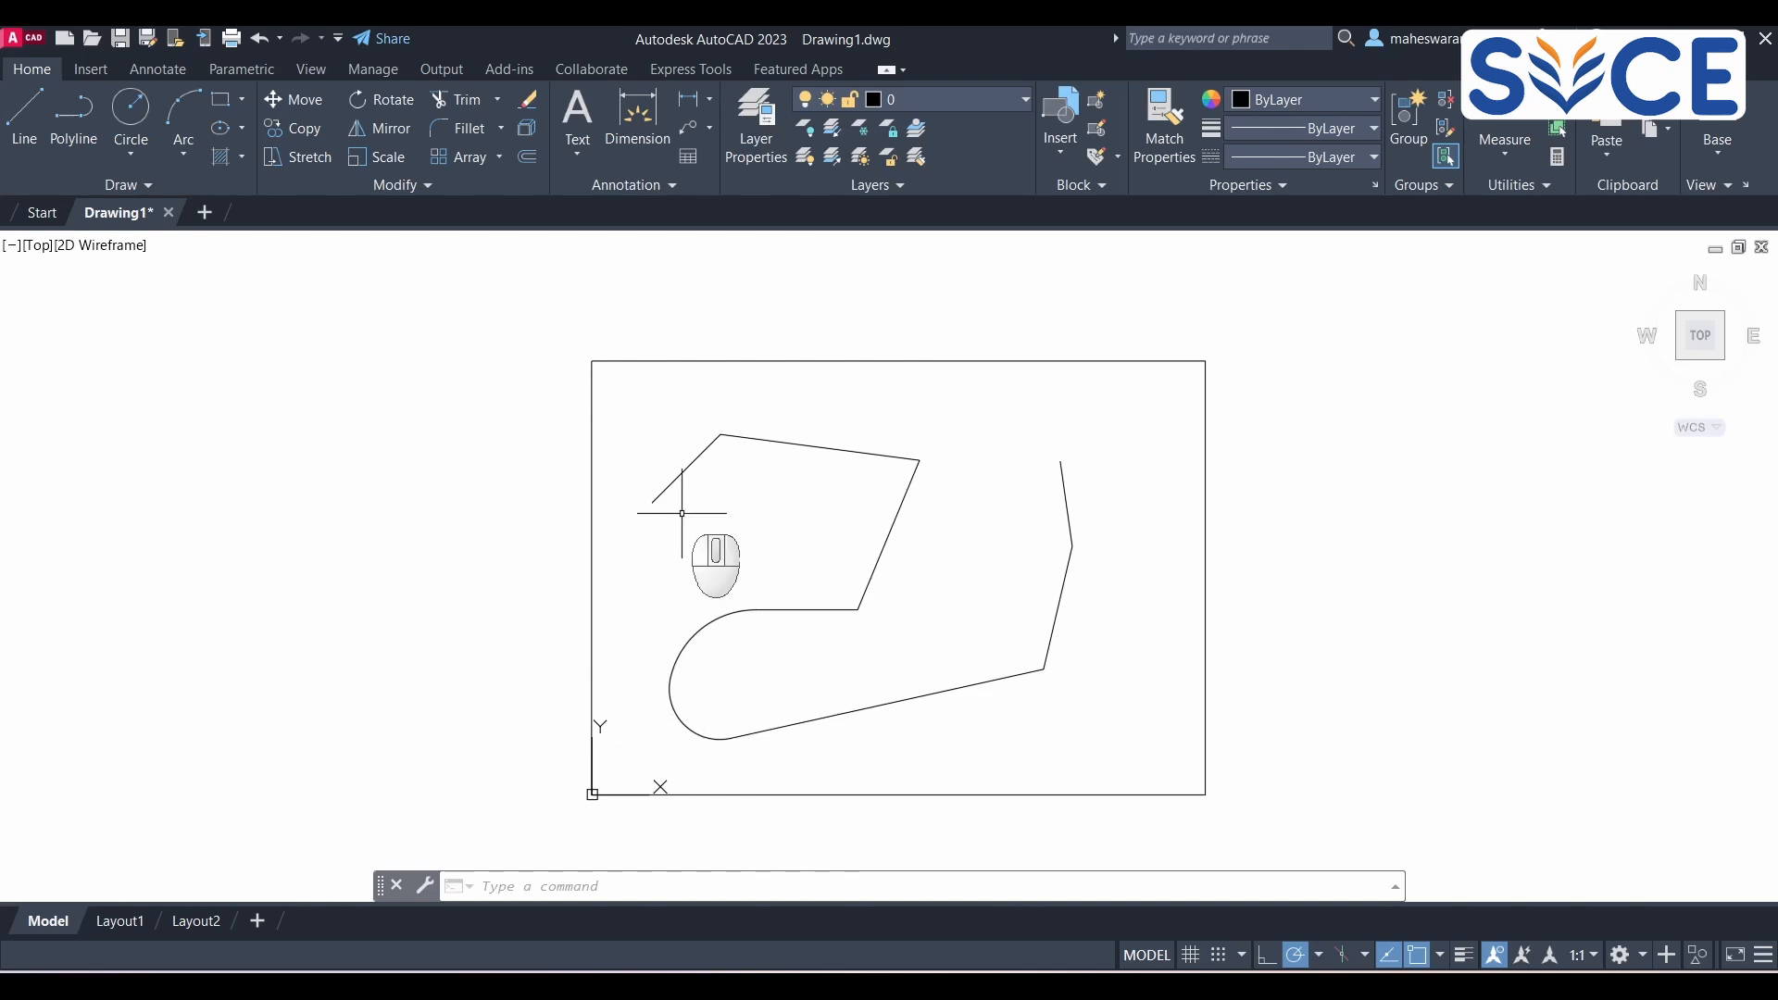
Step: Erase the whole line-and-arc polyline from the sheet
left_click(783, 608)
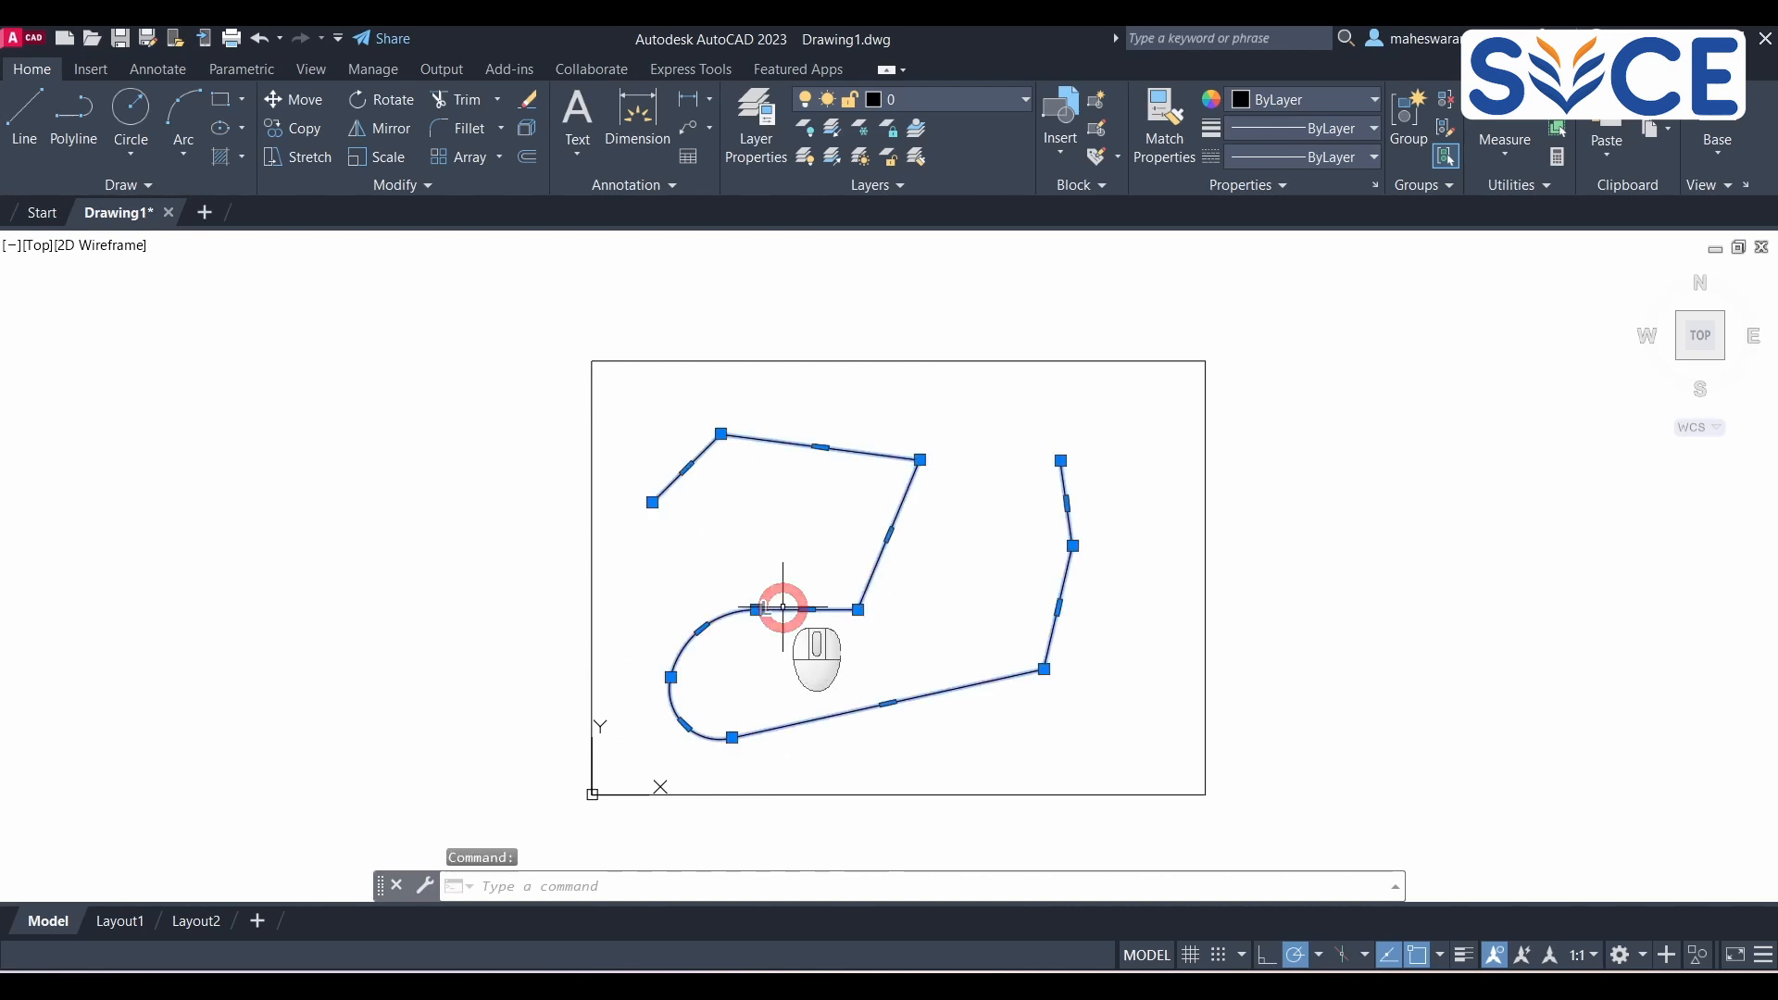
key("Delete")
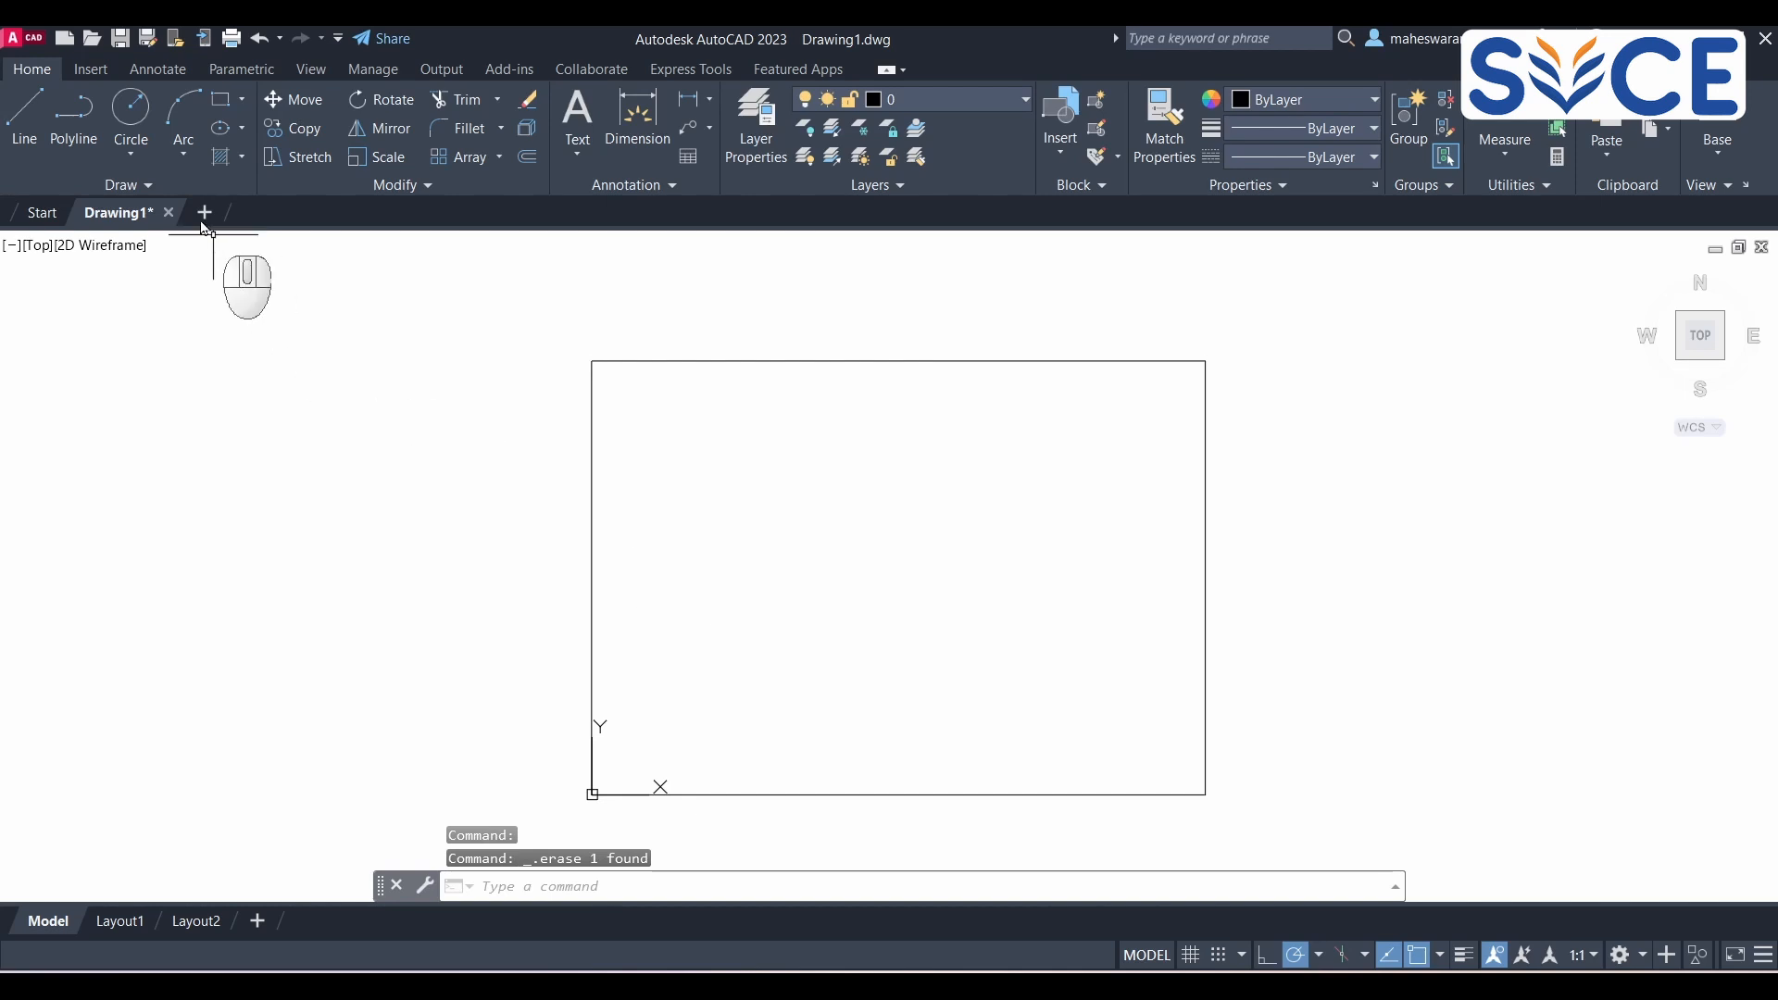
Step: Draw a Center, Radius circle with a radius of 25 mm in the lower left part of the sheet
left_click(139, 153)
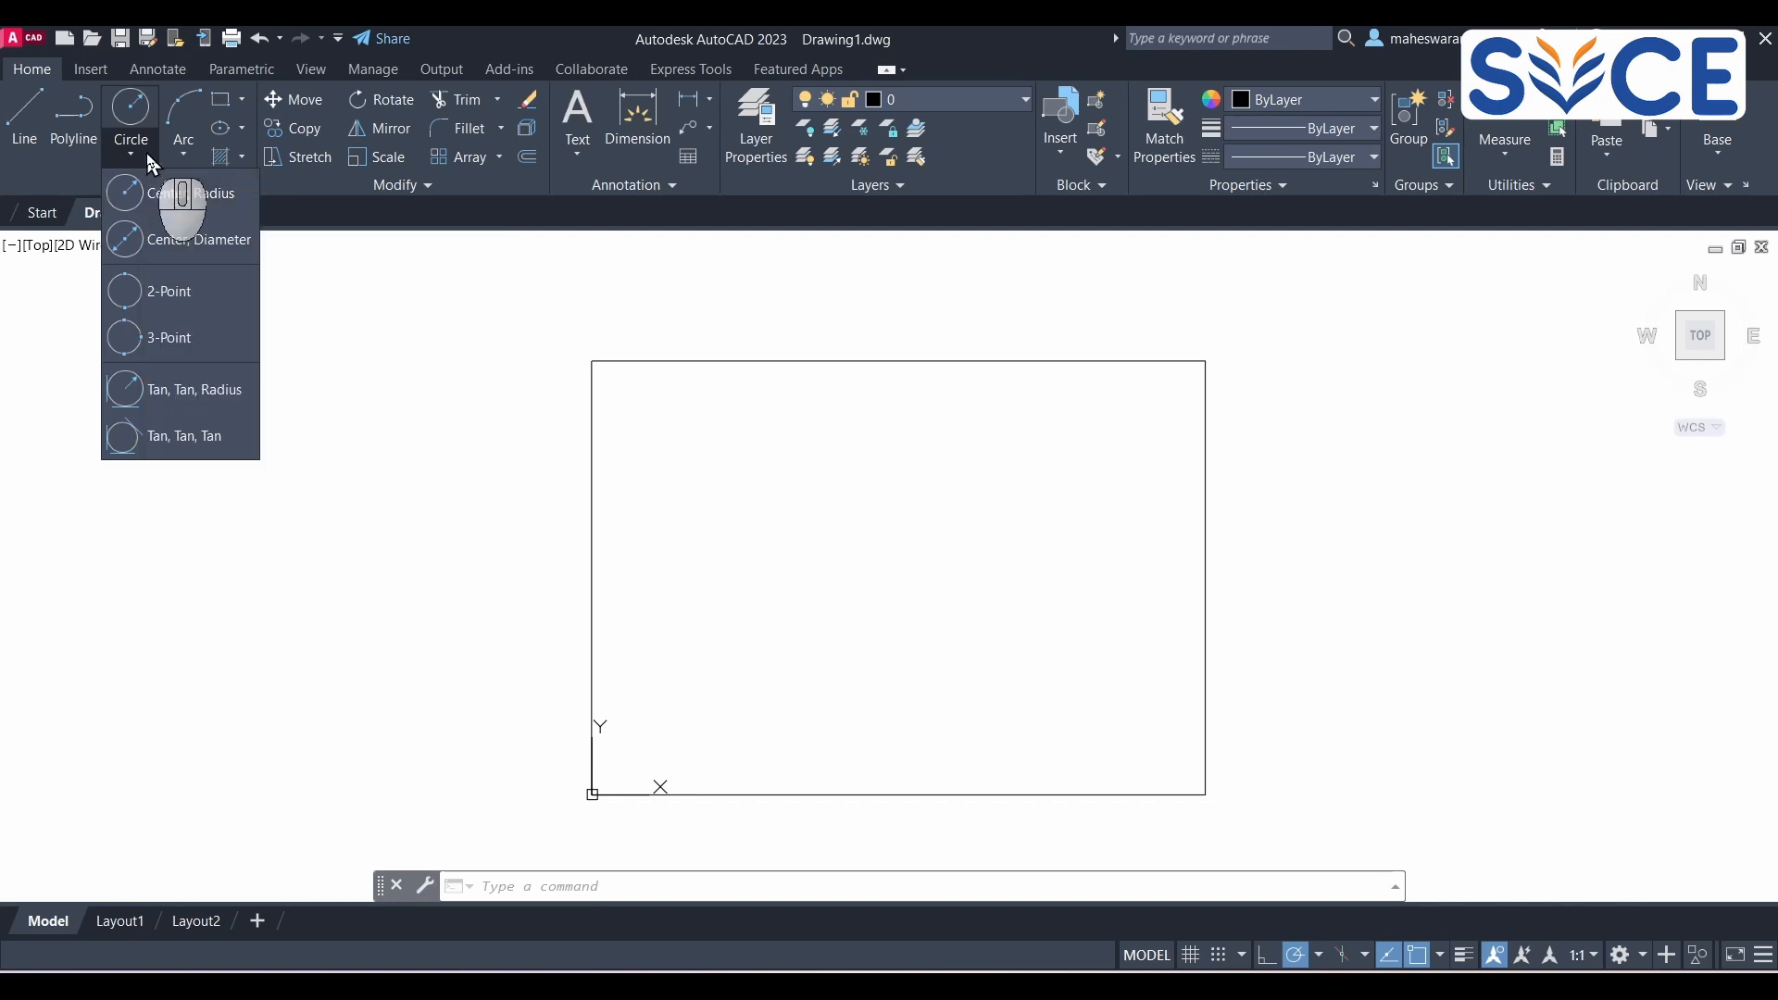
left_click(178, 193)
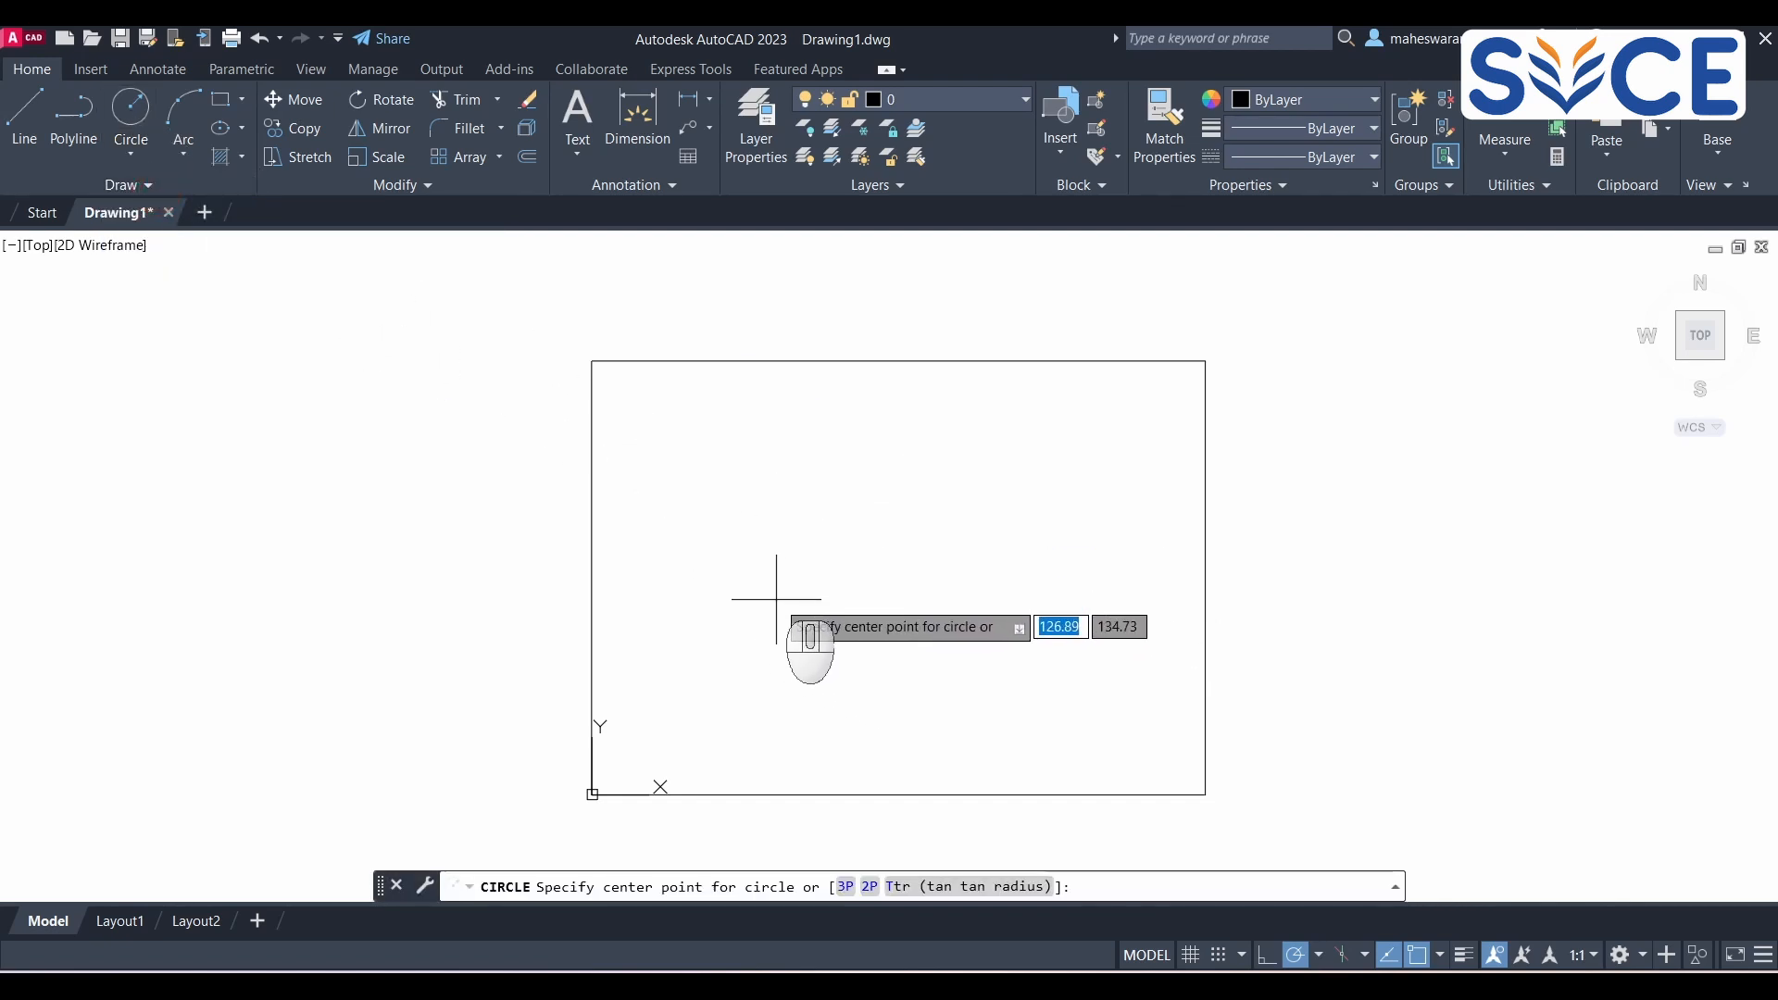
scroll(824, 685, "up", 1)
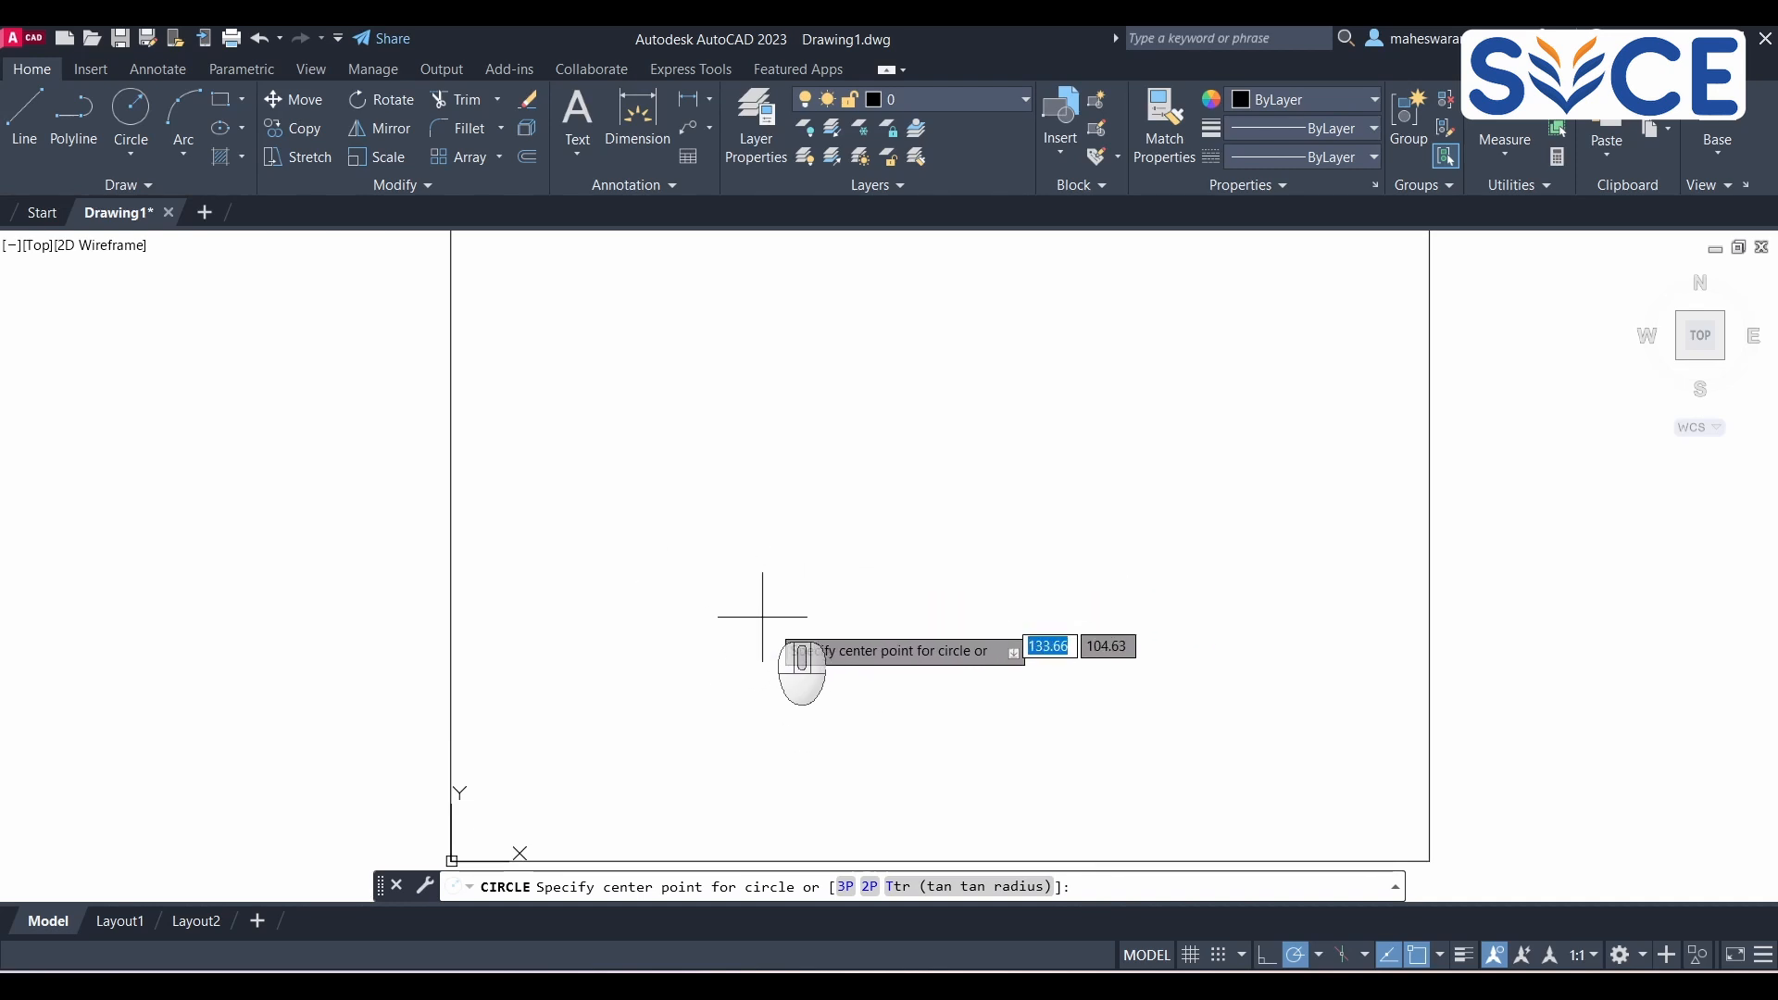
left_click(793, 626)
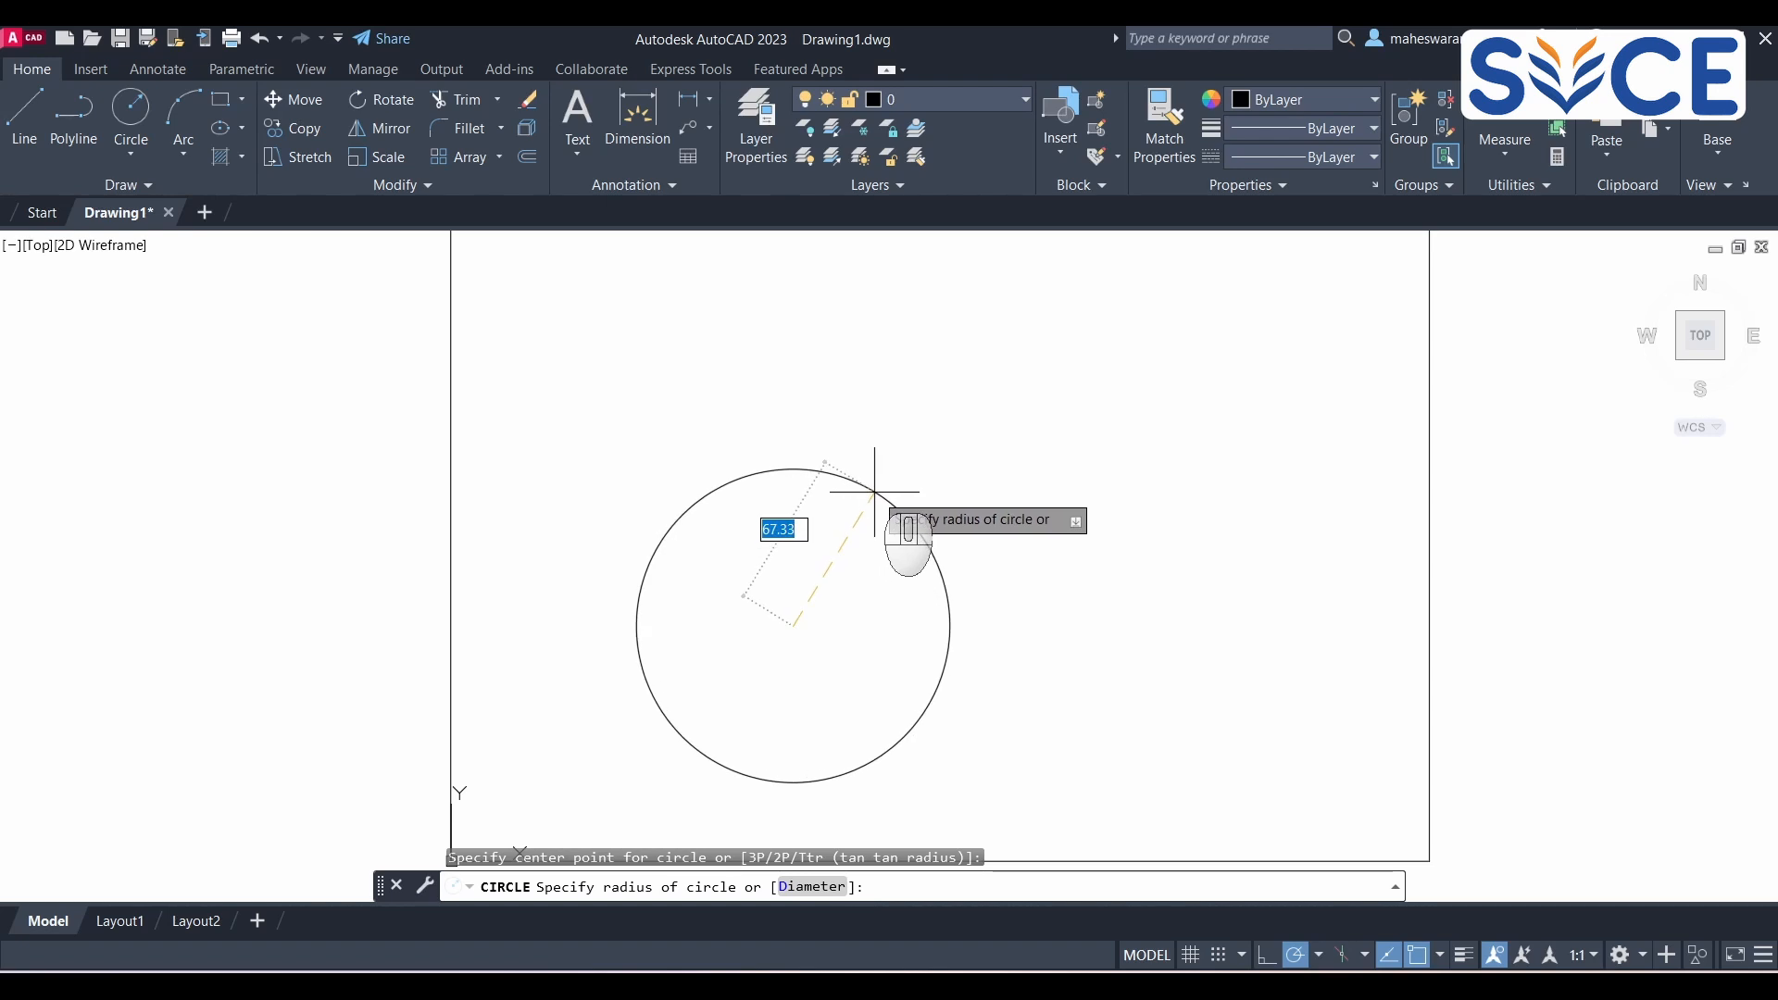
type("25")
key("Return")
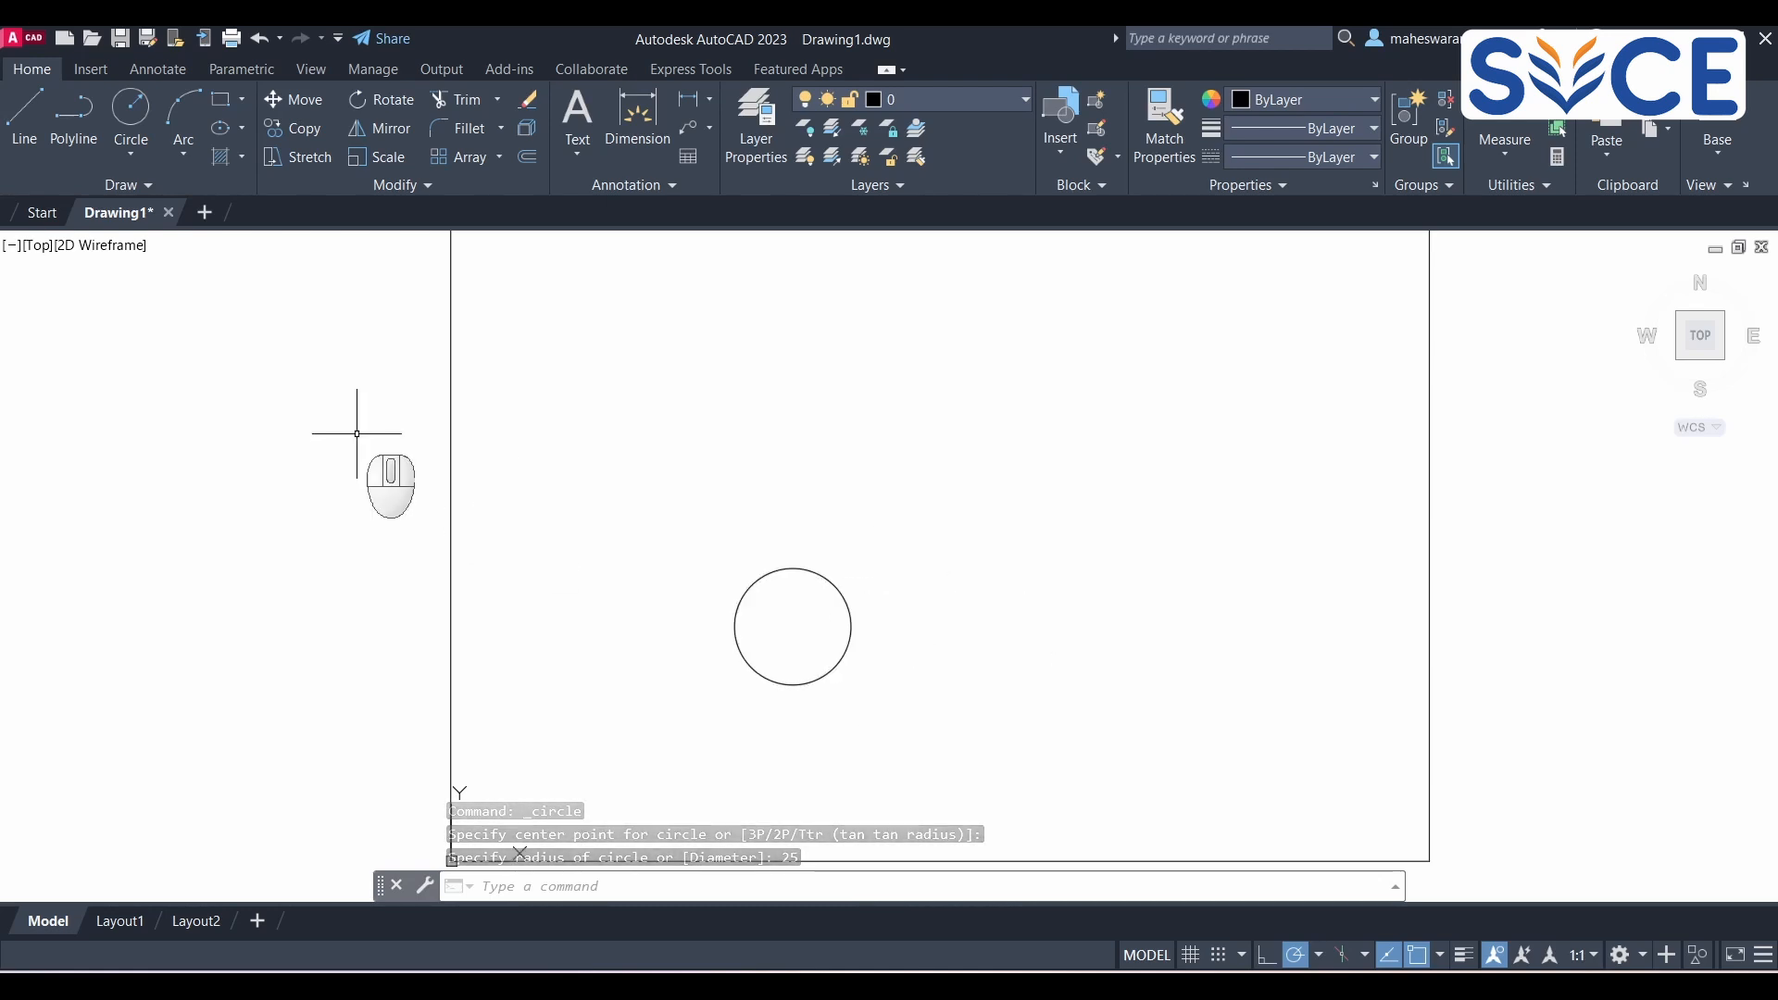
Step: Draw a Center, Diameter circle with a diameter of 25 mm to the right of the first circle
left_click(121, 148)
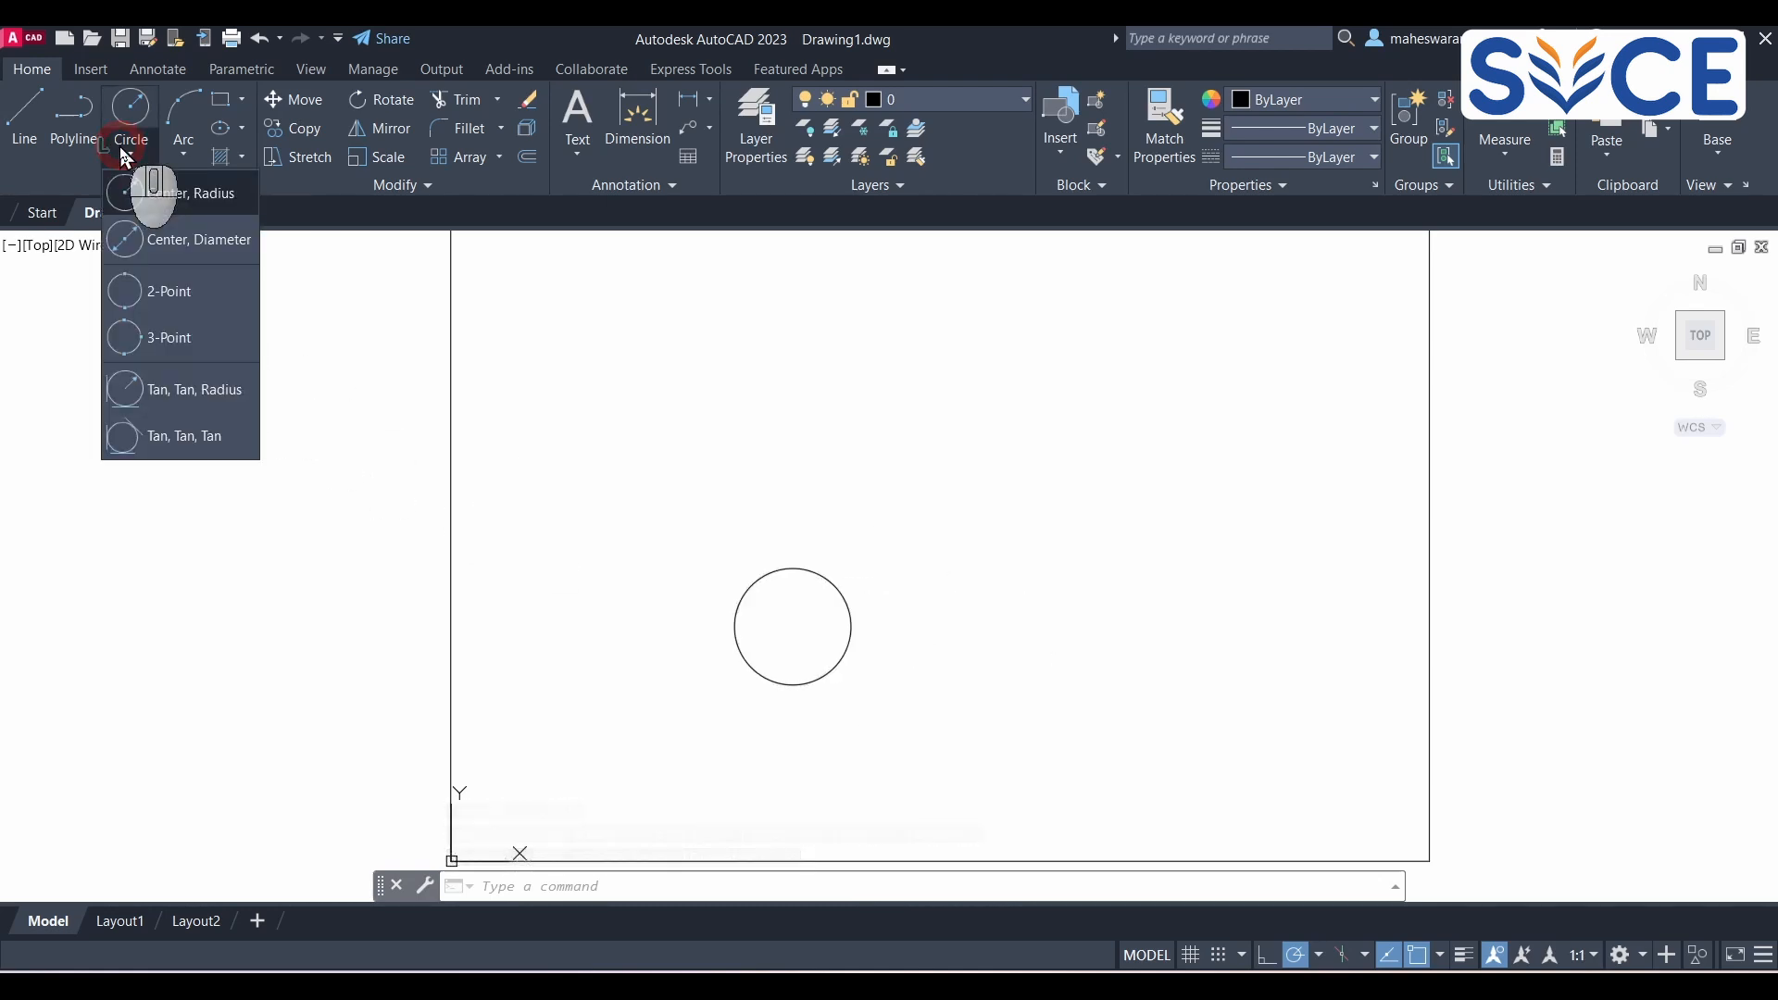
left_click(206, 241)
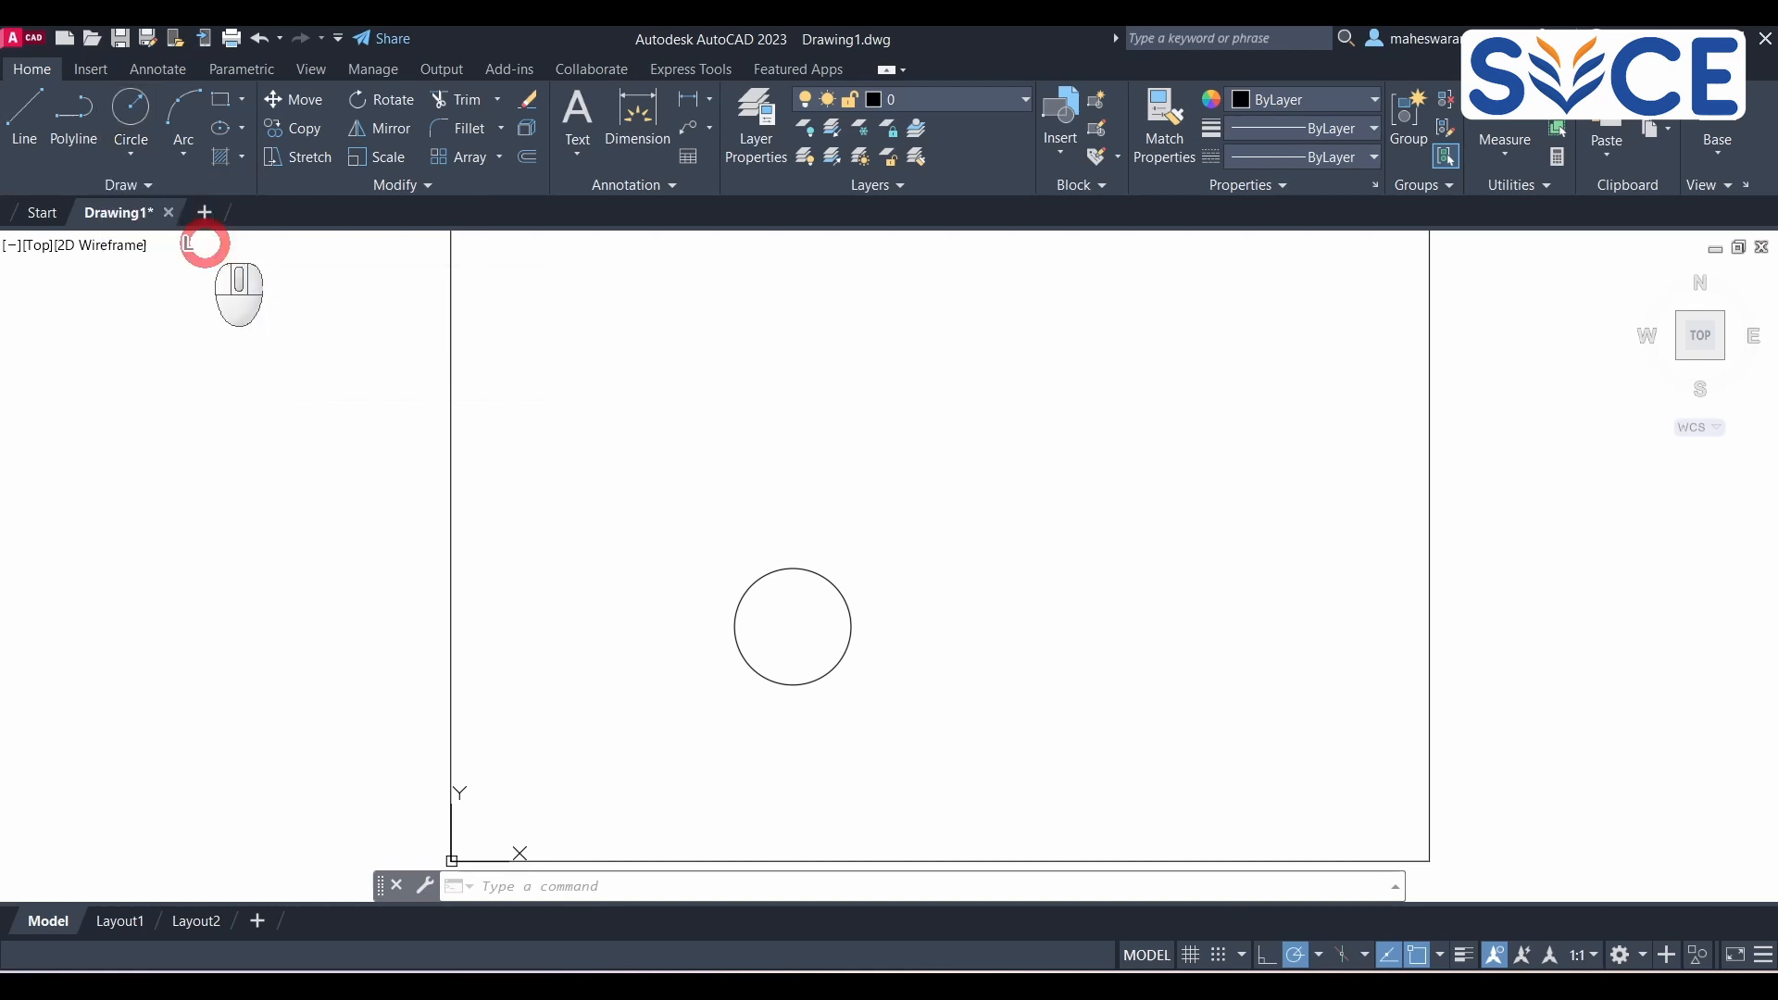
left_click(1151, 557)
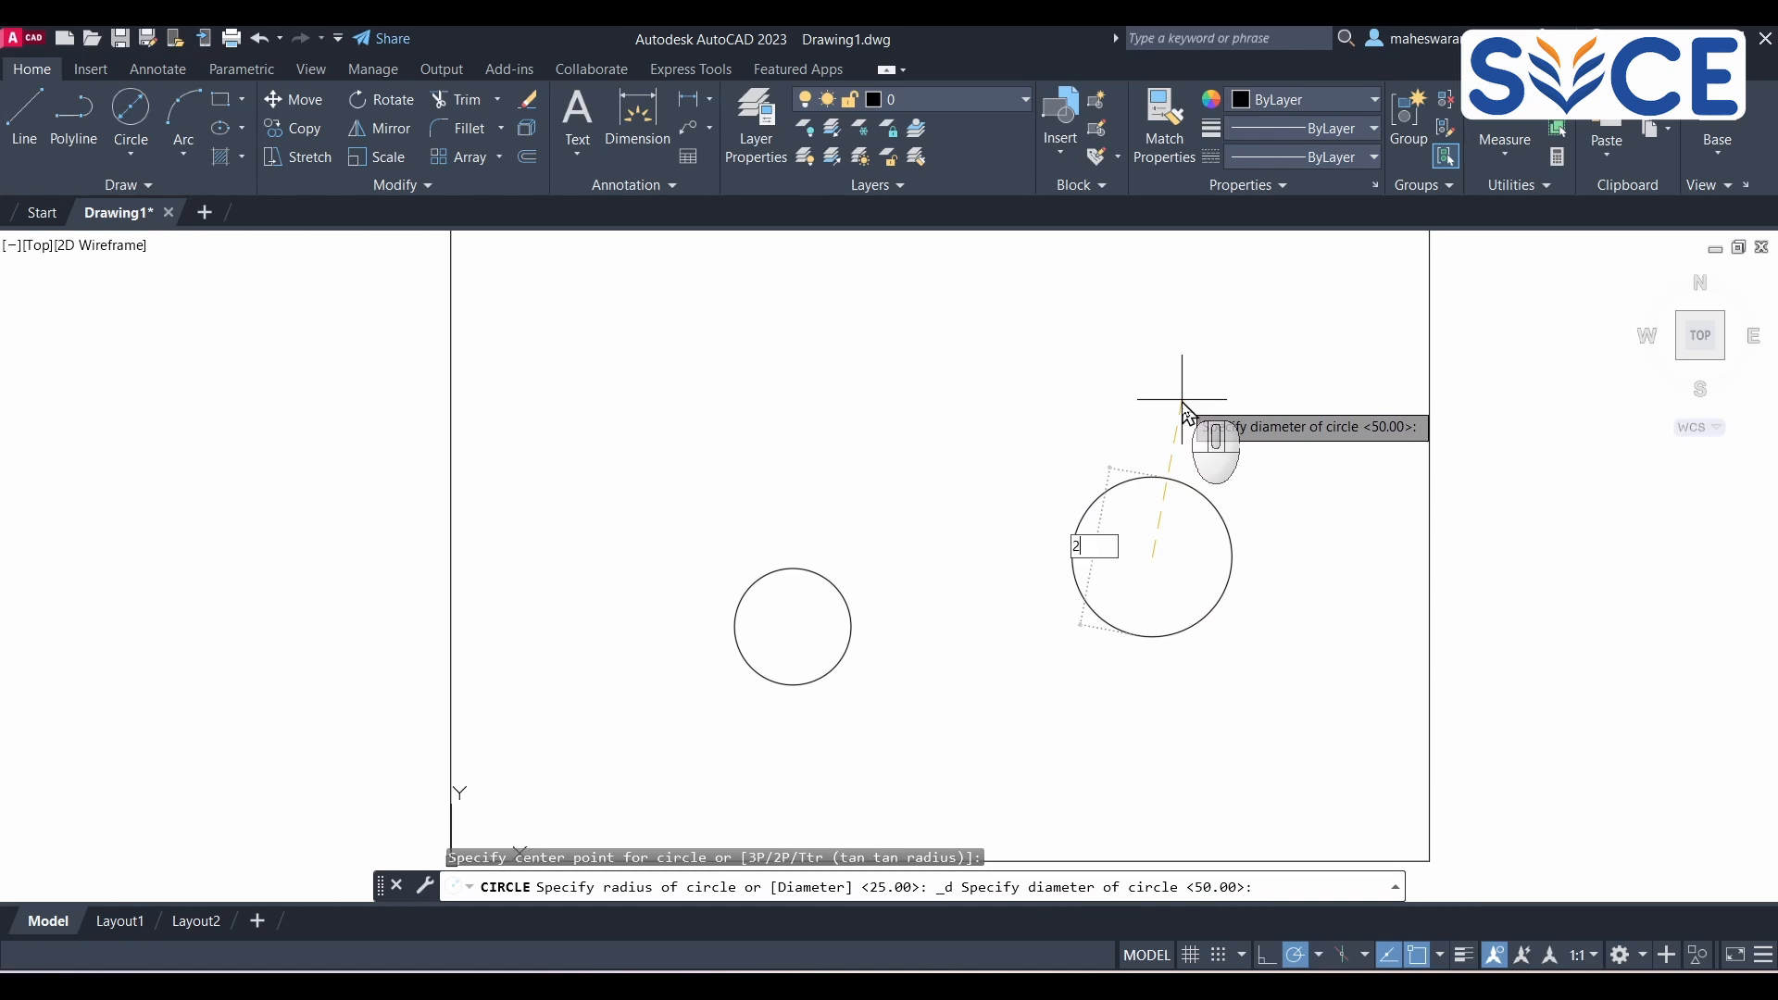
type("5")
key("Return")
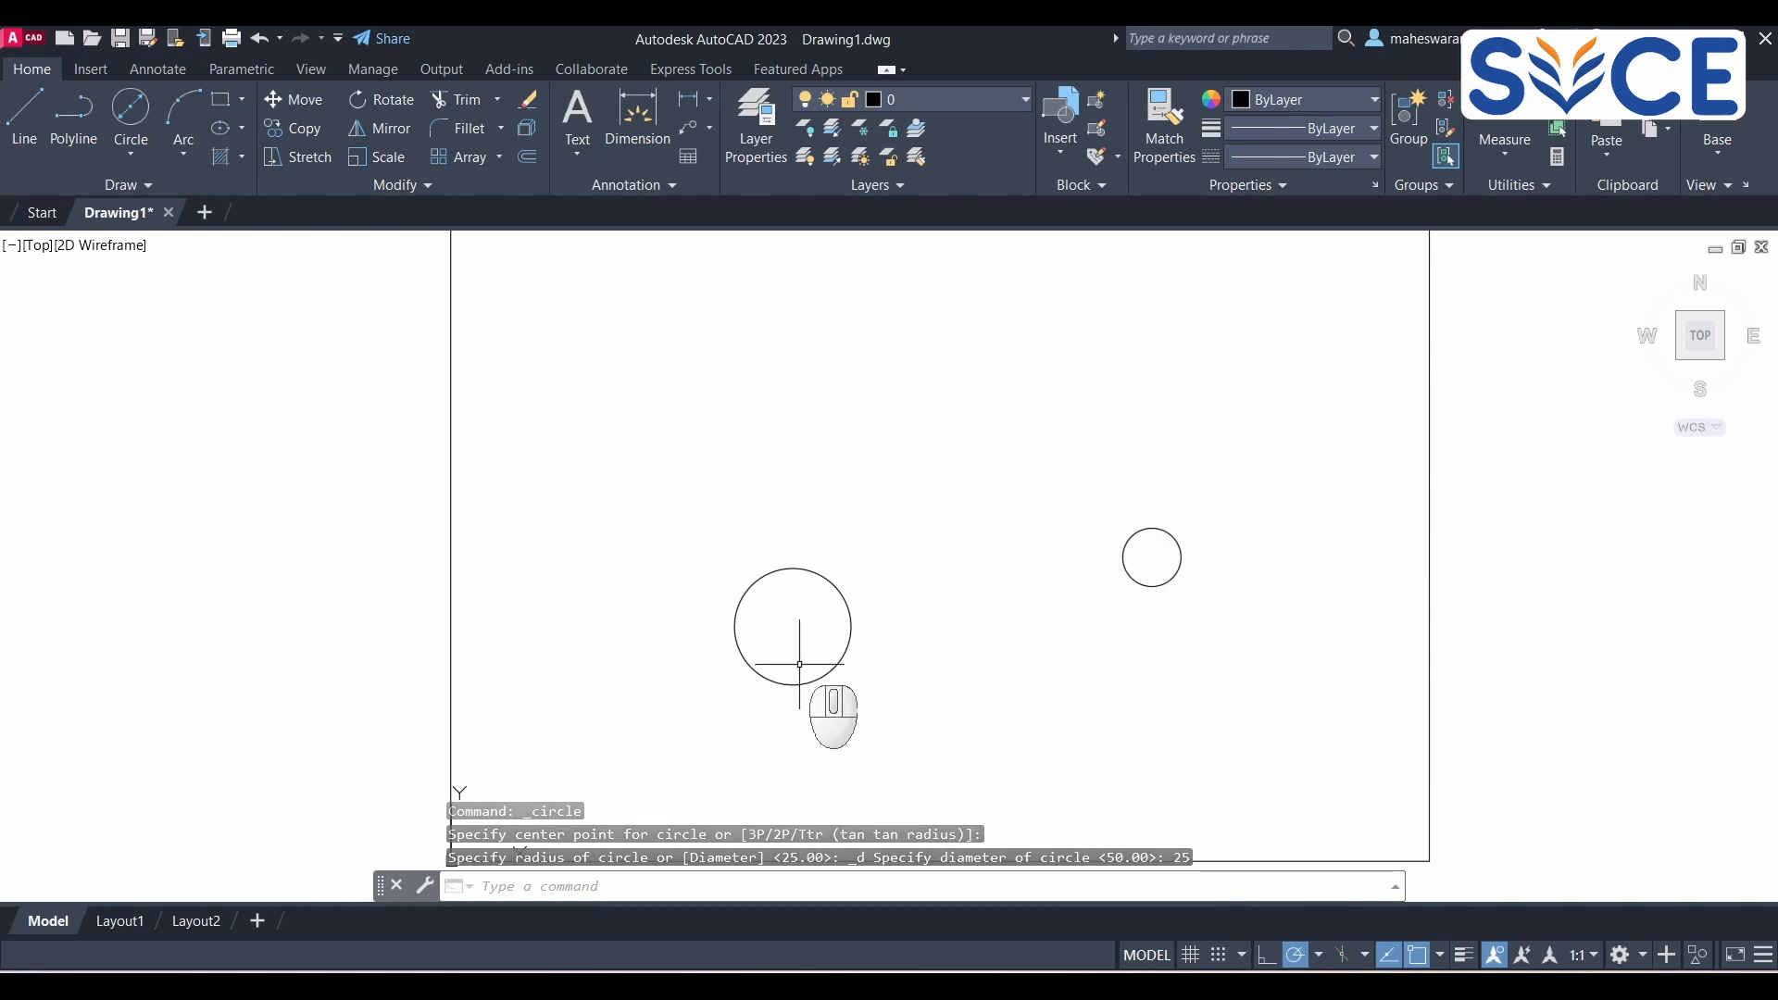
Step: Draw a 2-Point circle whose diameter runs from the sheet's left edge to the upper-left side of the 25 mm radius circle
left_click(131, 154)
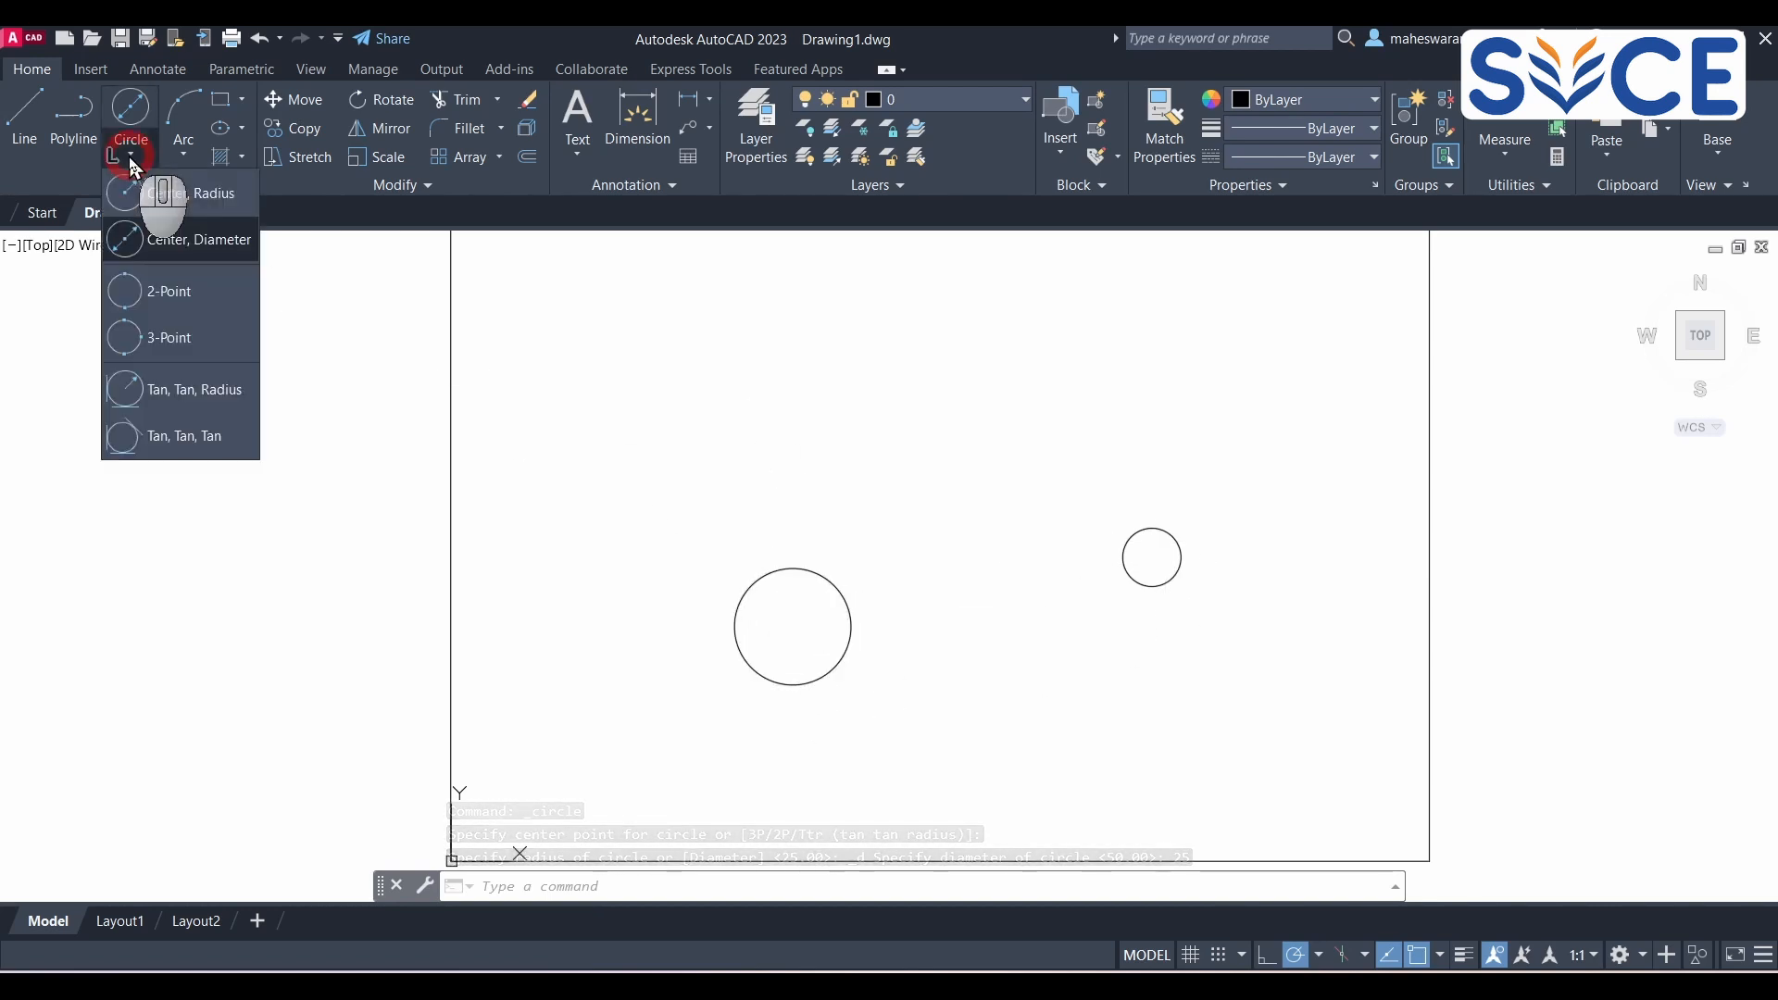
left_click(174, 294)
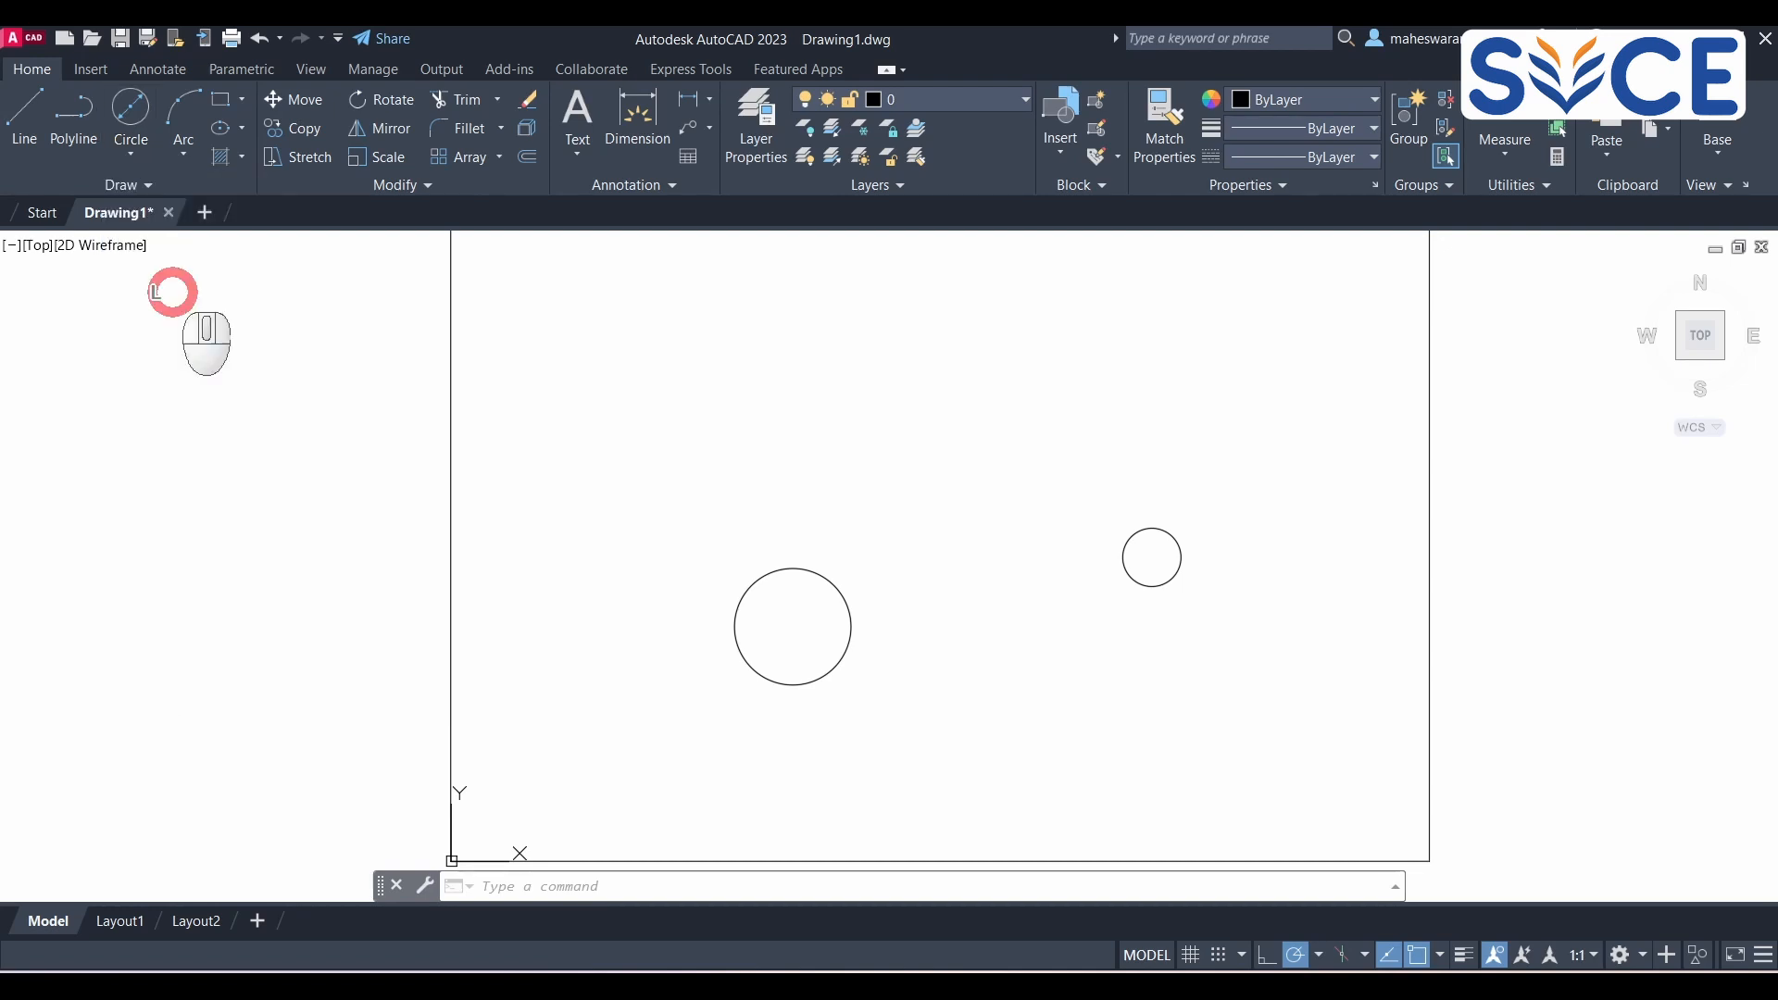
left_click(451, 395)
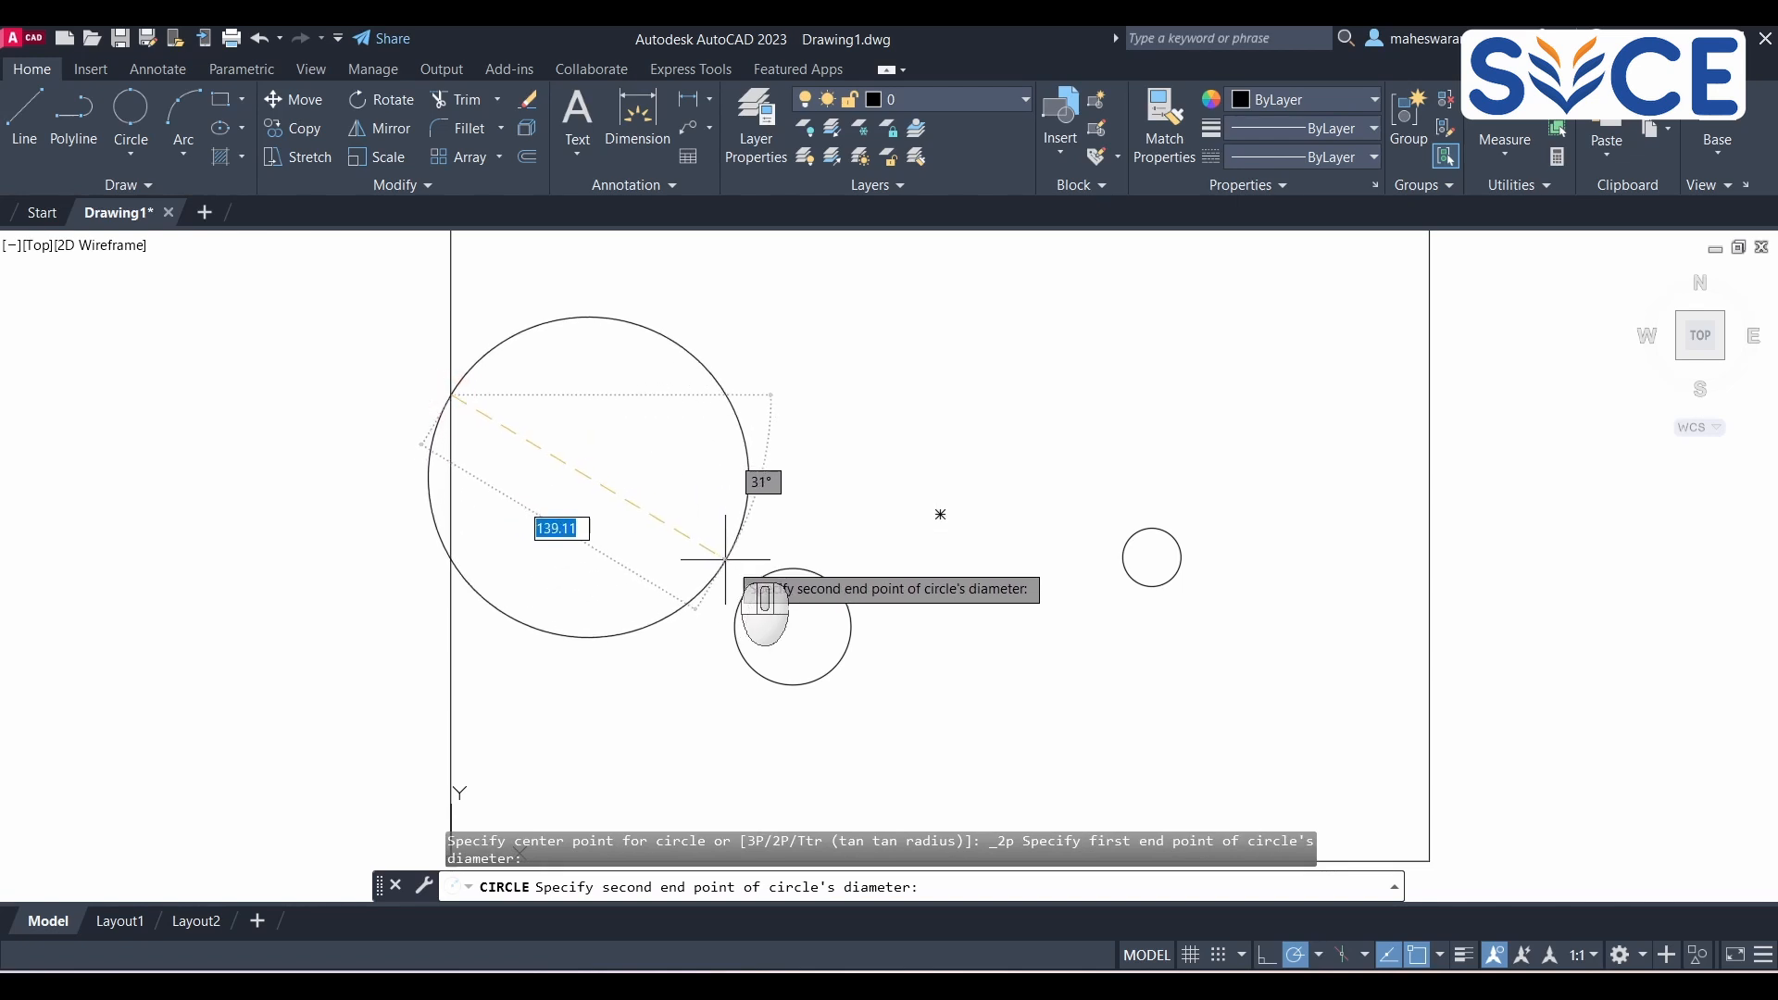
left_click(750, 587)
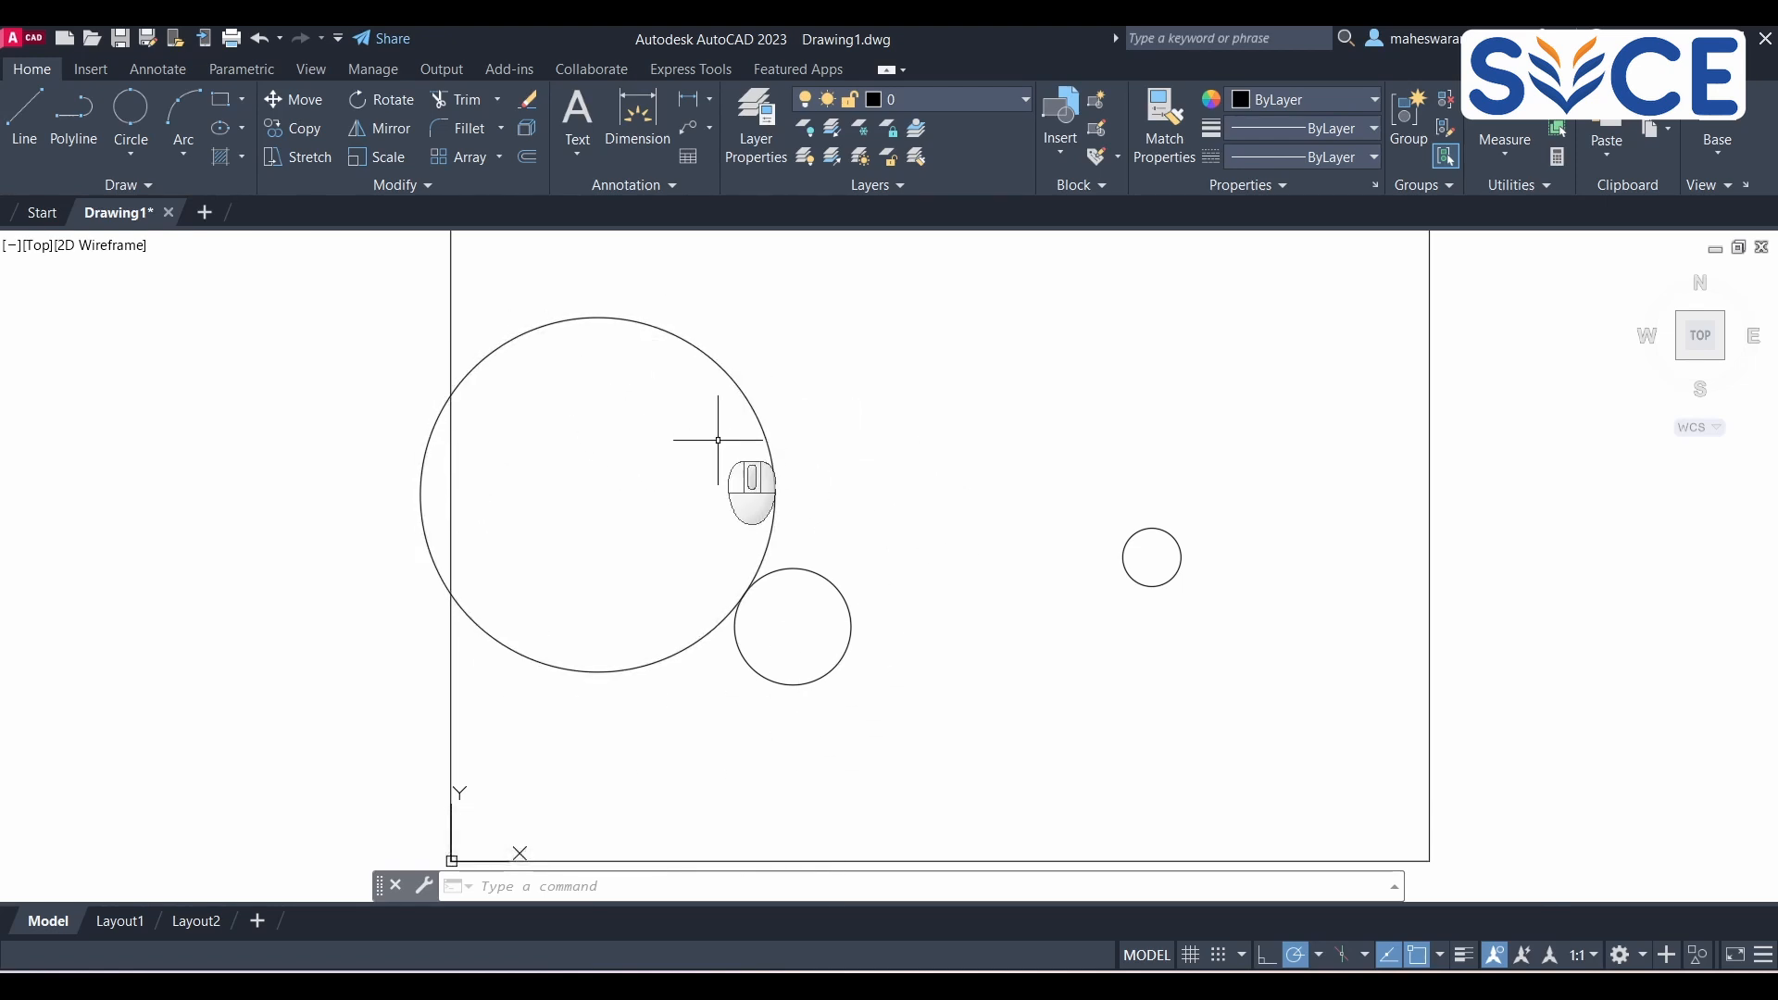
Step: Draw a 3-Point circle through the sheet's left edge, the upper-left side of the large 2-Point circle and that circle's center
left_click(135, 151)
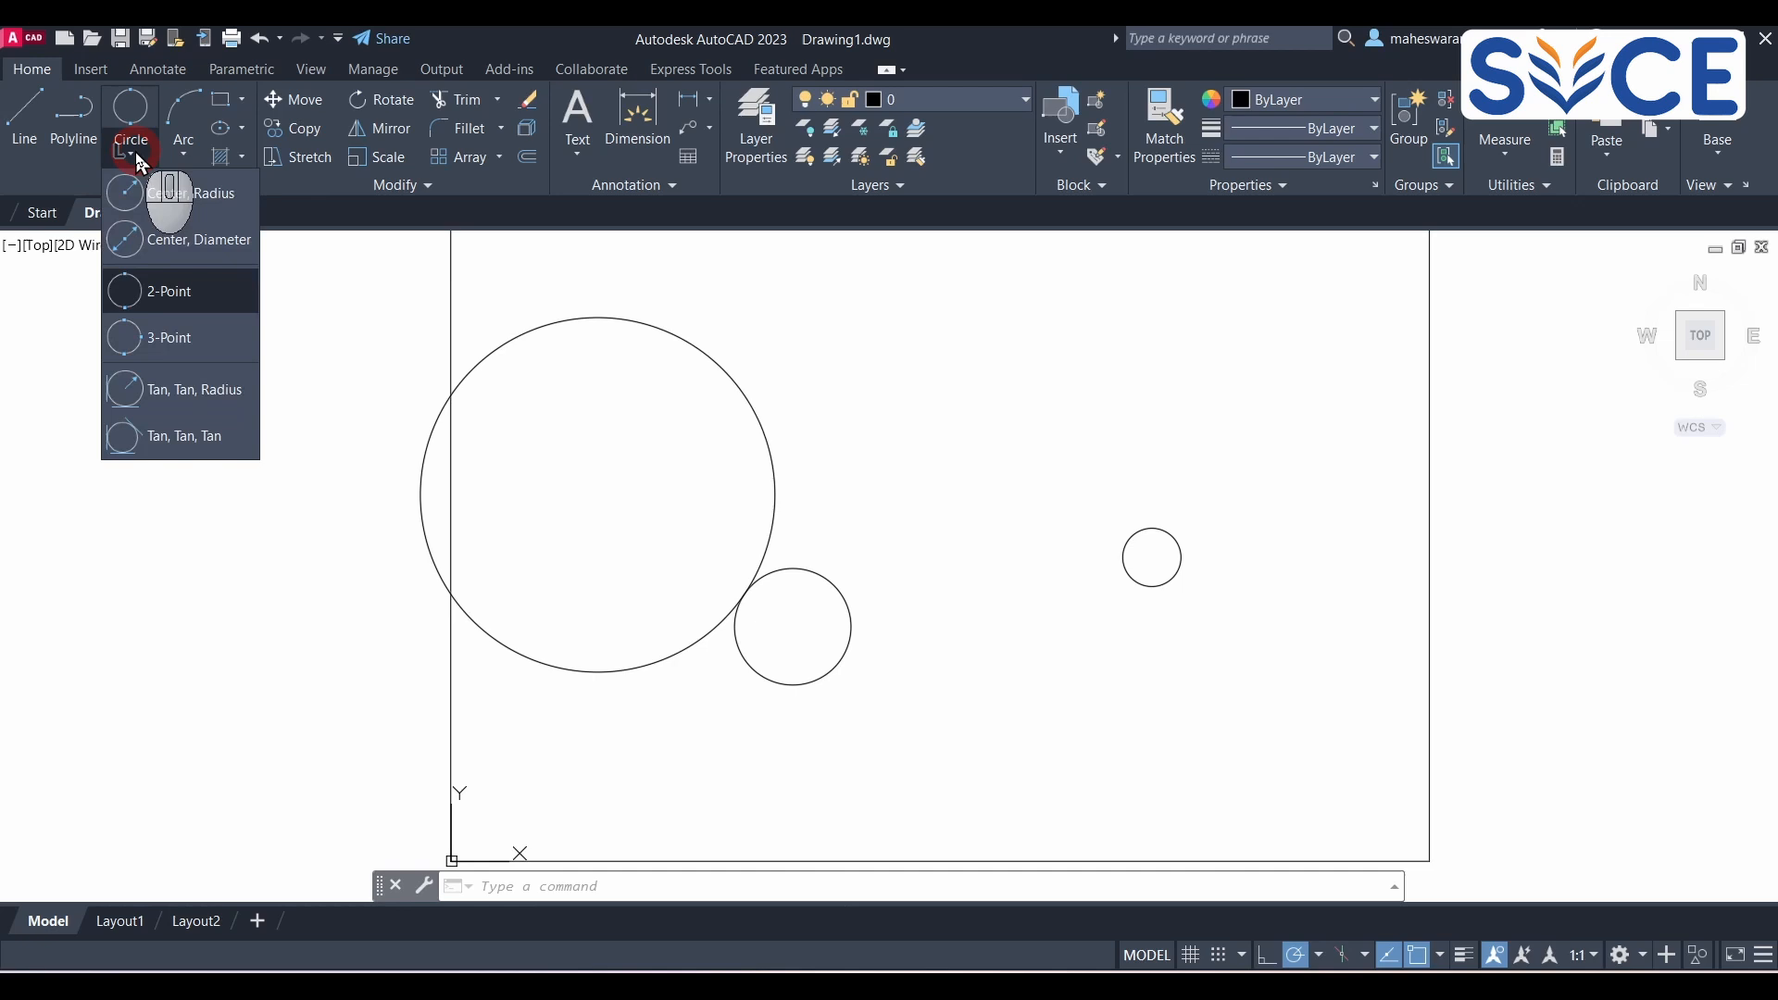
left_click(190, 336)
left_click(451, 277)
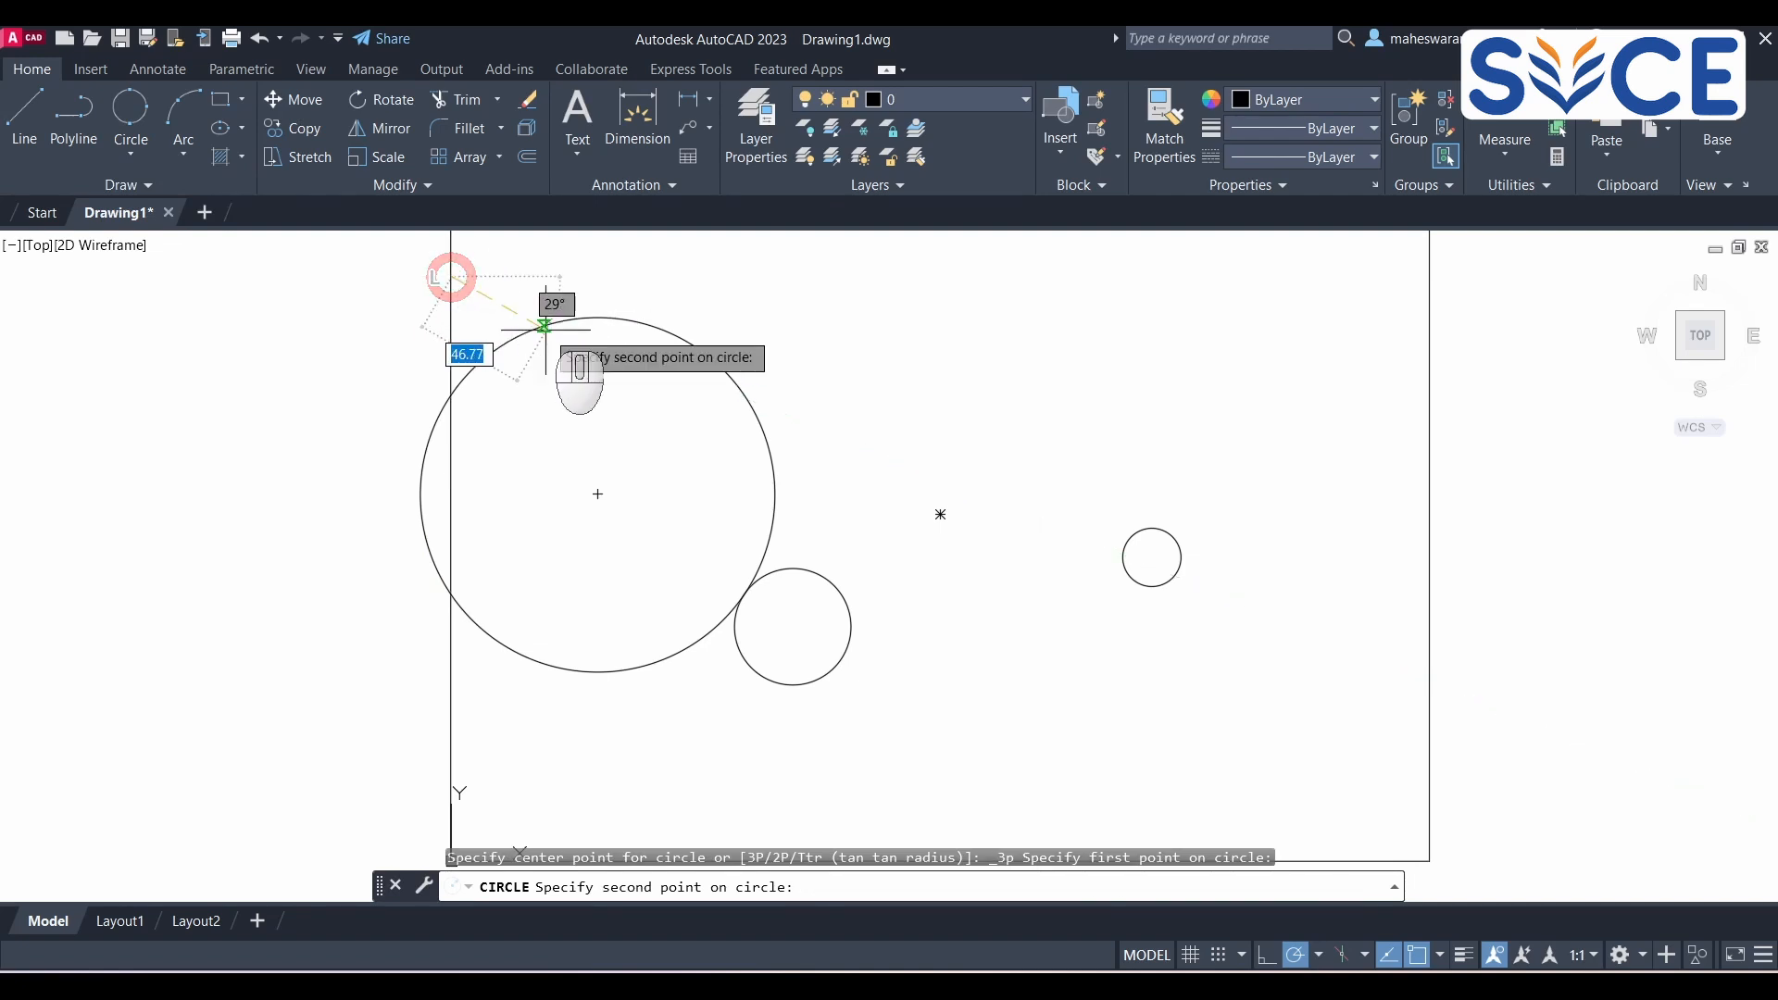
left_click(544, 326)
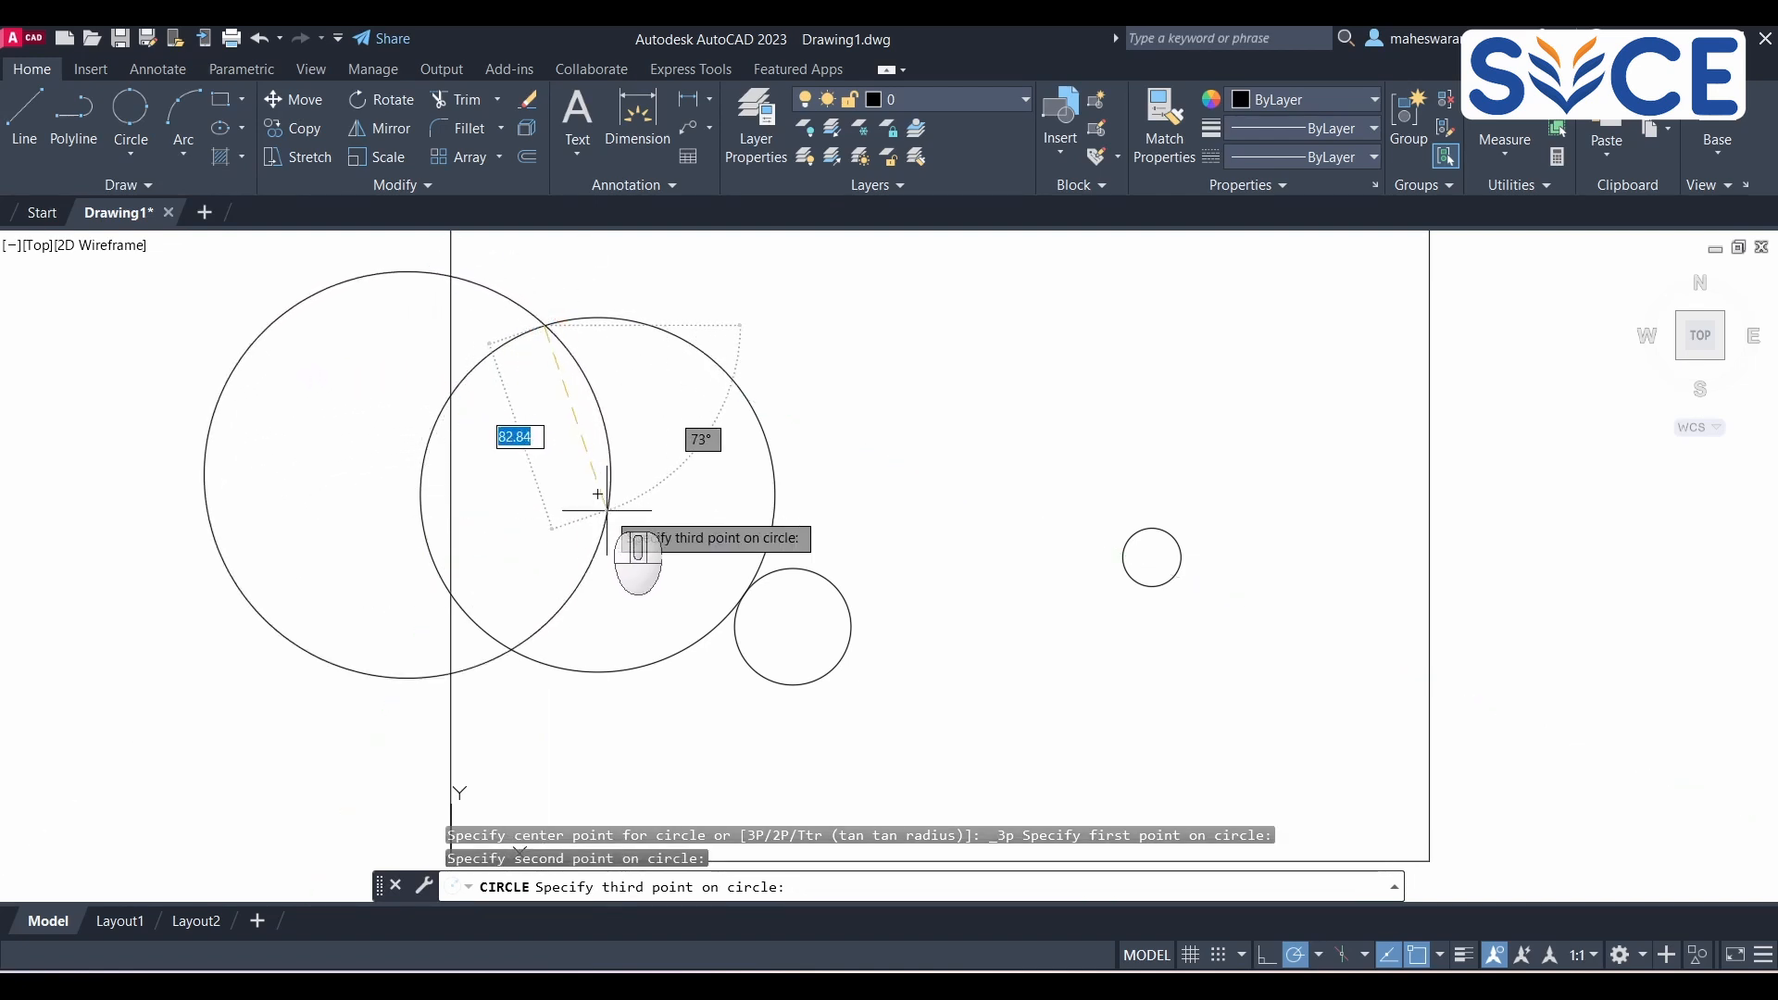
left_click(597, 494)
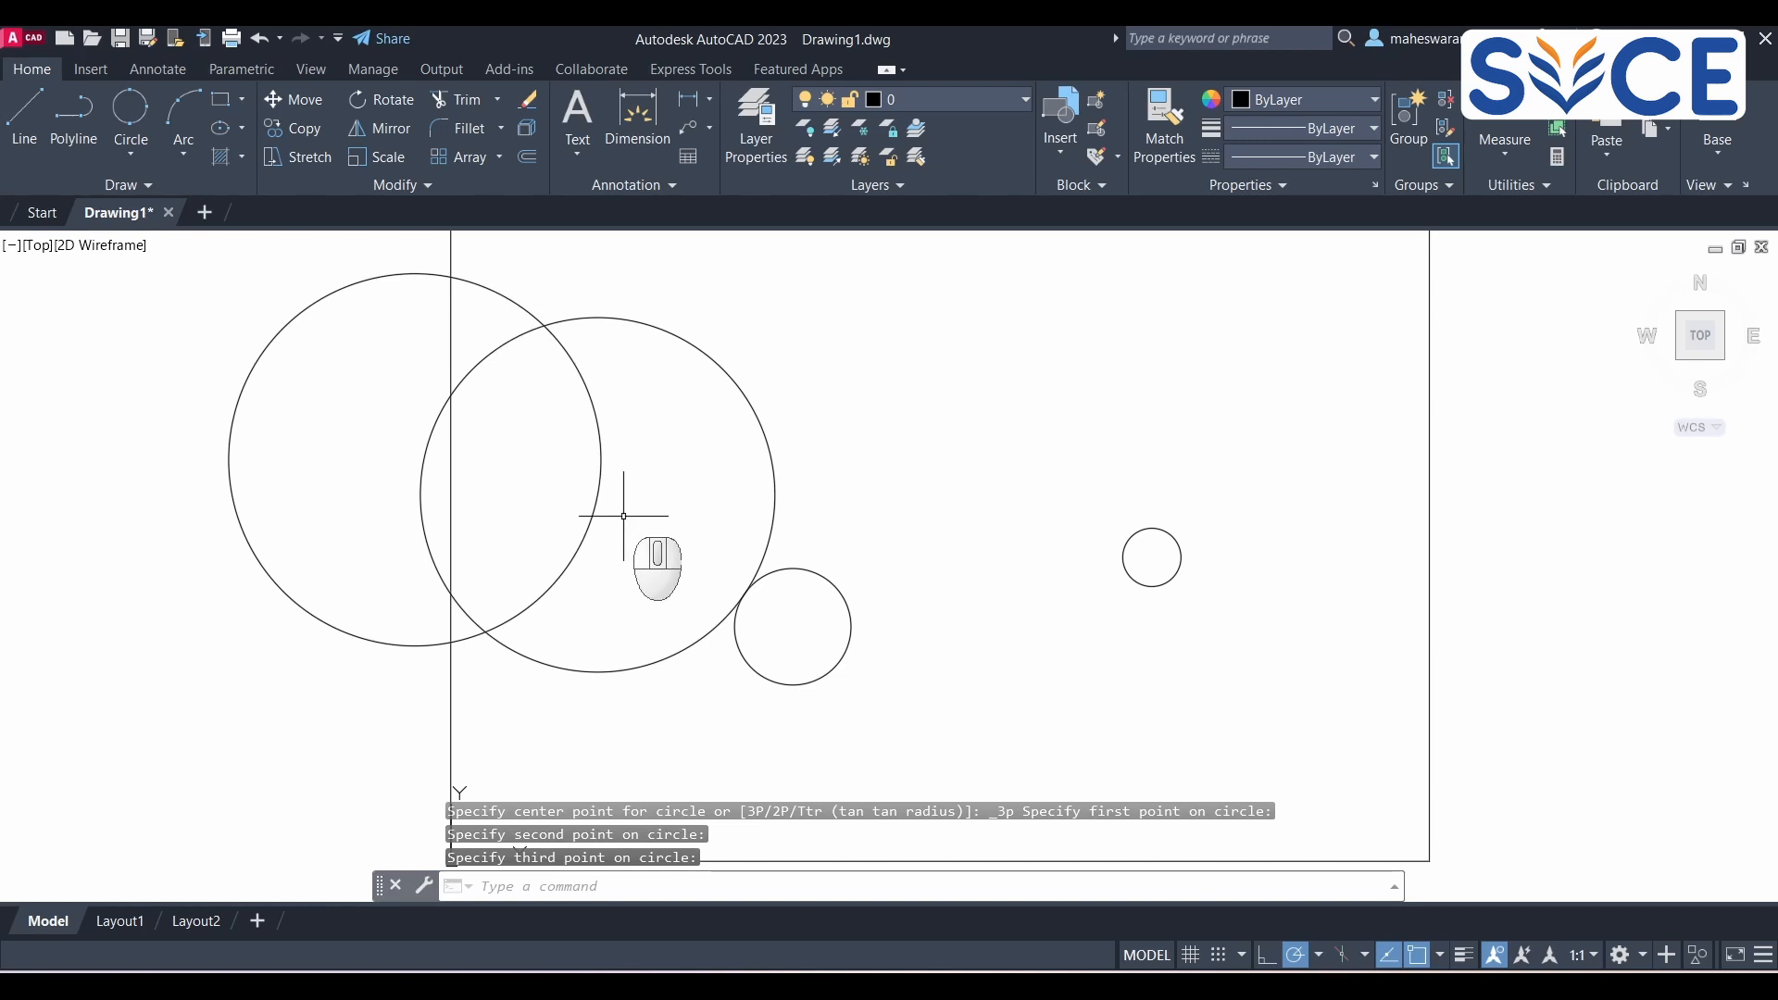
Step: Draw a Tan, Tan, Radius circle of radius 25 mm touching the large 2-Point circle and the 25 mm radius circle
left_click(135, 157)
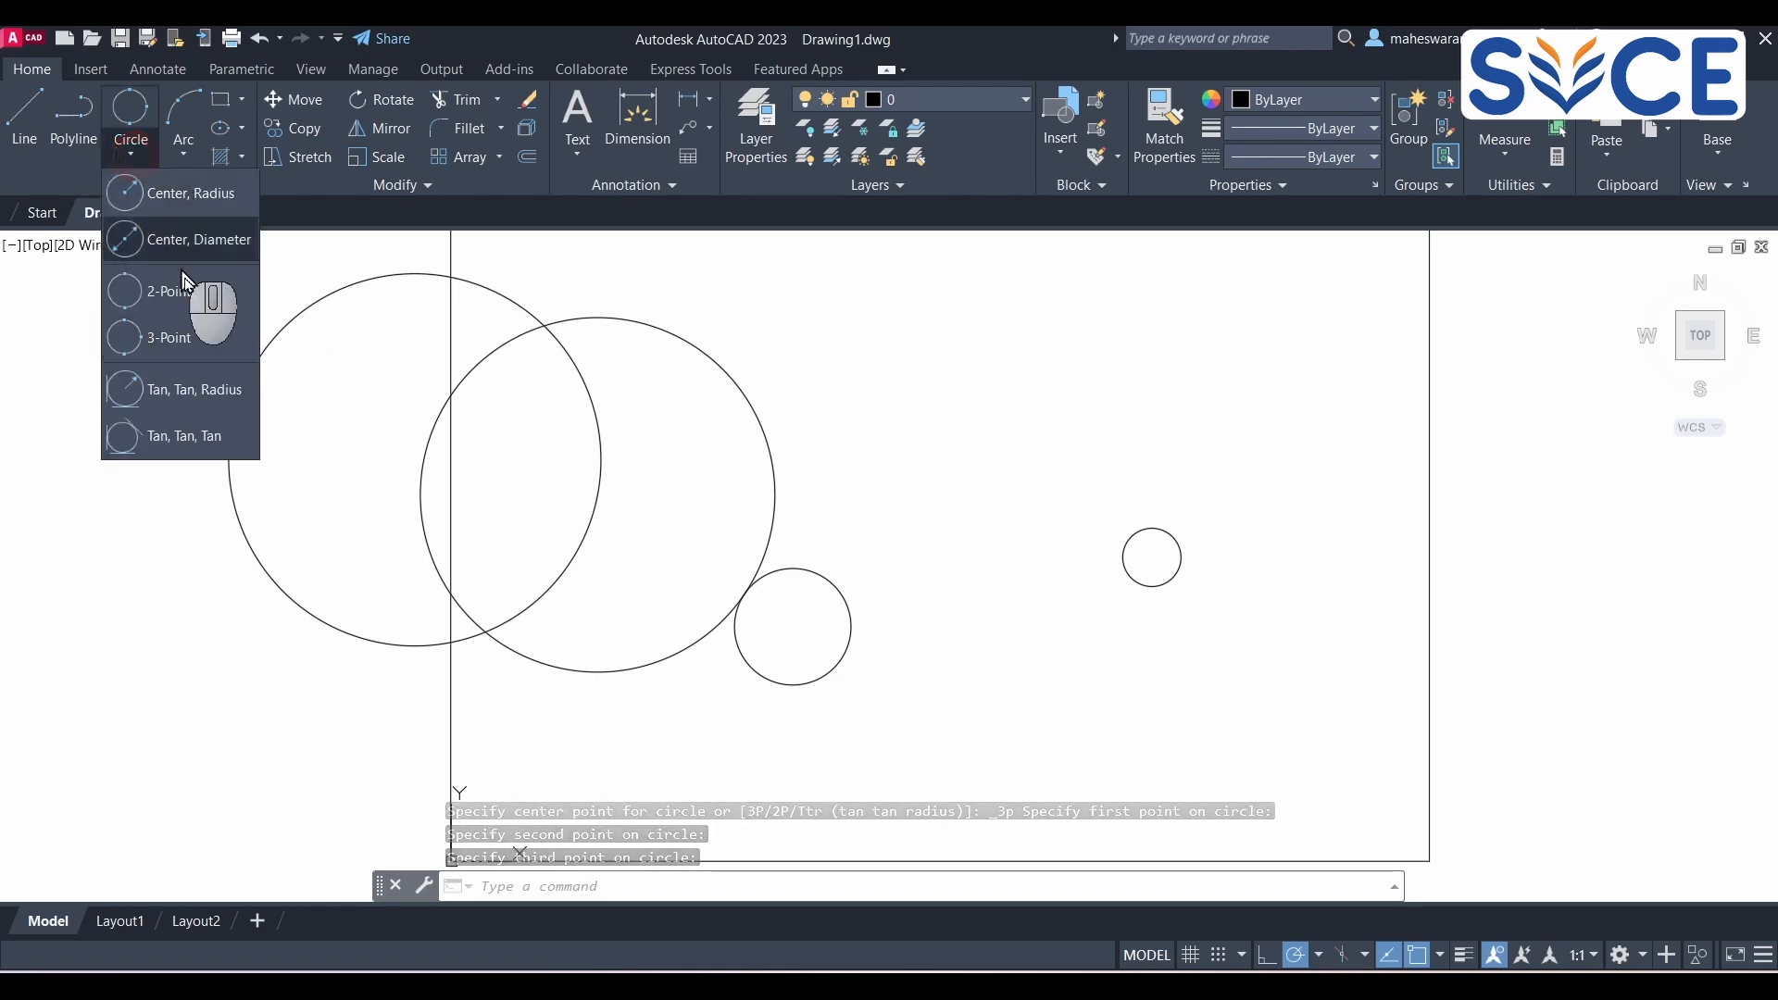
left_click(197, 389)
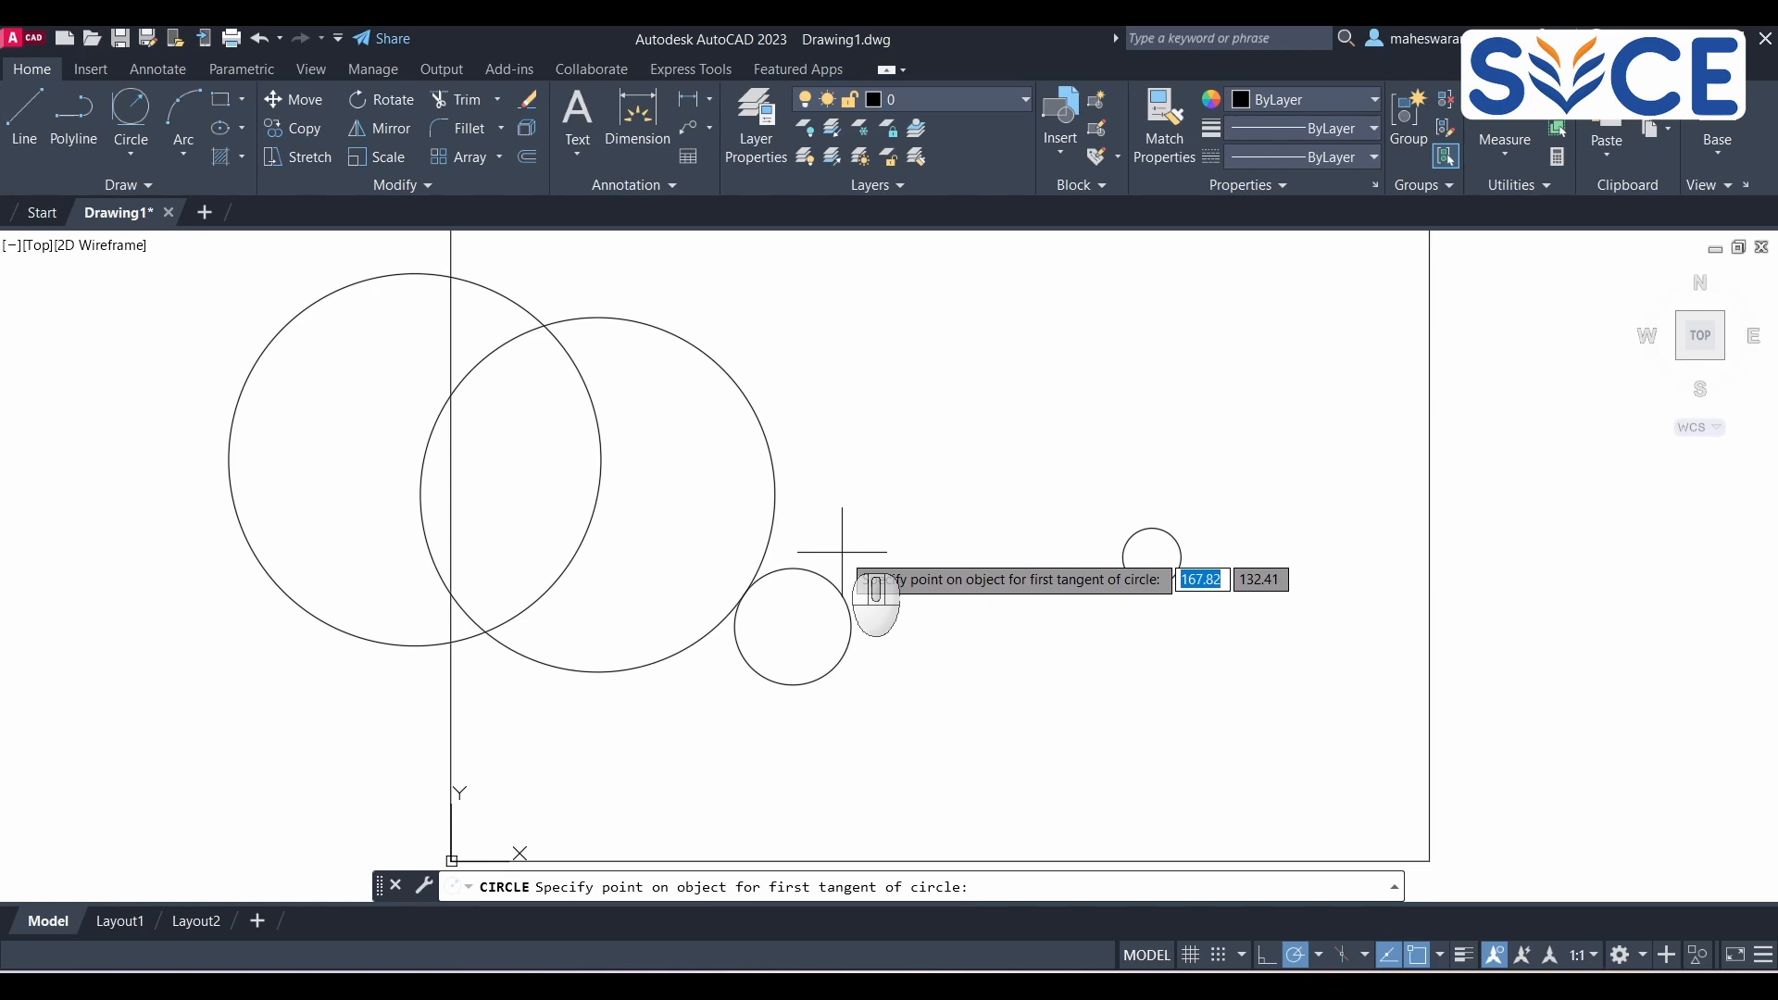
left_click(780, 503)
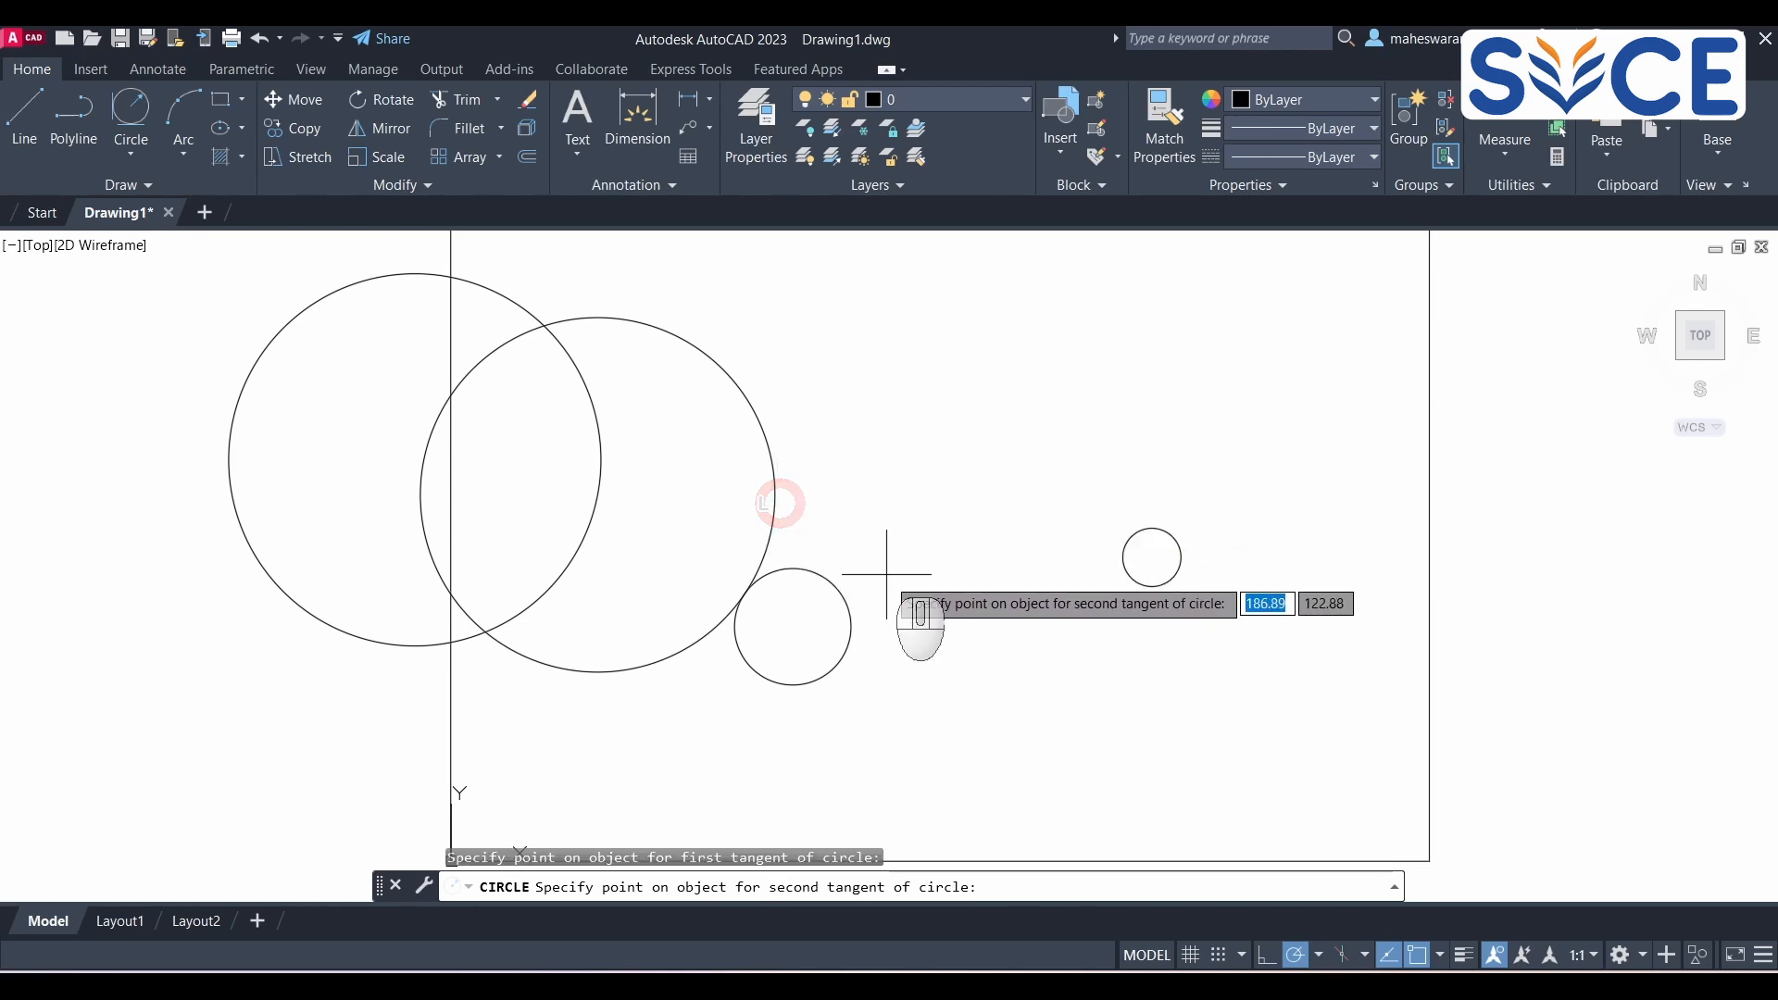
left_click(841, 594)
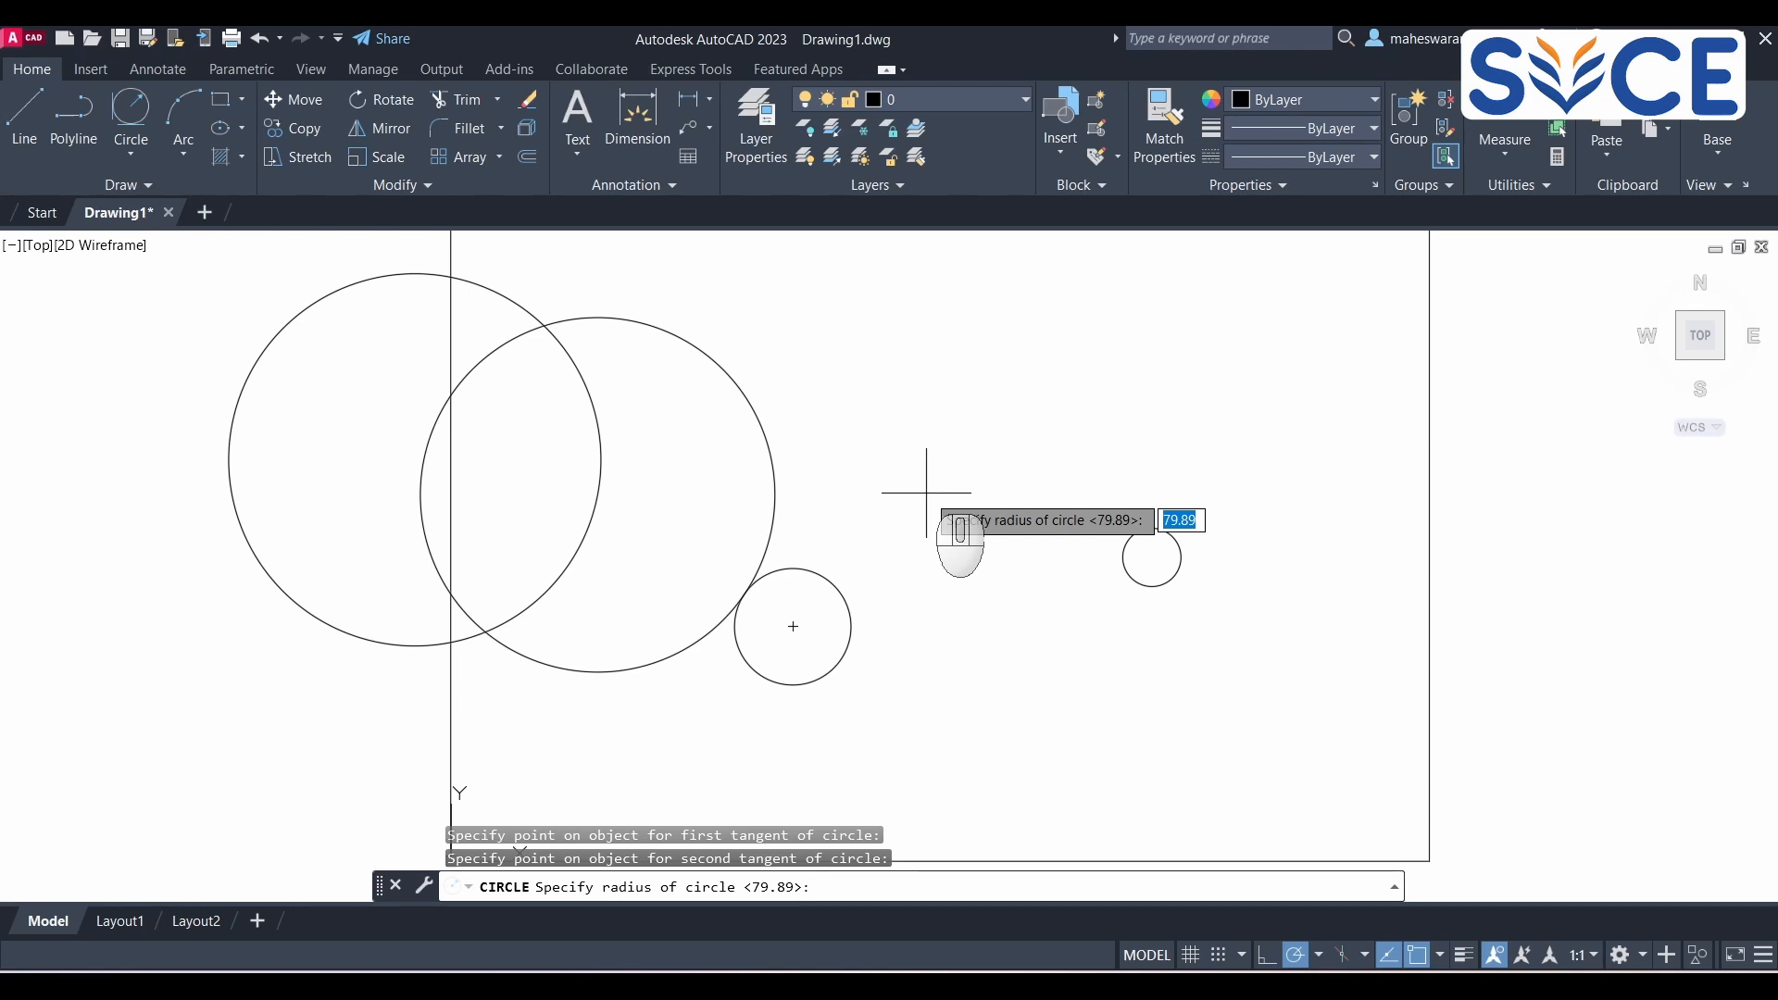
key("Return")
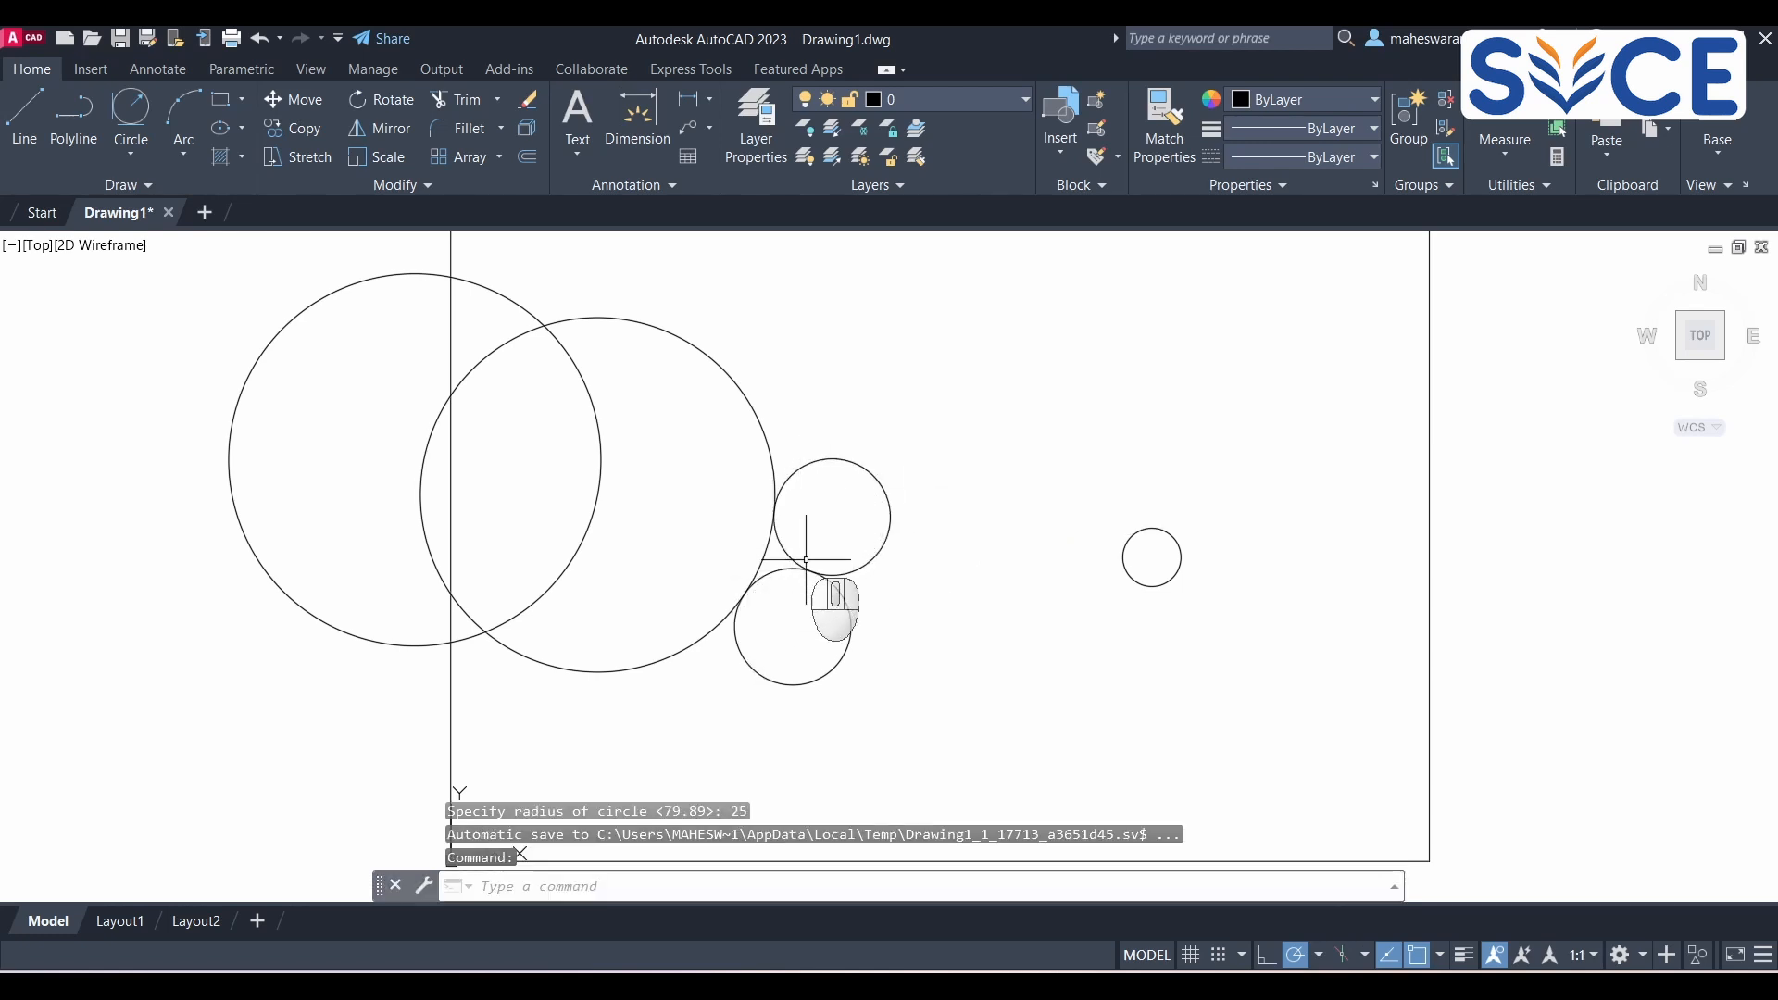
Step: Highlight the two circles used as tangents for the new circle to inspect the contact, and clear the selection
scroll(752, 496, "up", 2)
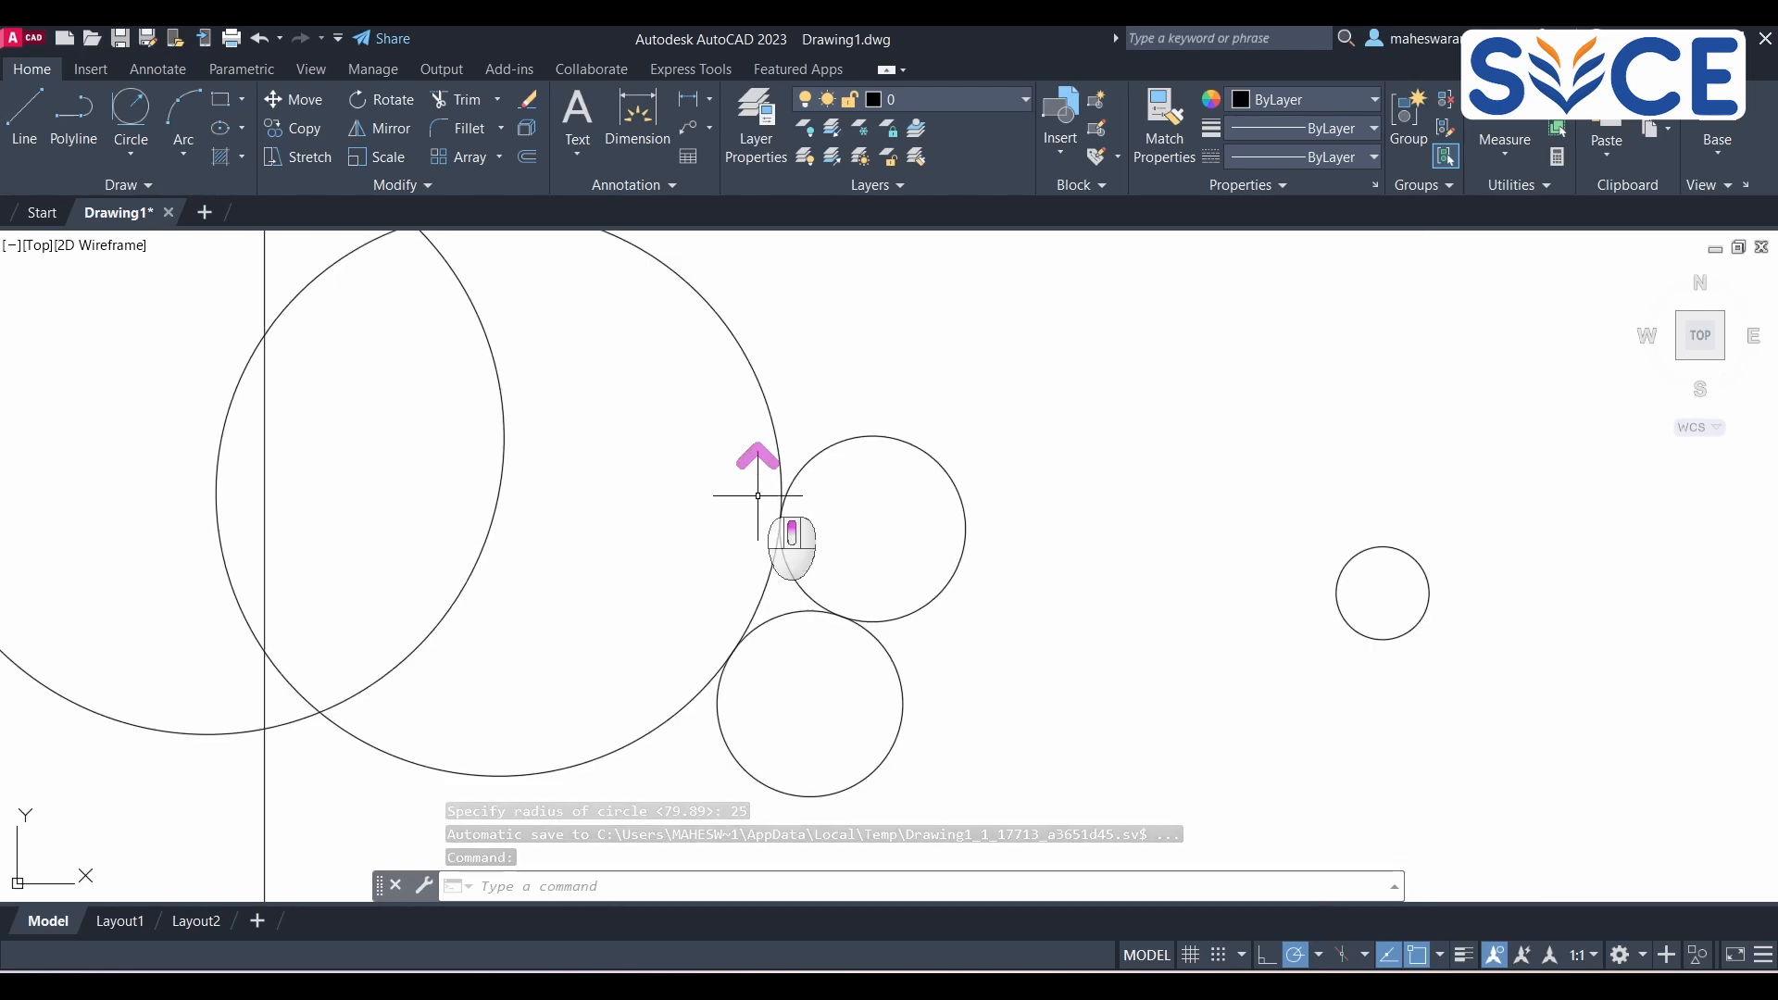
left_click(780, 463)
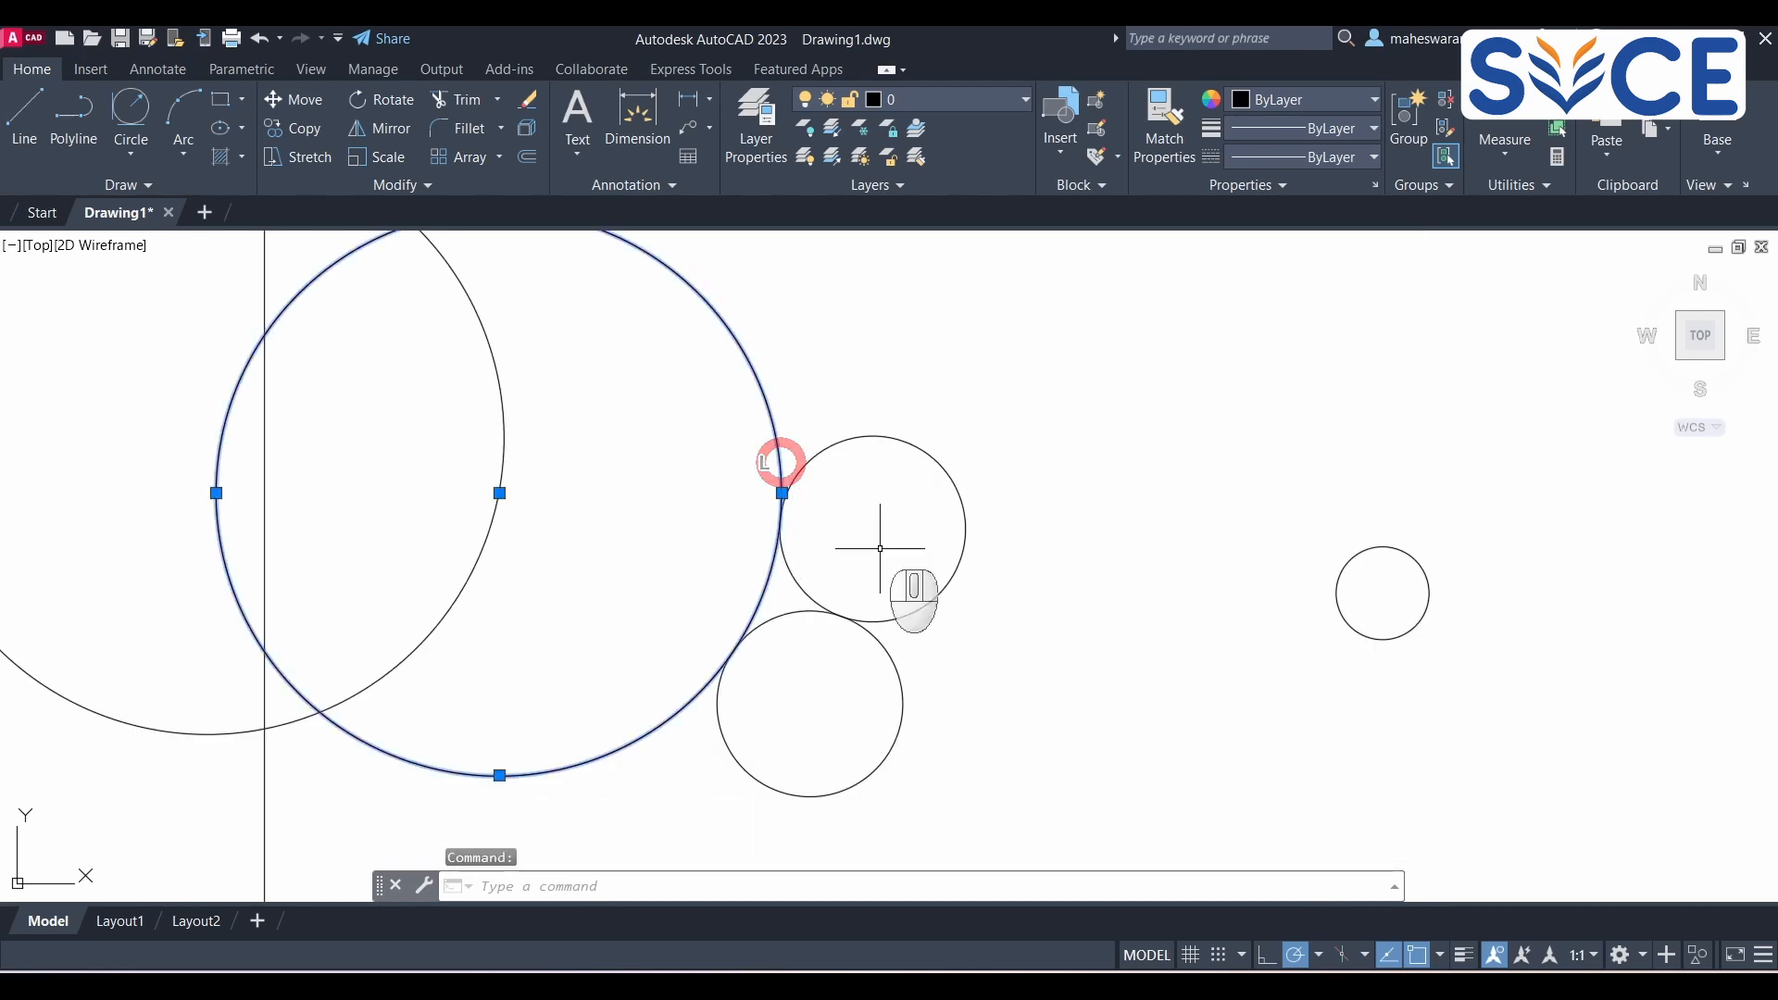
left_click(893, 664)
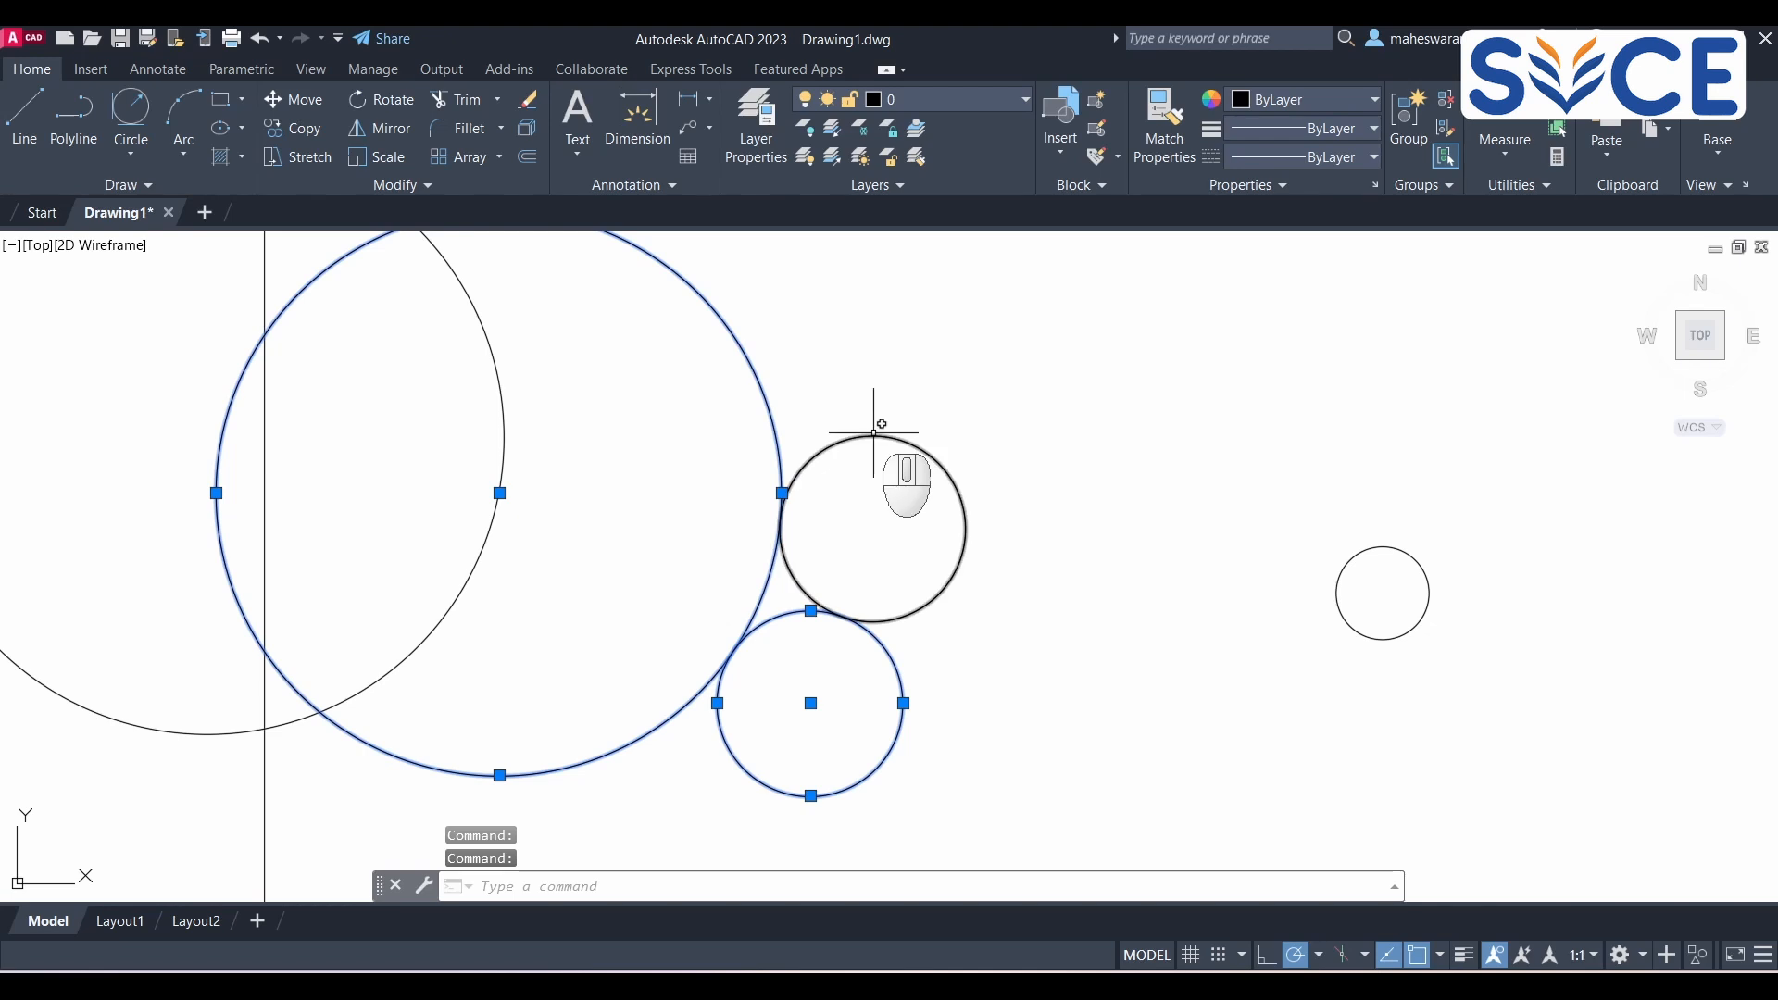
left_click(1118, 604)
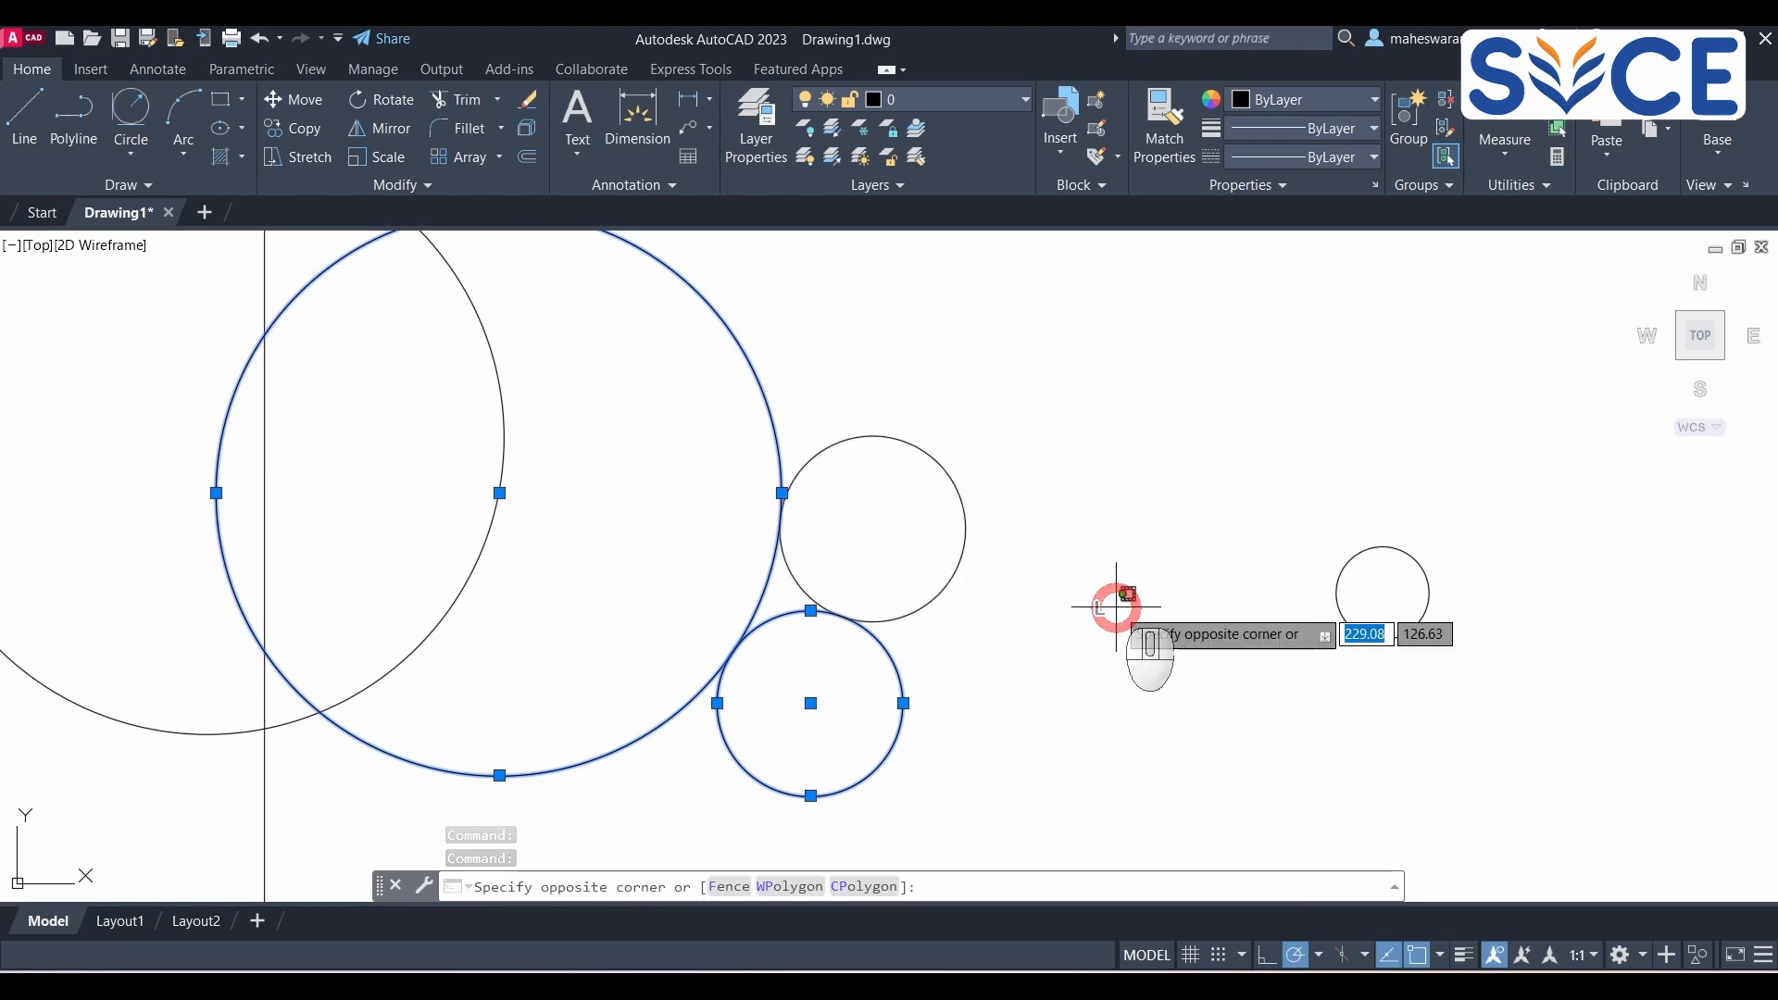
key("Escape")
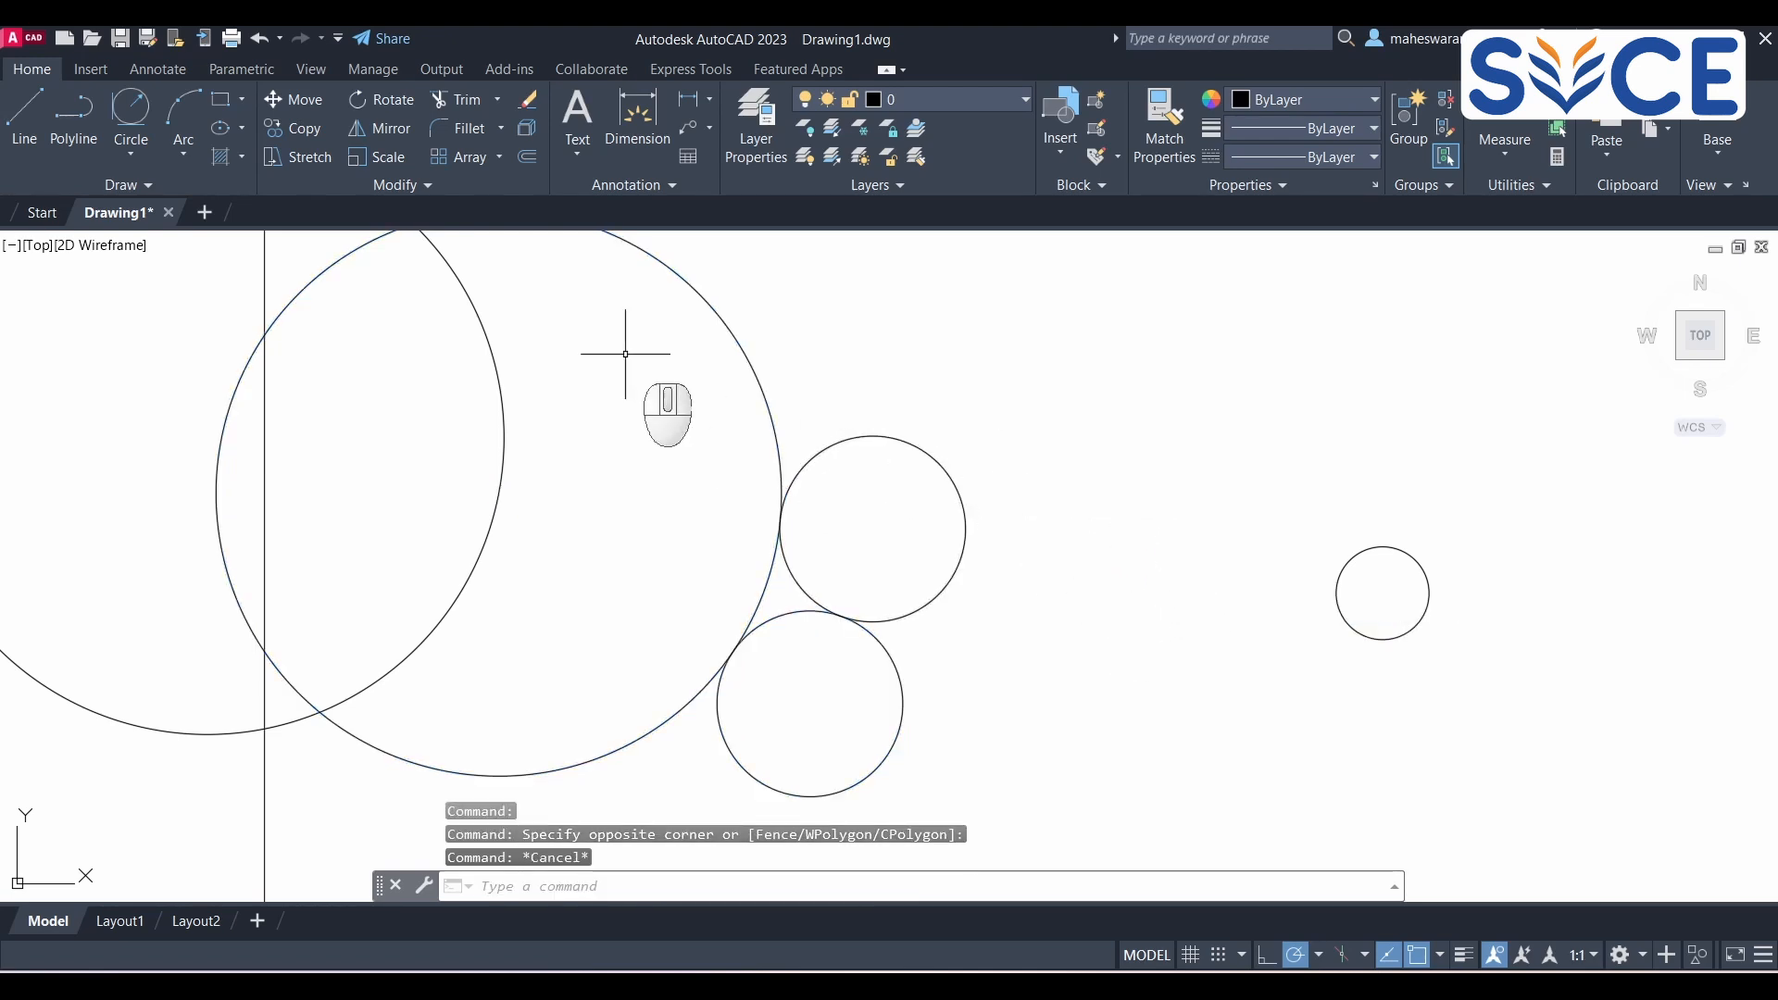
Step: Draw a Tan, Tan, Tan circle in the gap between the large 2-Point circle and the two 25 mm radius circles
left_click(141, 153)
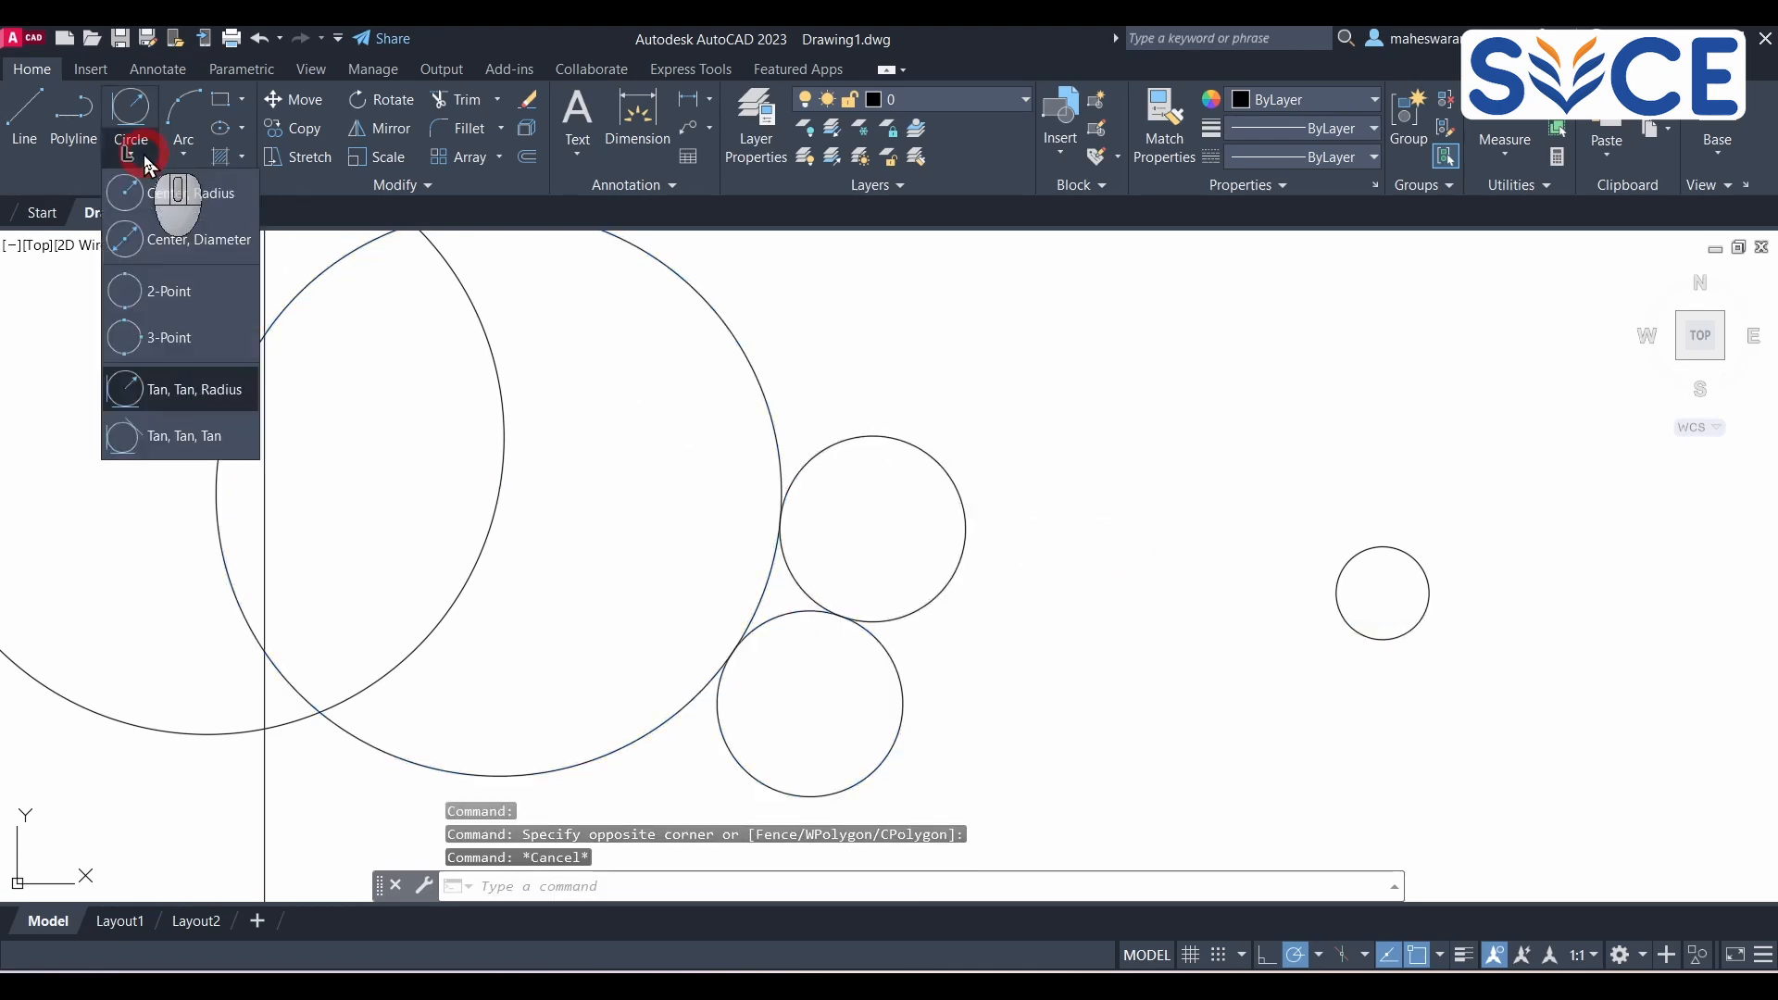
left_click(188, 448)
scroll(508, 667, "up", 5)
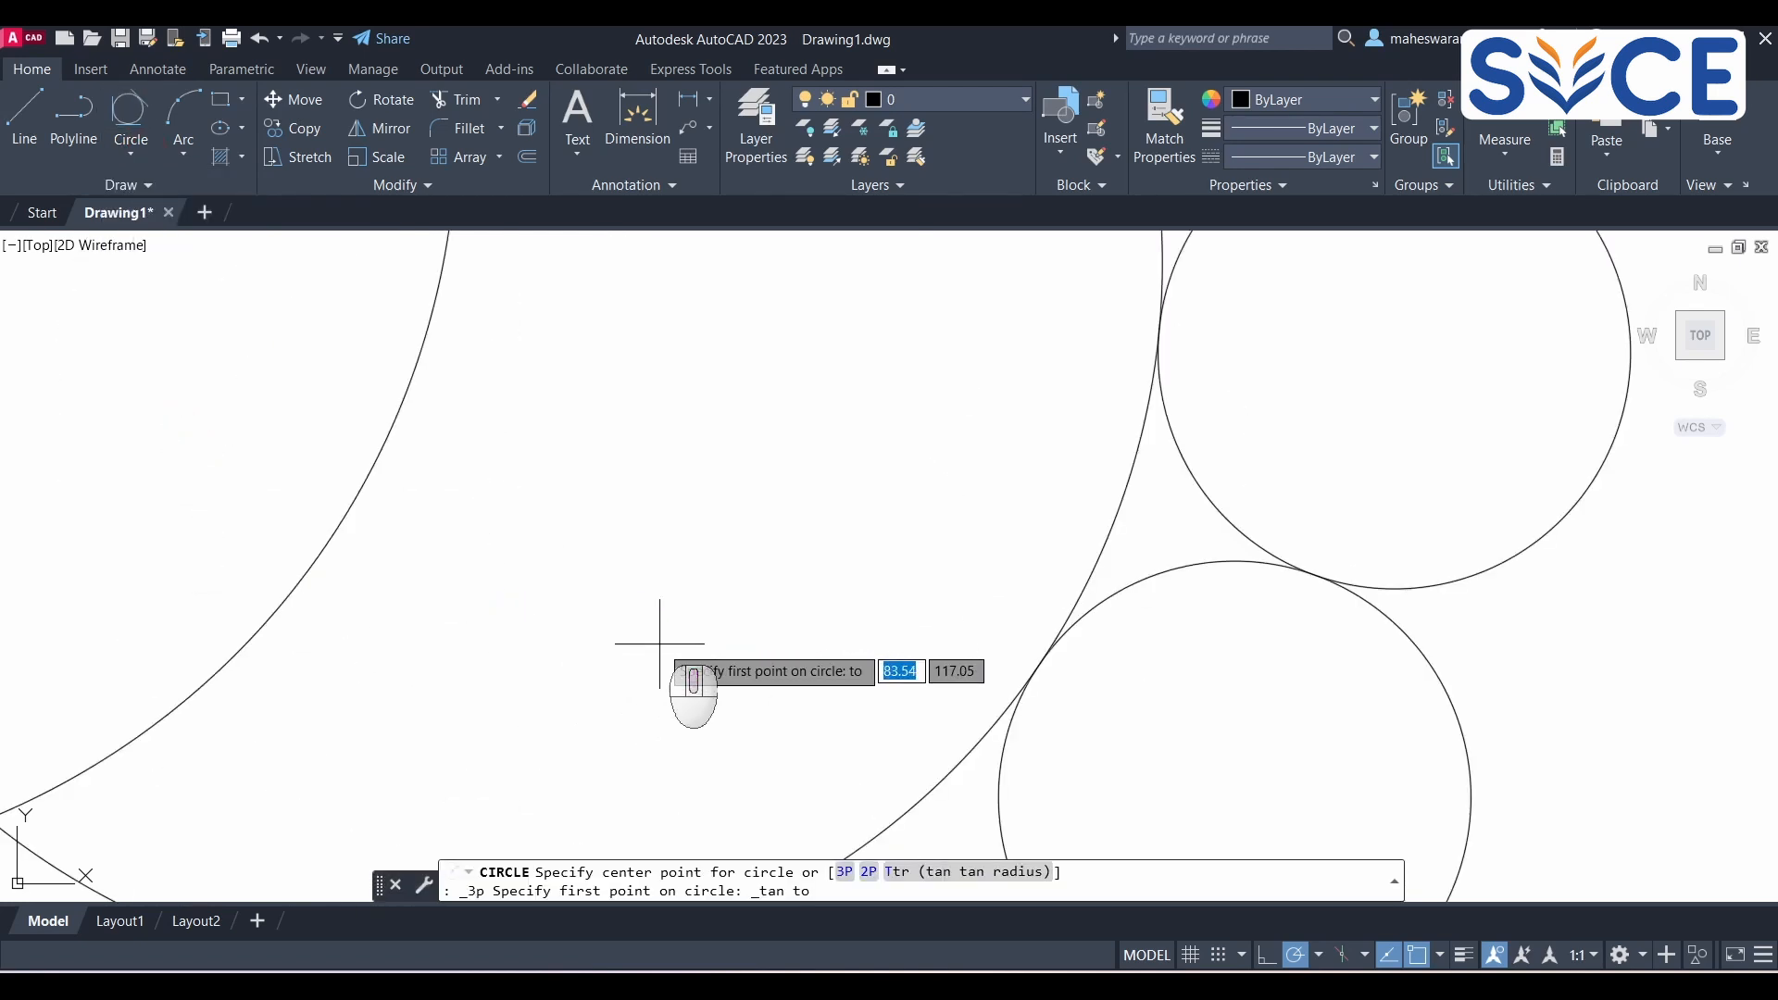
scroll(1270, 538, "down", 4)
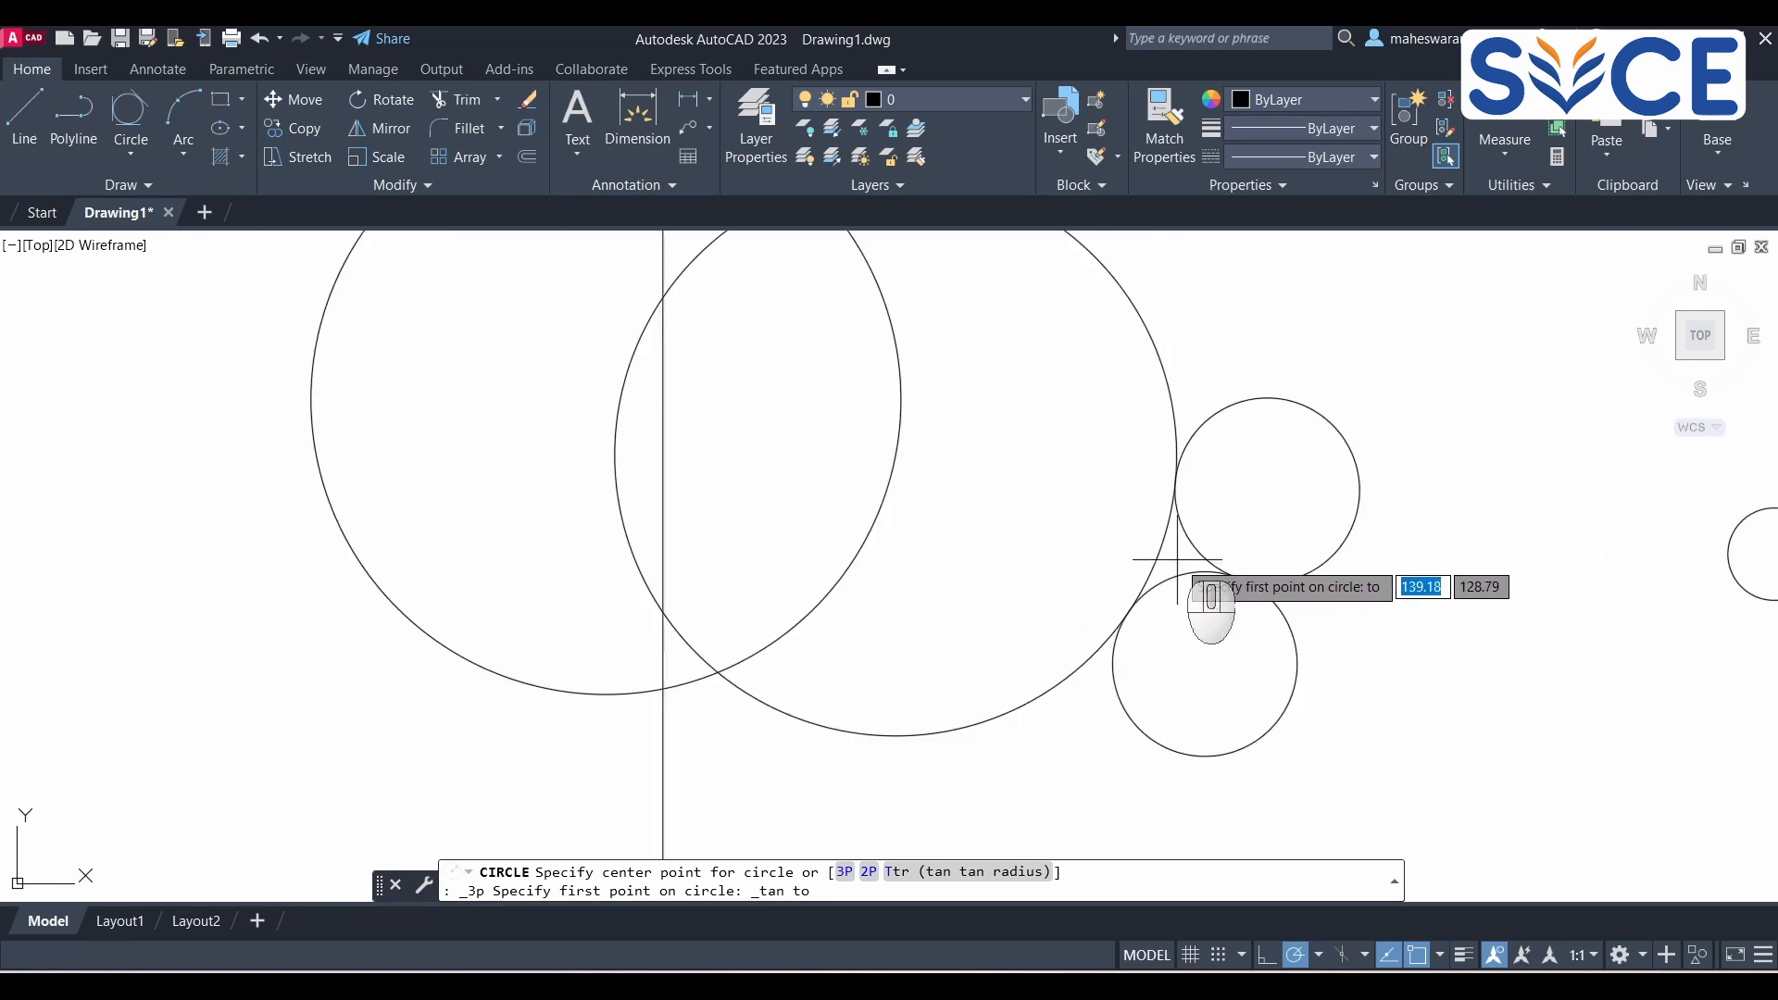
scroll(1178, 559, "up", 4)
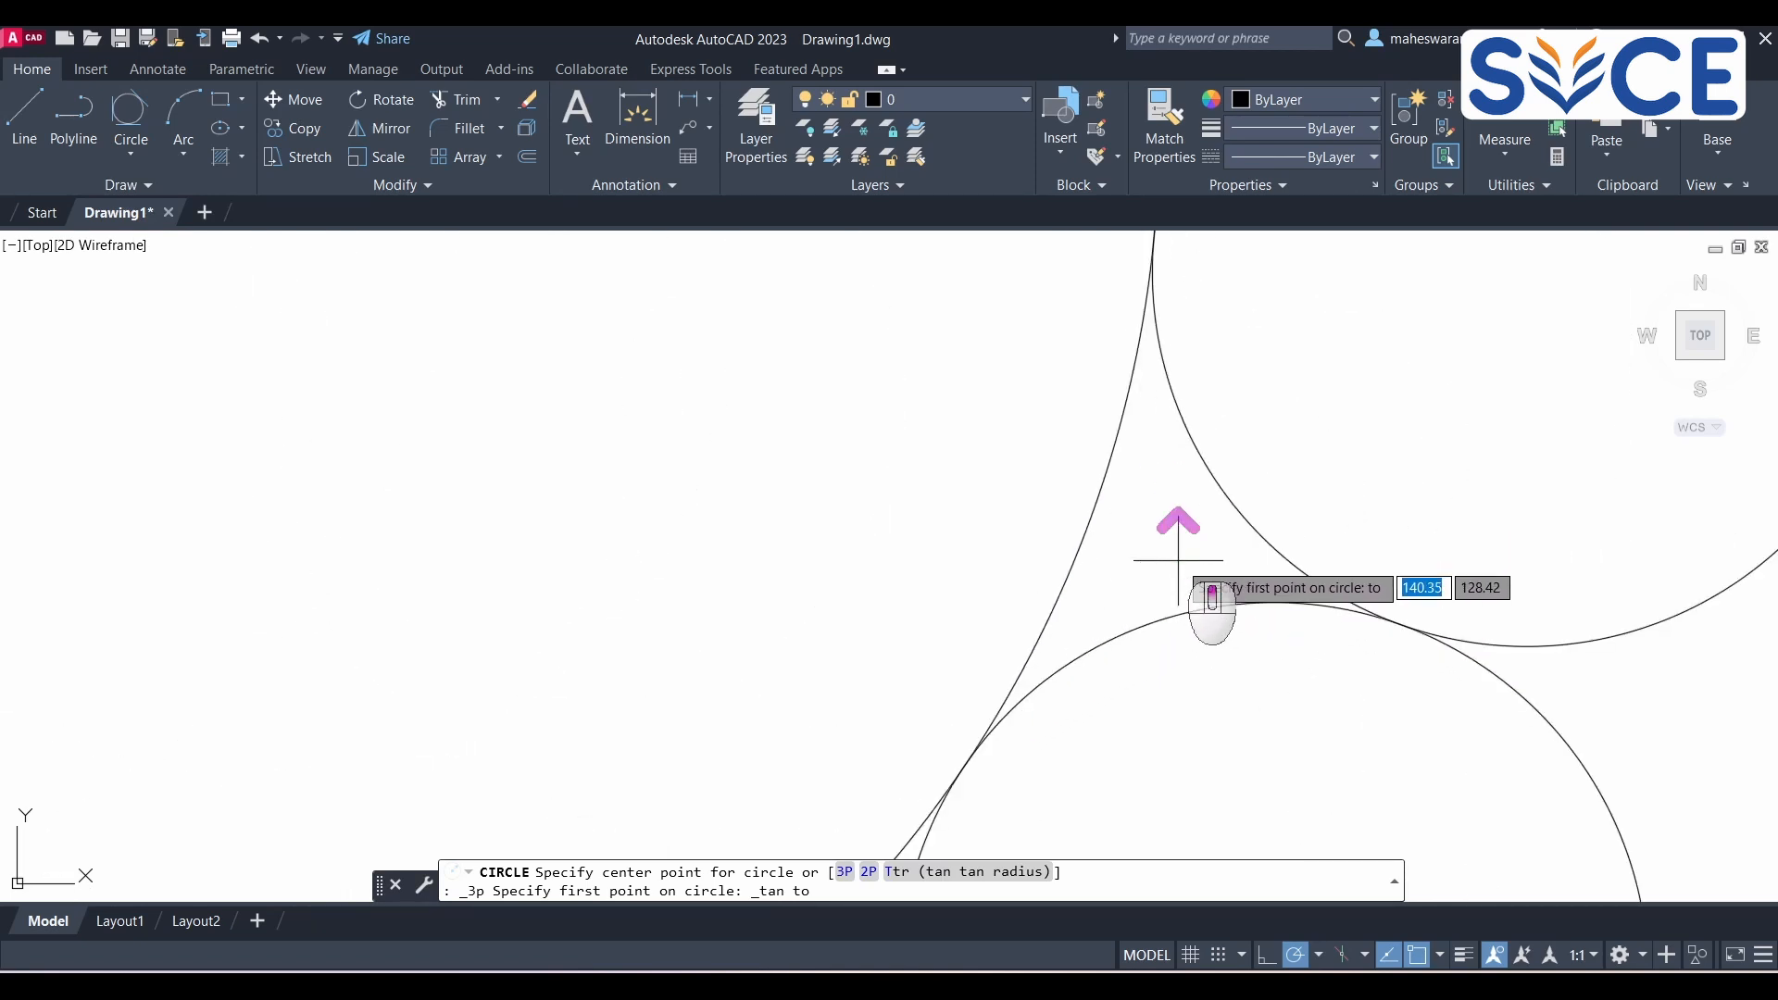
scroll(1178, 559, "up", 2)
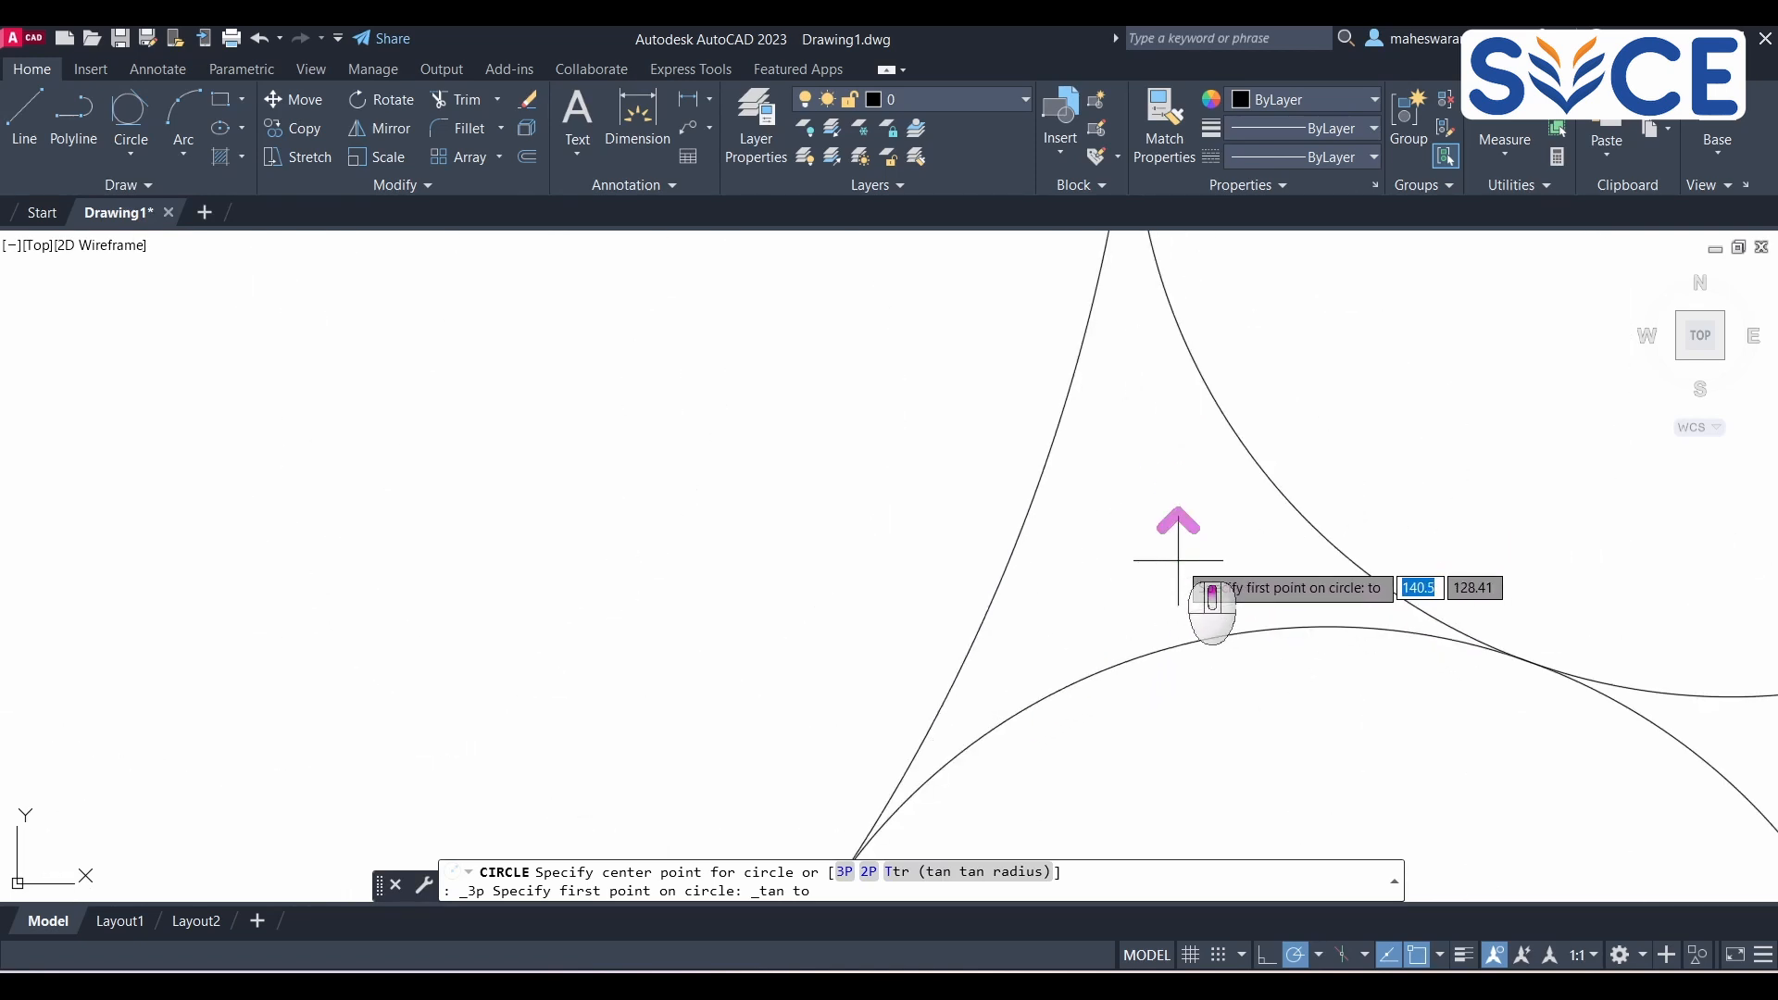
left_click(1043, 472)
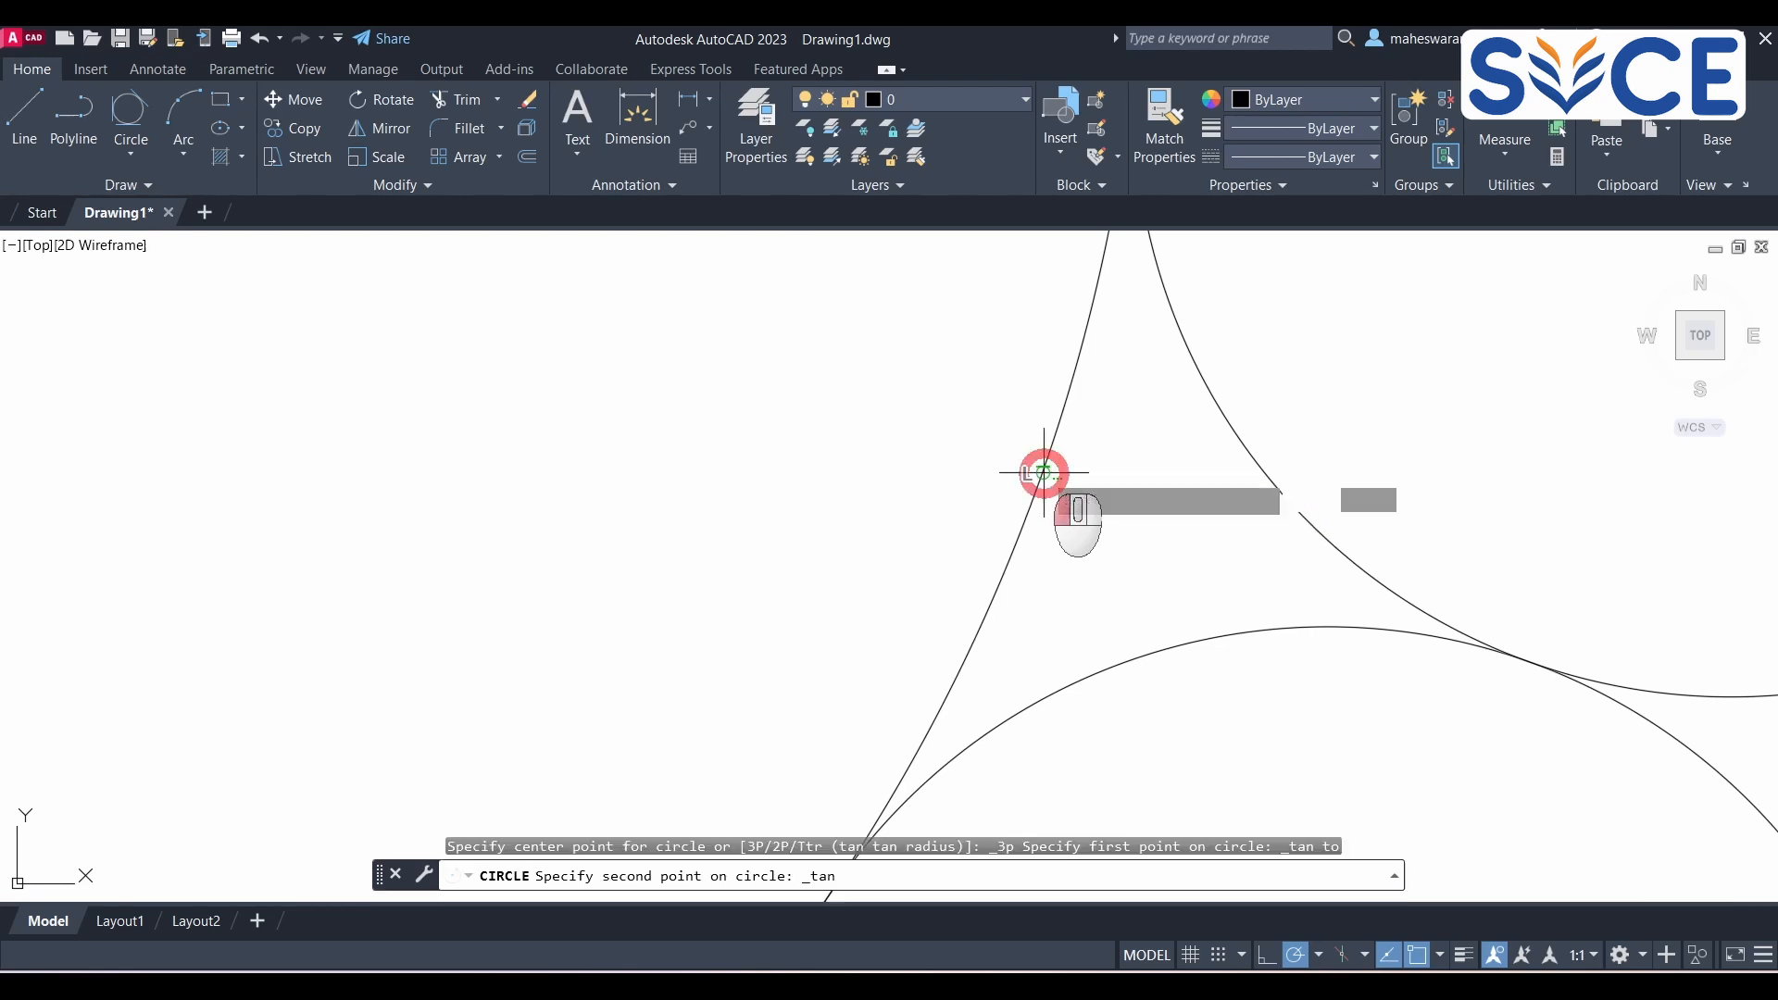
left_click(1222, 429)
left_click(1181, 639)
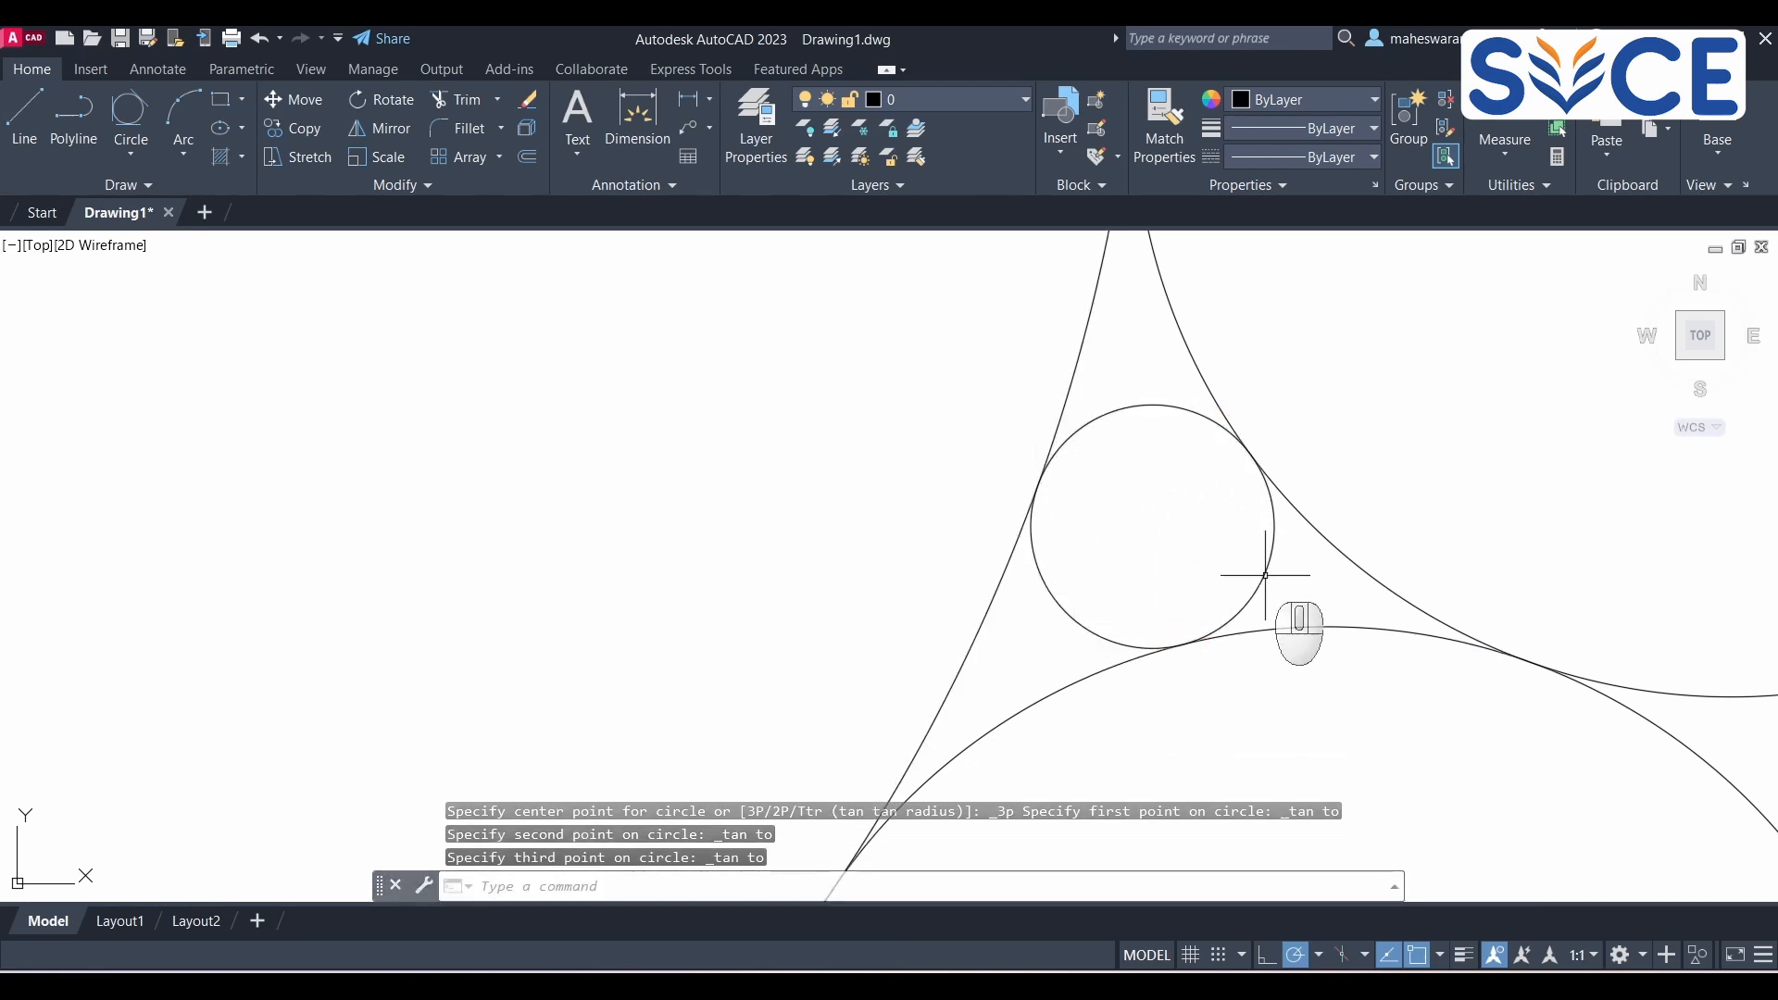
scroll(1039, 632, "down", 2)
scroll(926, 556, "down", 4)
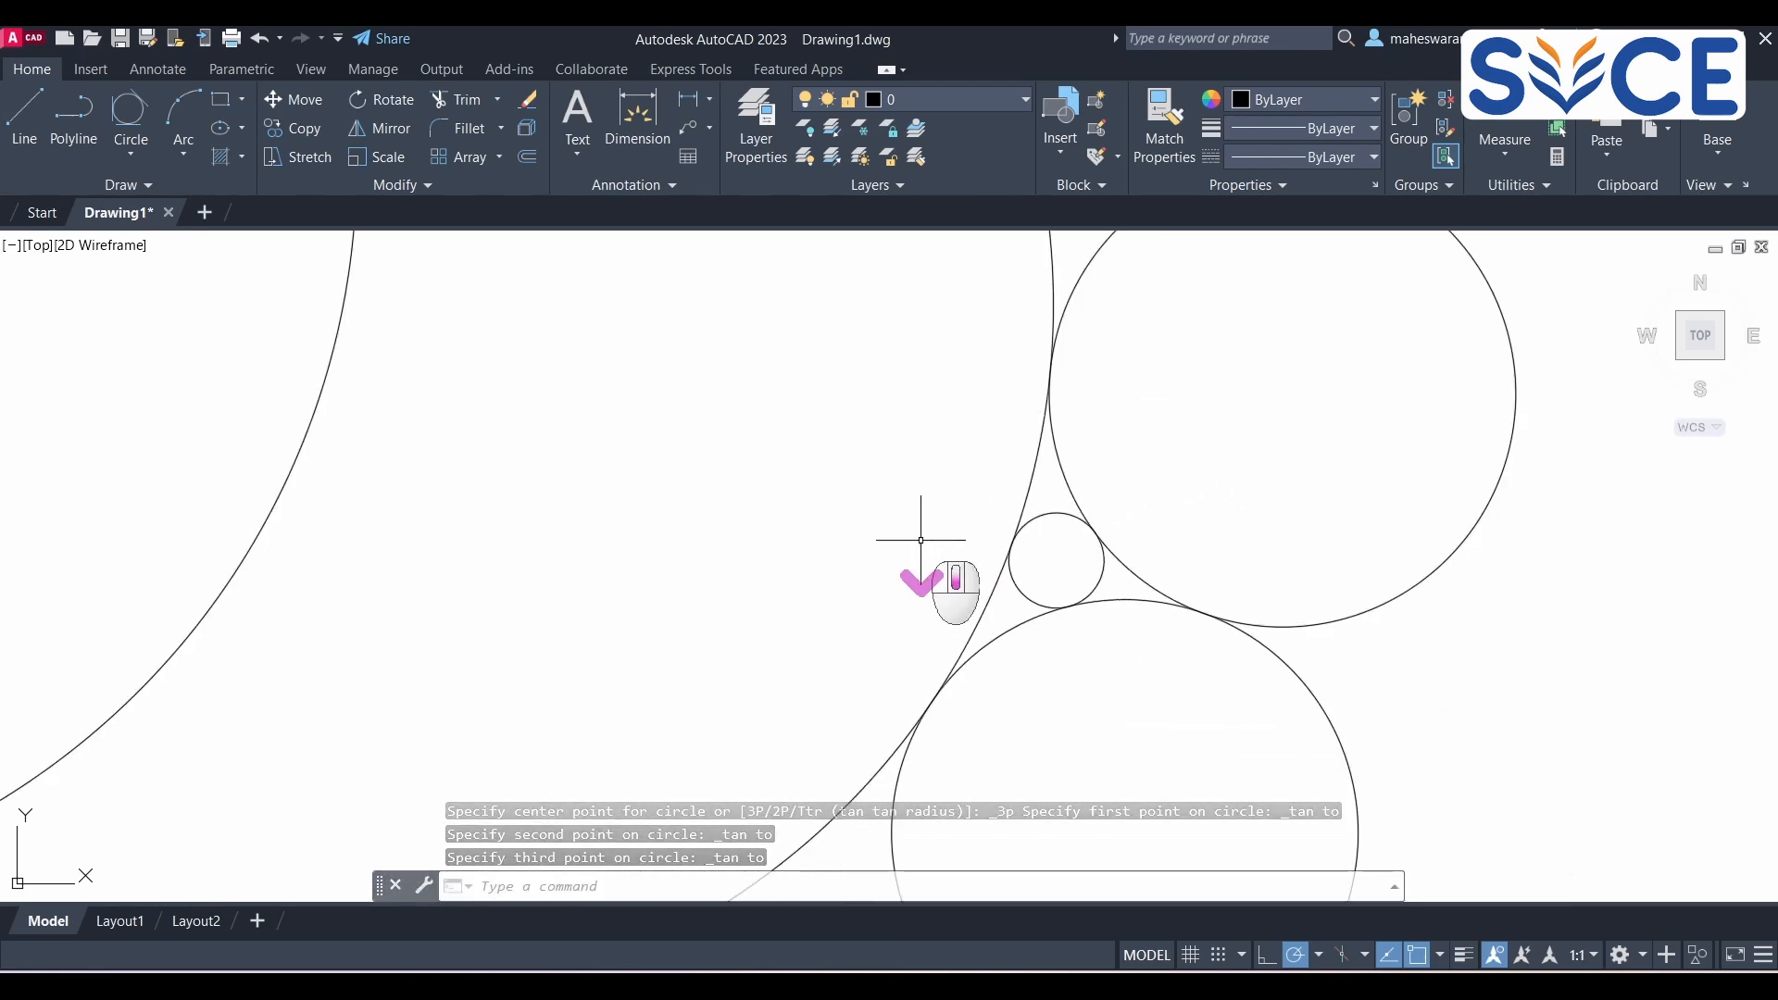
middle_click_drag(846, 454, 913, 587)
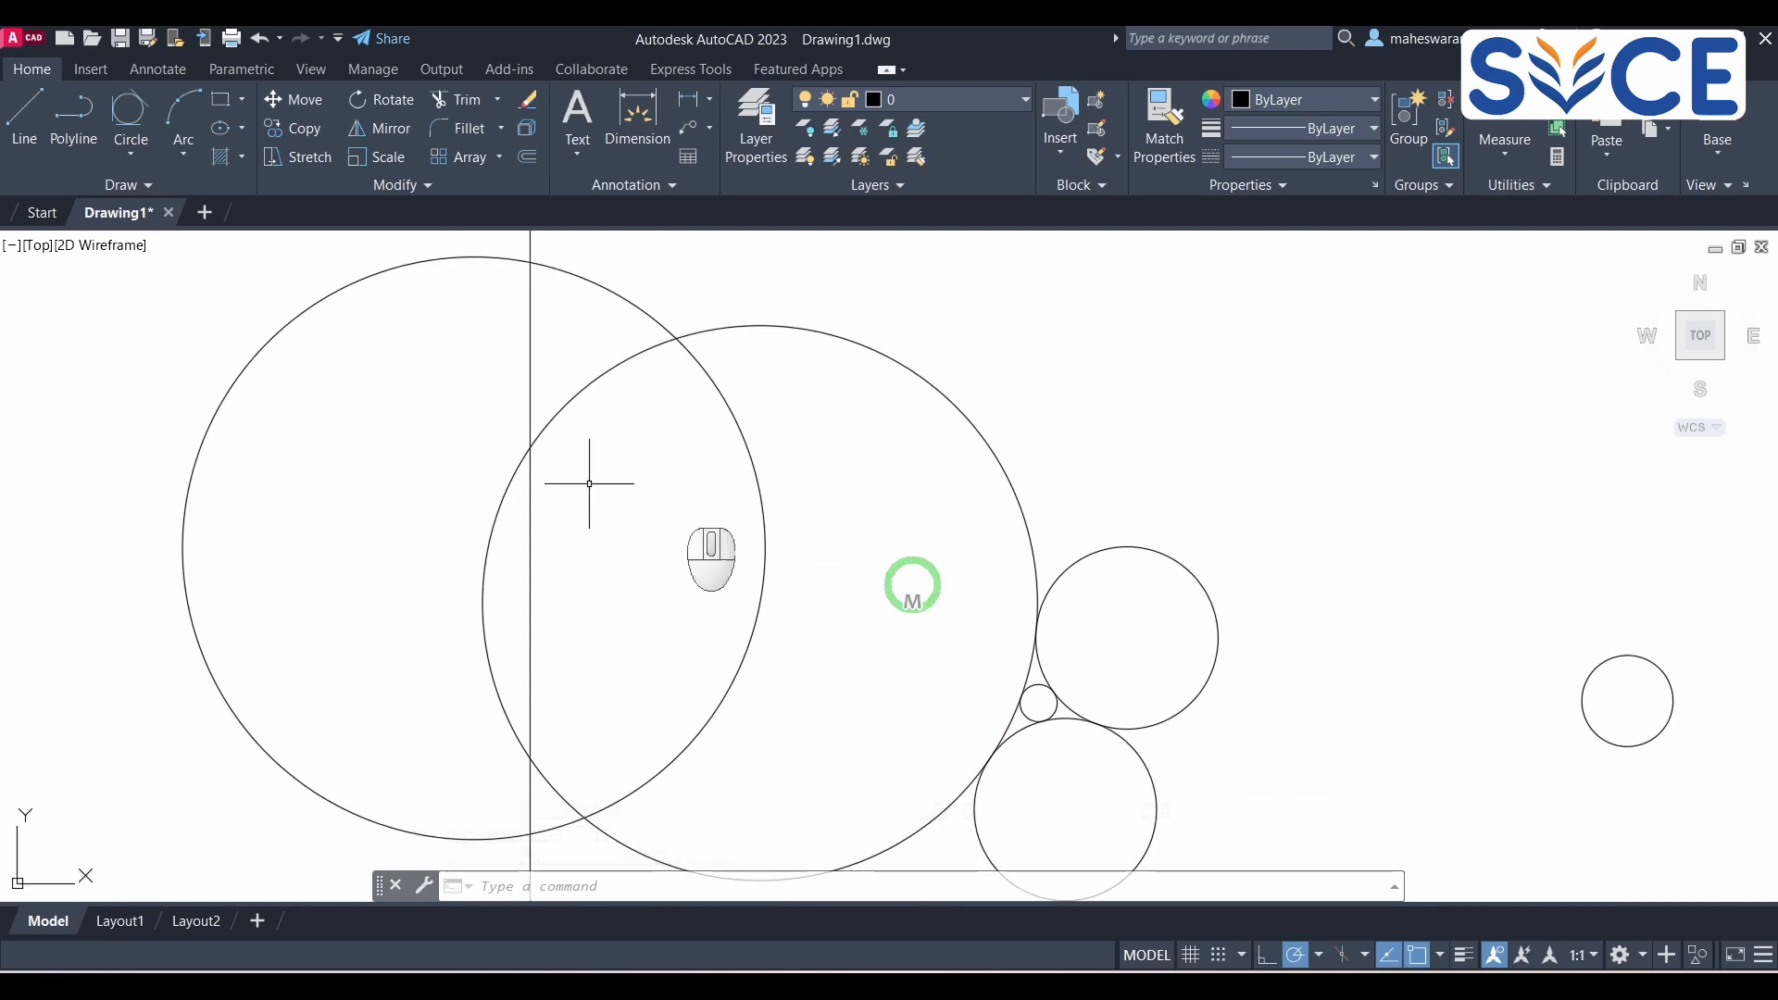
left_click(124, 152)
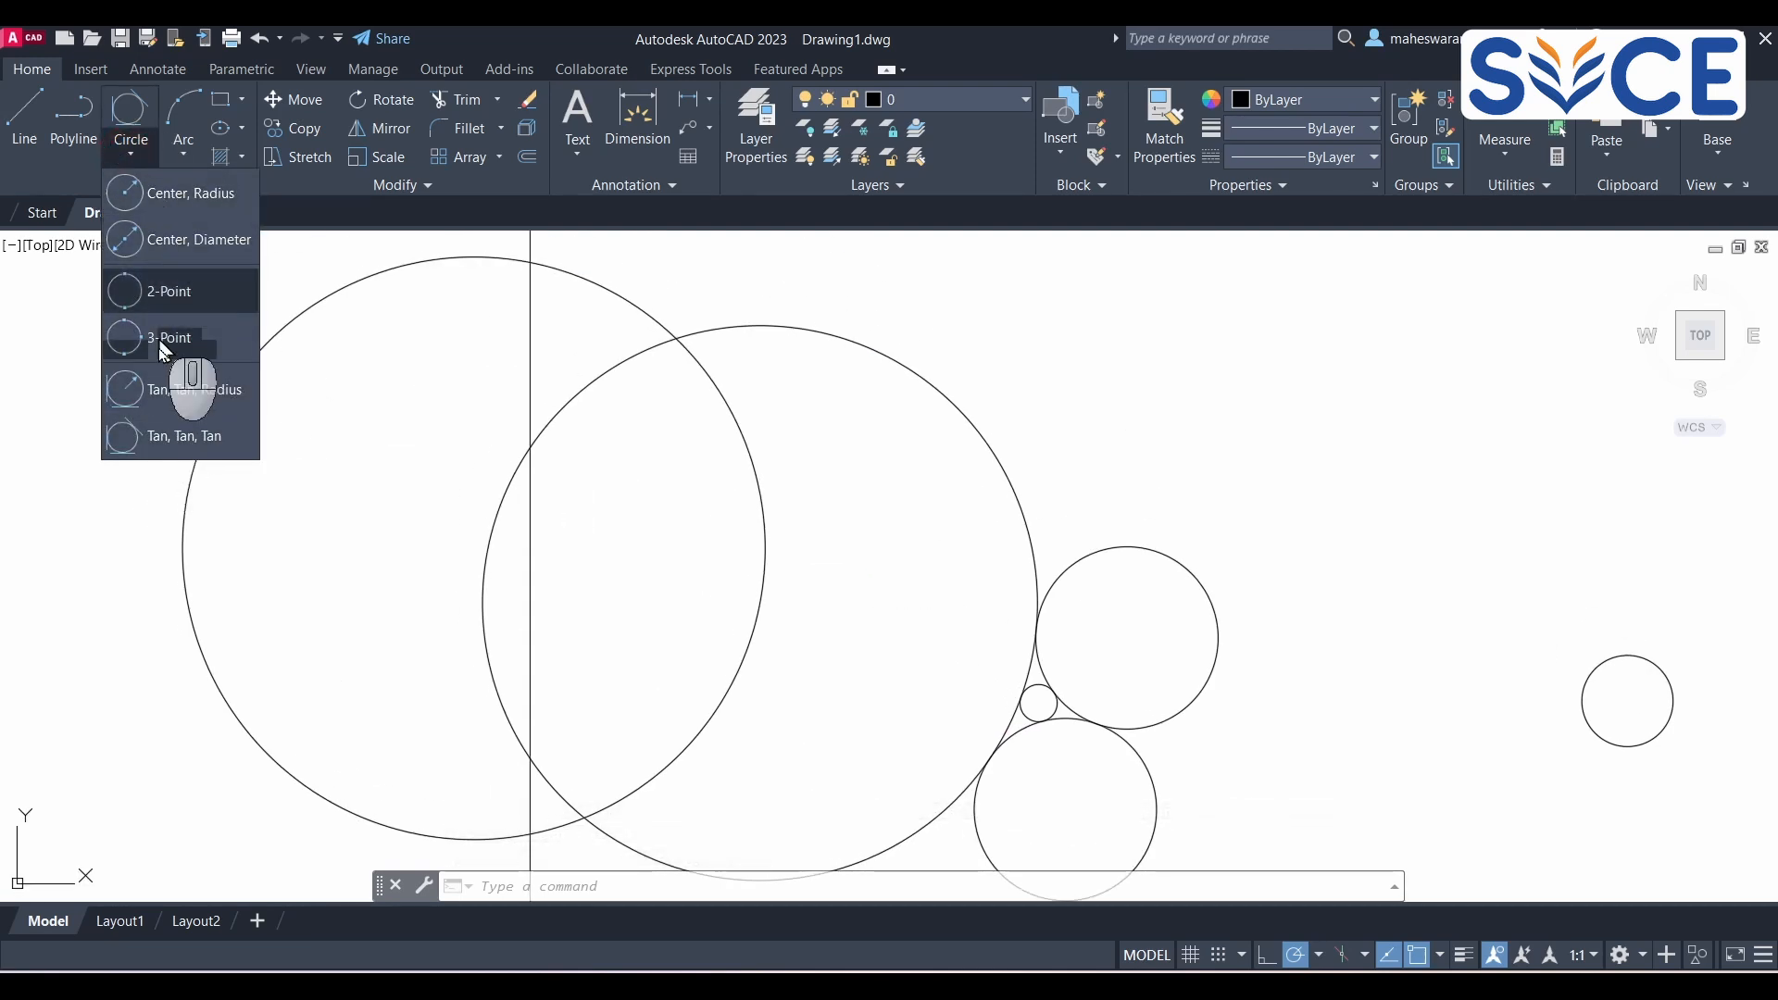
left_click(136, 157)
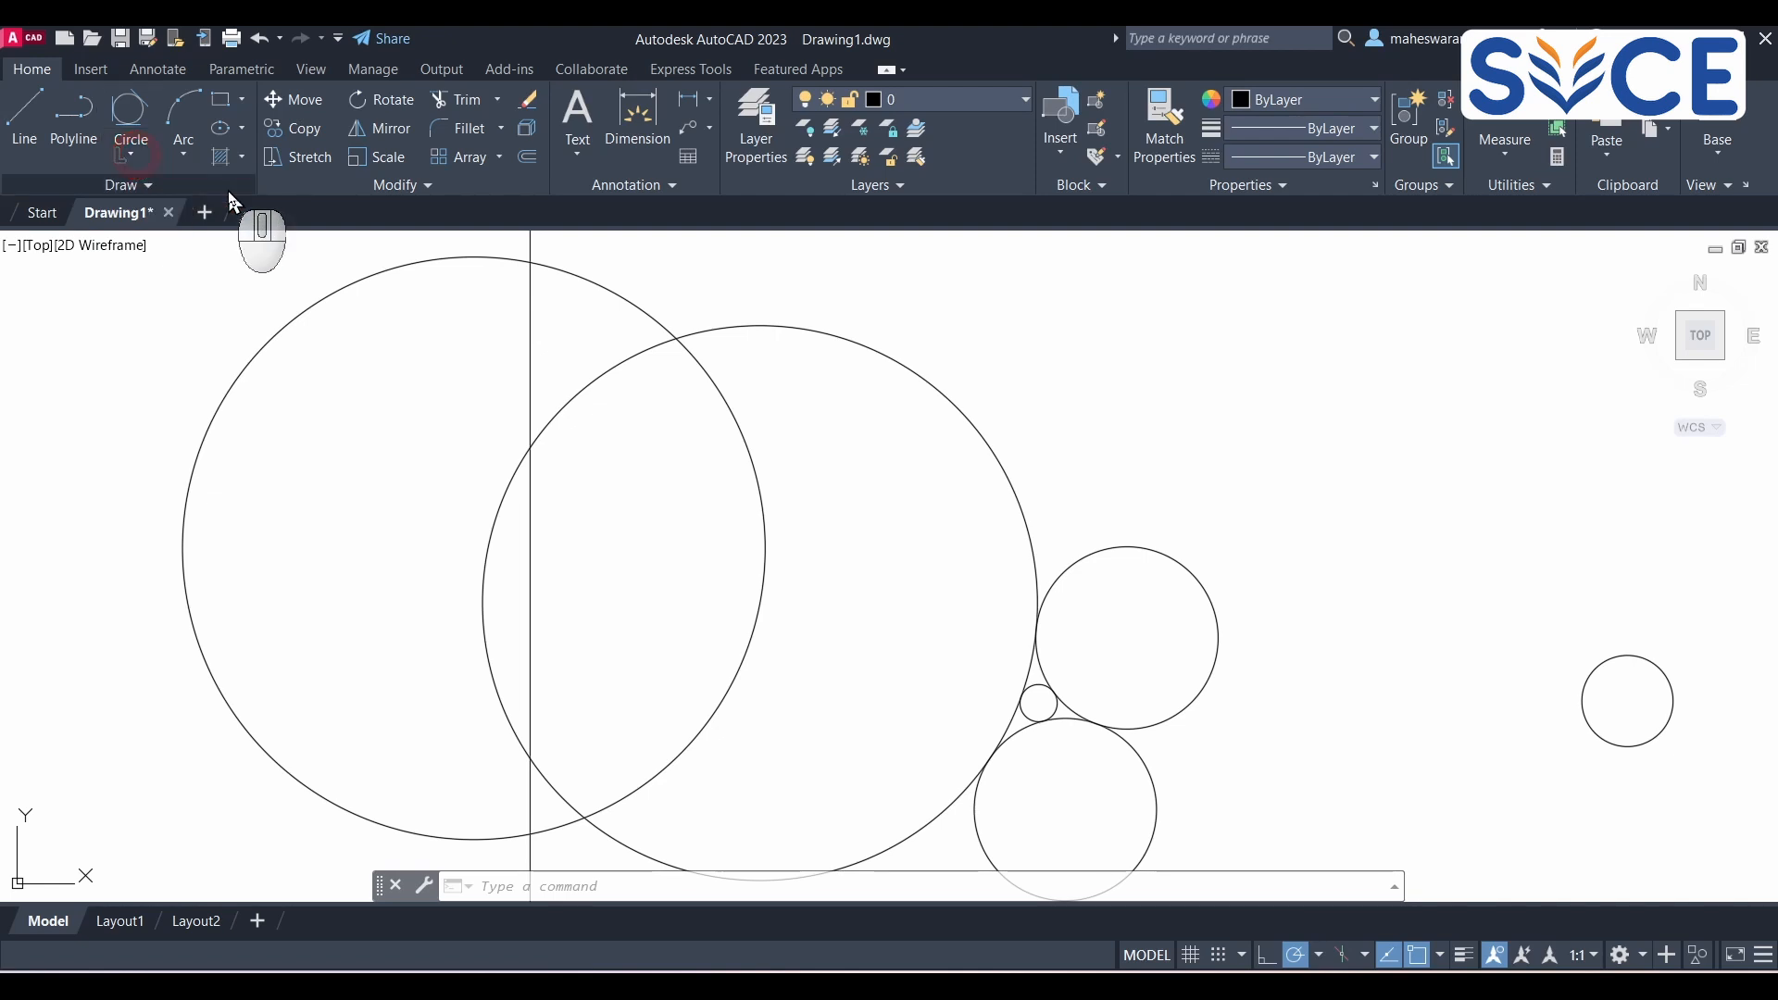
Step: Draw a short Center, Start, End arc in the sheet's upper right area, centered above and left of the 25 mm diameter circle
scroll(856, 493, "down", 2)
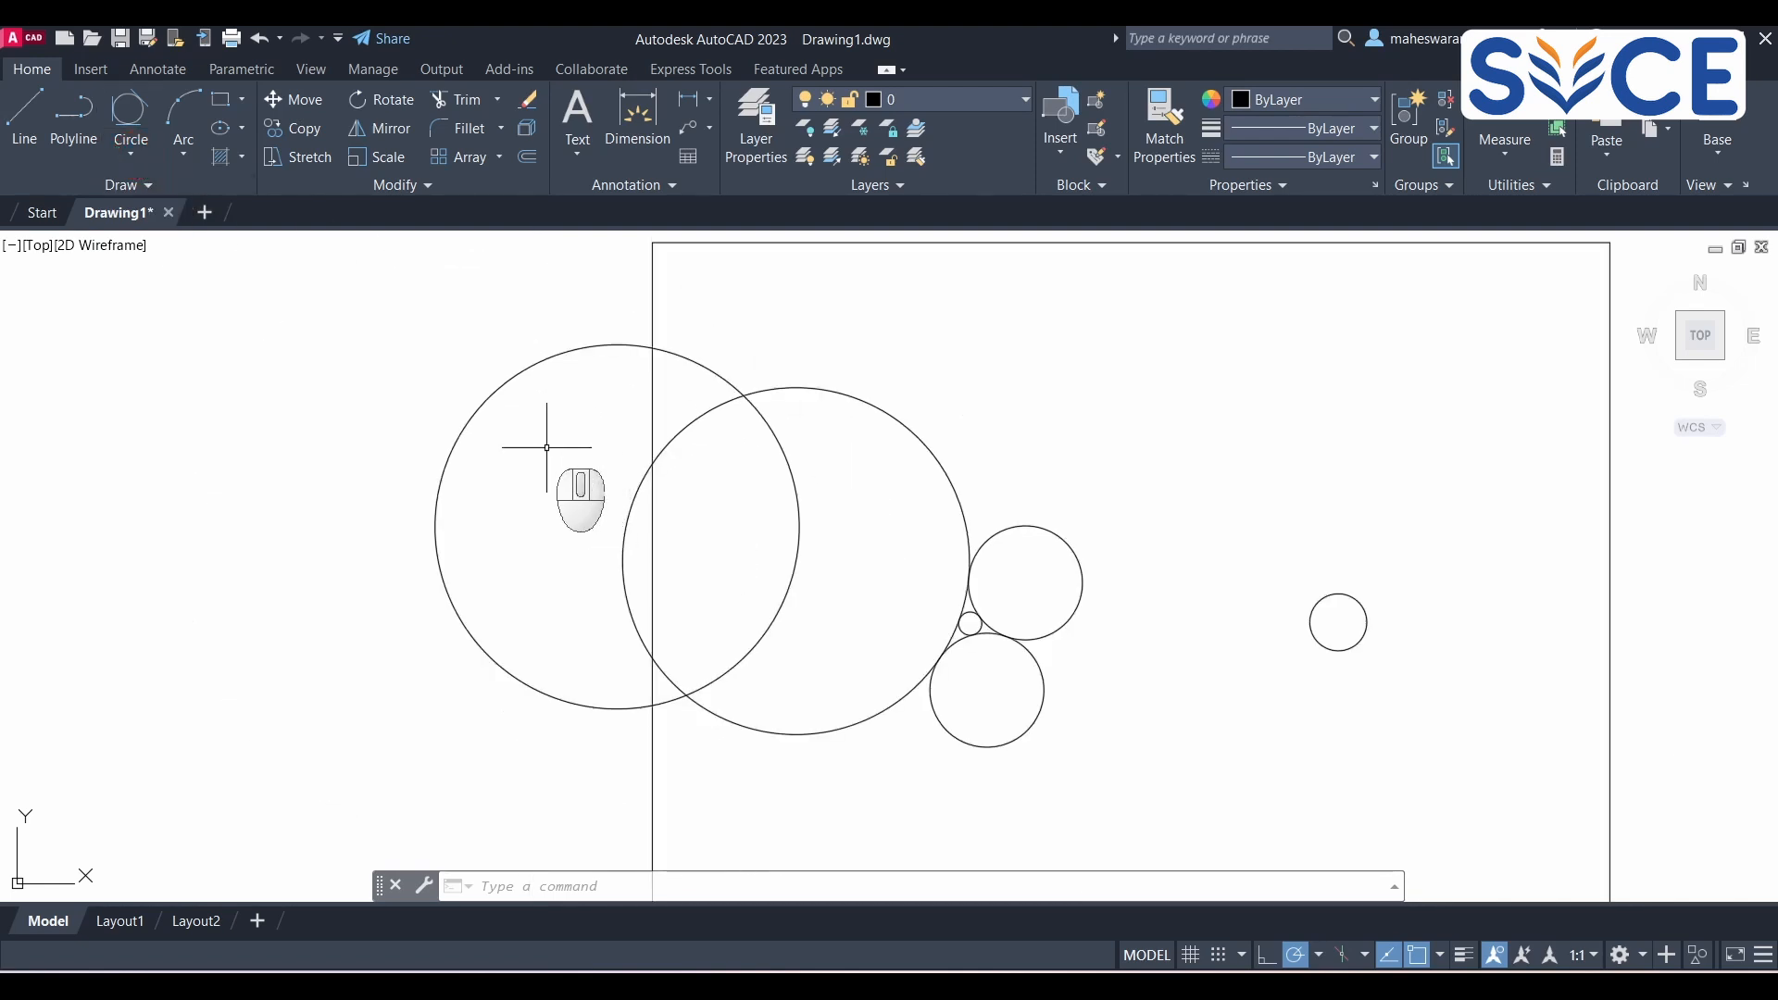
left_click(182, 155)
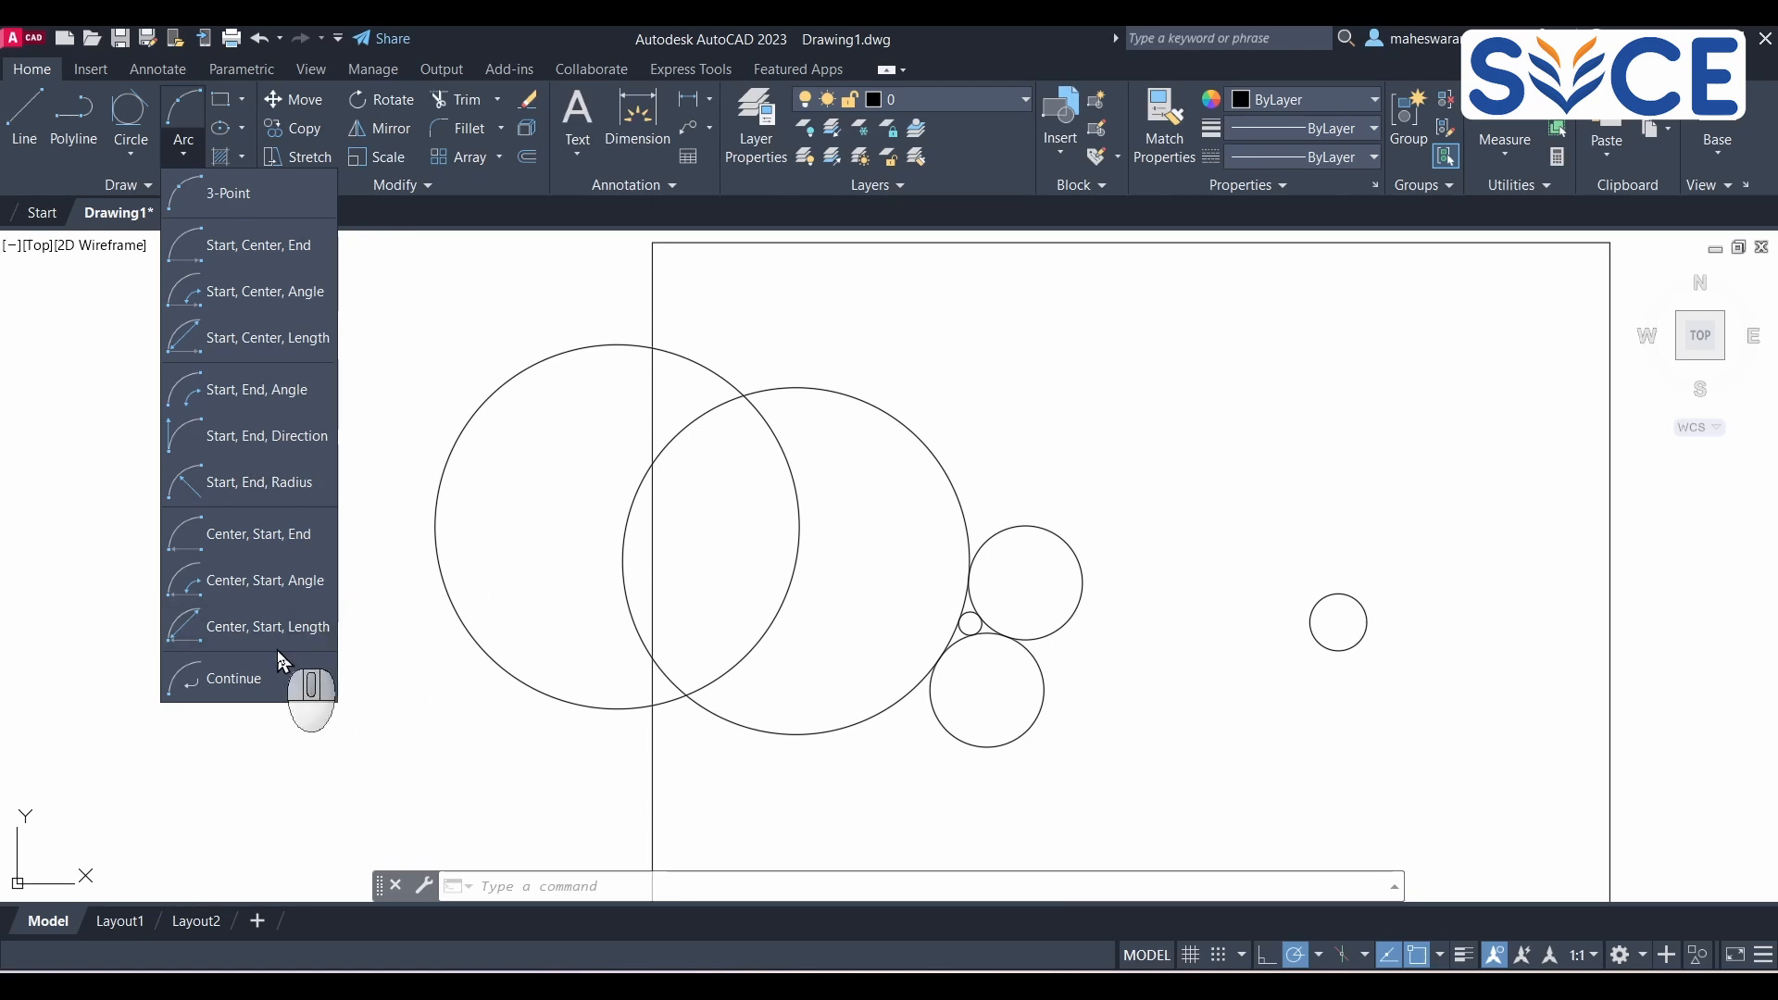
left_click(233, 537)
left_click(1255, 484)
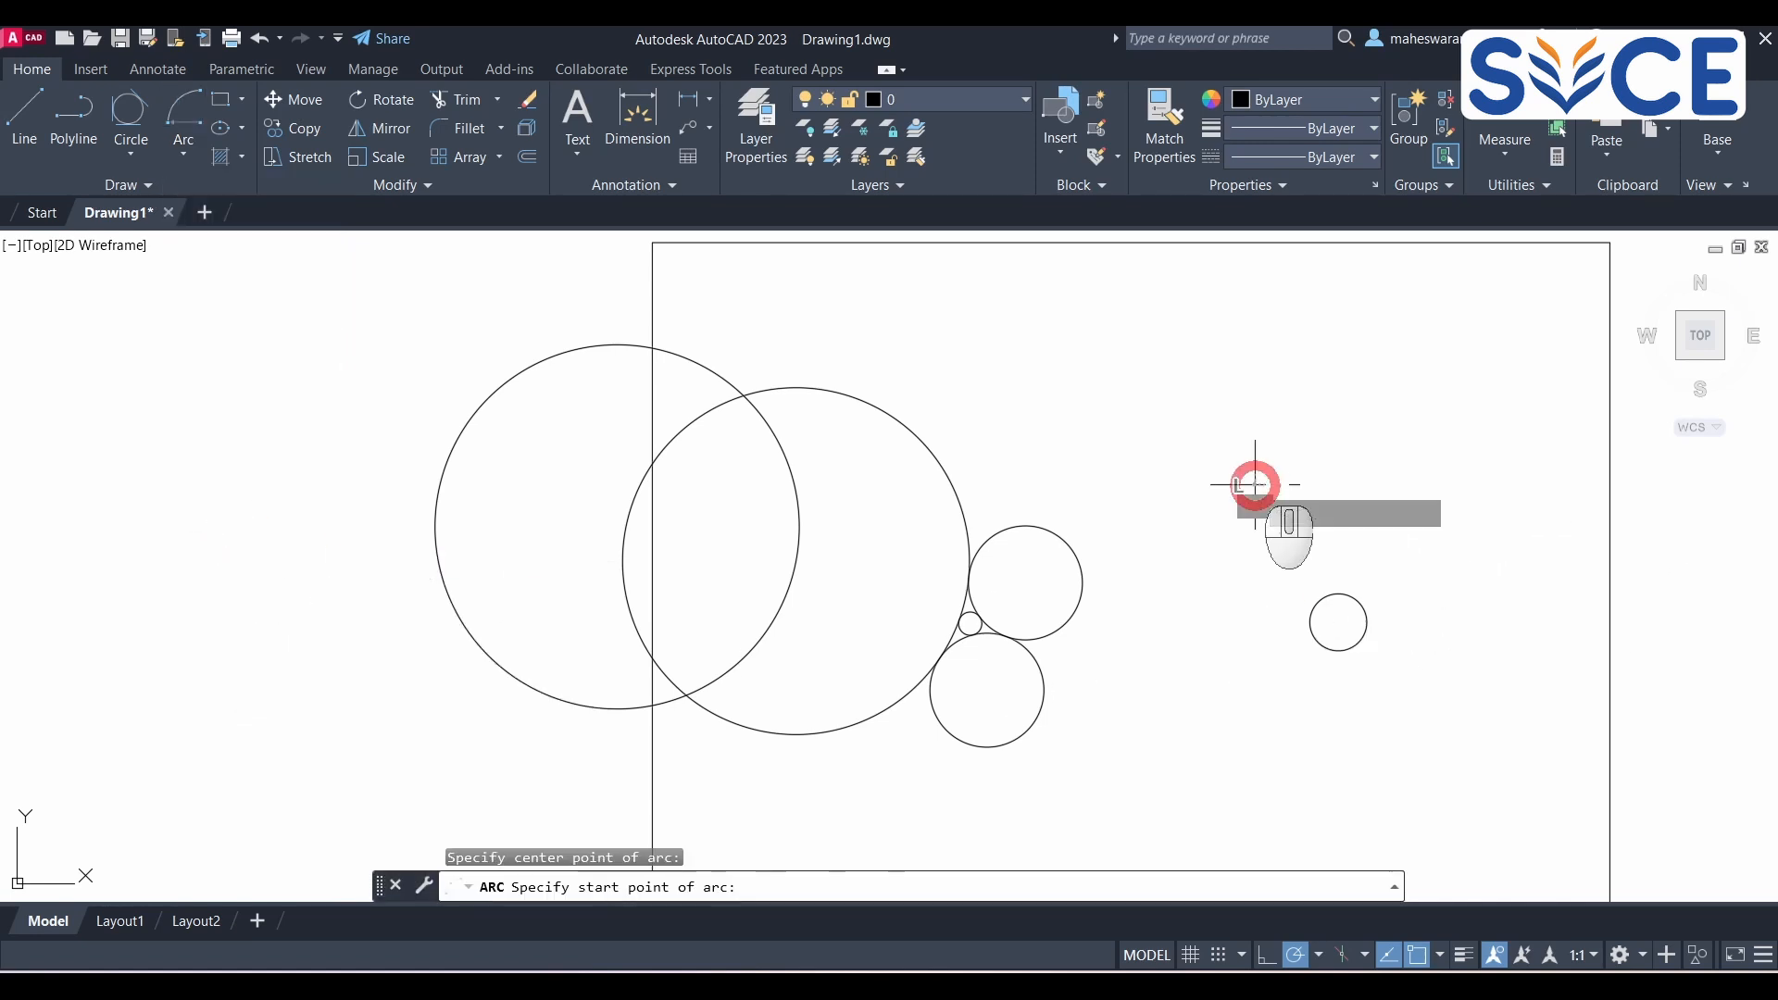
left_click(1510, 464)
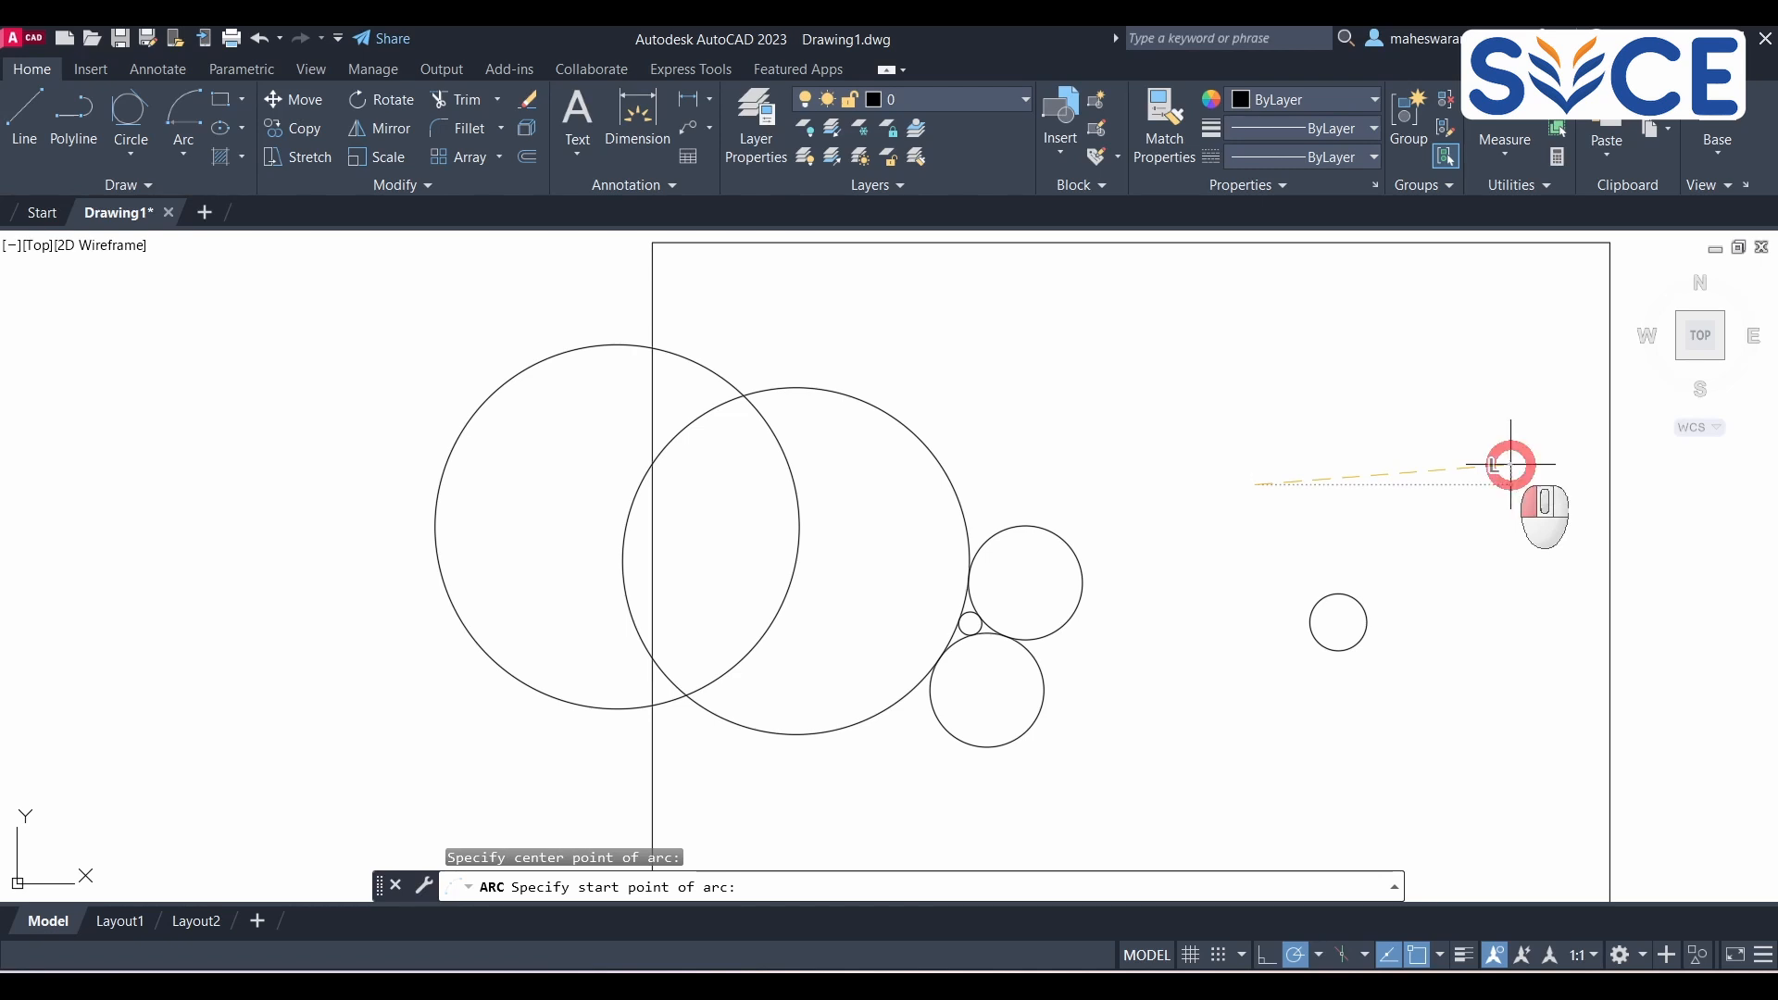
left_click(1323, 382)
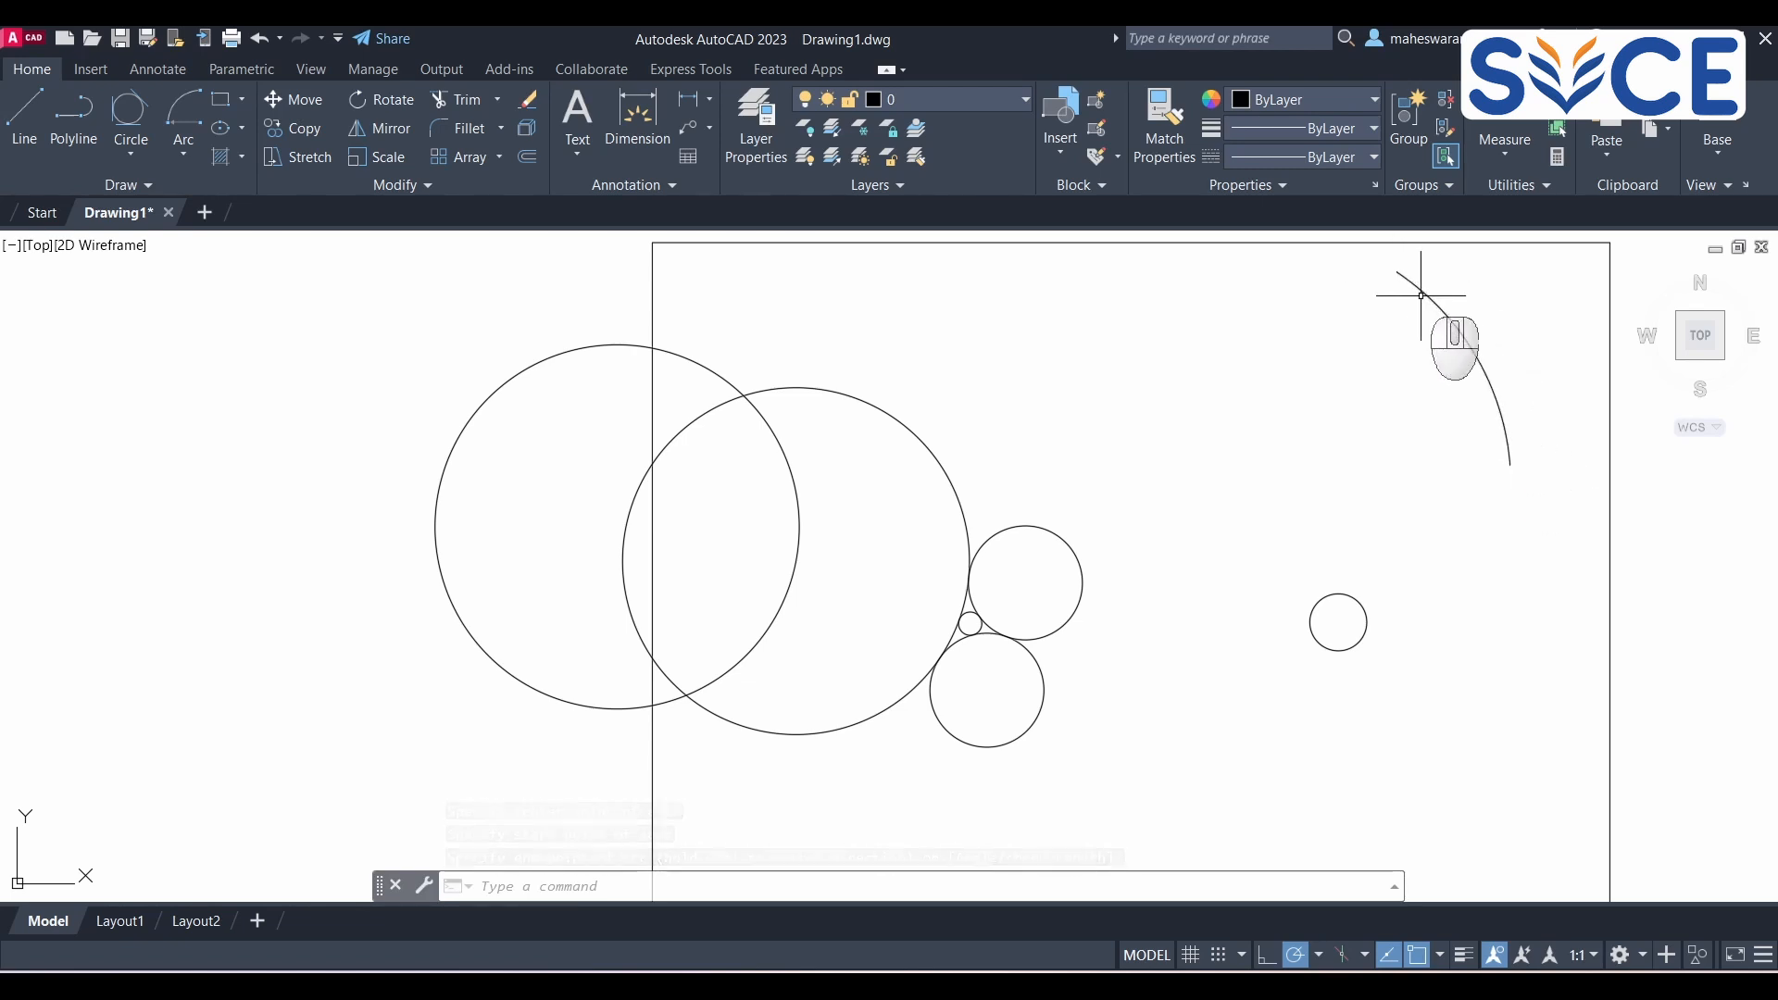
Step: Draw a nearly full Center, Start, End arc around almost the same center, inside the first arc and enclosing the 25 mm diameter circle
left_click(183, 108)
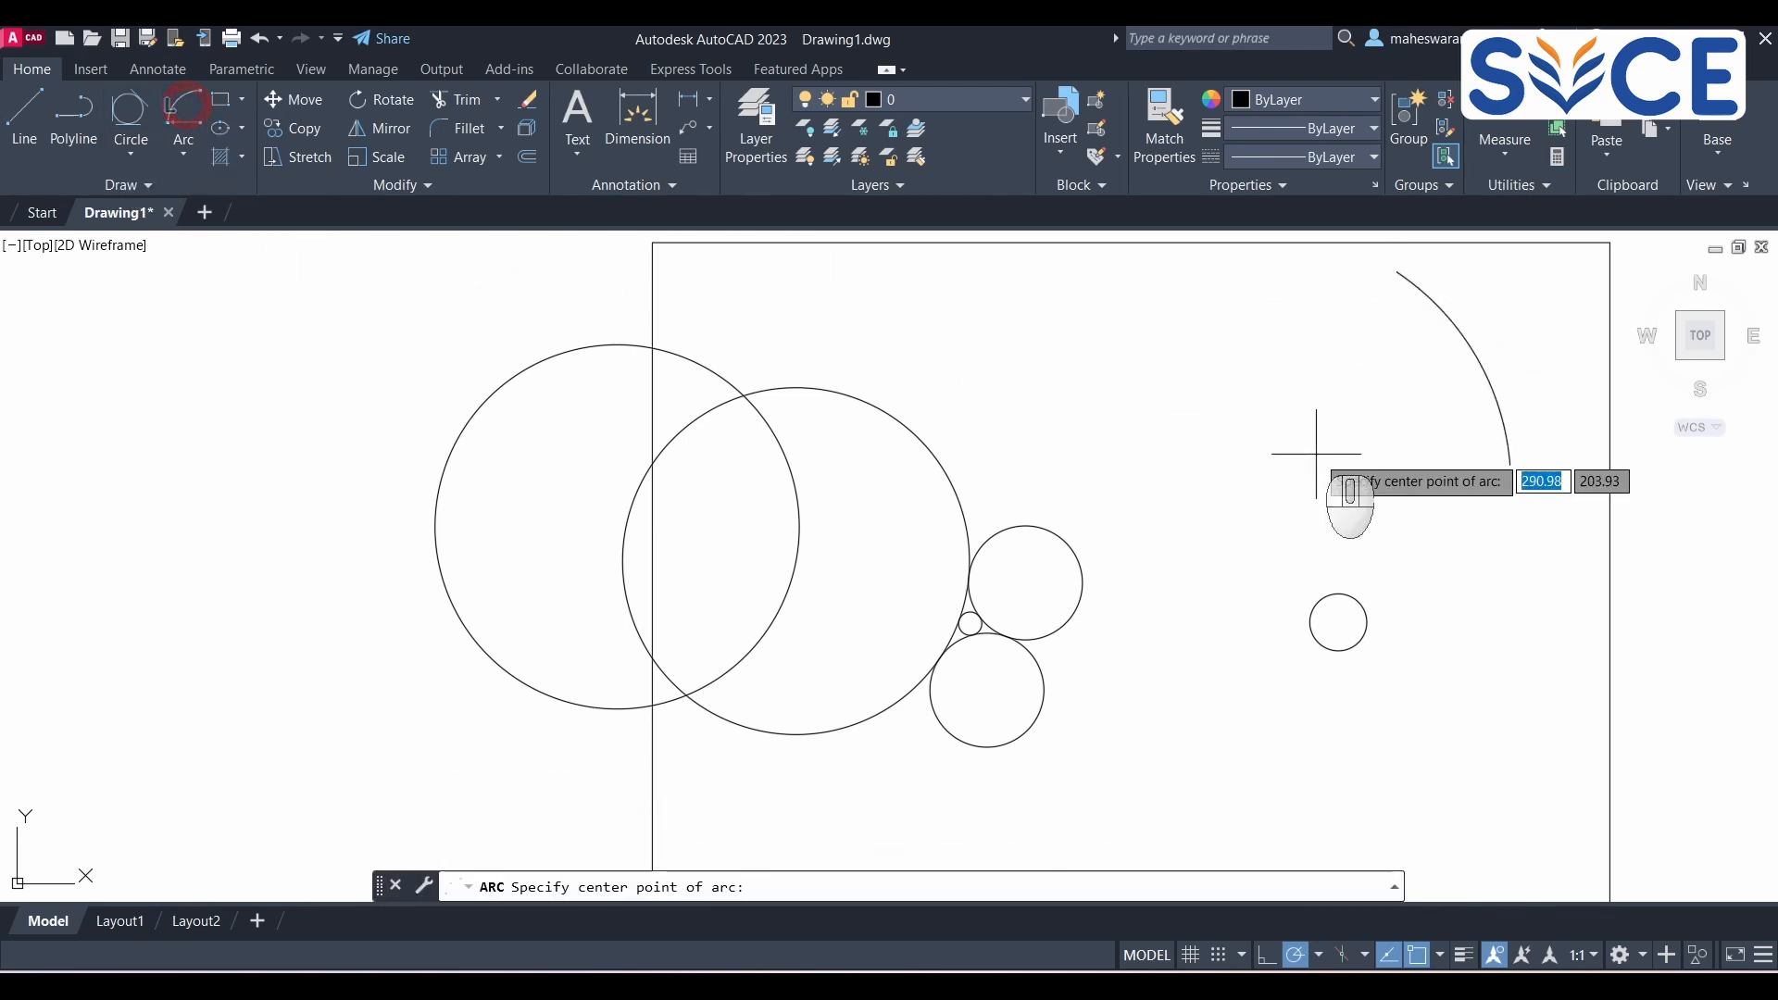
left_click(1252, 489)
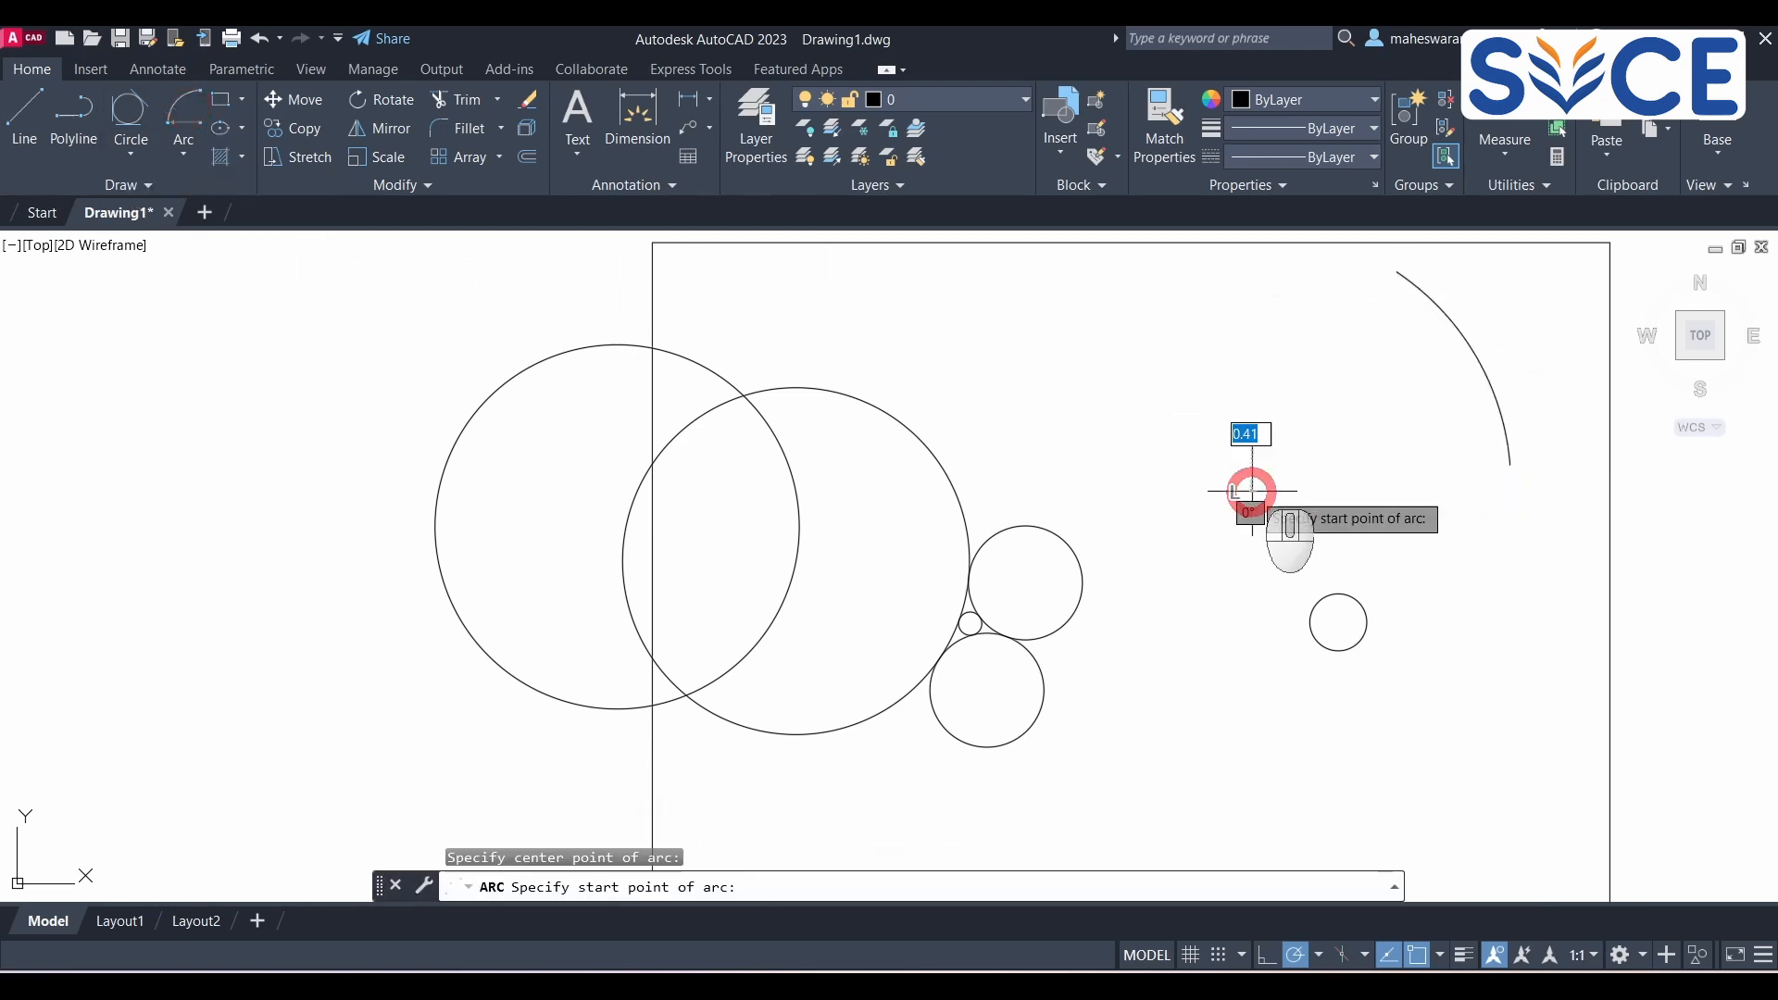
left_click(1367, 317)
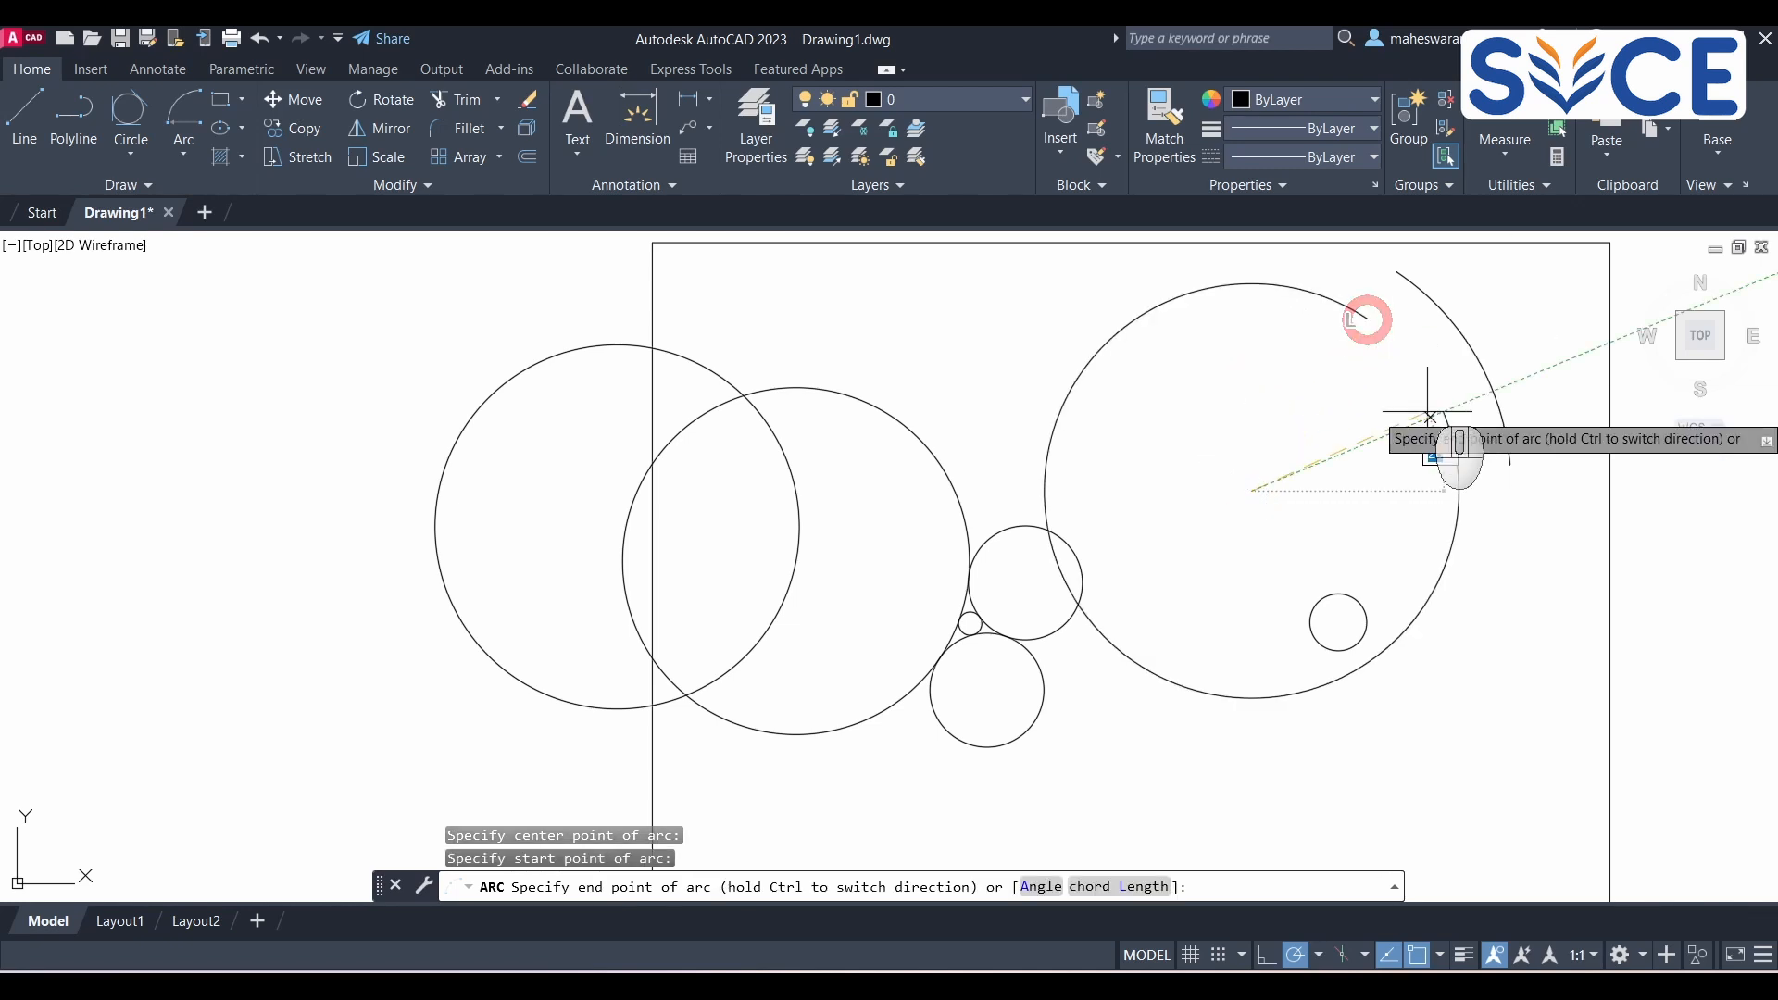
left_click(1459, 492)
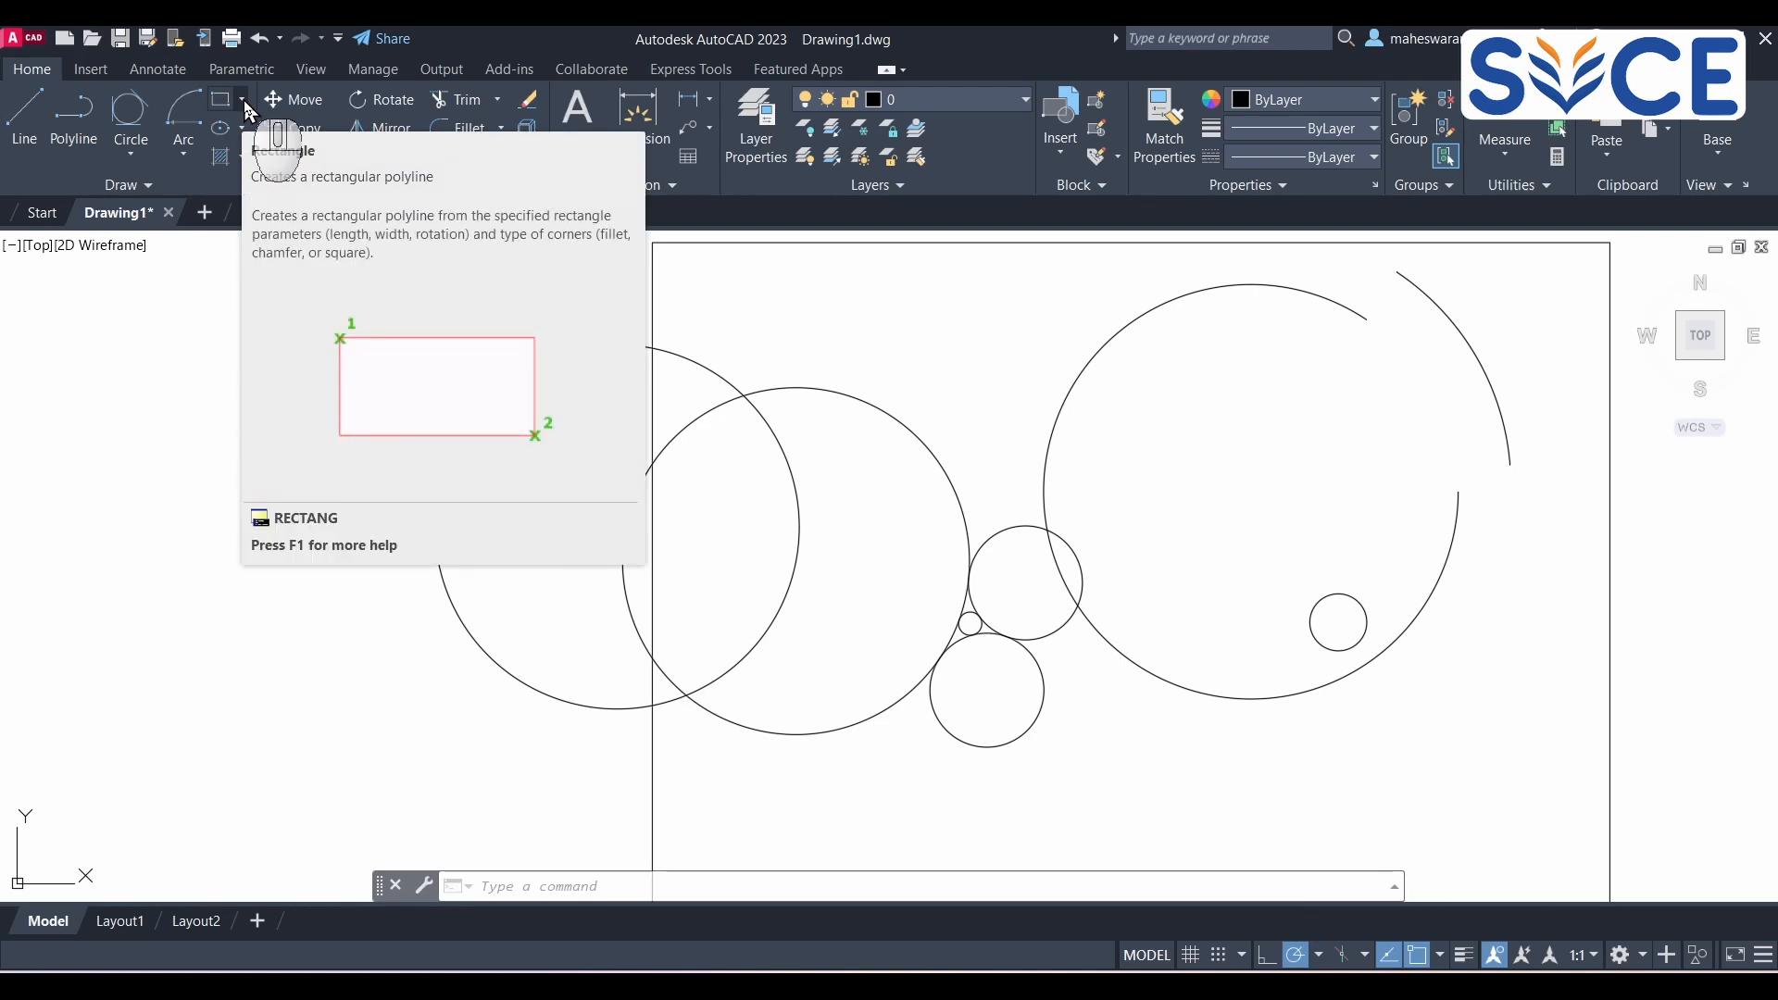
Step: Erase all the circles in the drawing, leaving the two arcs and the sheet border
left_click(243, 100)
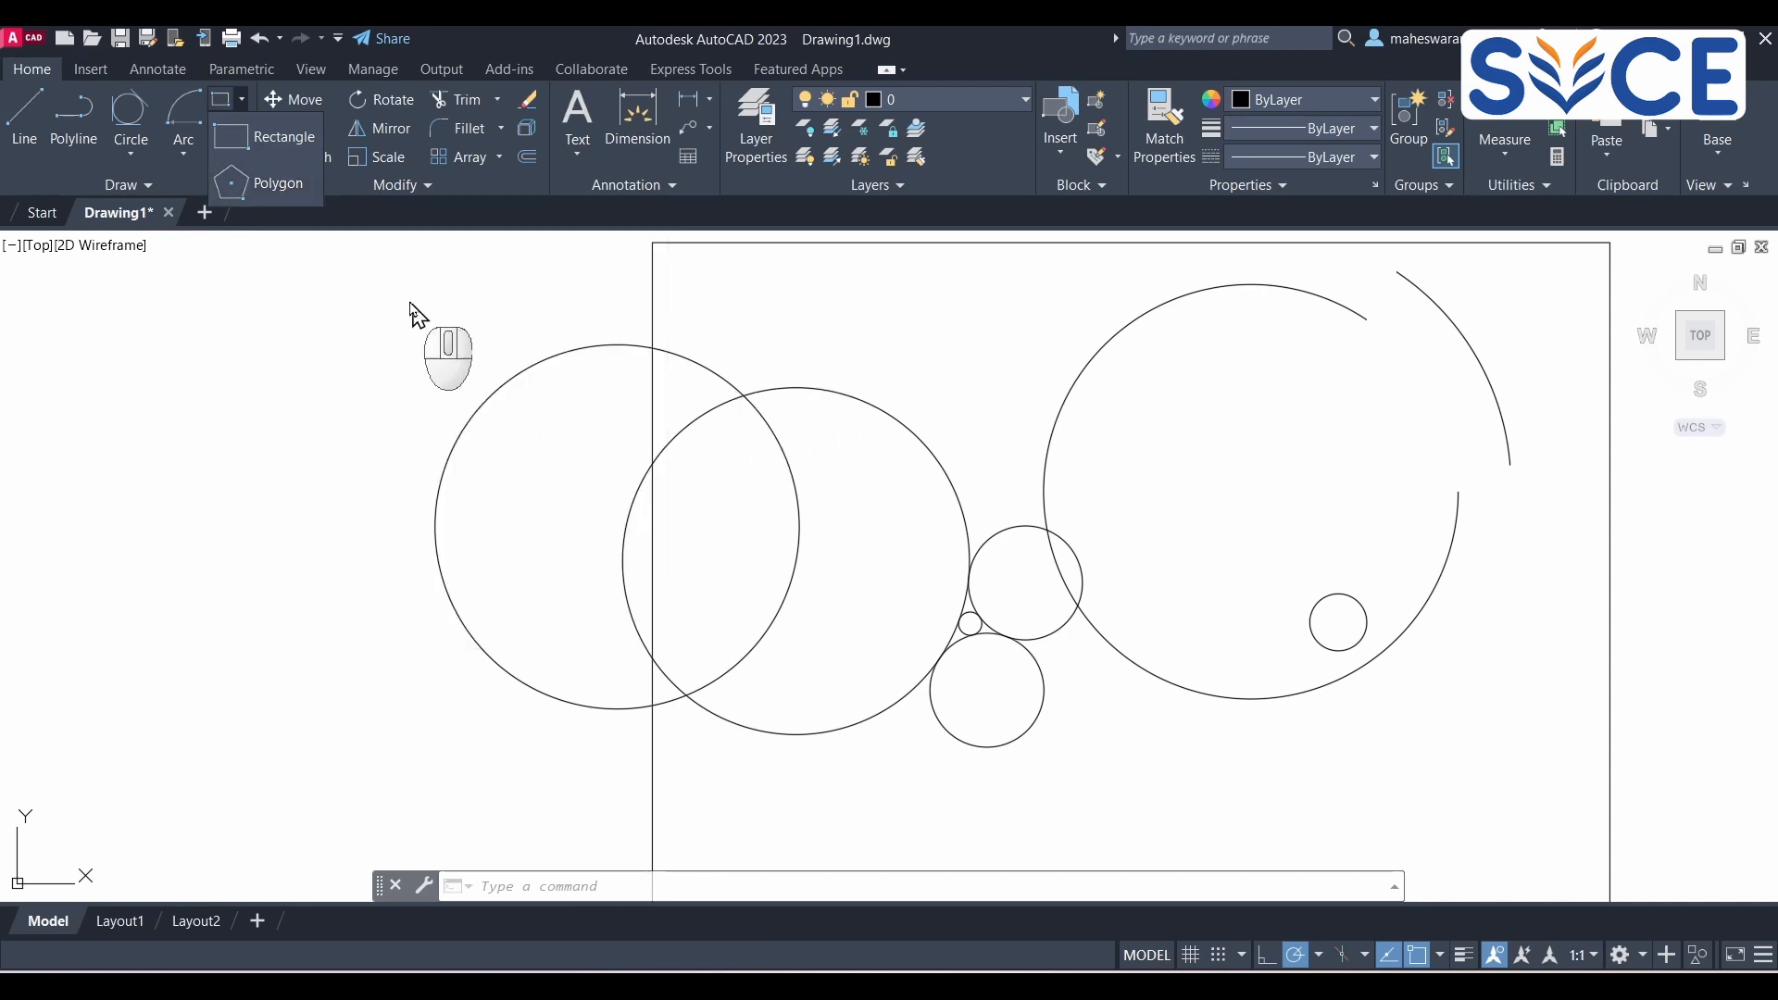
left_click(368, 286)
mouse_move(306, 325)
left_mouse_down()
mouse_move(1519, 682)
mouse_move(1454, 755)
left_mouse_up()
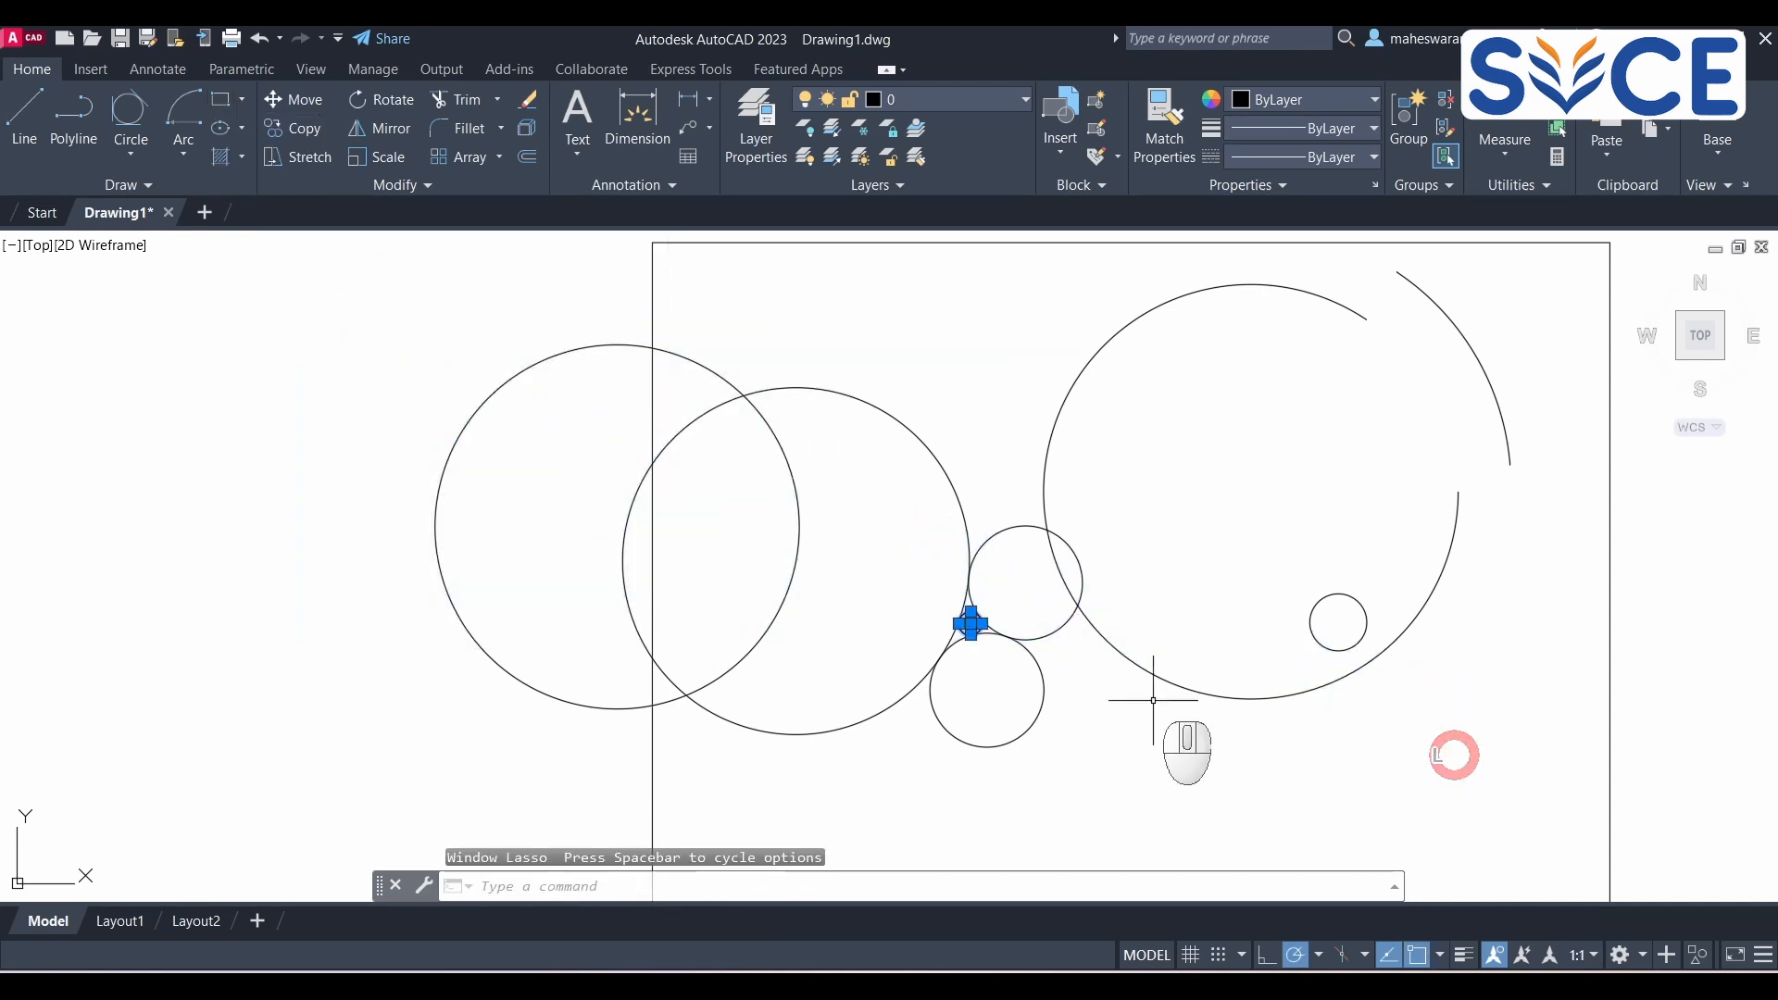
left_click(389, 319)
left_click(1488, 790)
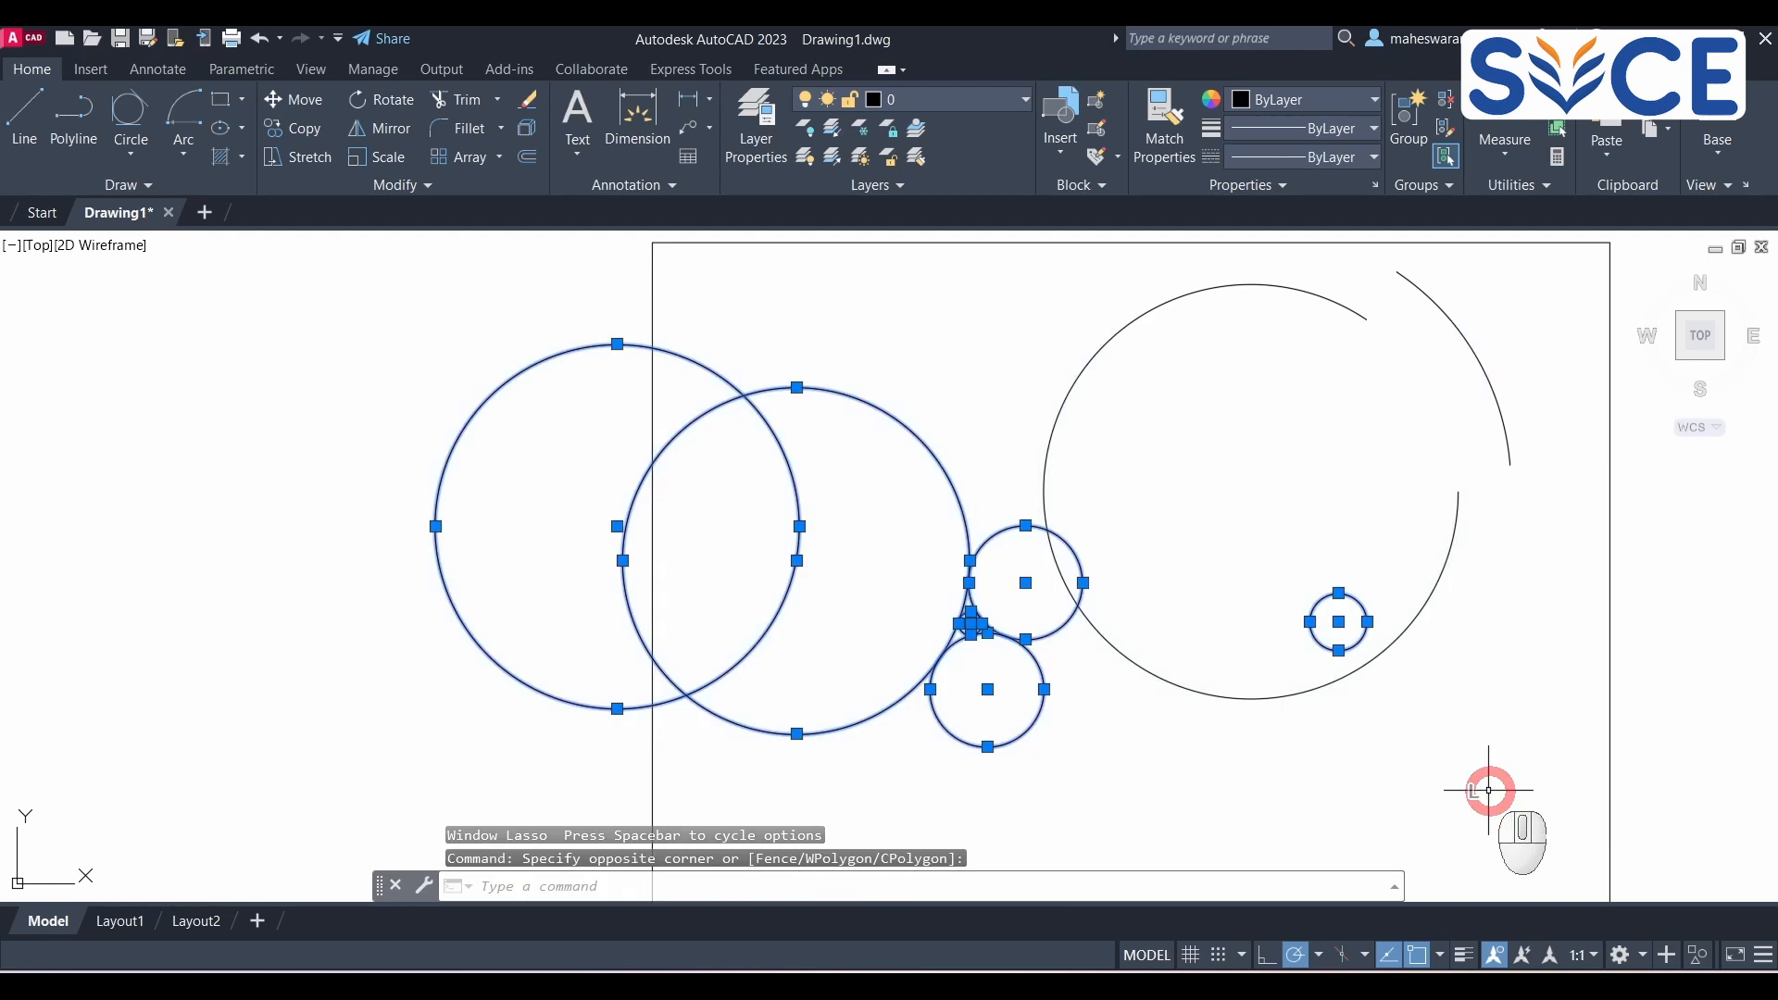
key("Delete")
Step: Erase the nearly full arc and the short arc in the sheet's upper right area
left_click(1372, 659)
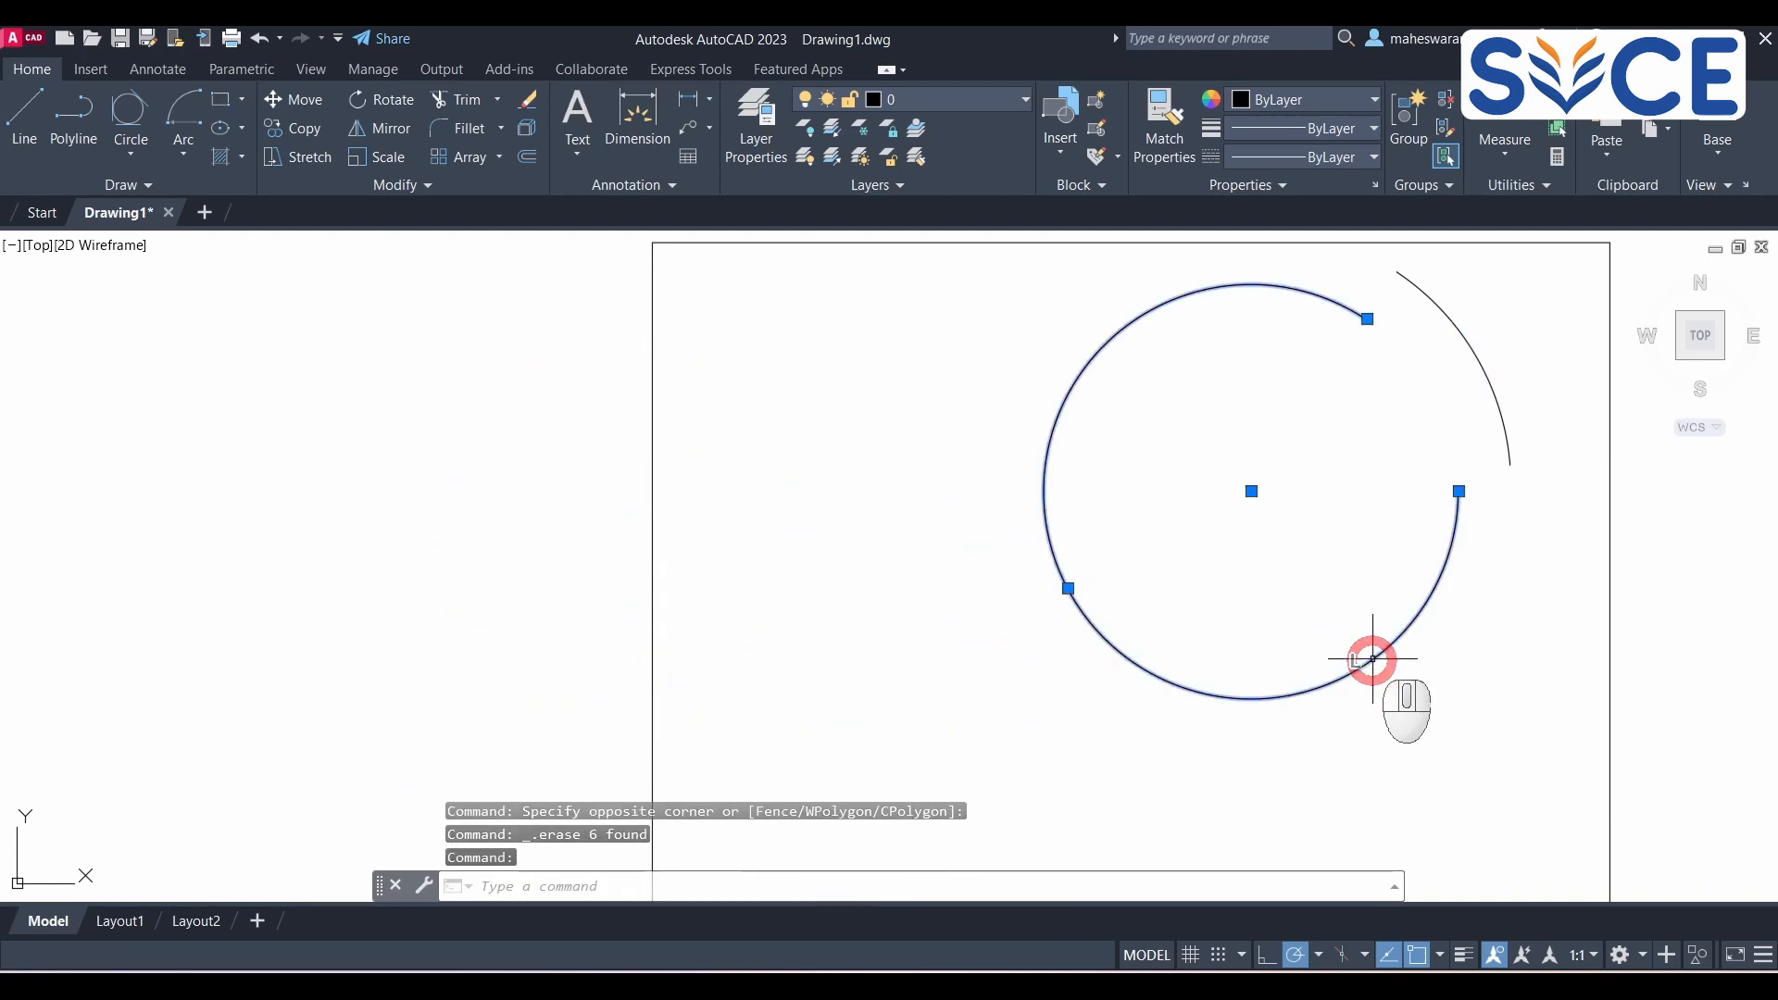
key("Delete")
left_click(1500, 413)
key("Delete")
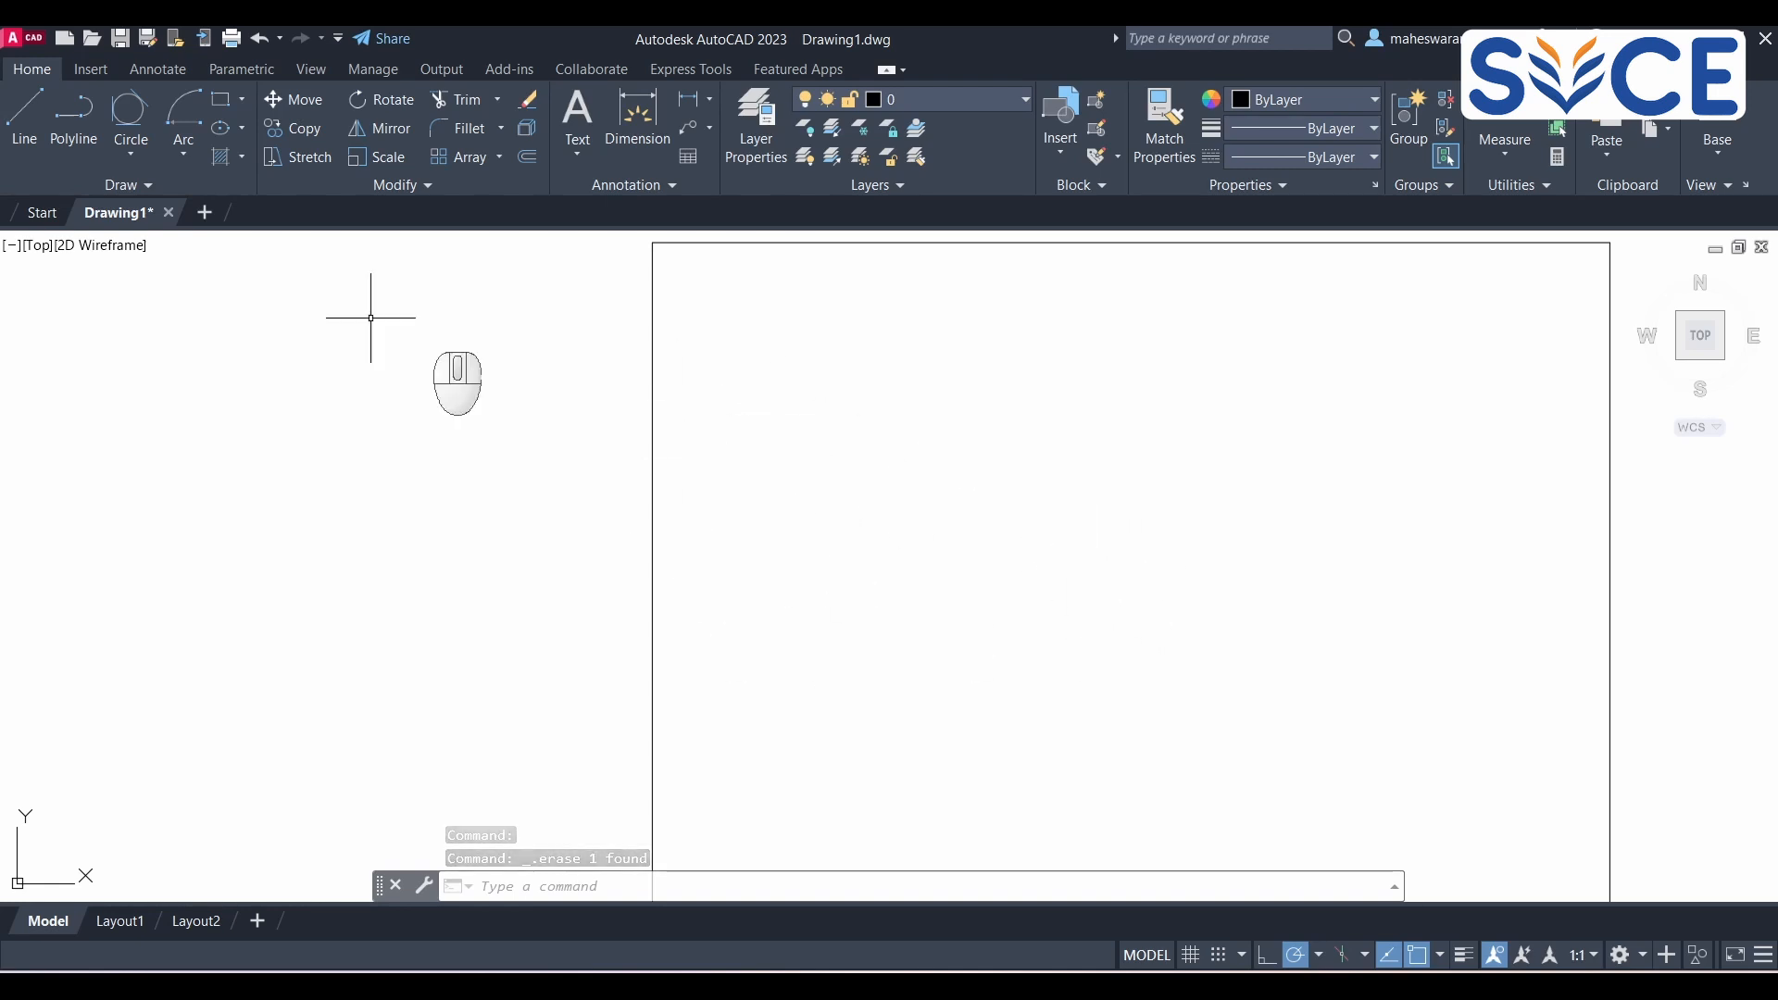
Step: Draw a five-sided polygon by its Edge in the middle of the sheet, with a horizontal base edge of 20 mm
left_click(241, 99)
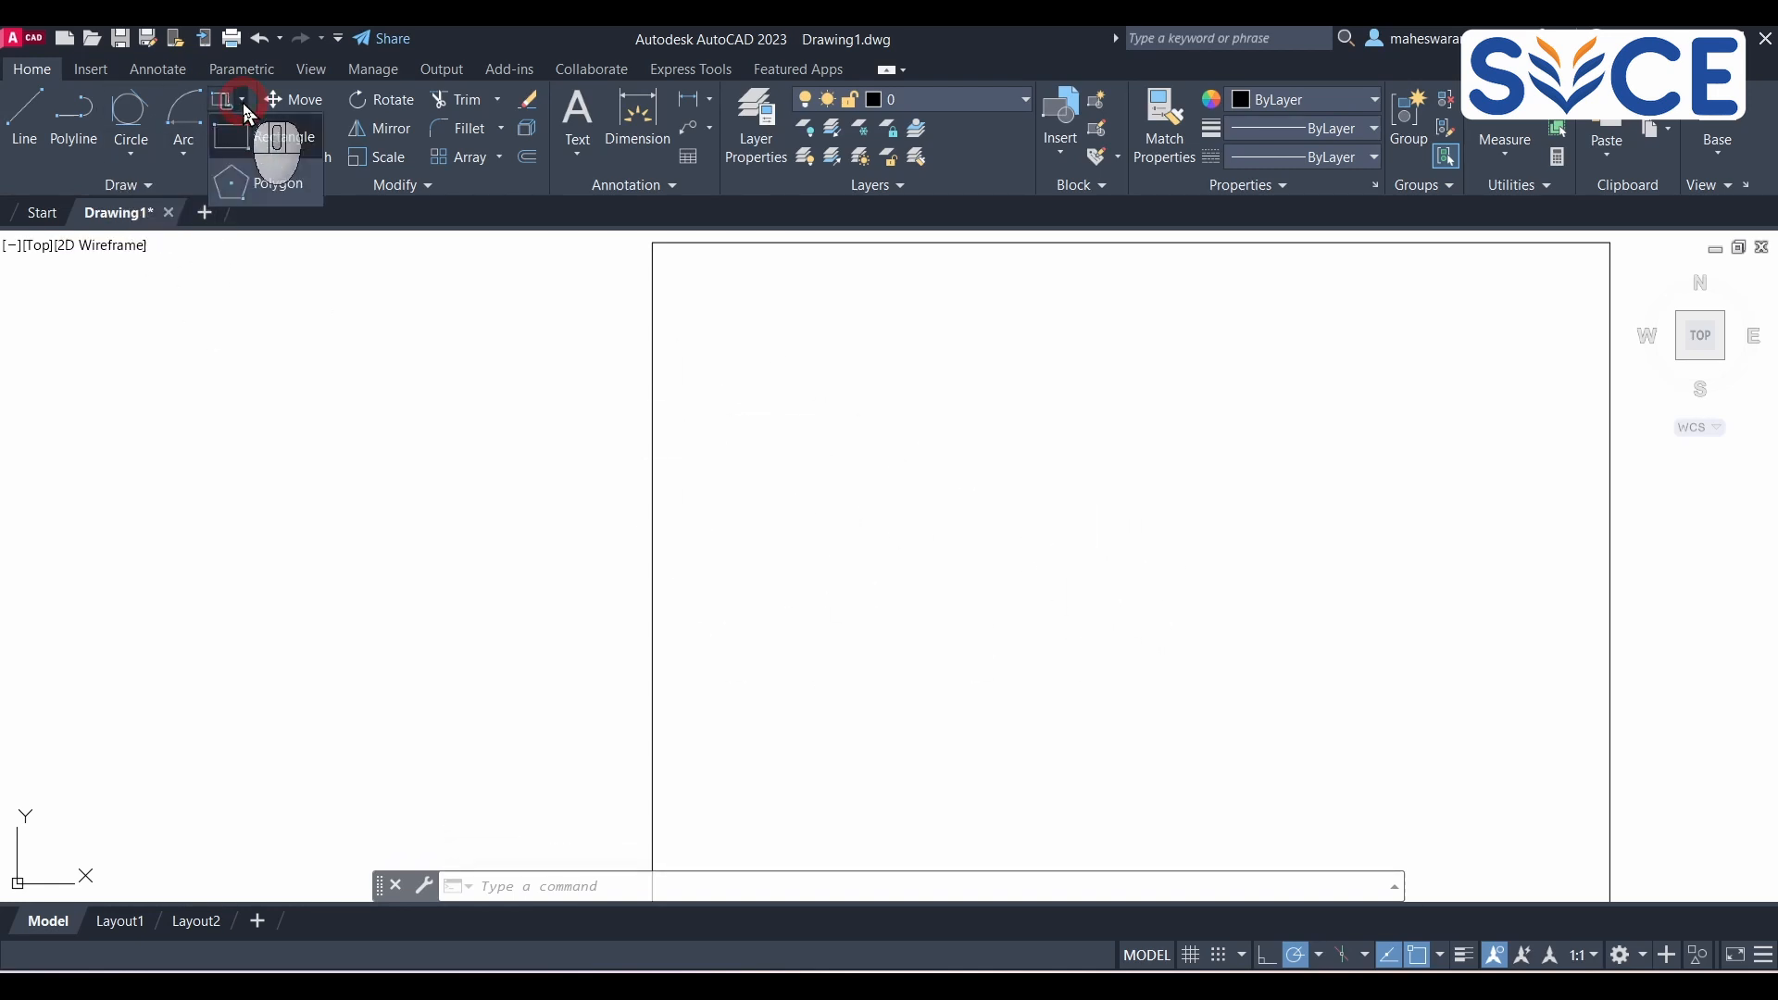
left_click(275, 174)
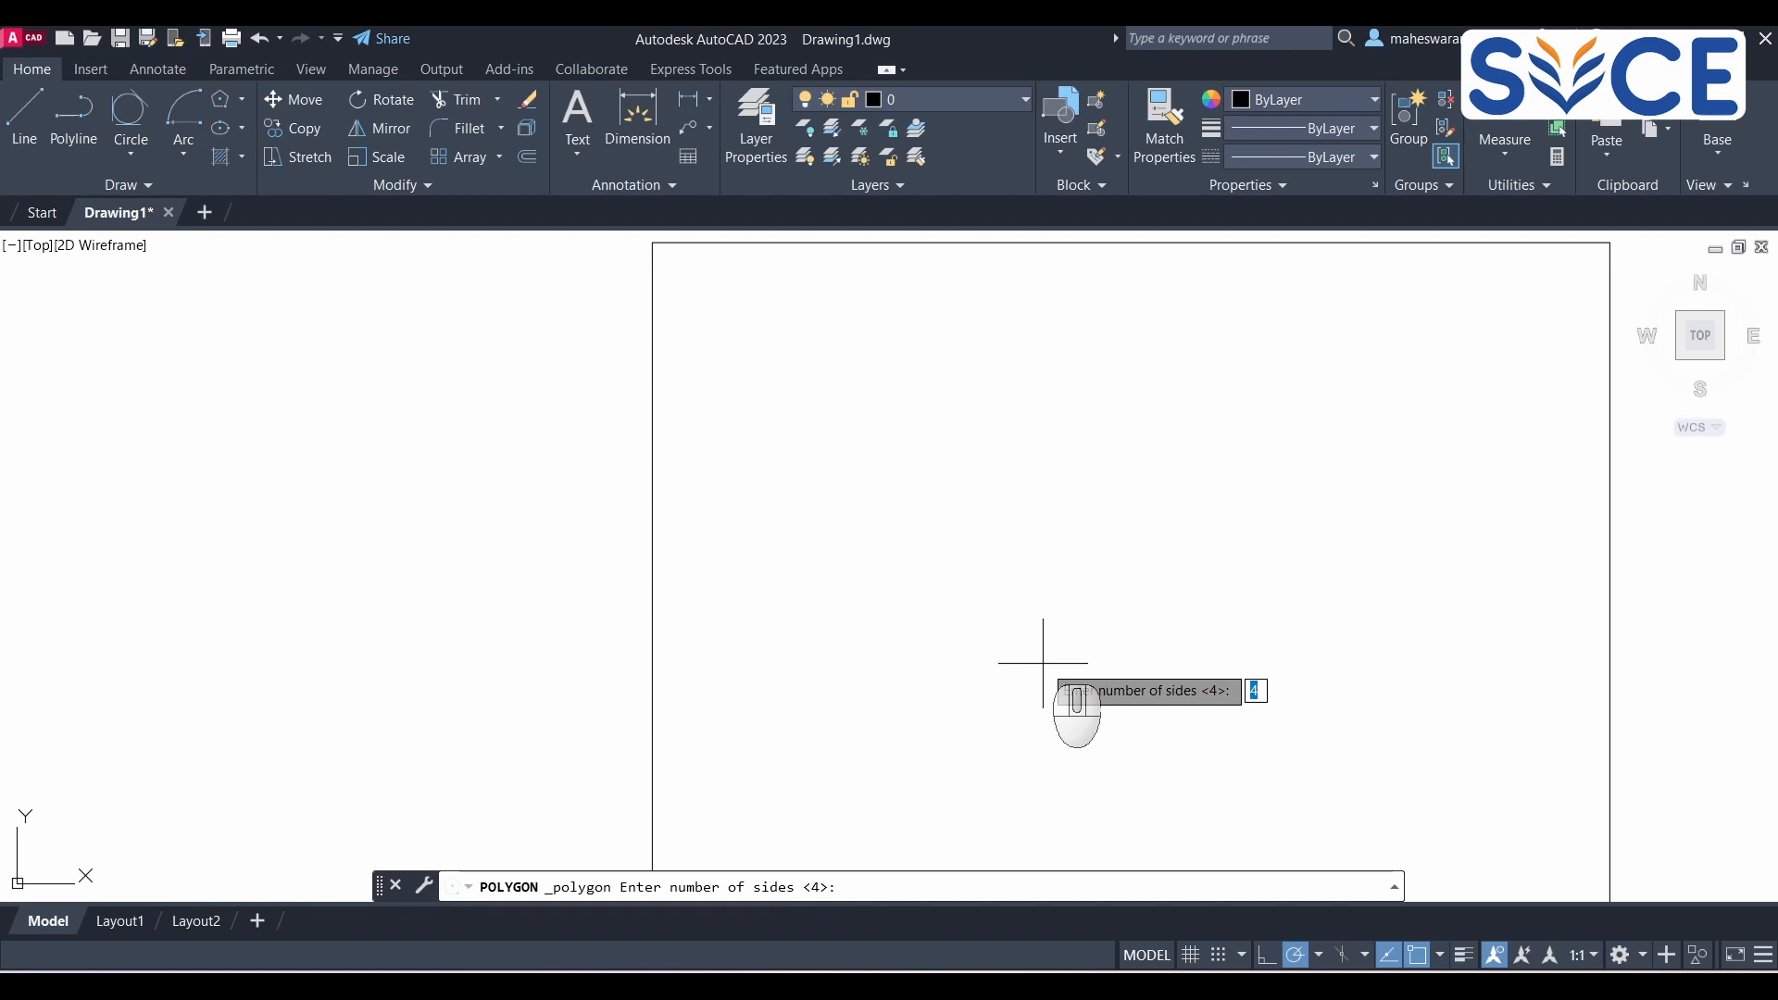
scroll(1043, 663, "up", 2)
scroll(1106, 620, "down", 2)
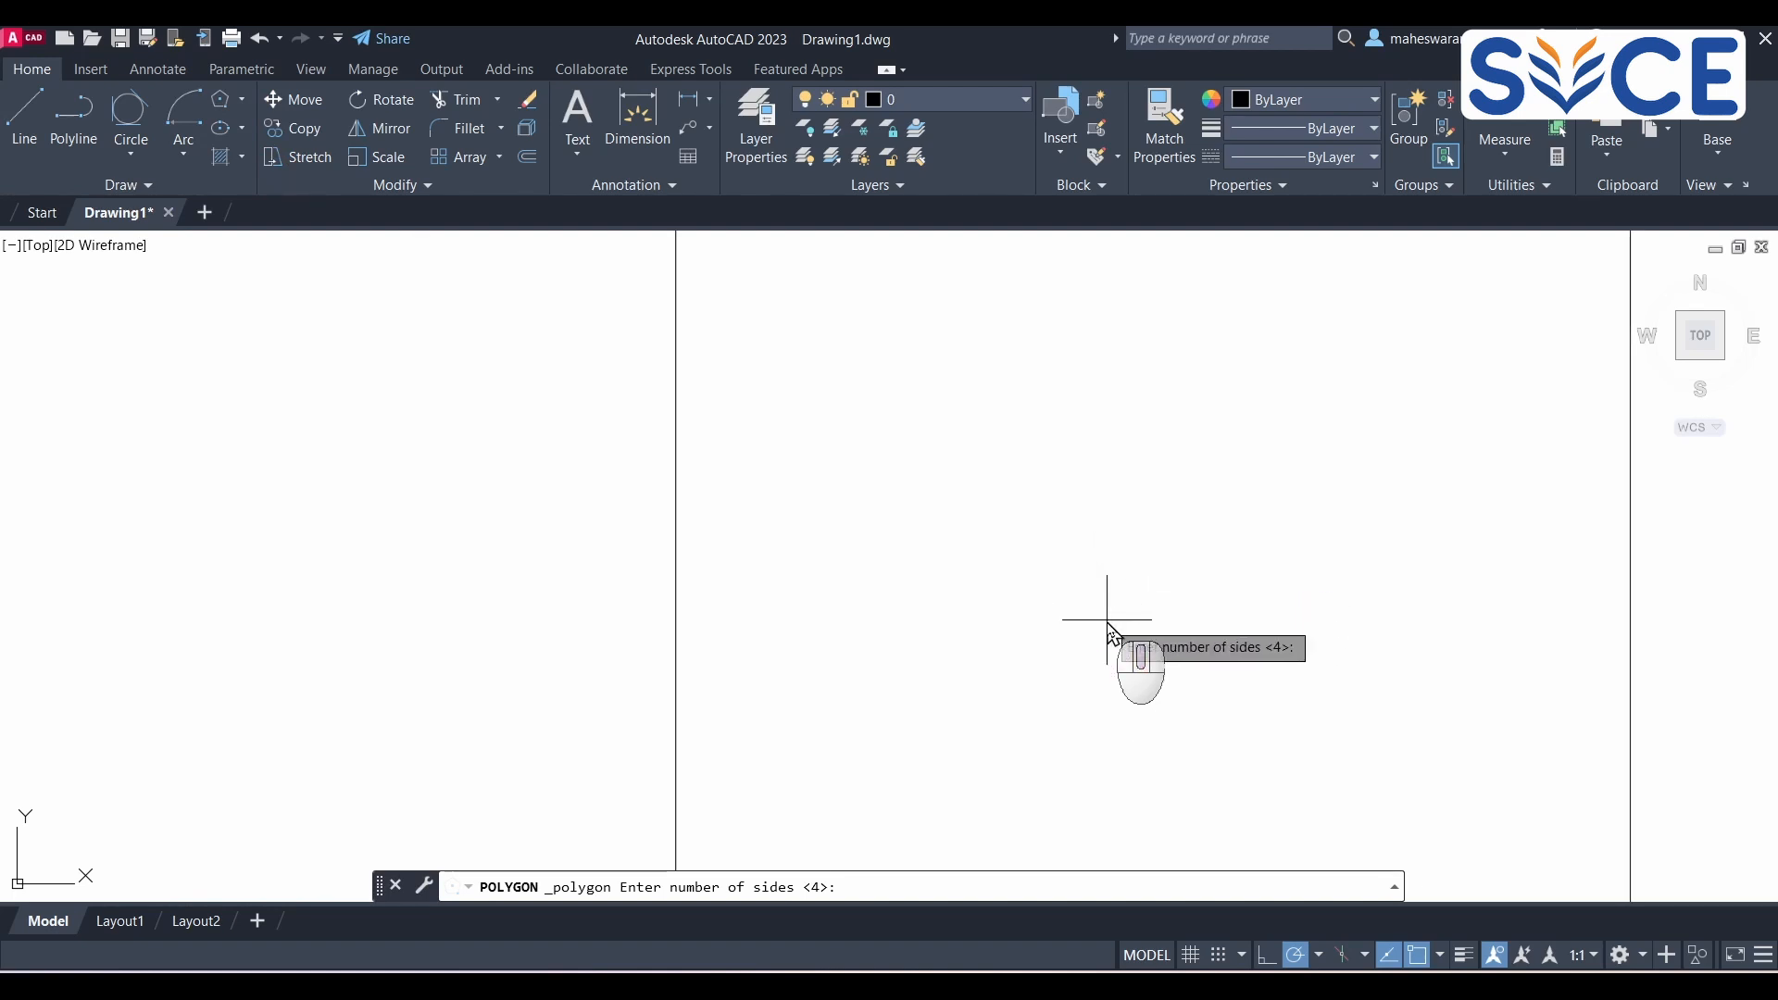
key("Return")
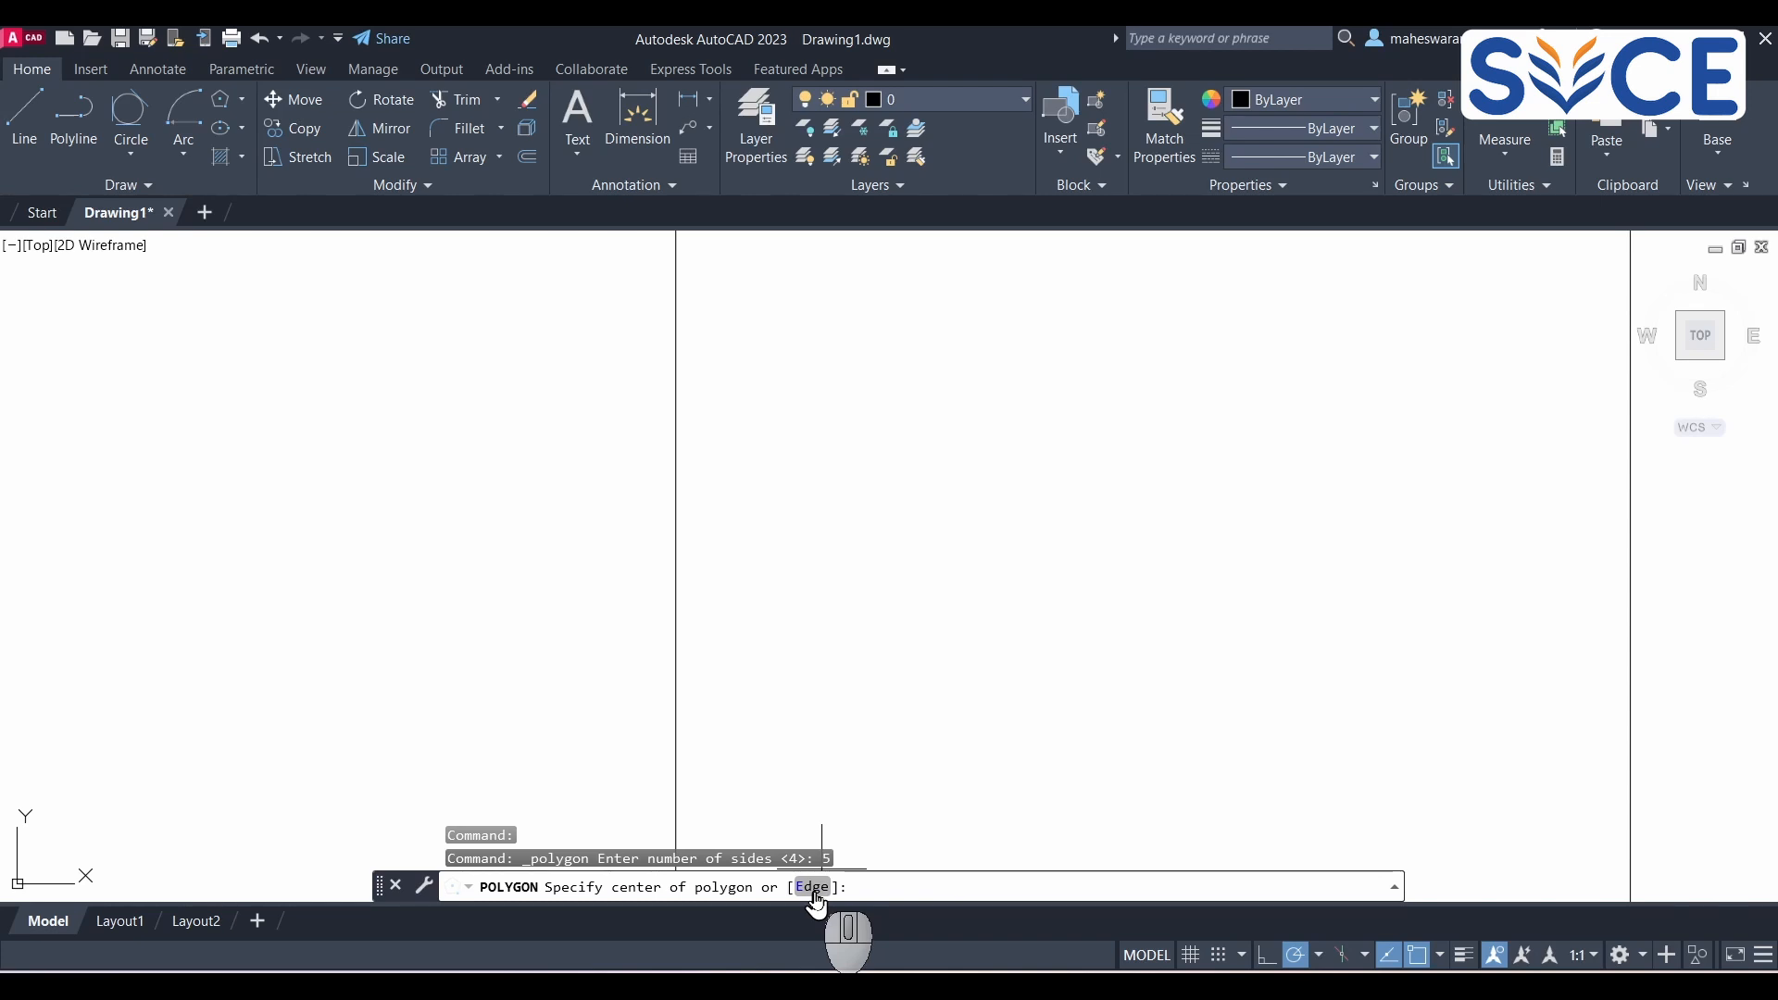
left_click(886, 888)
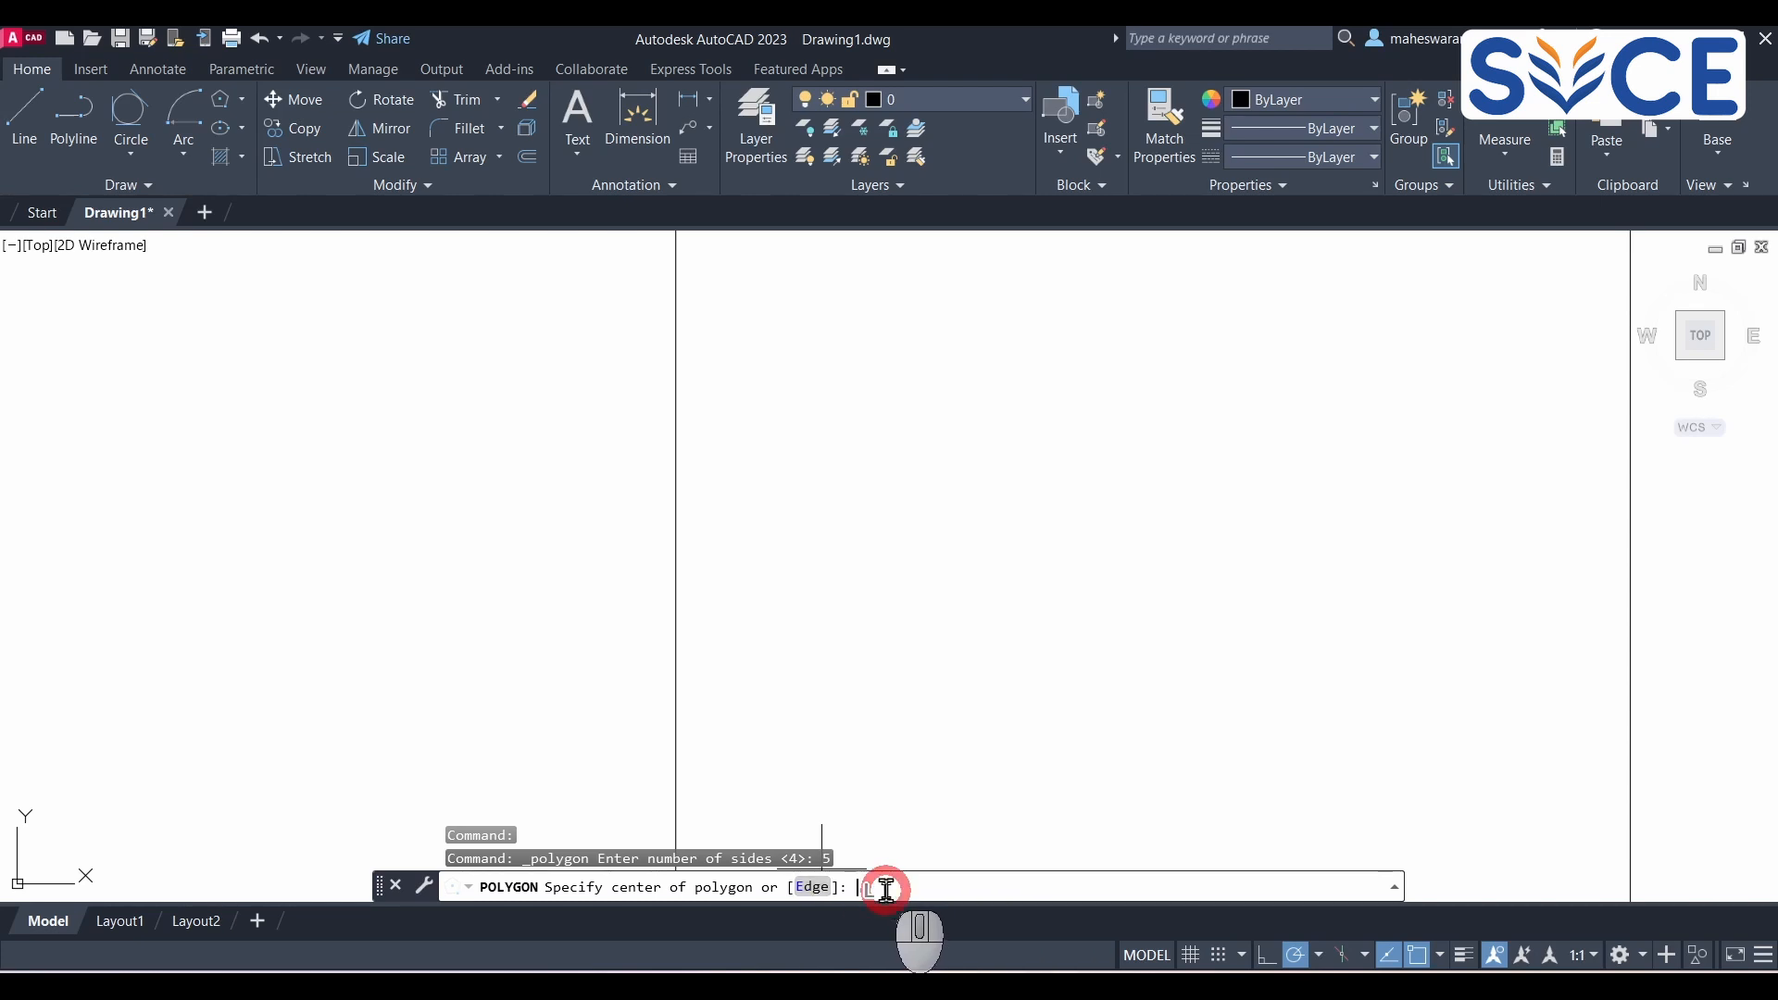
type("e")
key("Return")
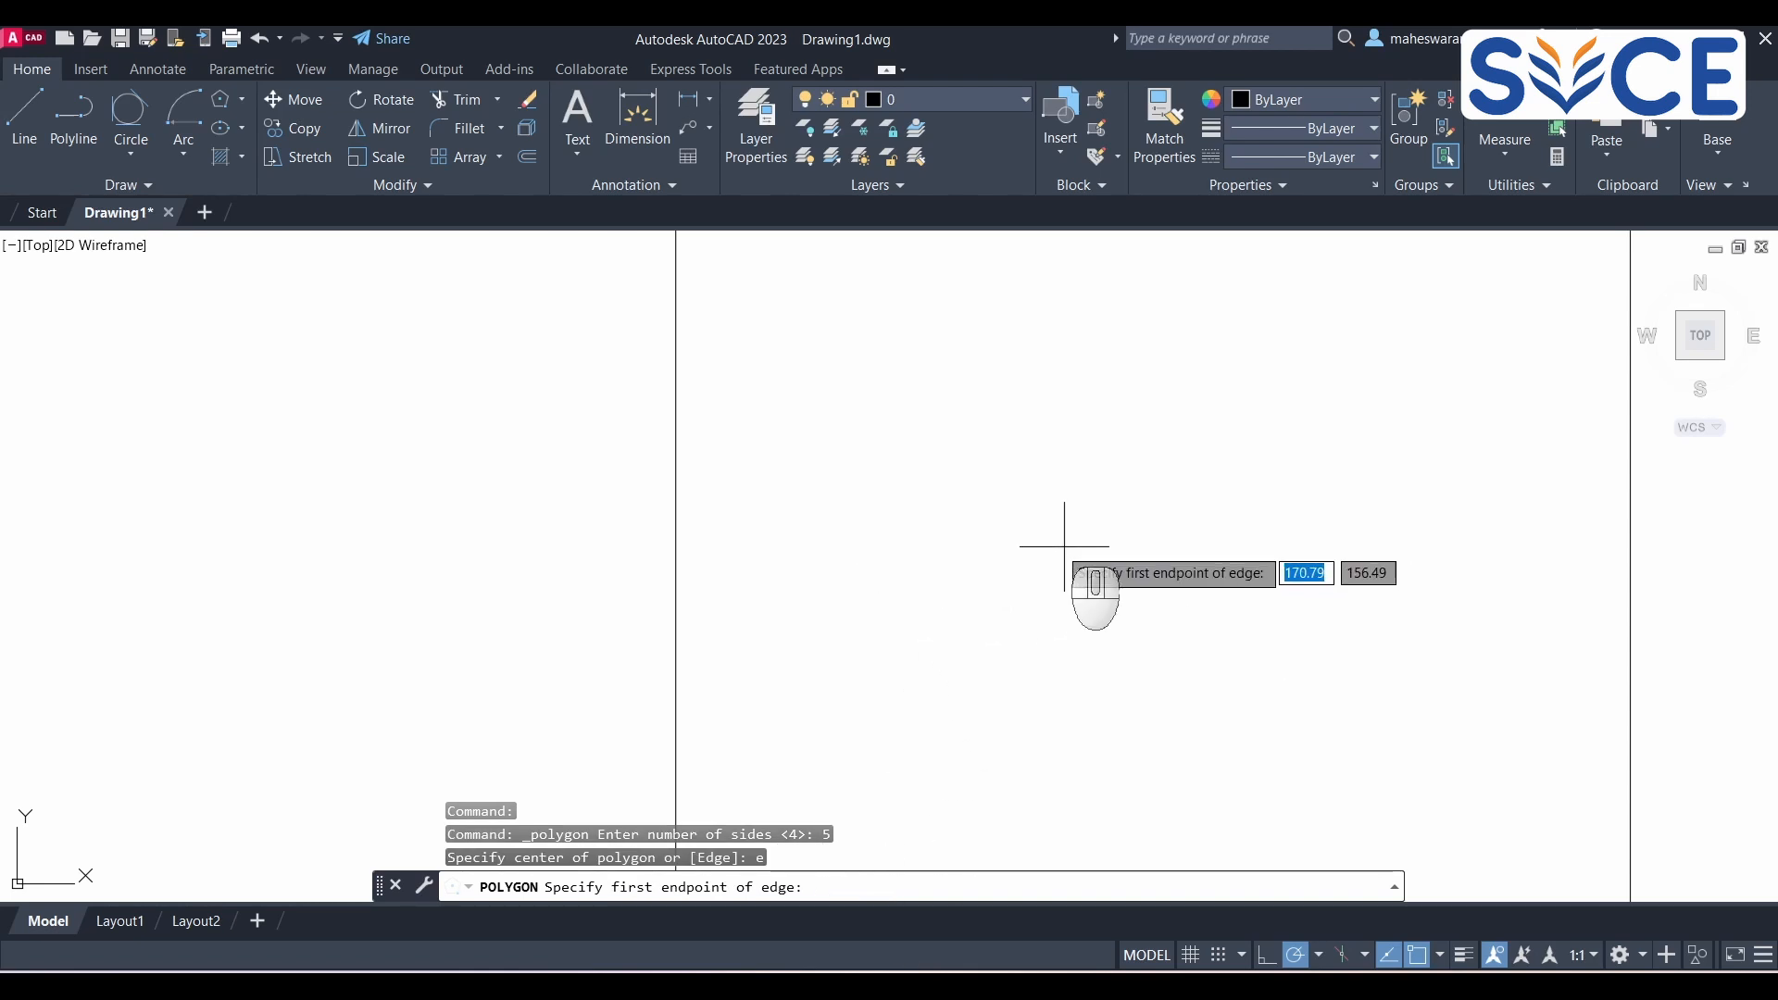
left_click(973, 567)
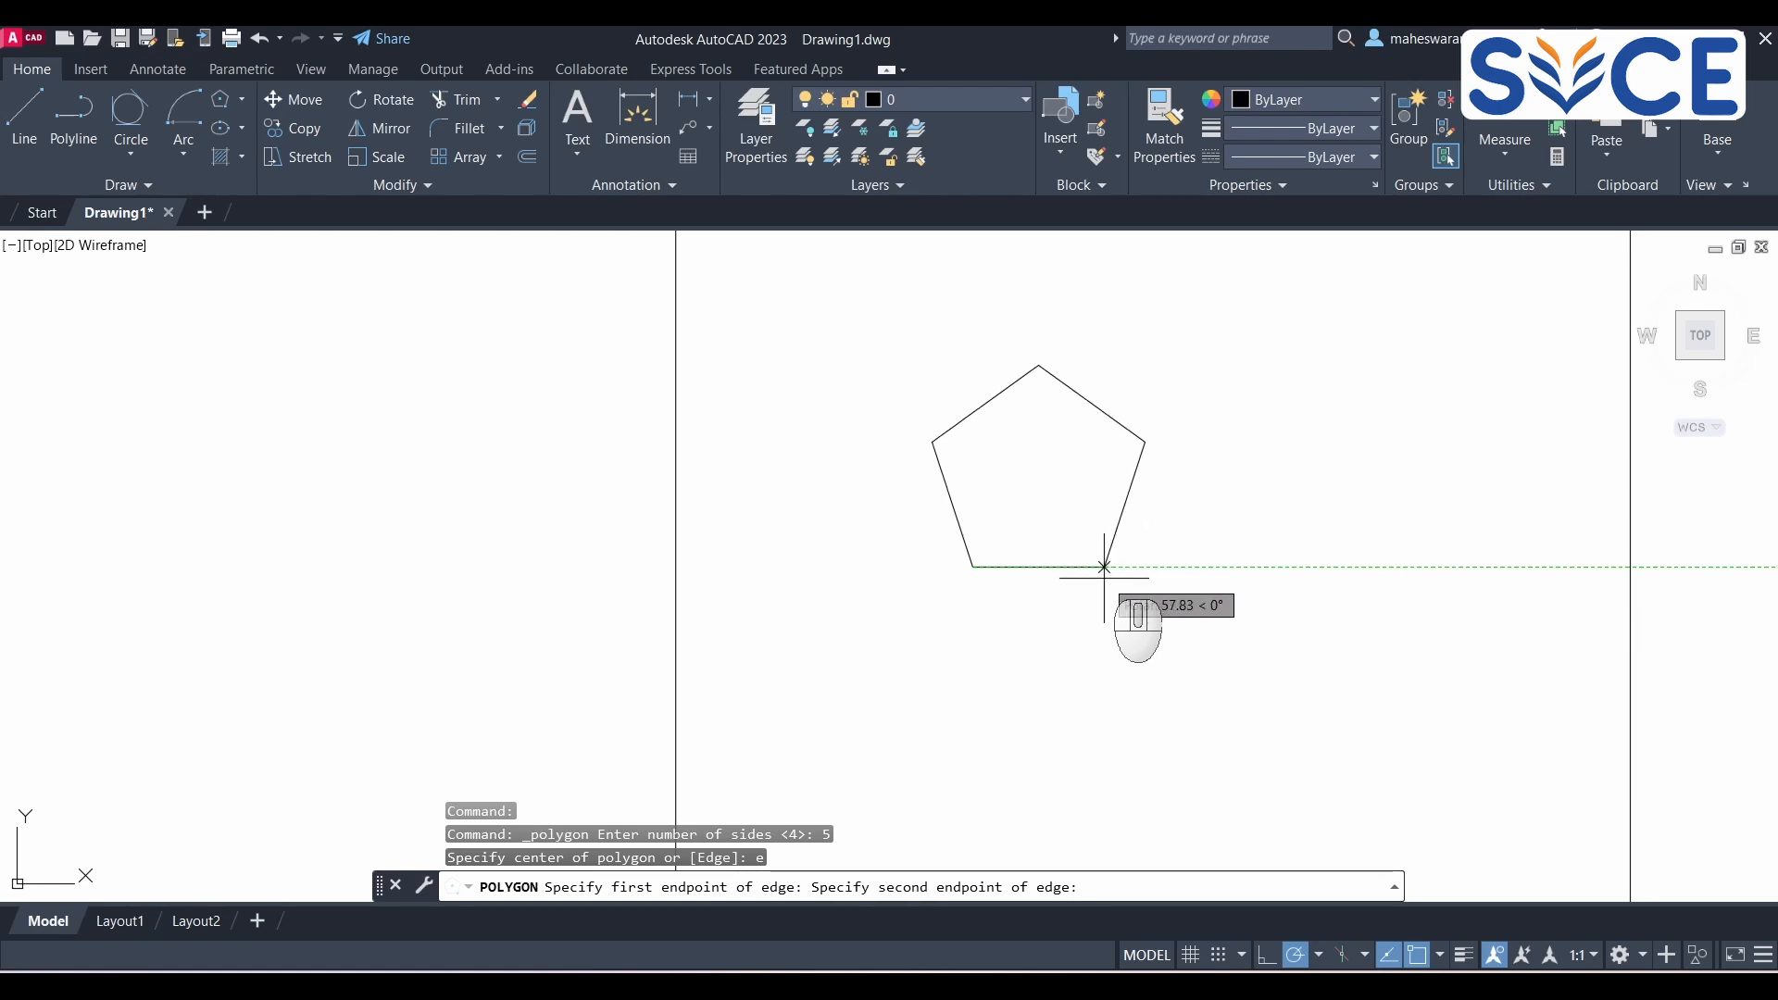
type("20")
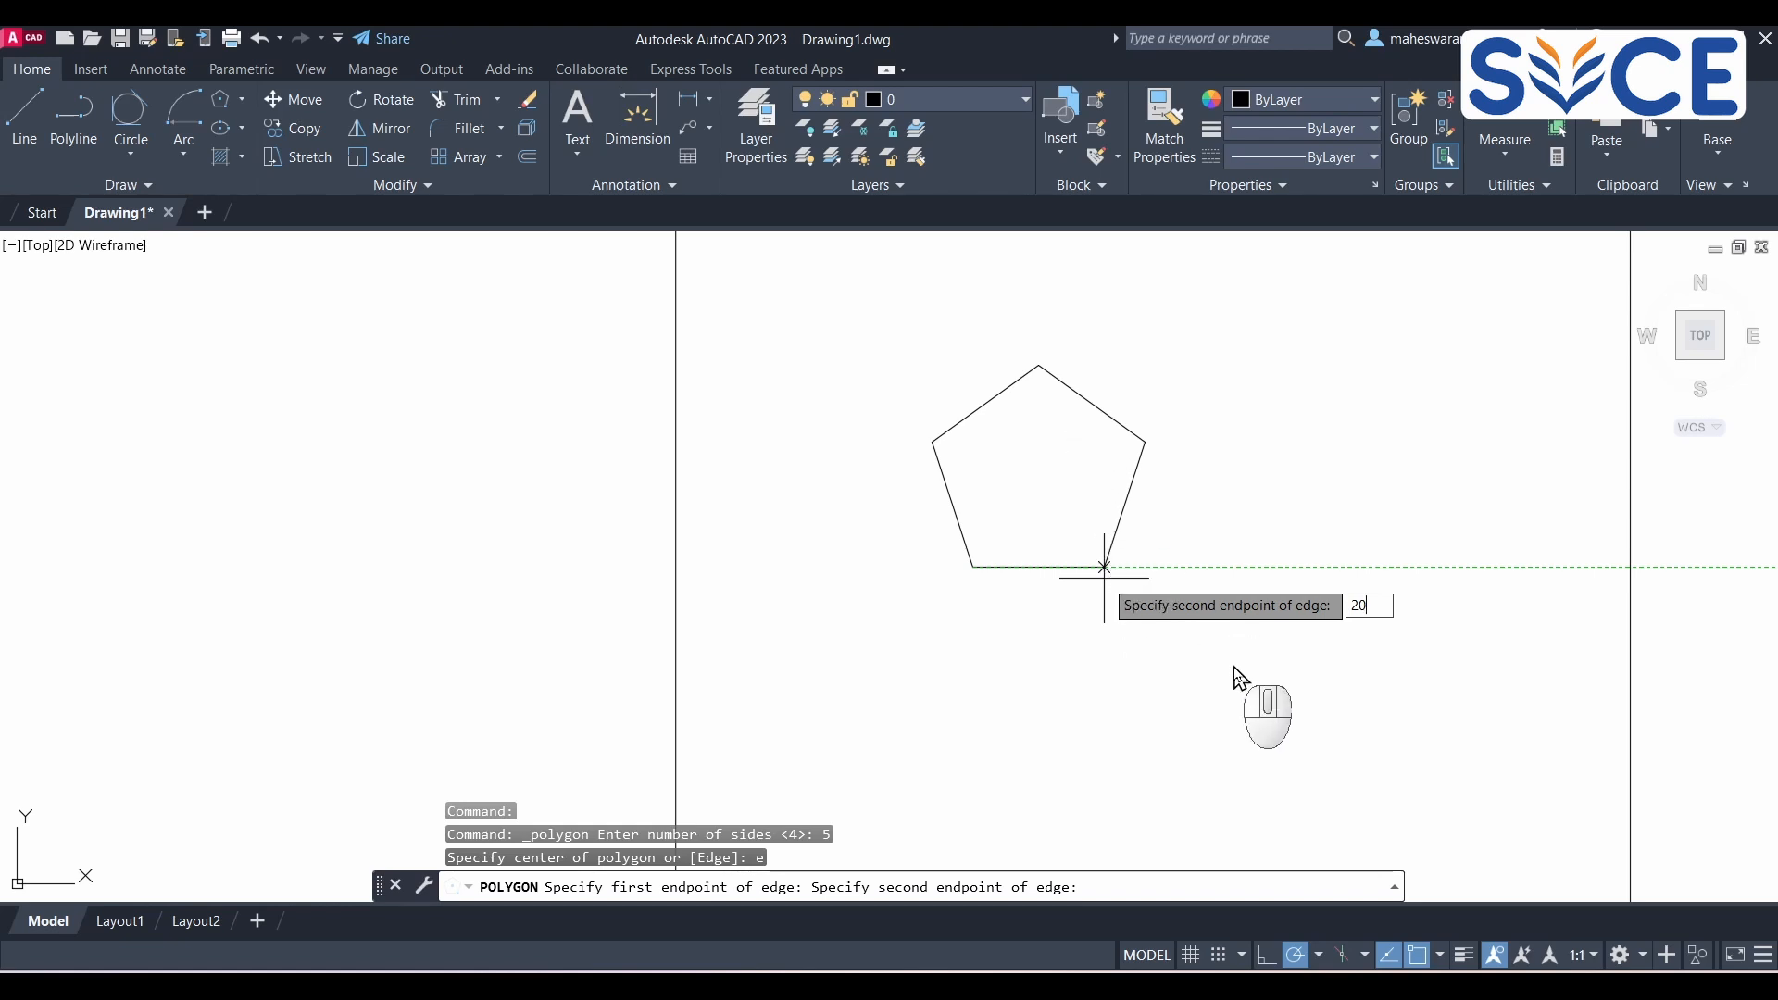
key("Return")
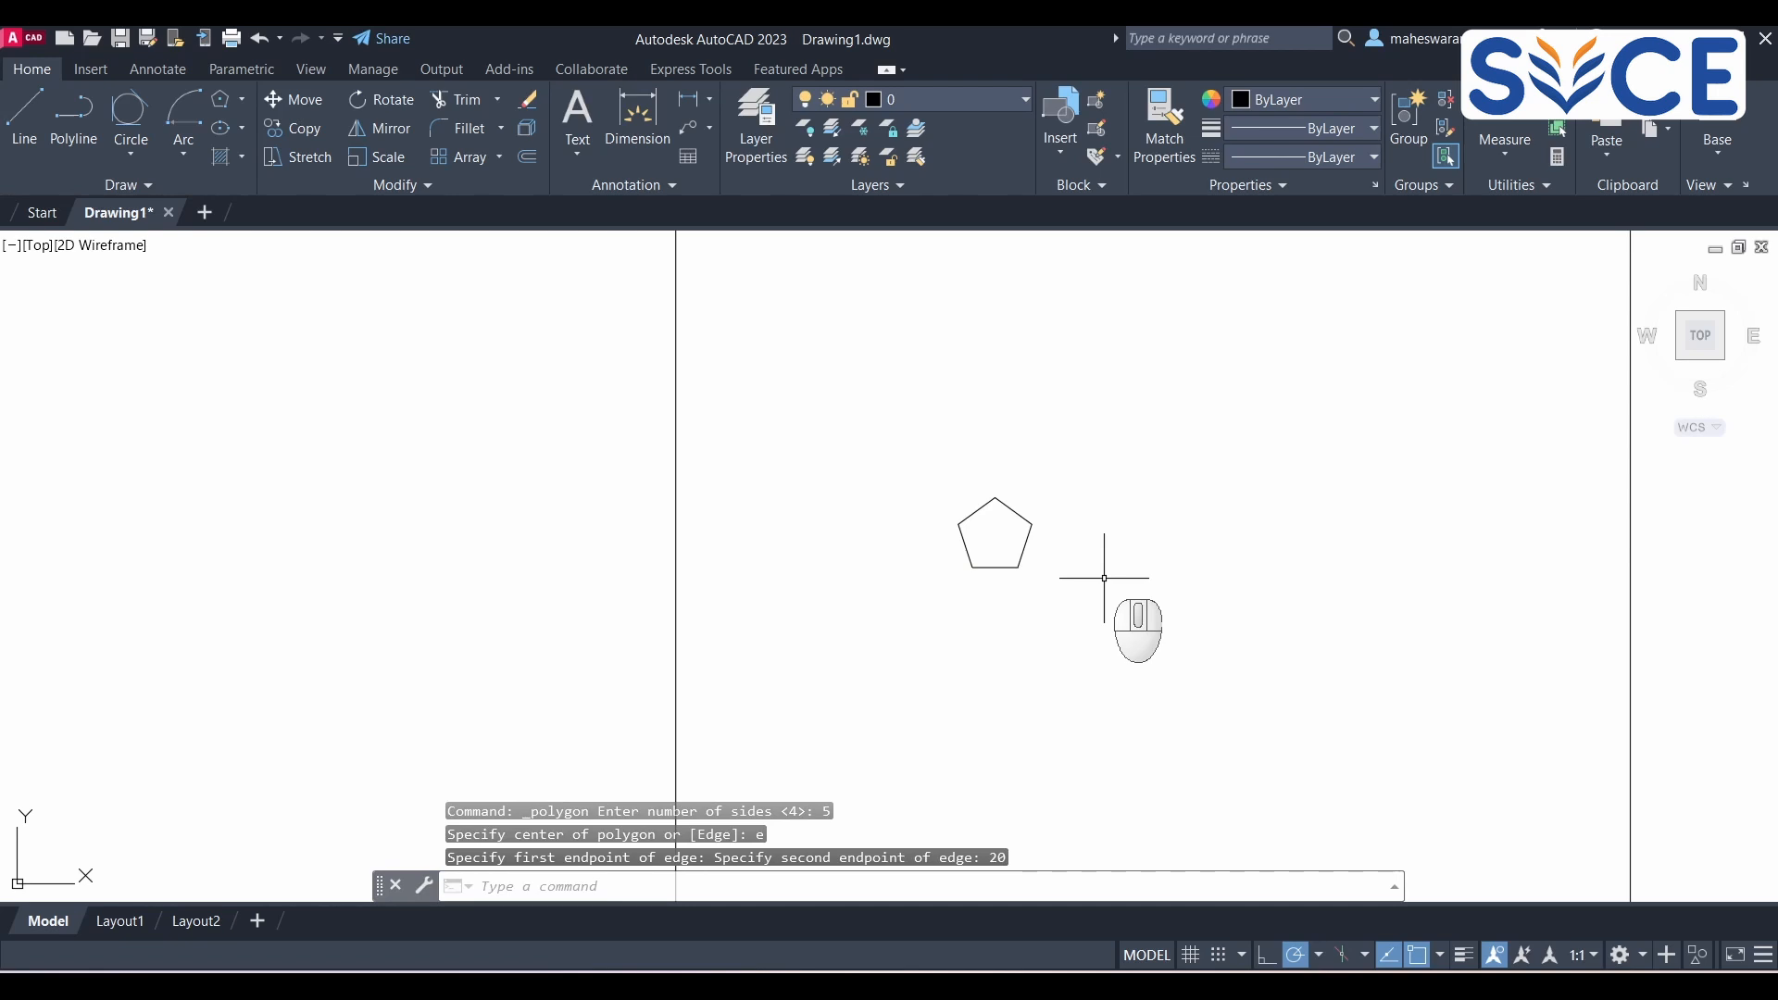
scroll(1016, 514, "up", 6)
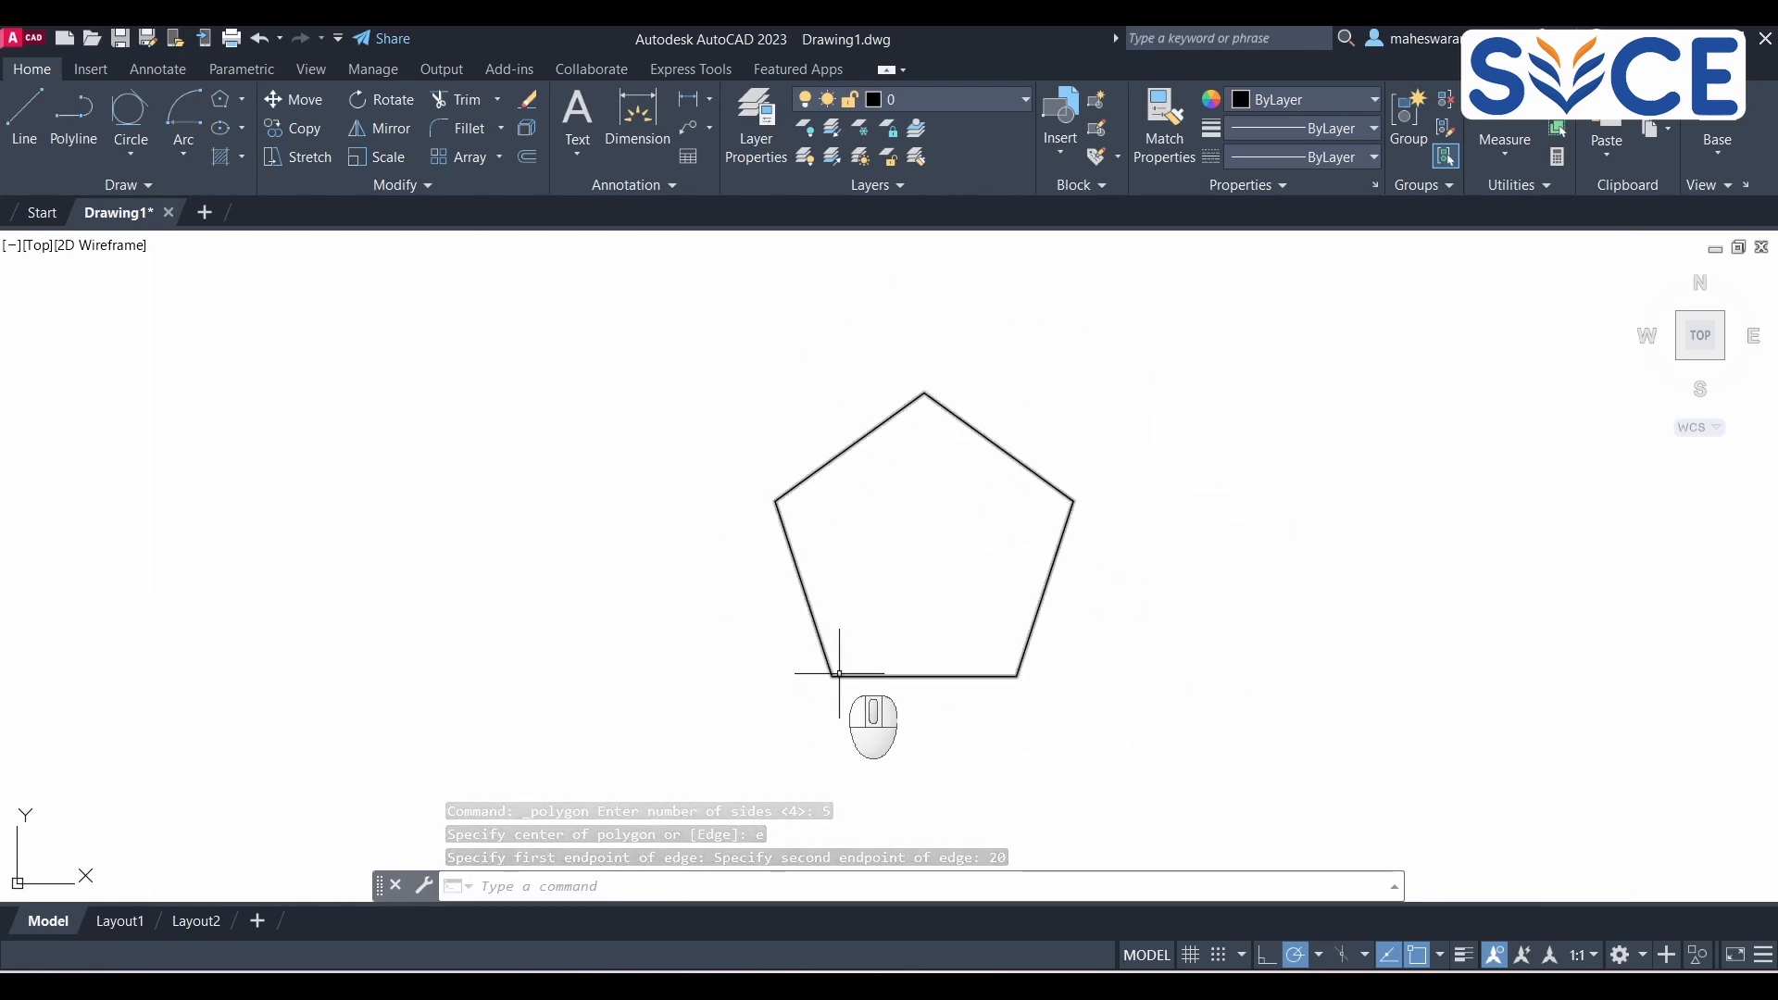
scroll(1070, 684, "down", 4)
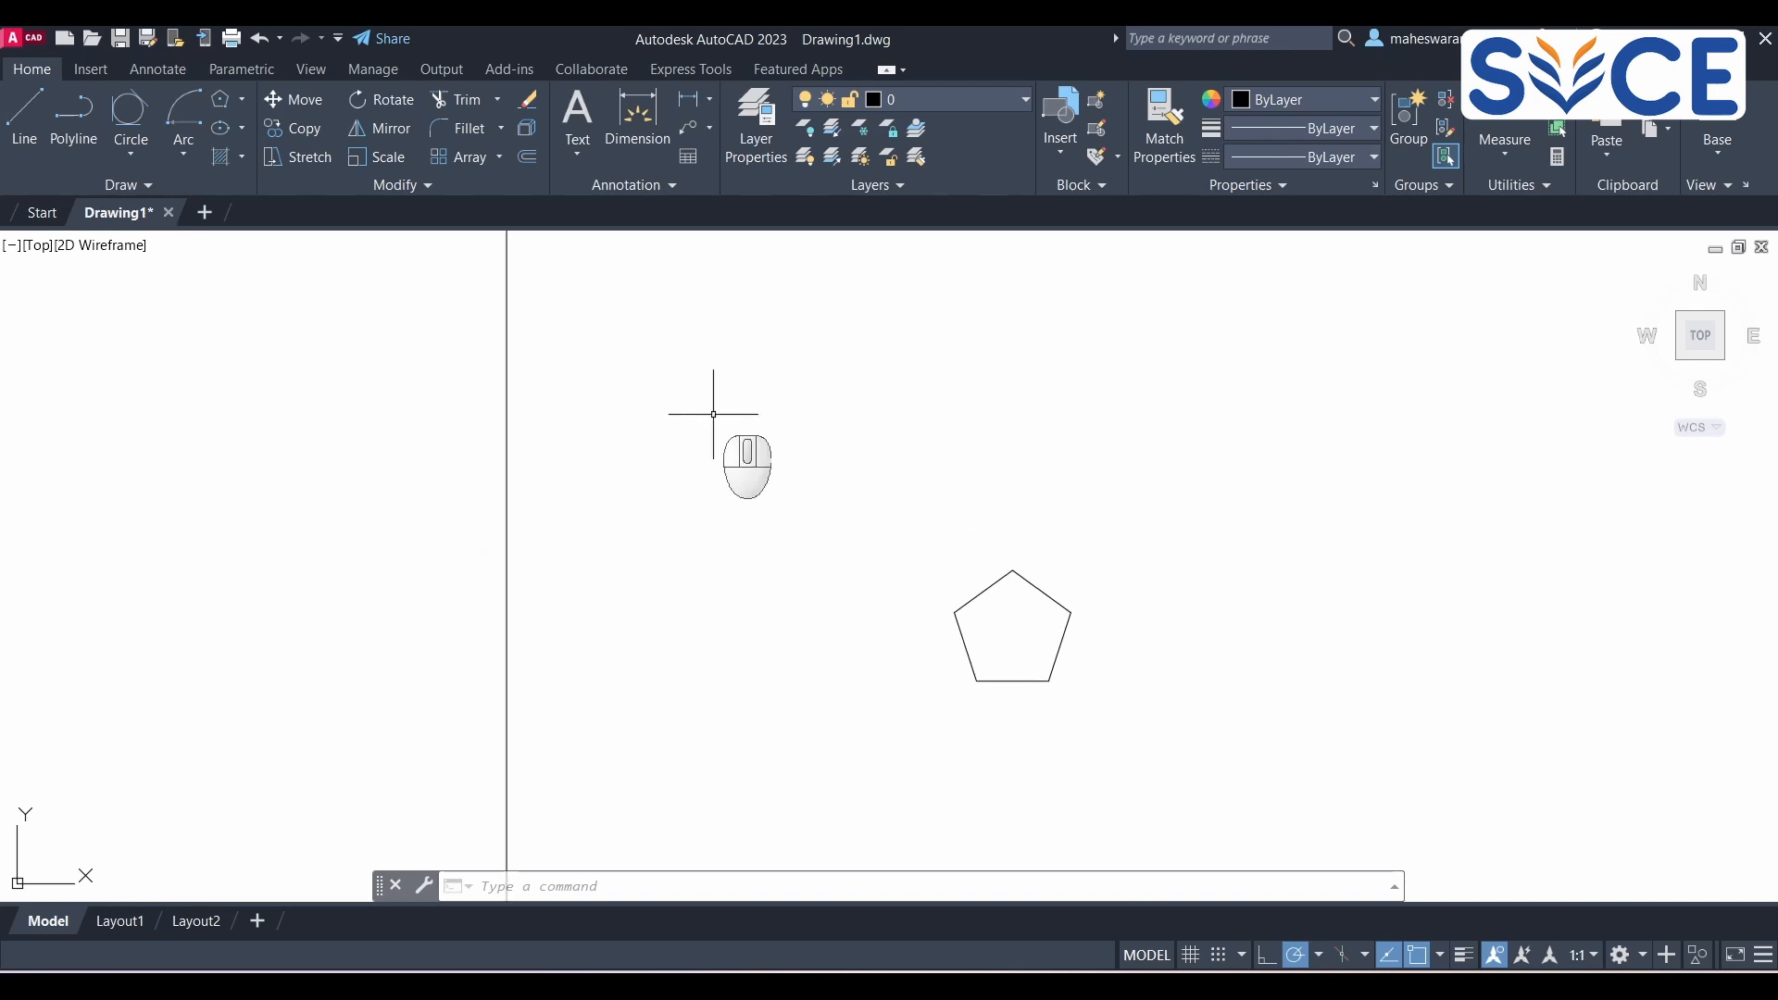
Step: Draw a six-sided polygon by its Edge above and right of the pentagon, with a 30 mm edge inclined at about 68°
left_click(221, 98)
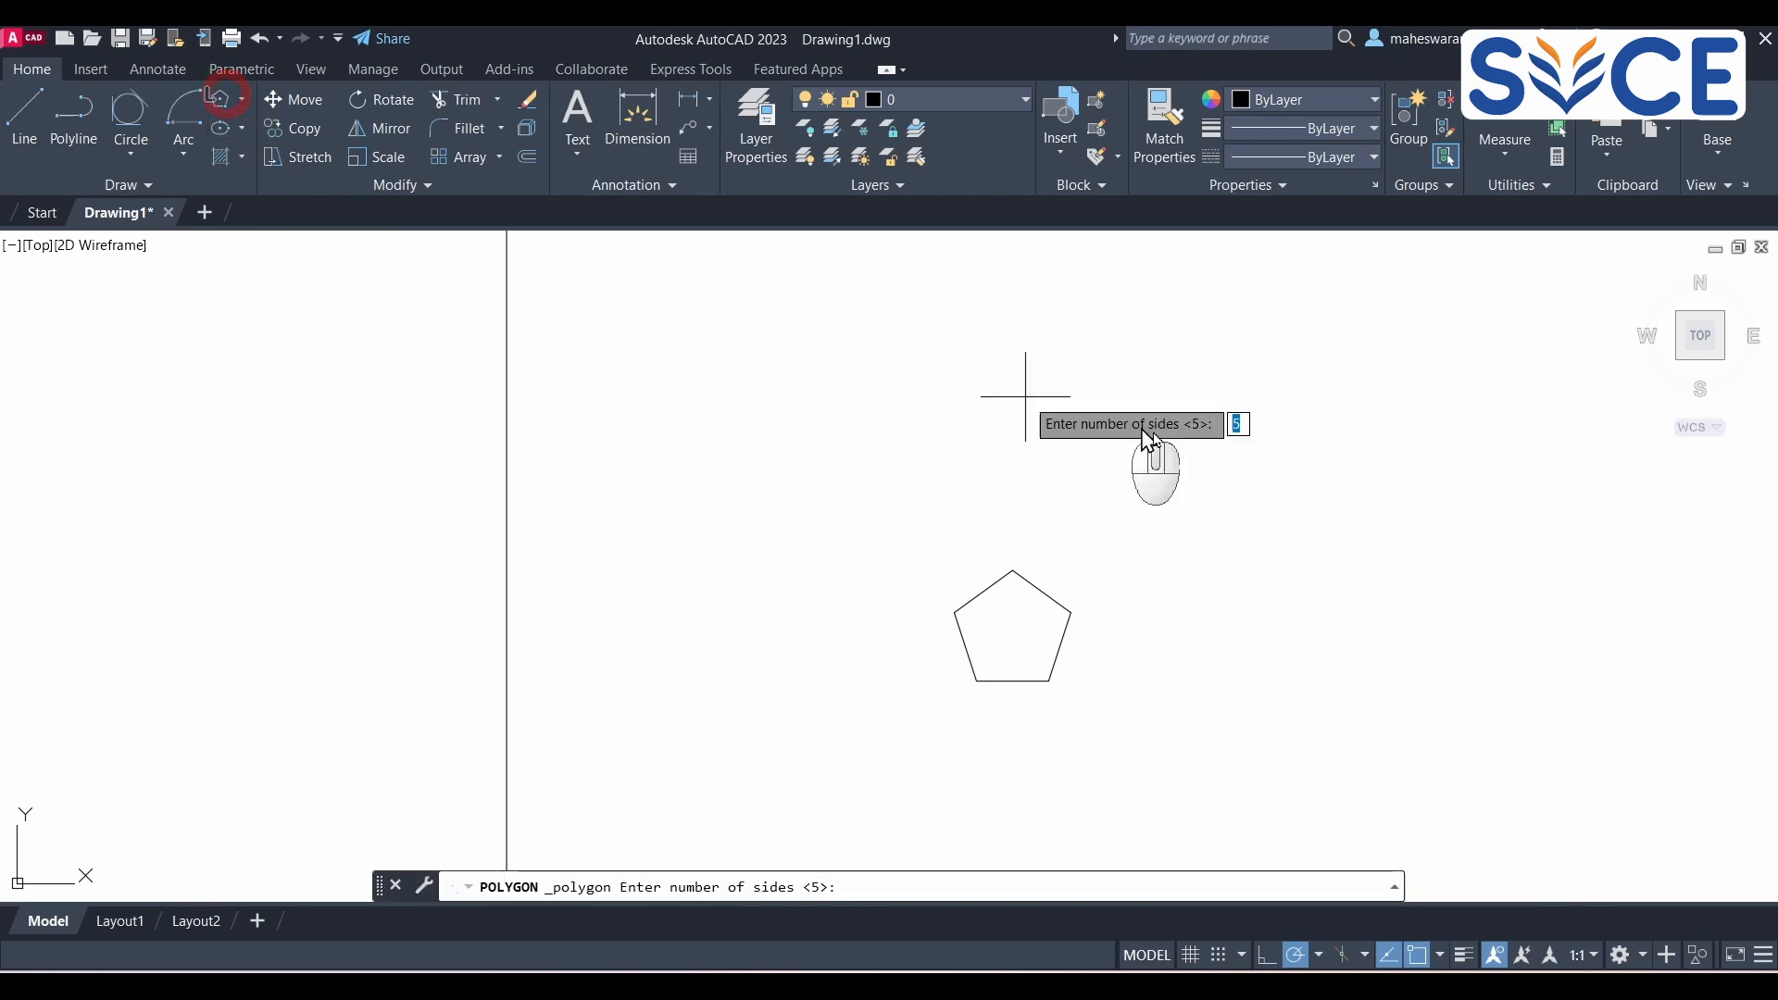
left_click(927, 886)
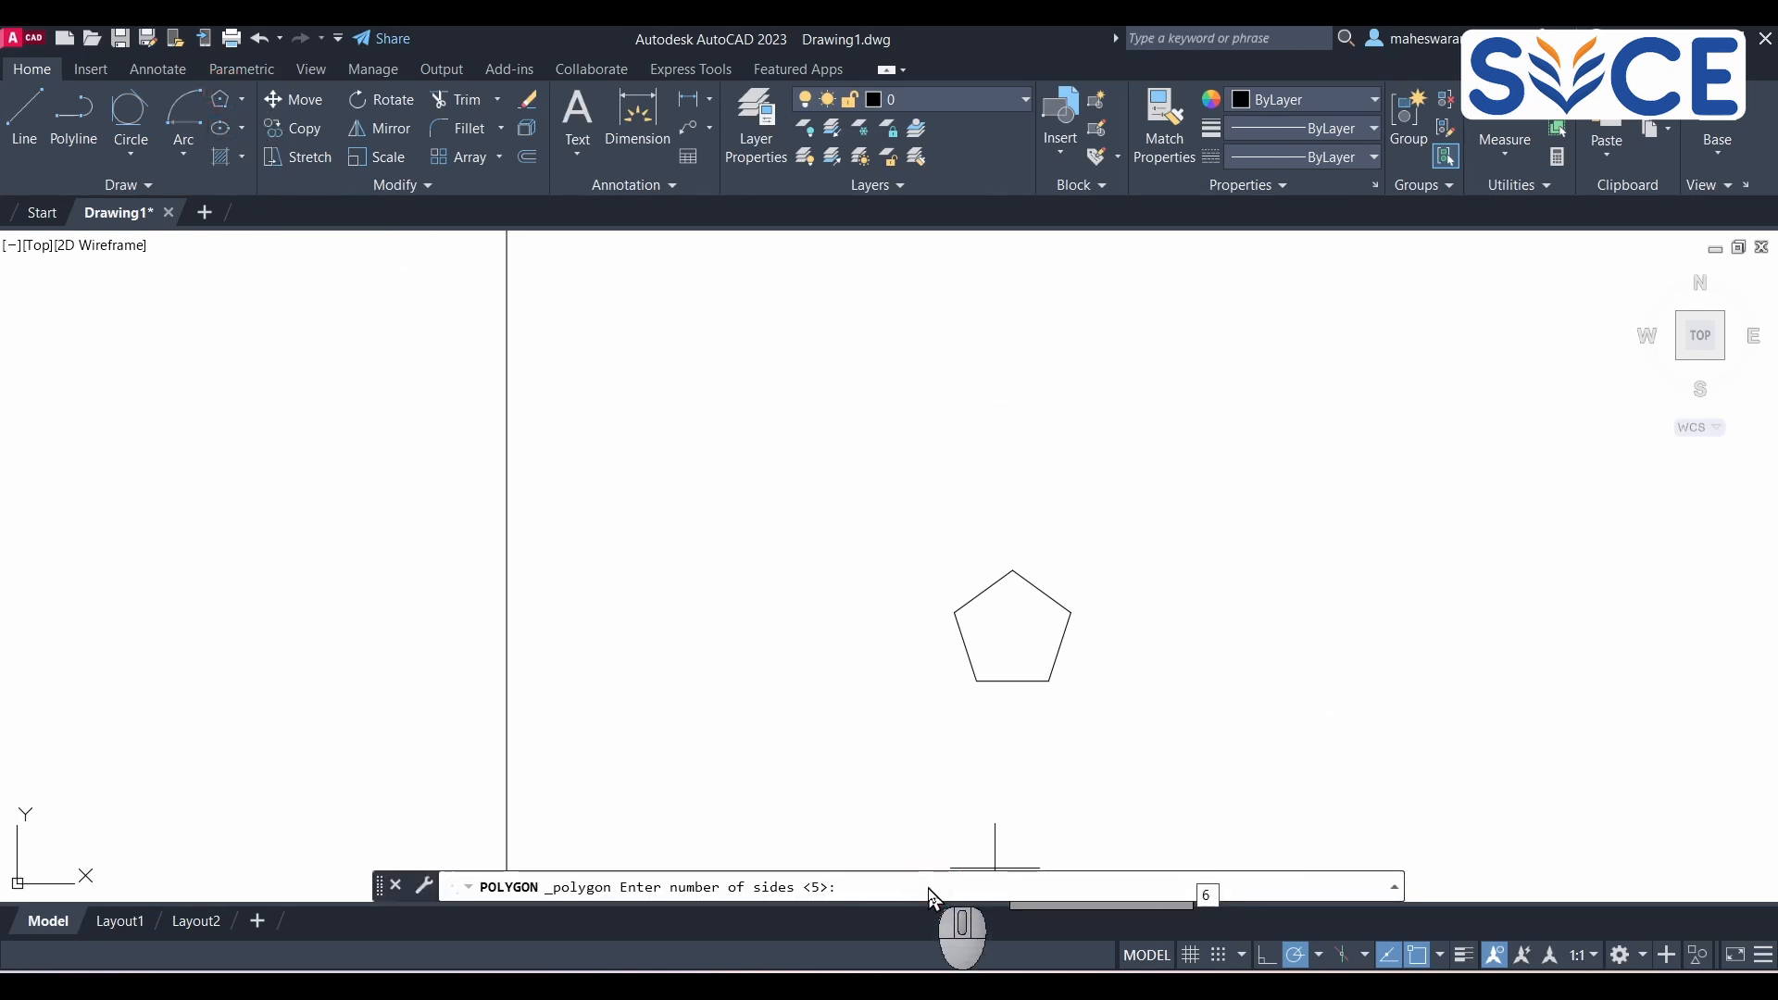
key("Return")
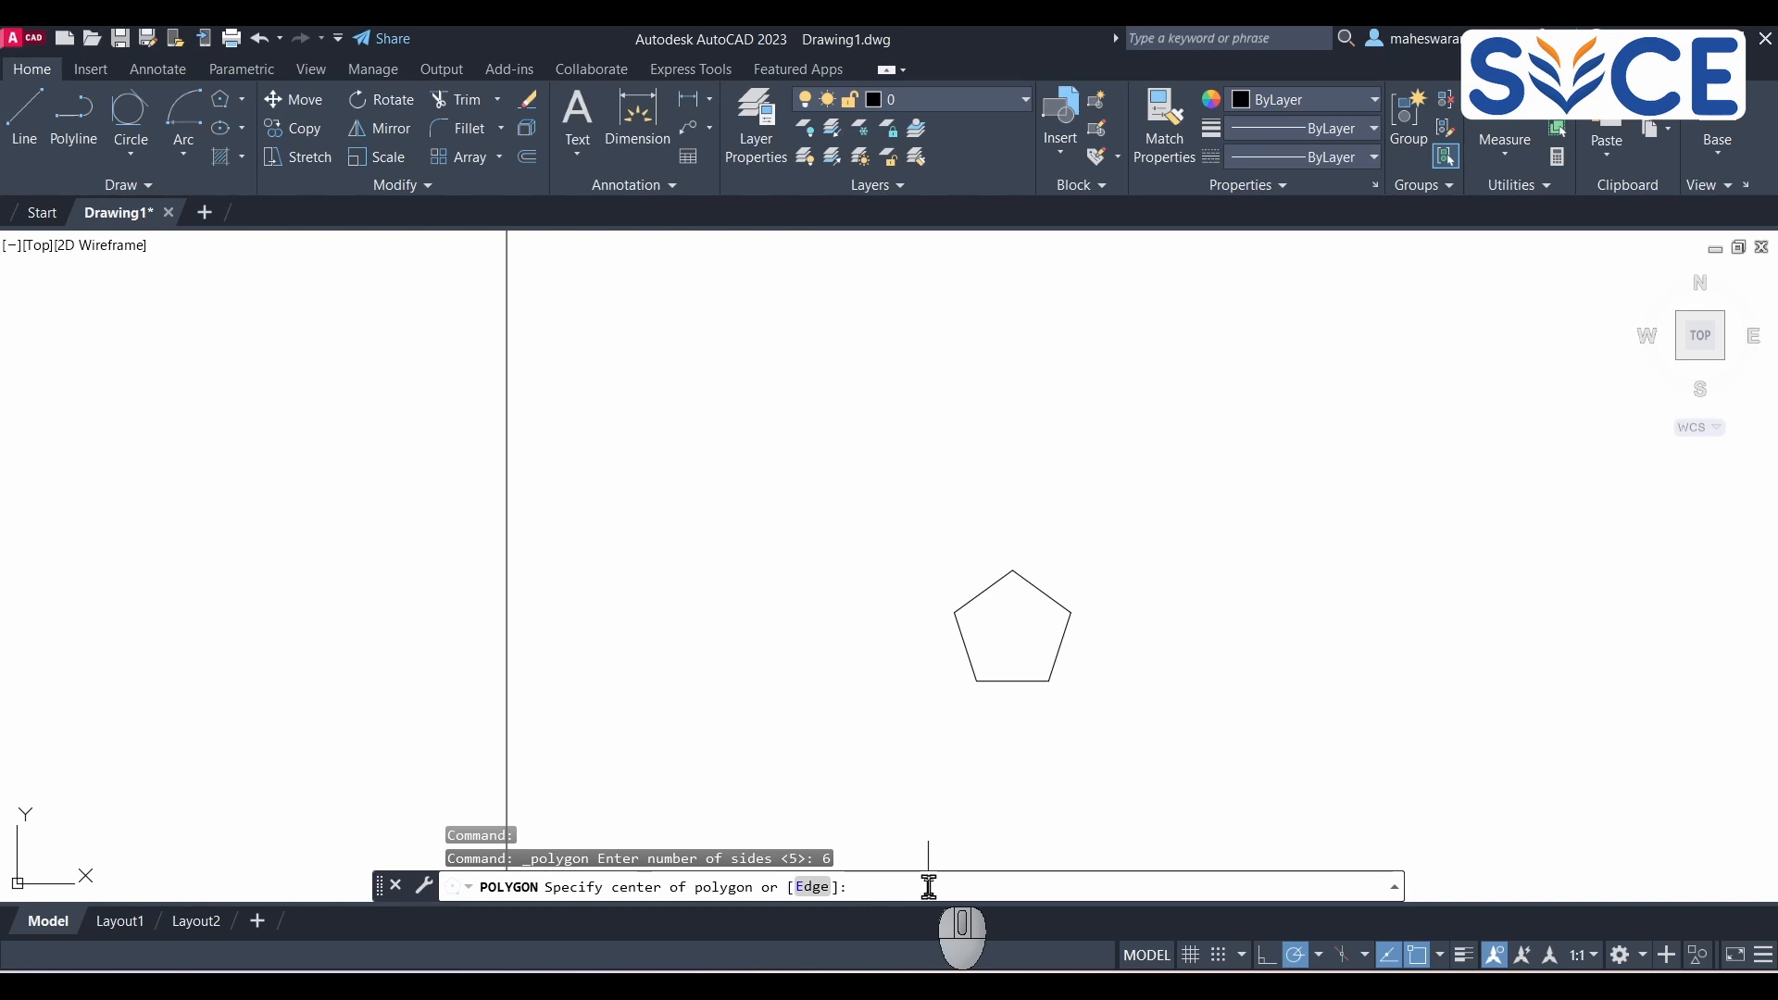
left_click(811, 888)
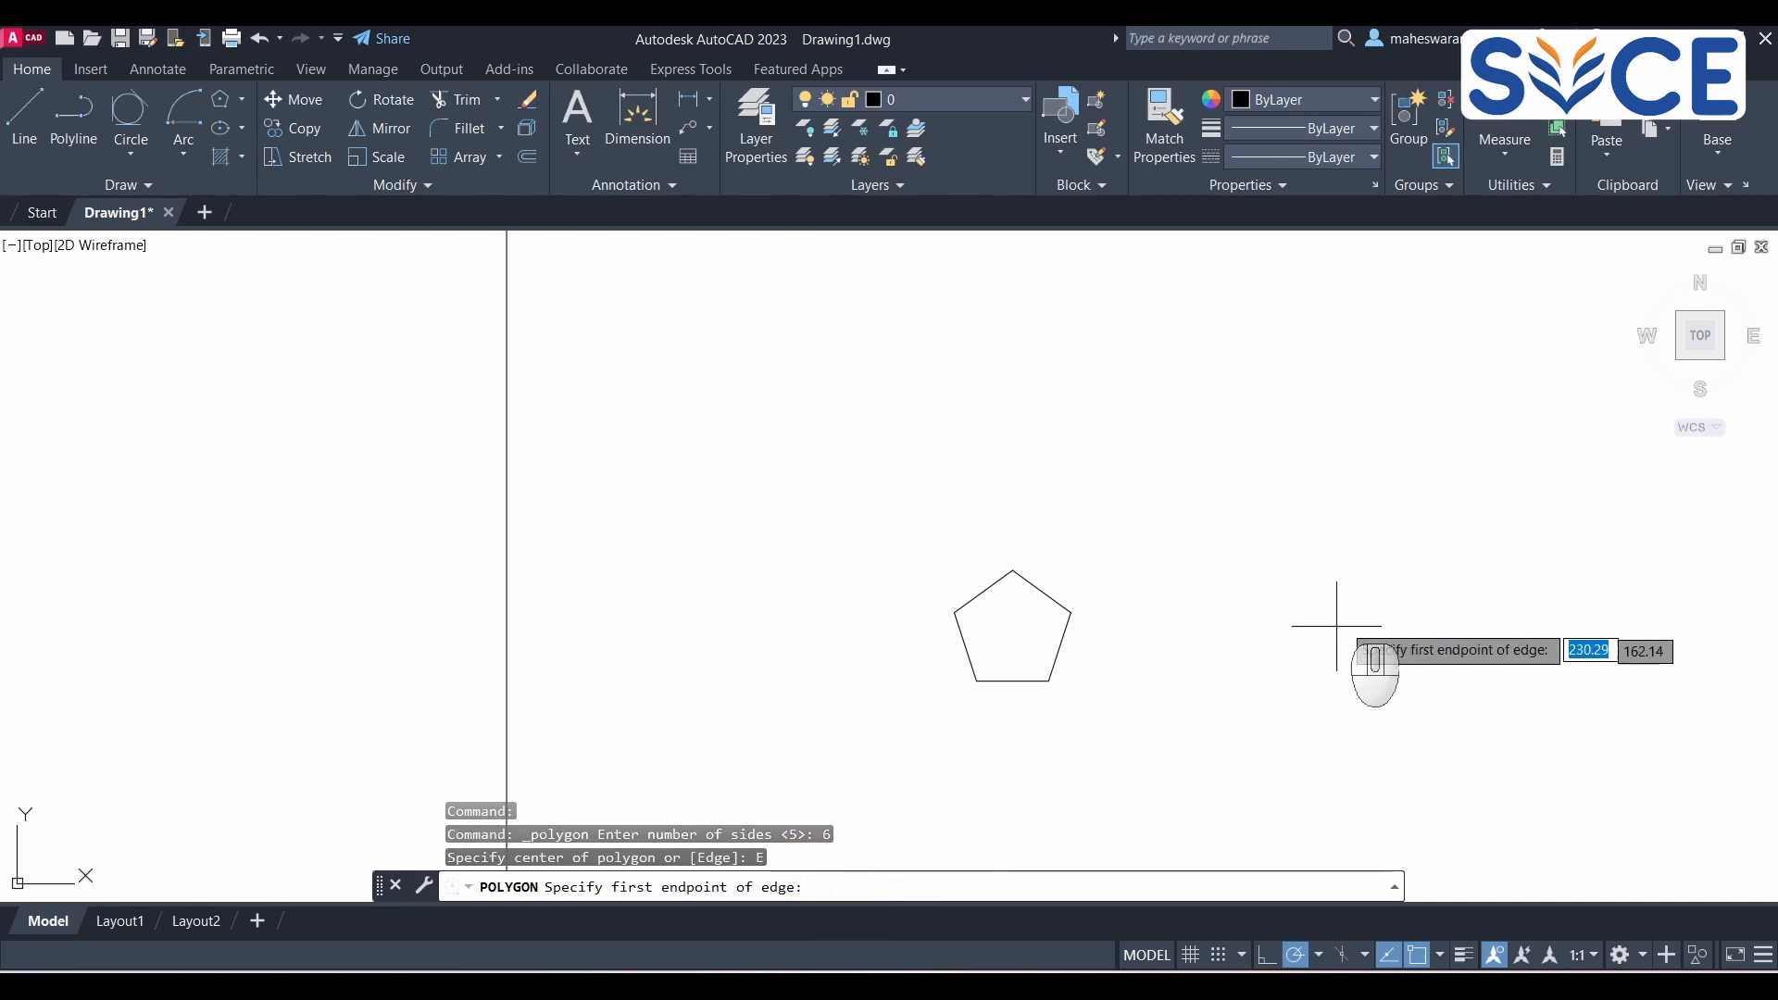
left_click(1323, 580)
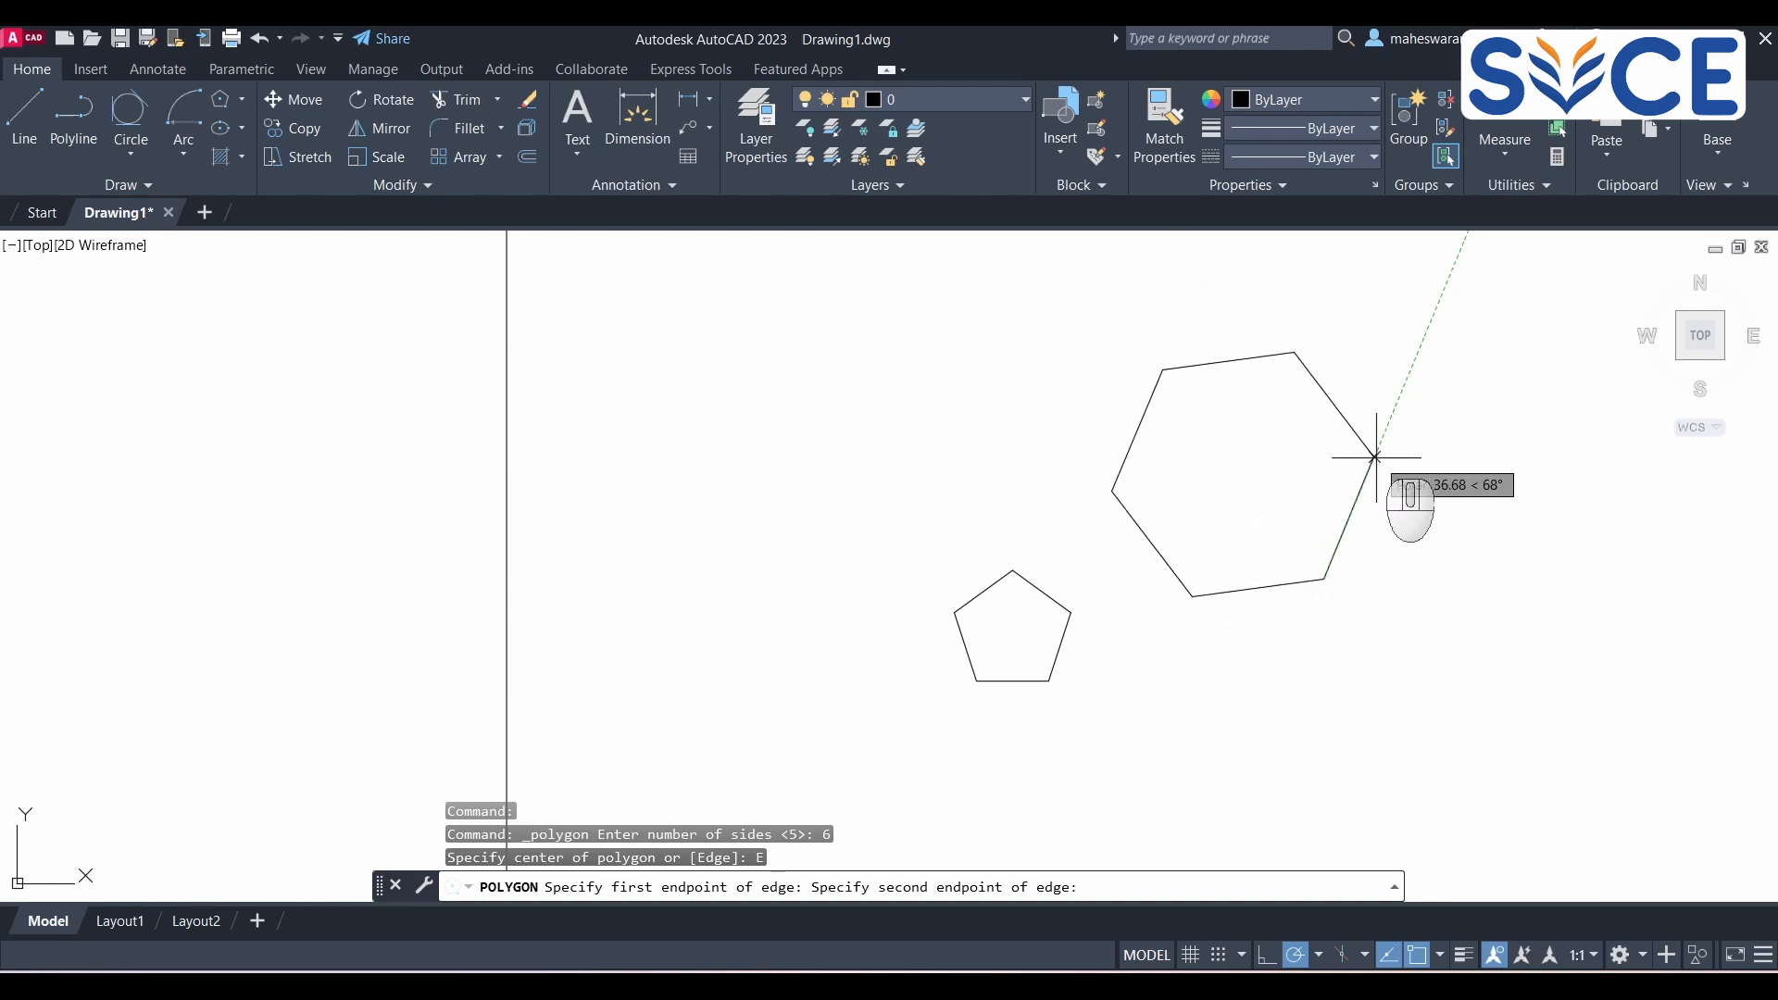
type("30")
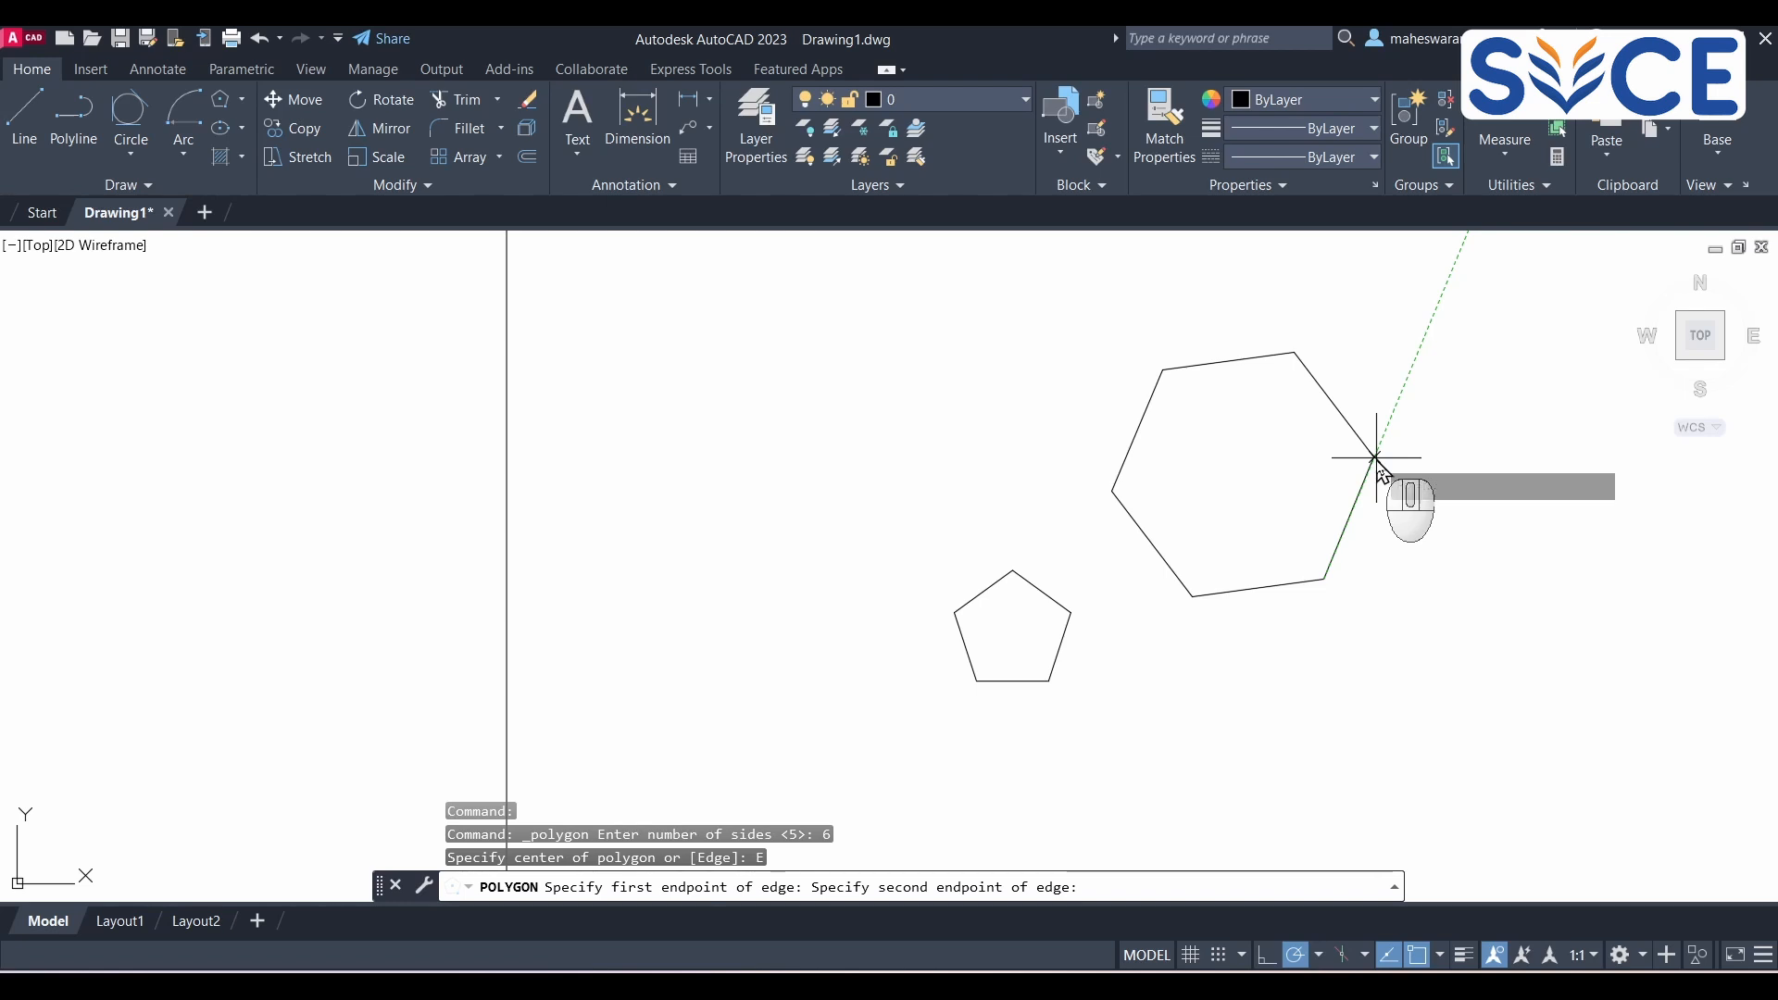
key("Return")
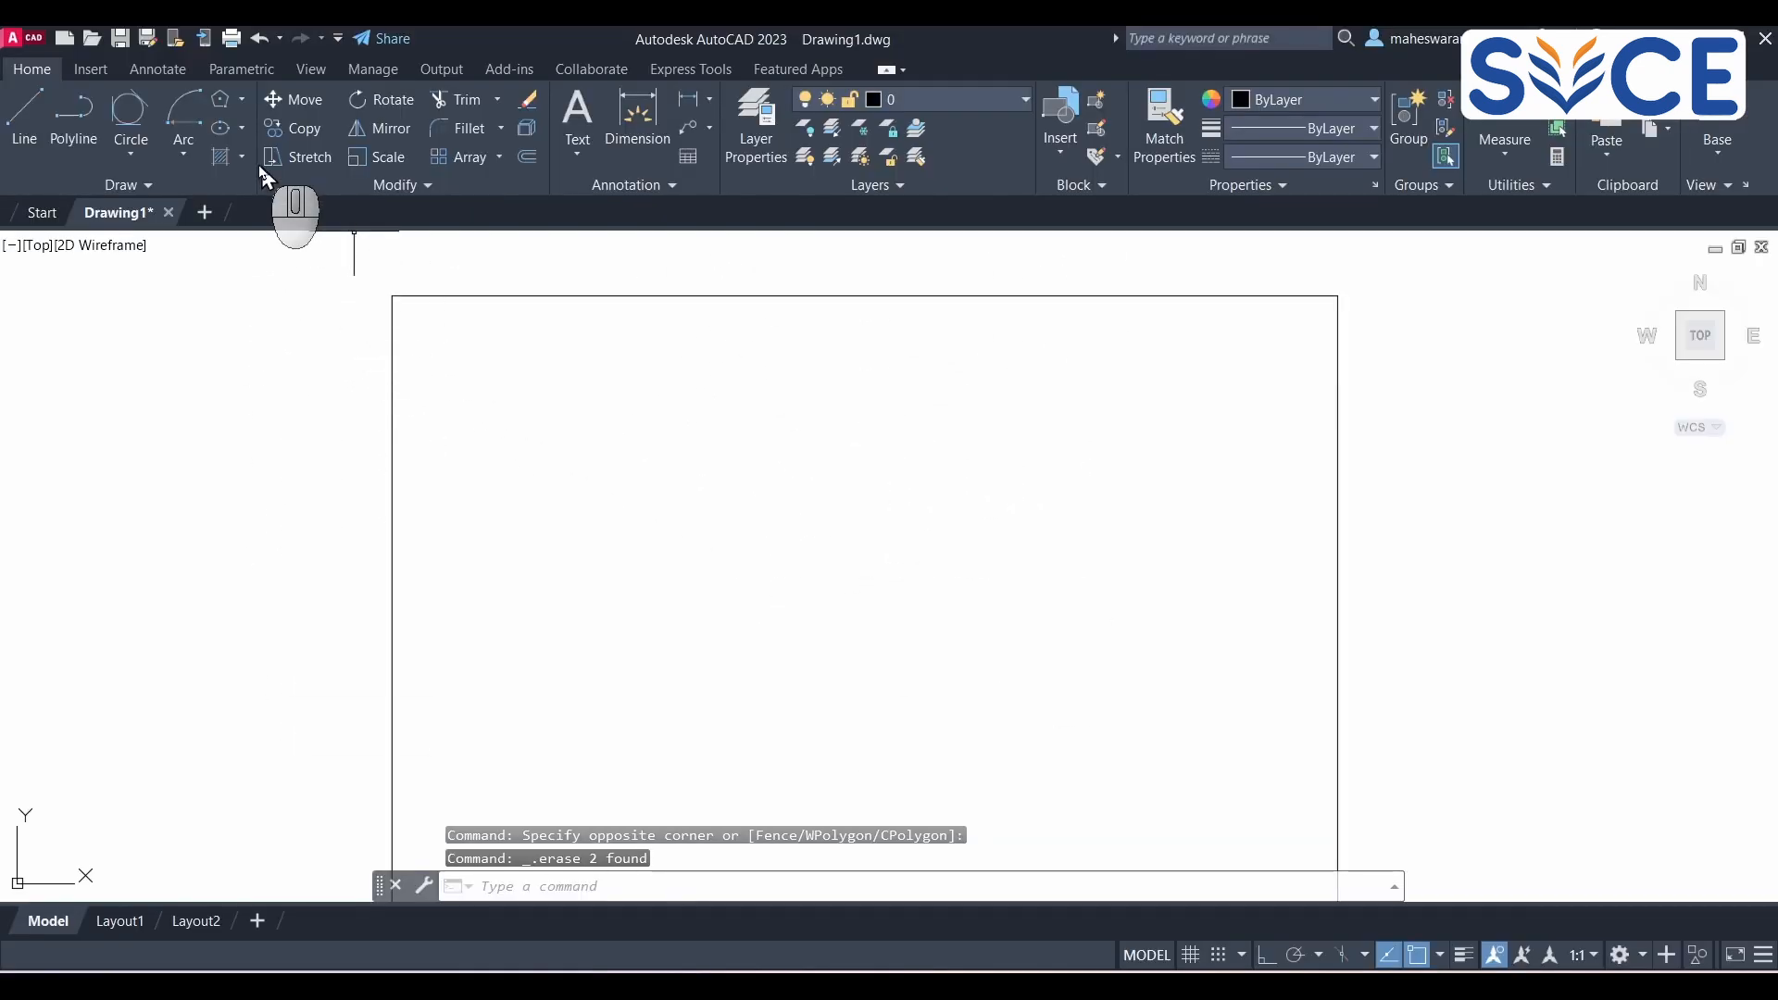
Step: Draw a horizontal Axis, End ellipse slightly right of the sheet's middle, and erase it
left_click(244, 134)
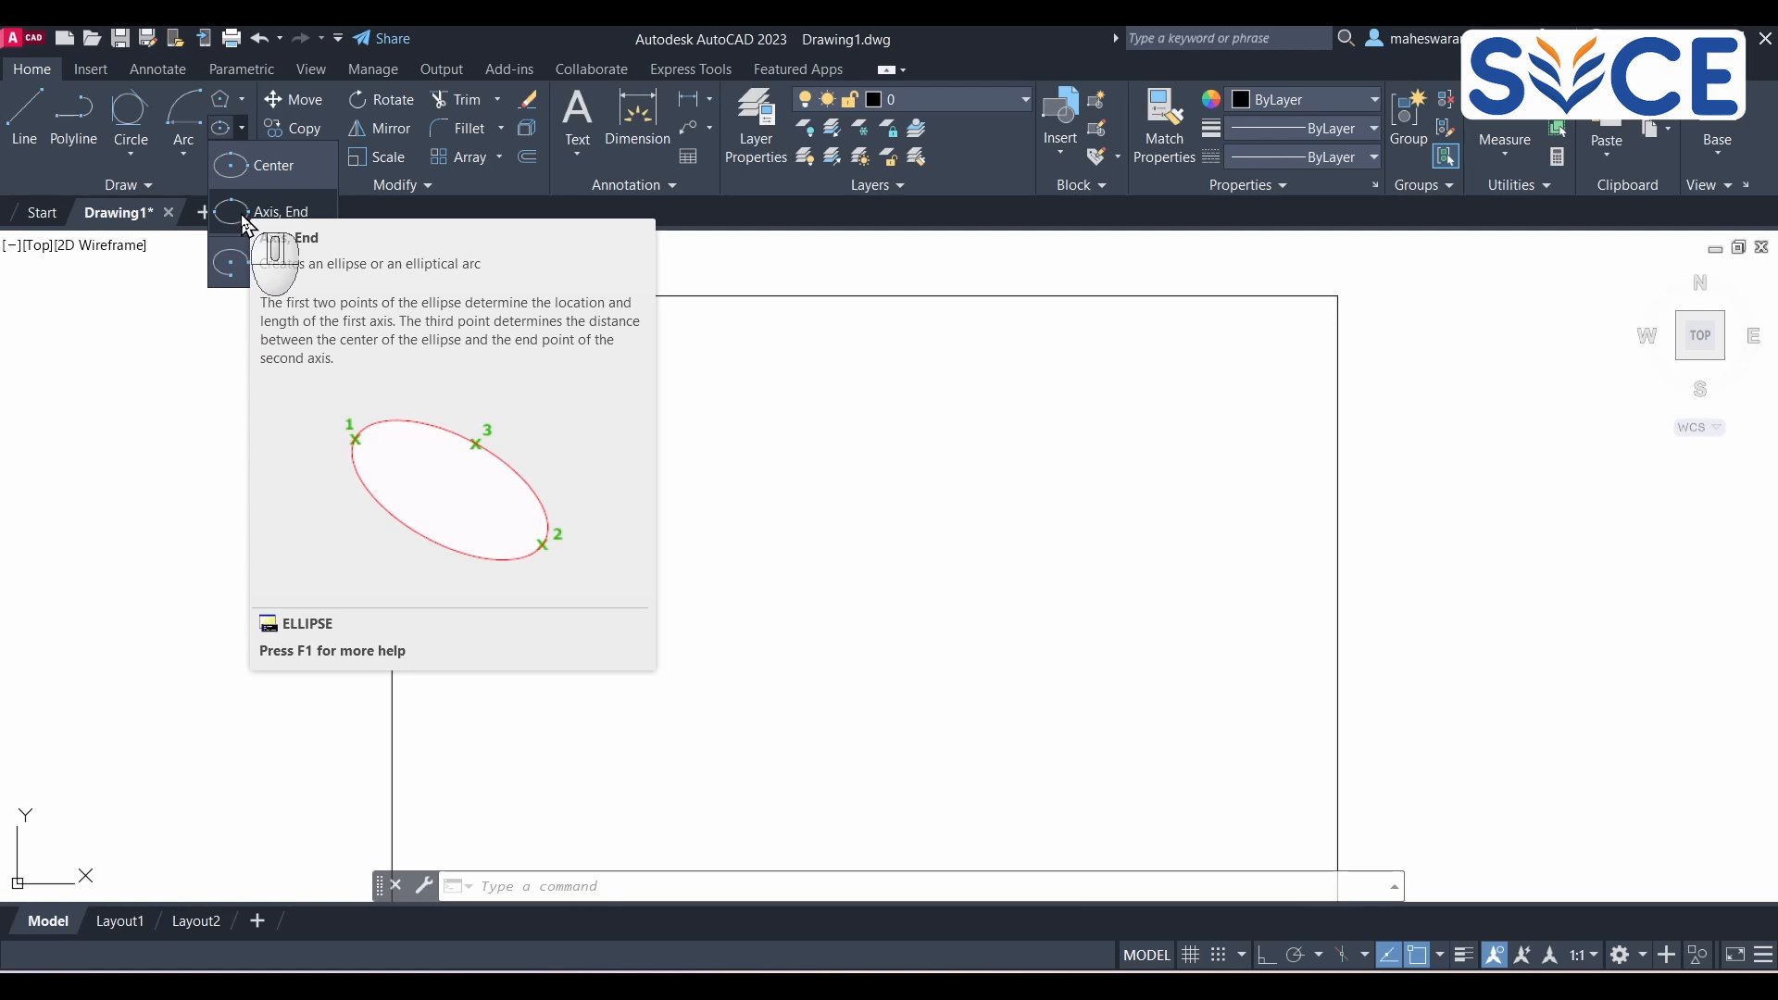
left_click(238, 213)
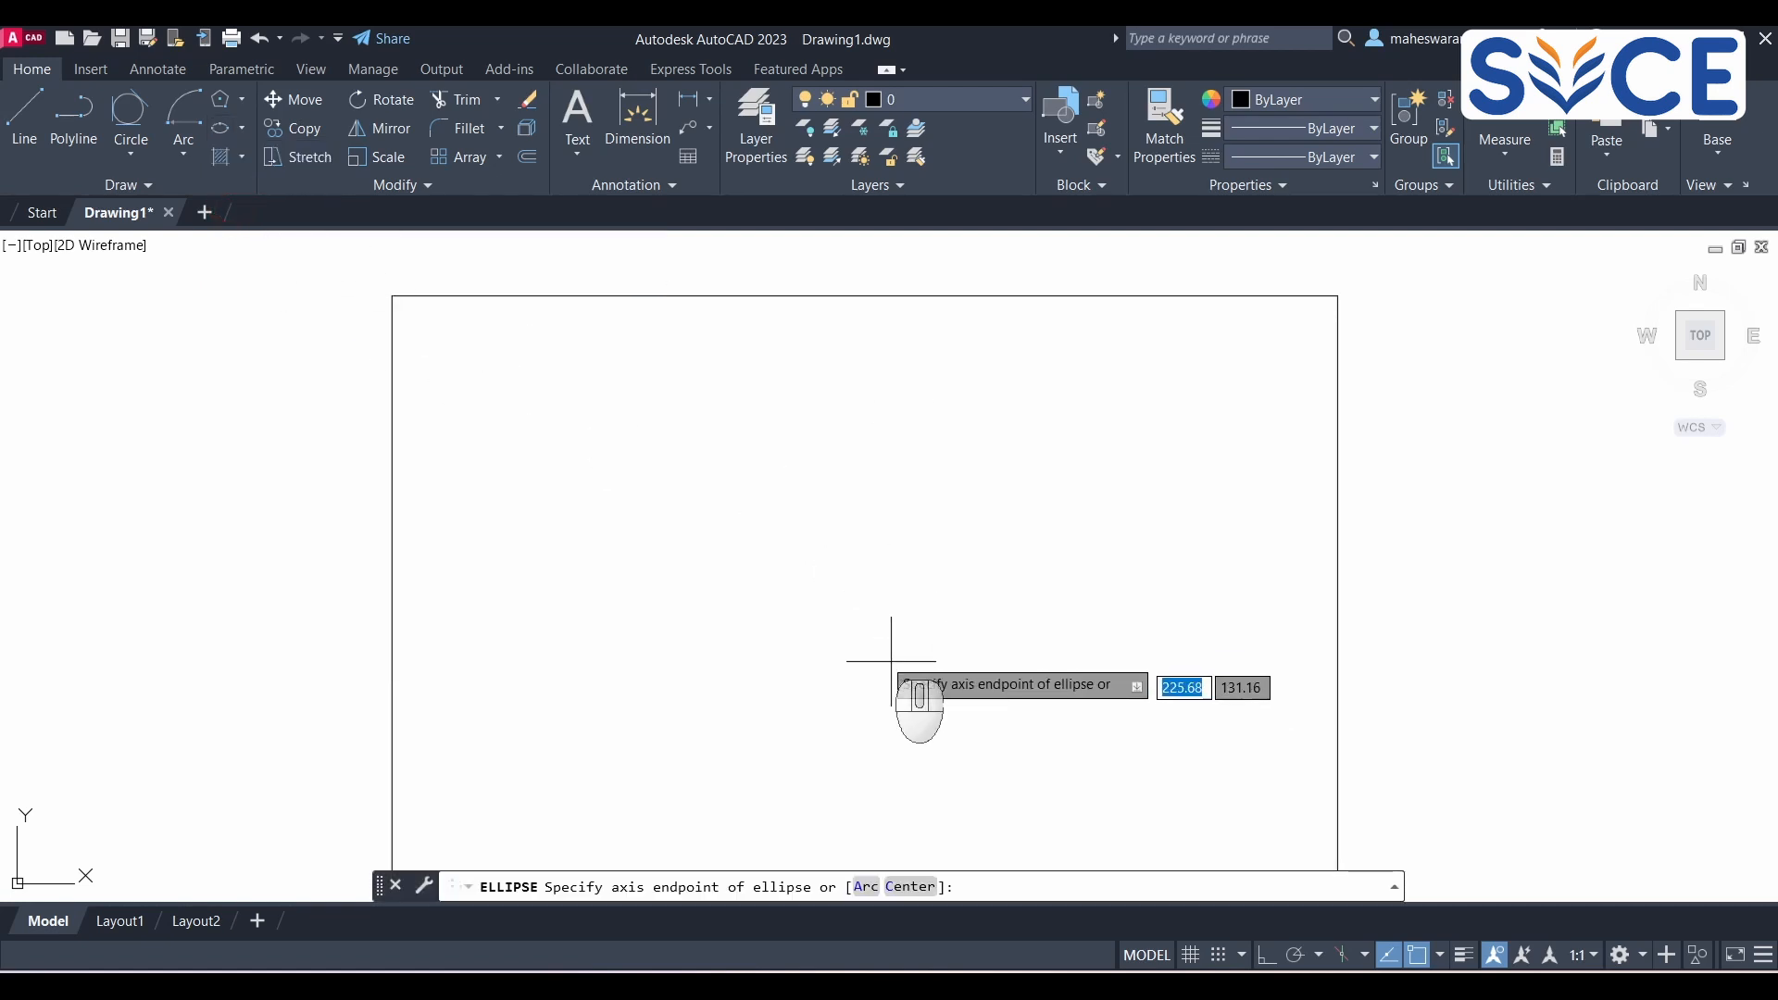
left_click(815, 593)
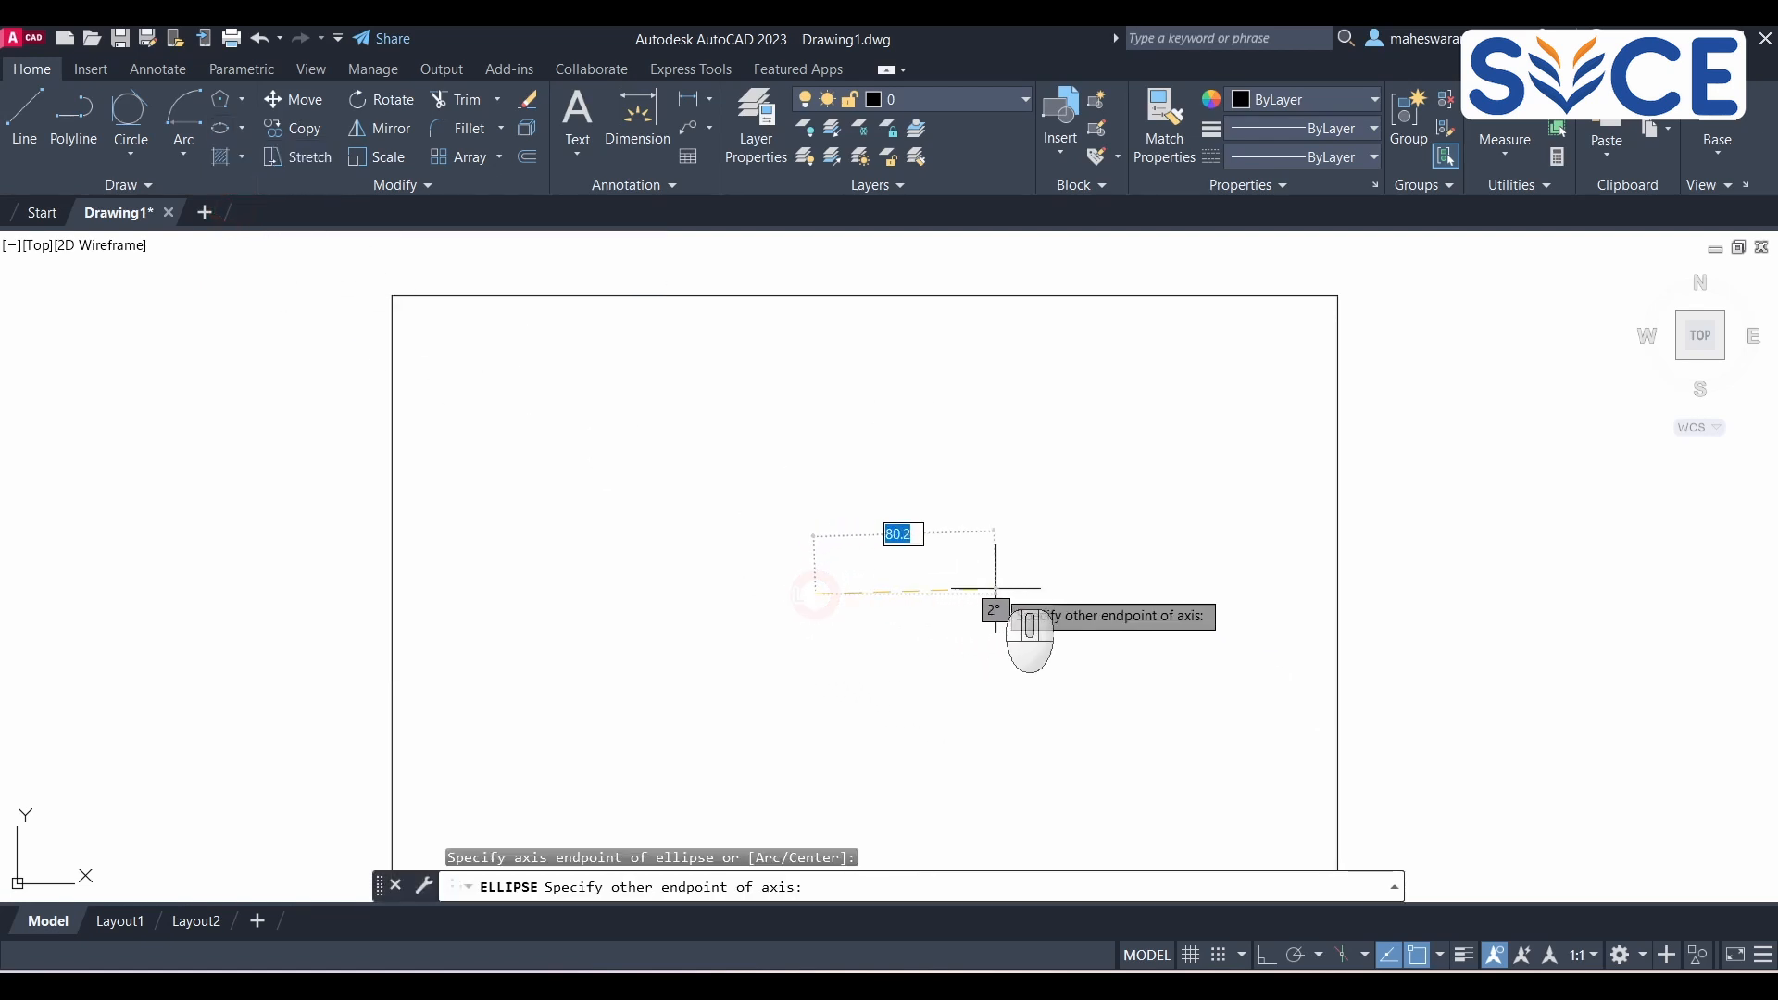
left_click(1123, 584)
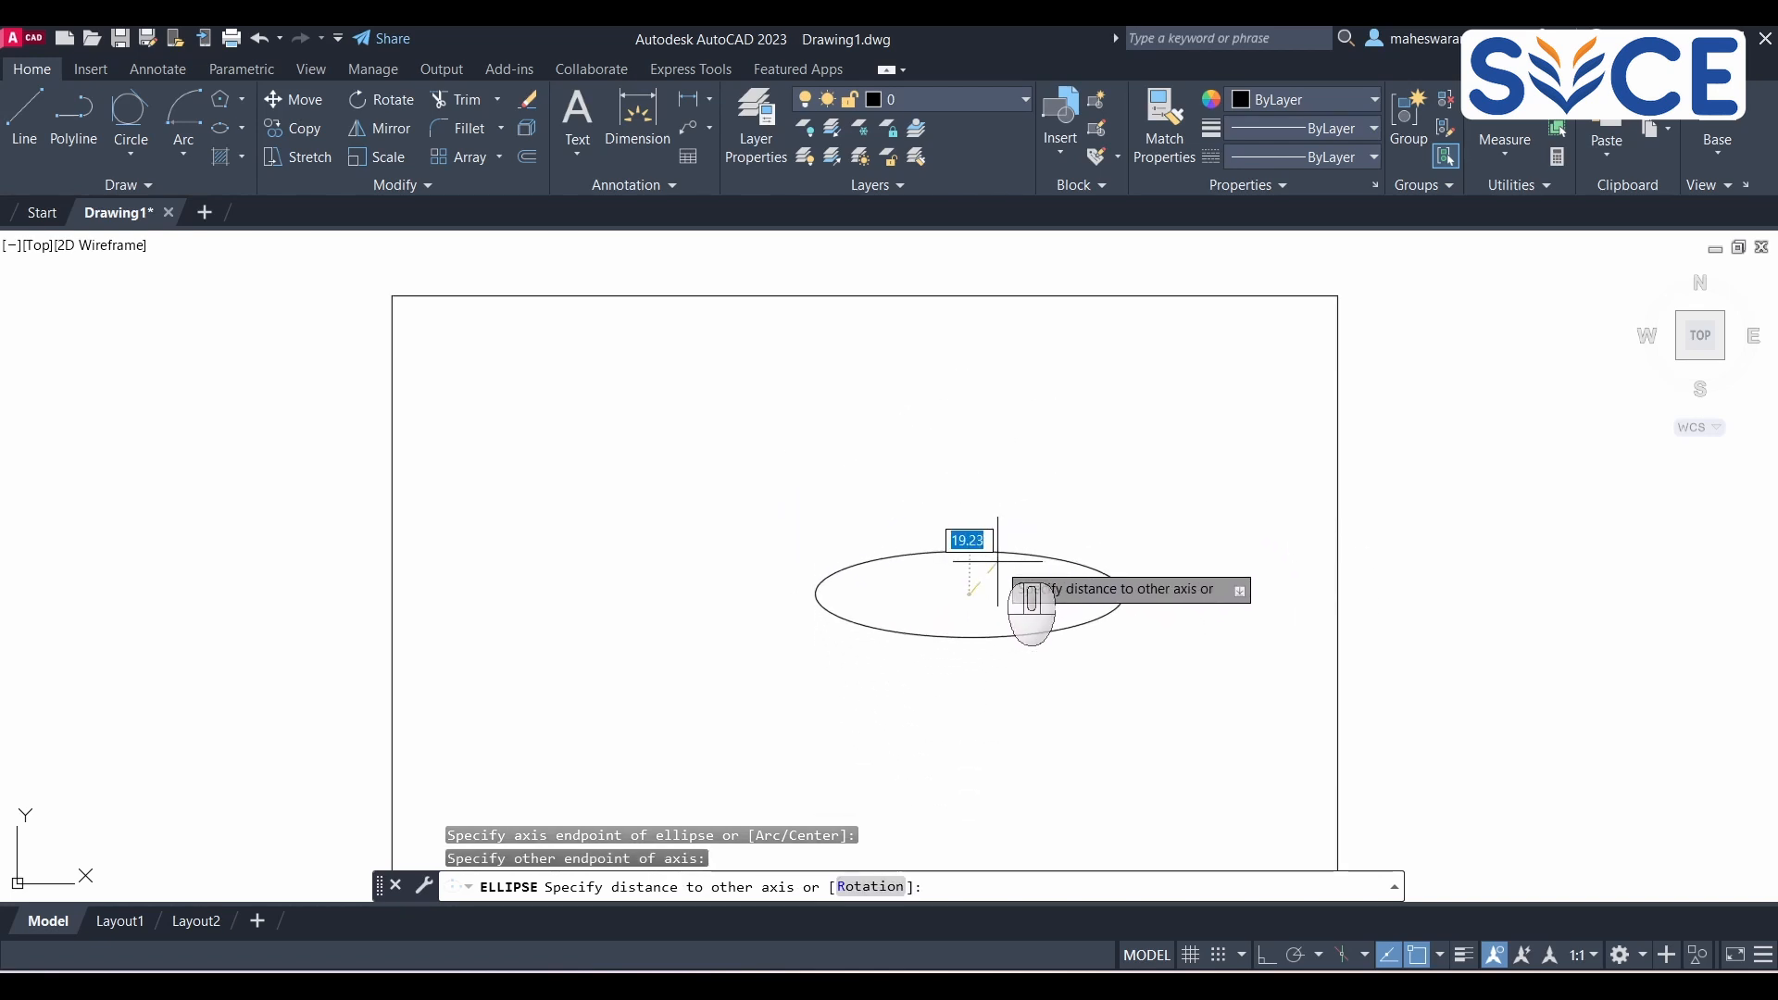
left_click(1001, 516)
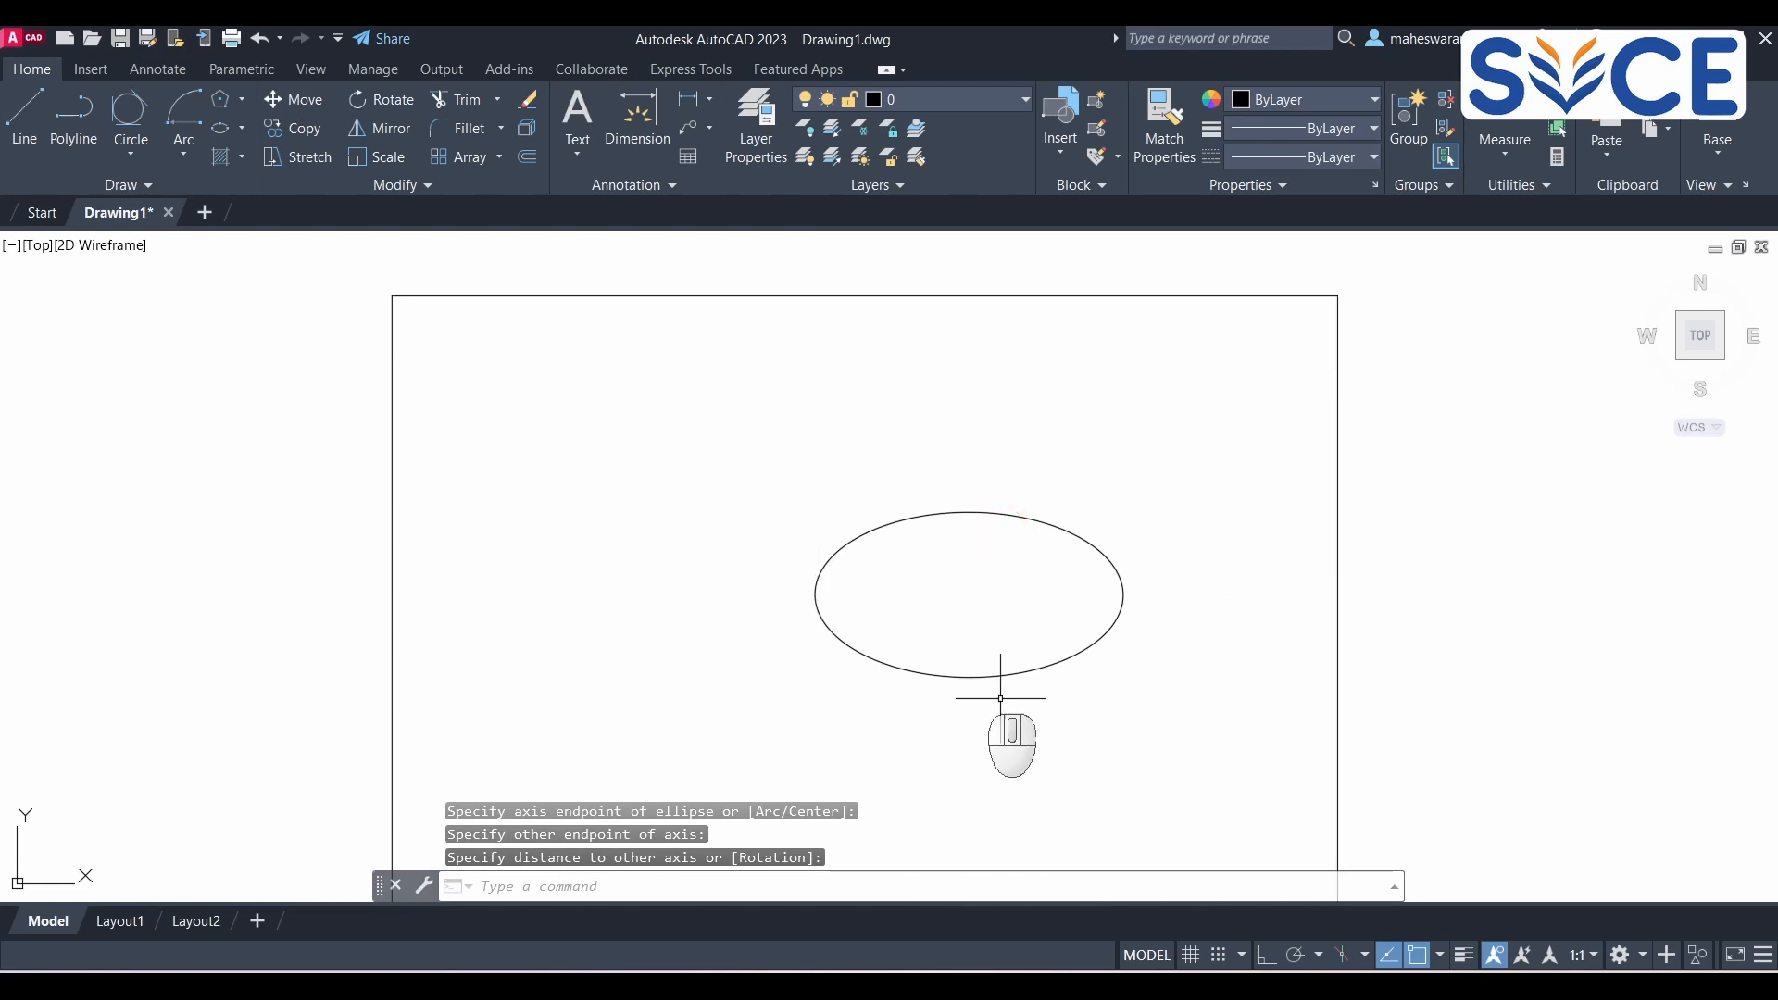
left_click(1051, 523)
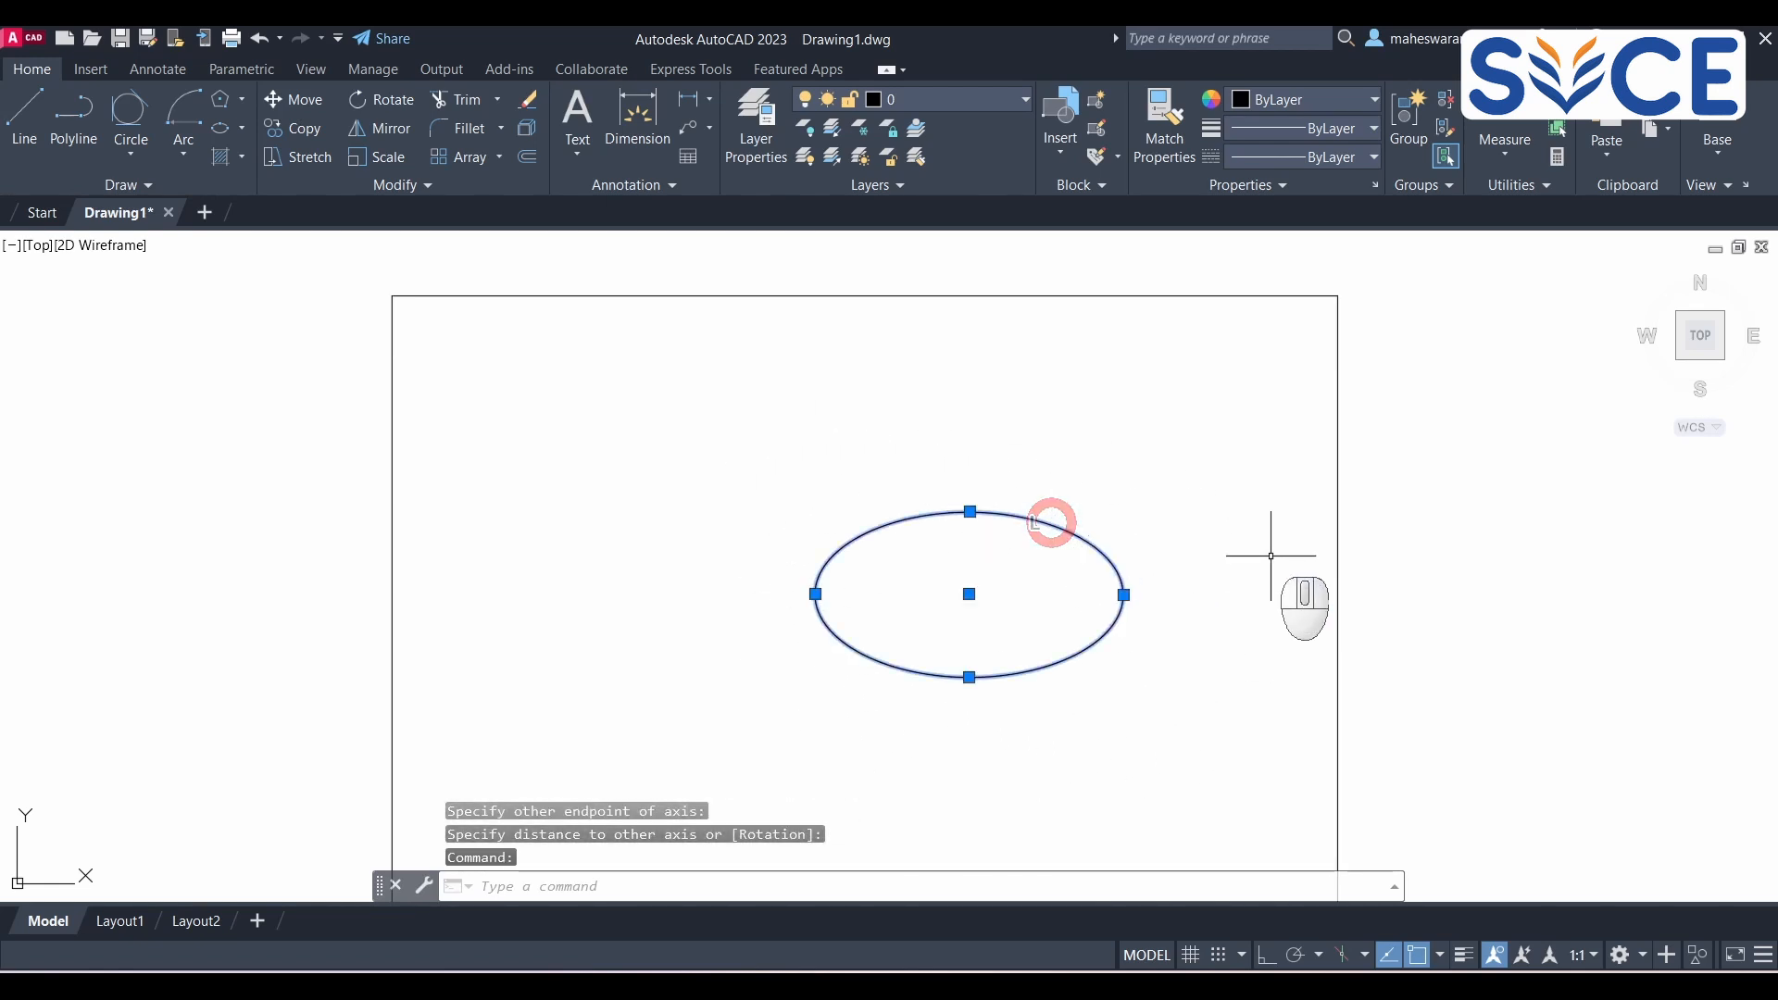
key("Delete")
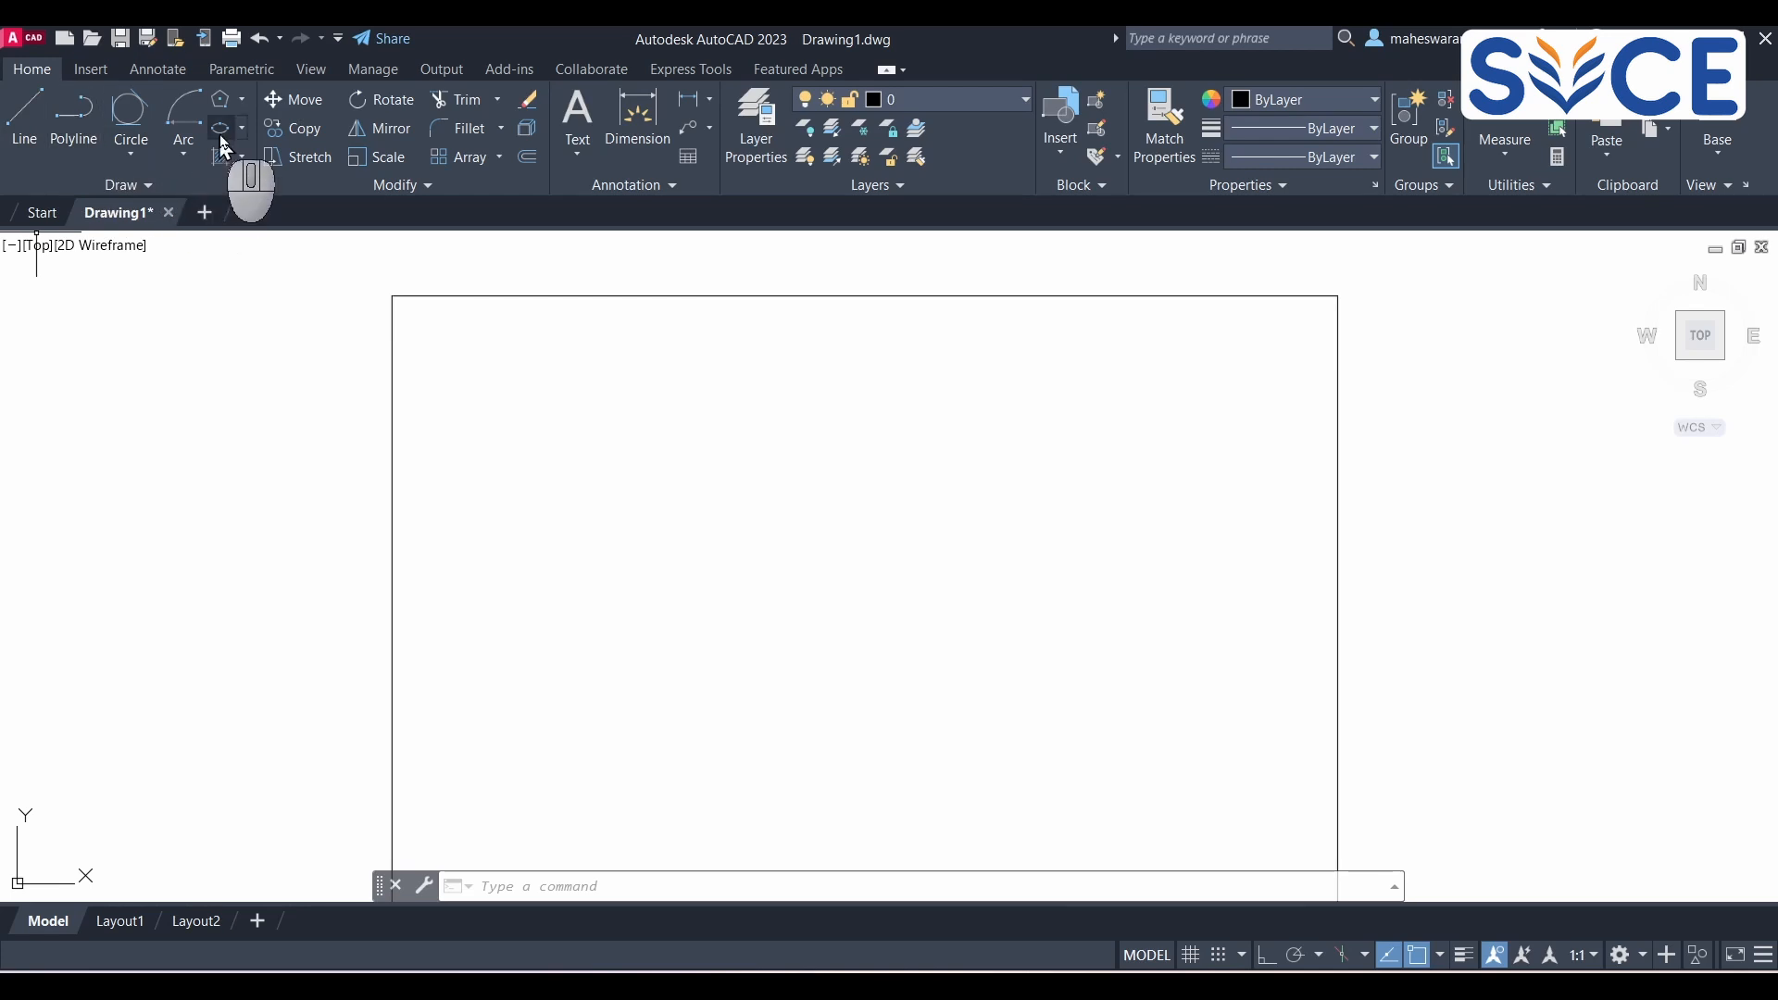
Step: Draw a six-sided polygon by its Edge in the sheet's upper left area, with Ortho on and a horizontal 25 mm base edge
left_click(223, 102)
left_click(648, 576)
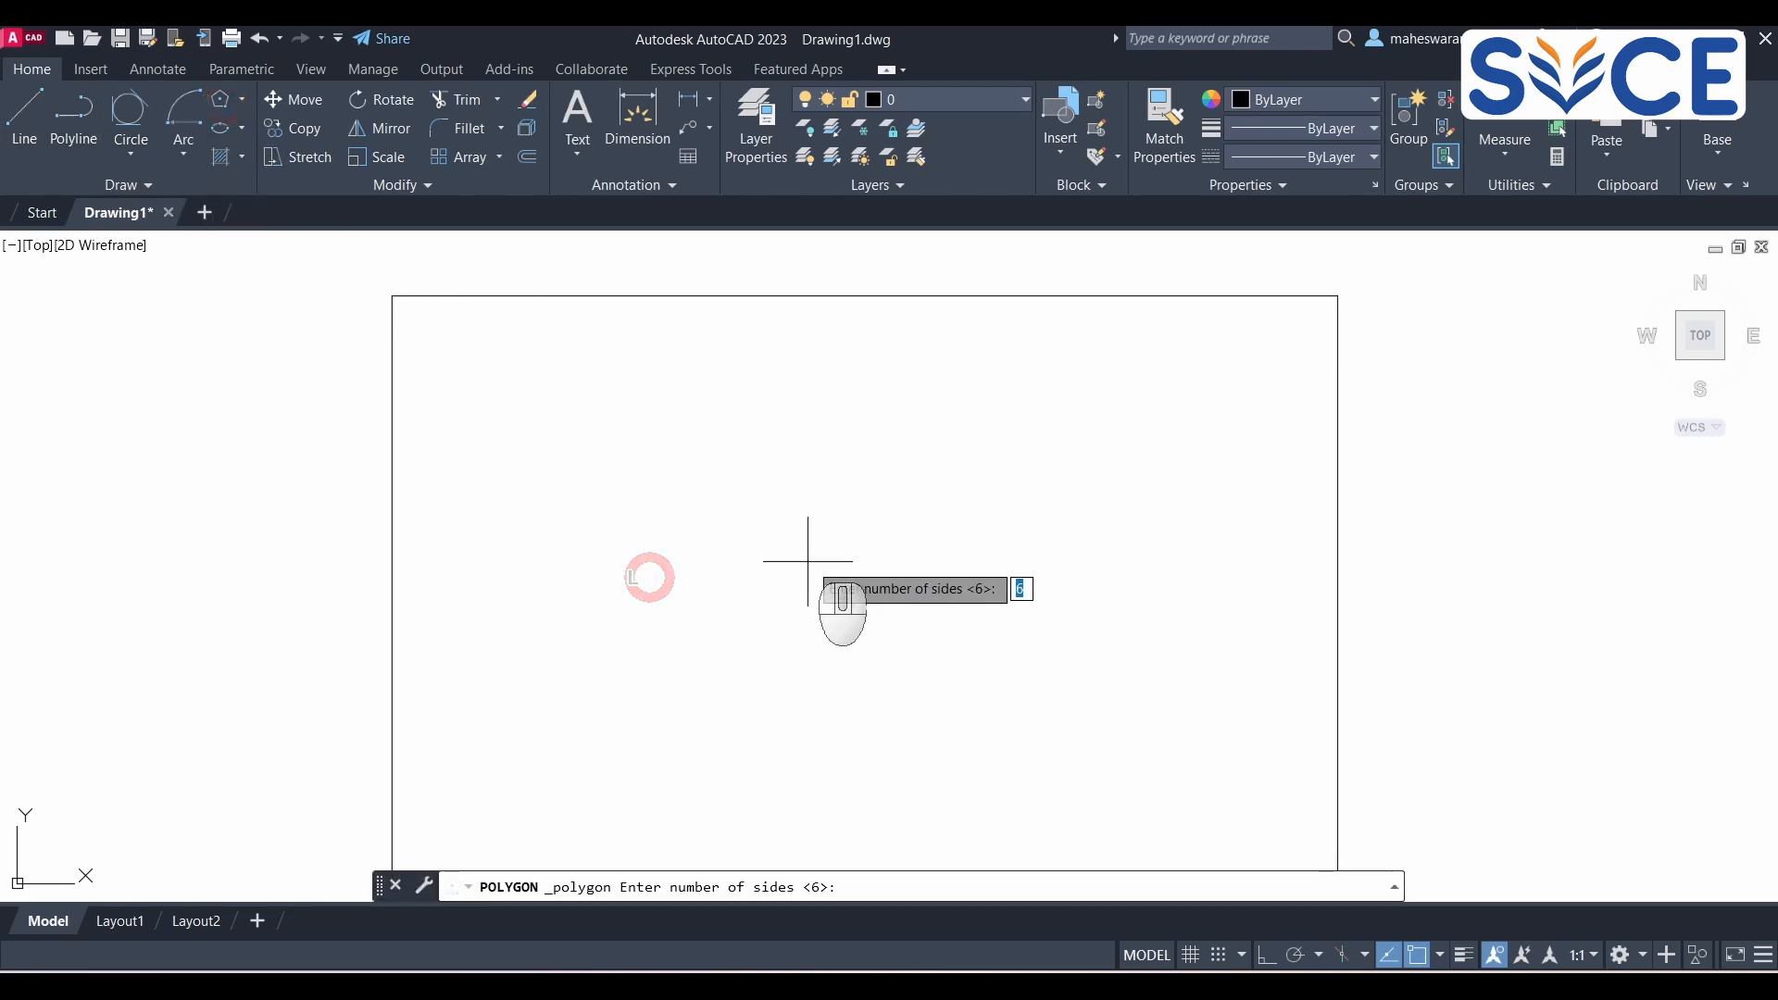
key("Return")
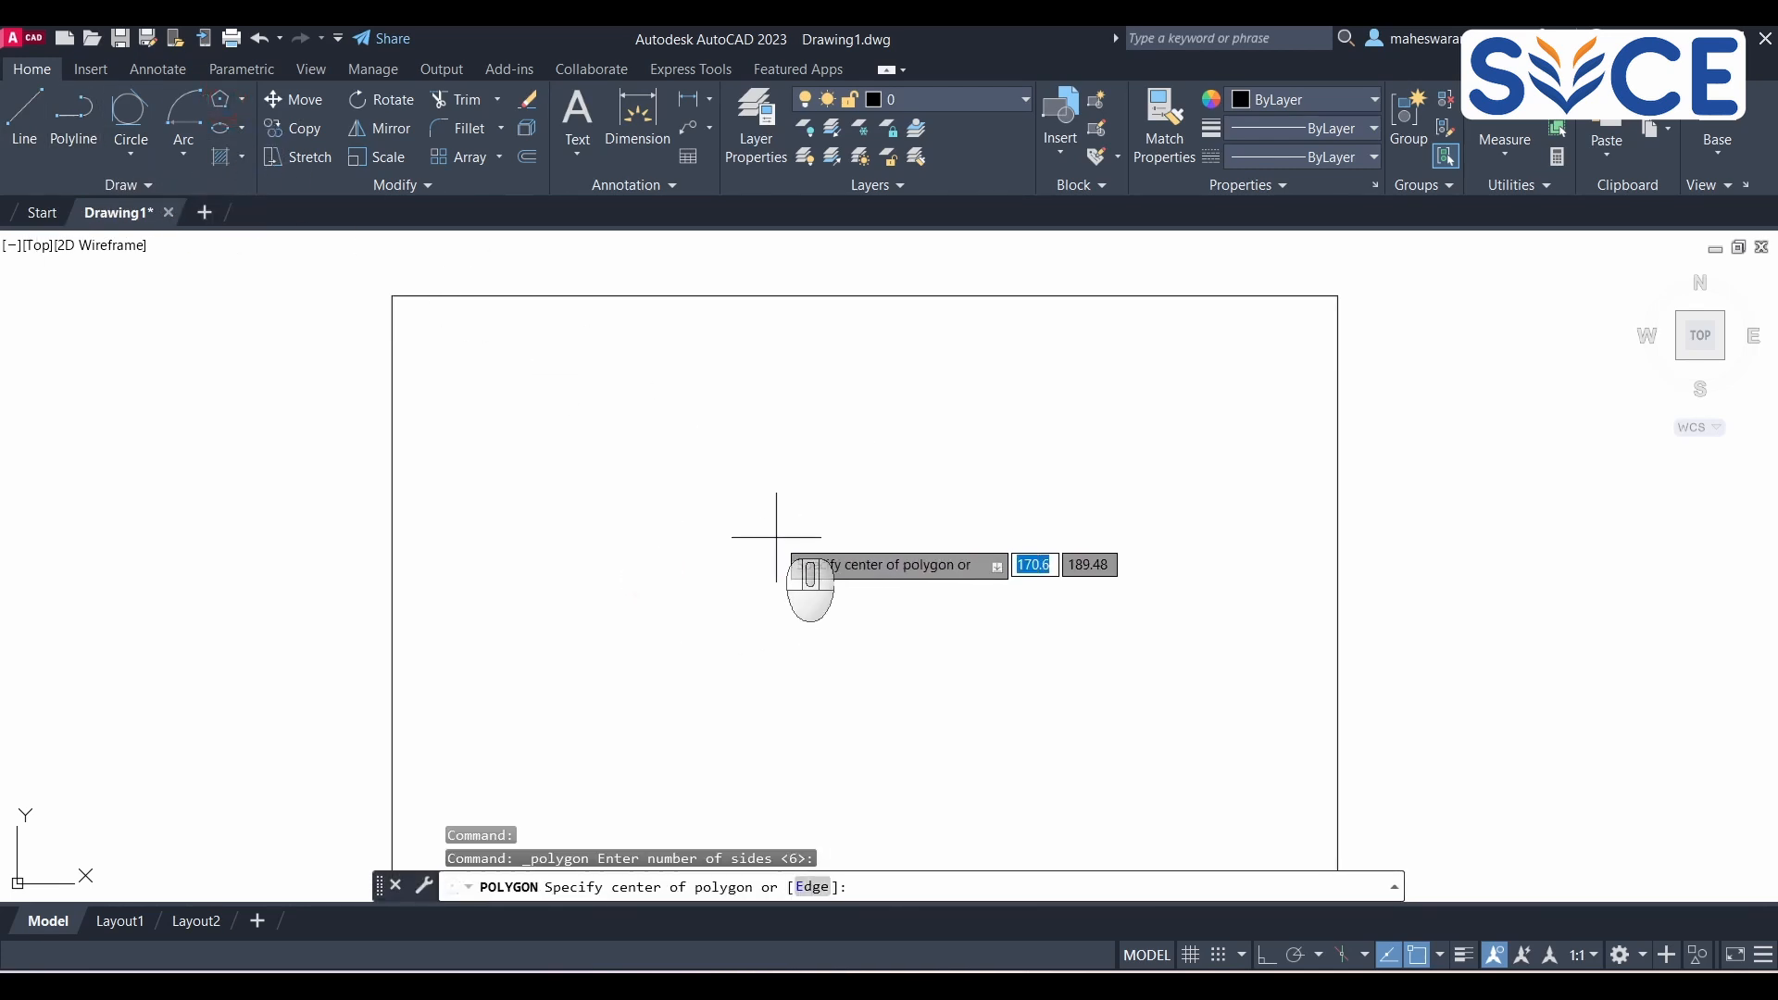
left_click(802, 886)
left_click(659, 538)
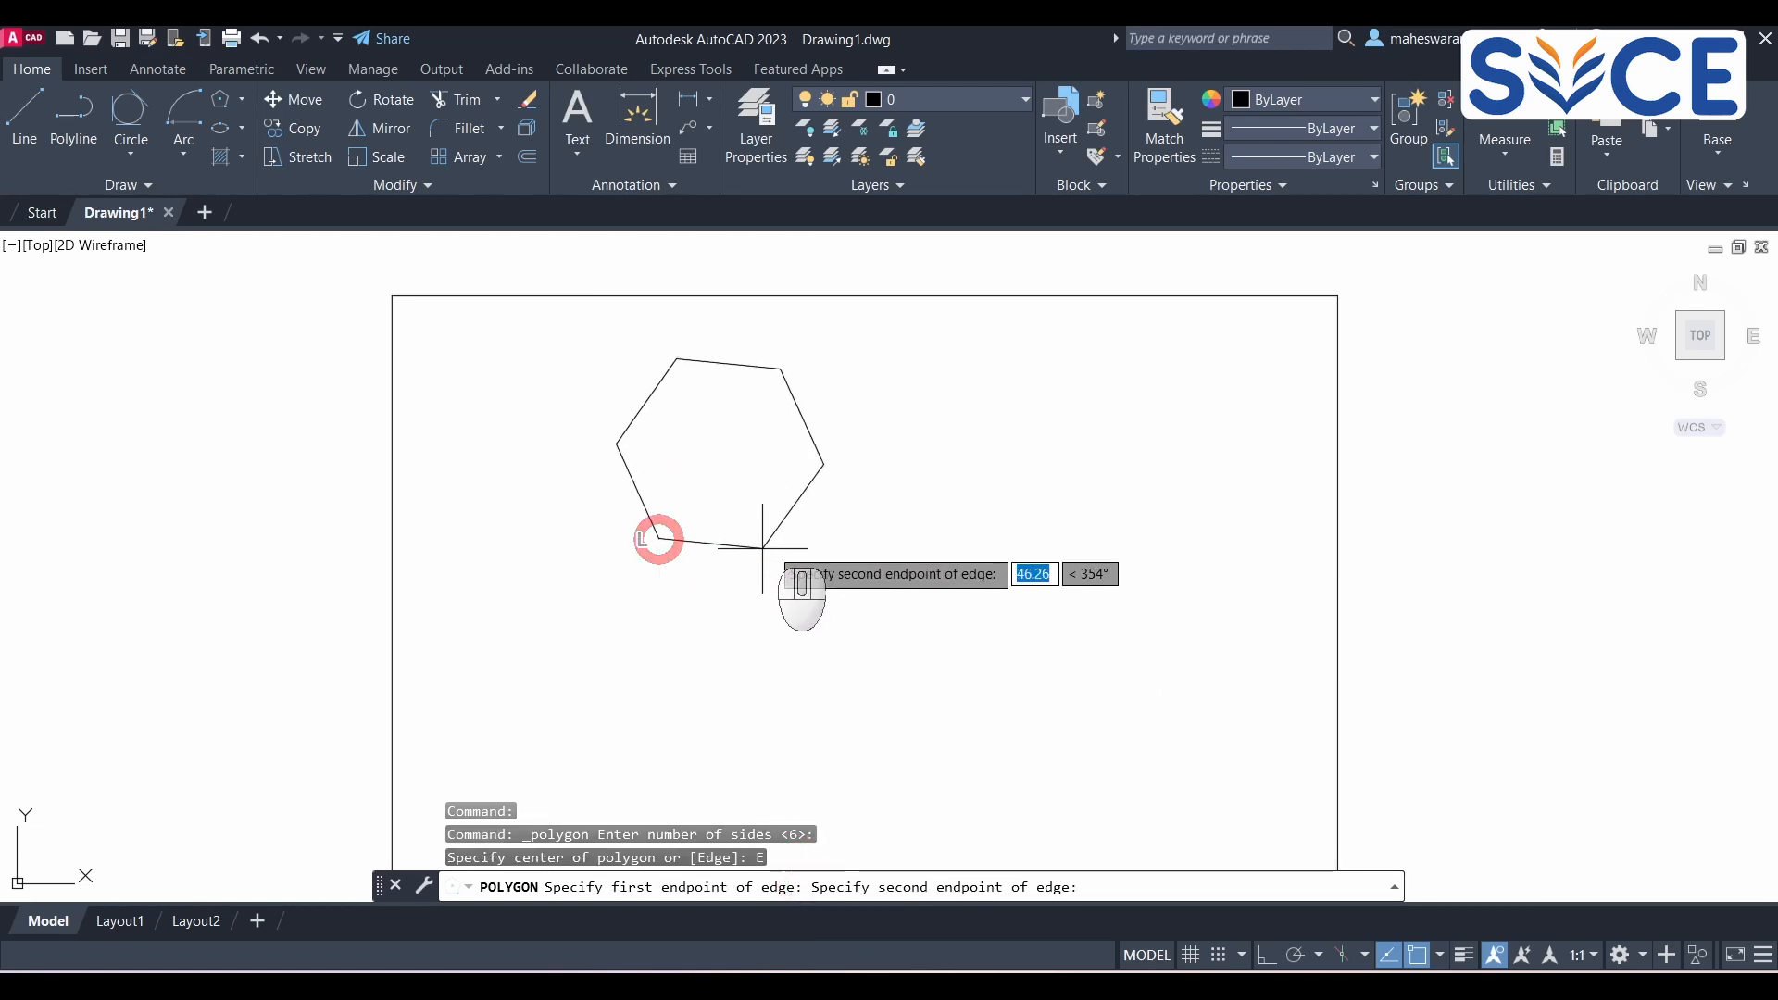
left_click(1265, 955)
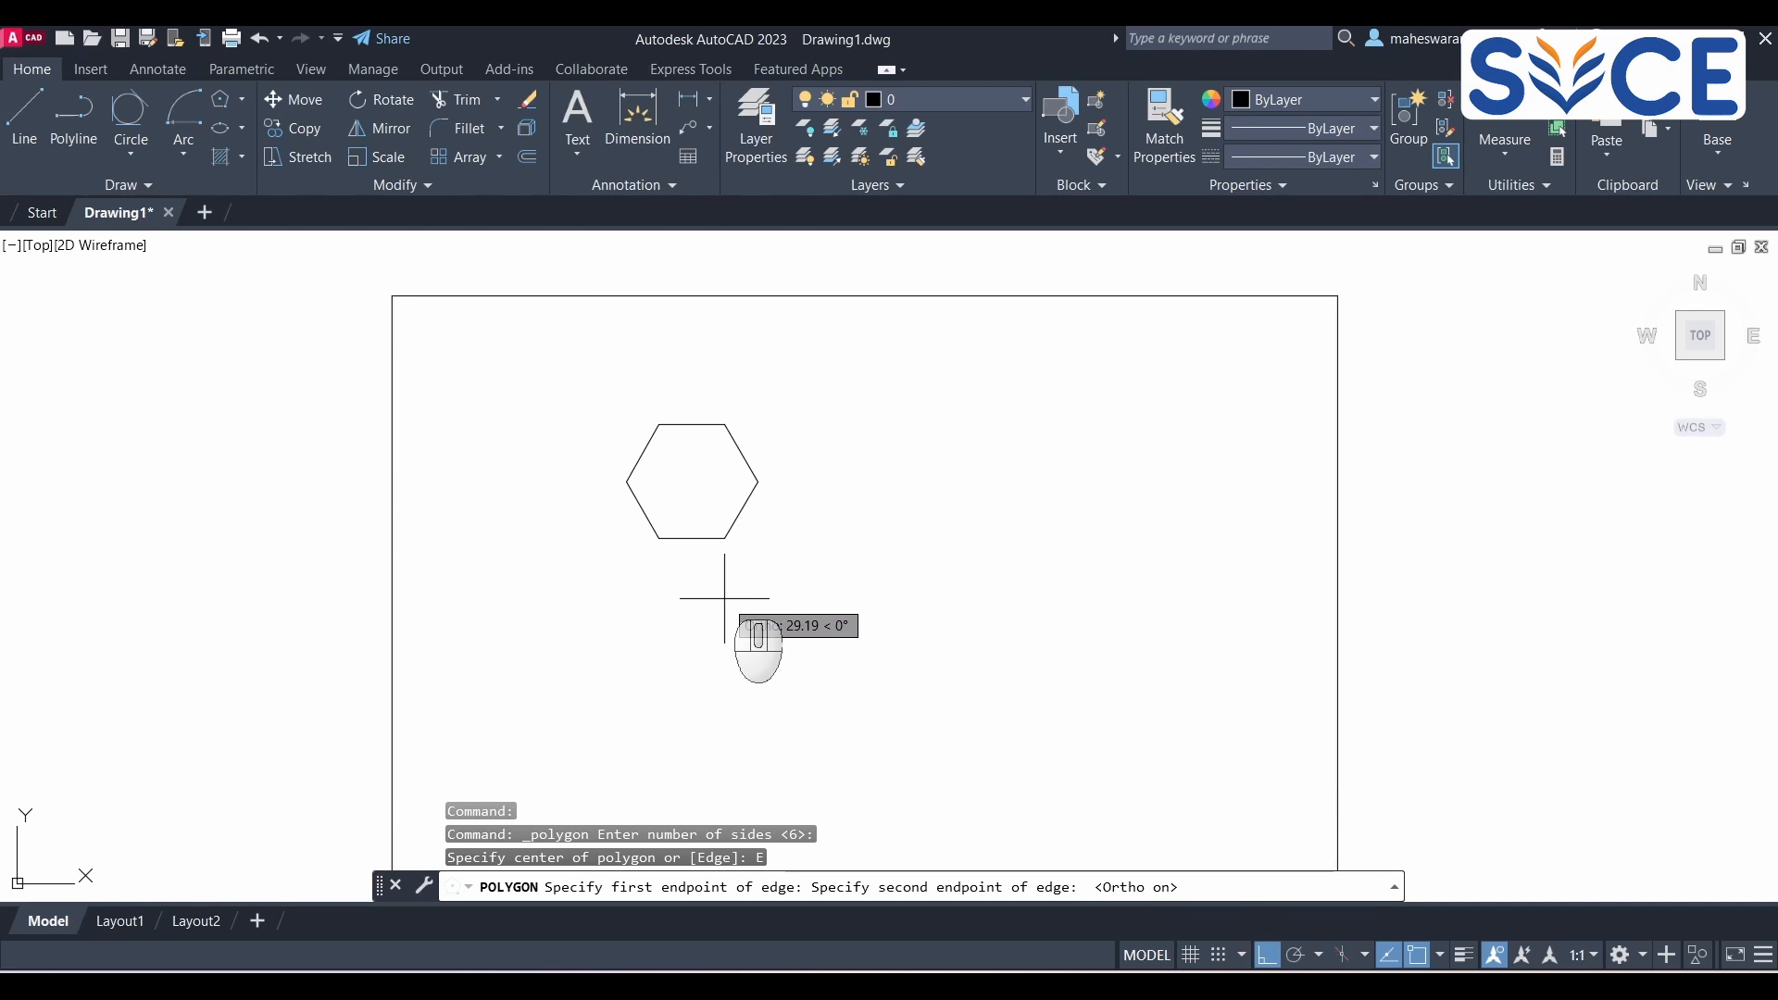
type("25")
key("Return")
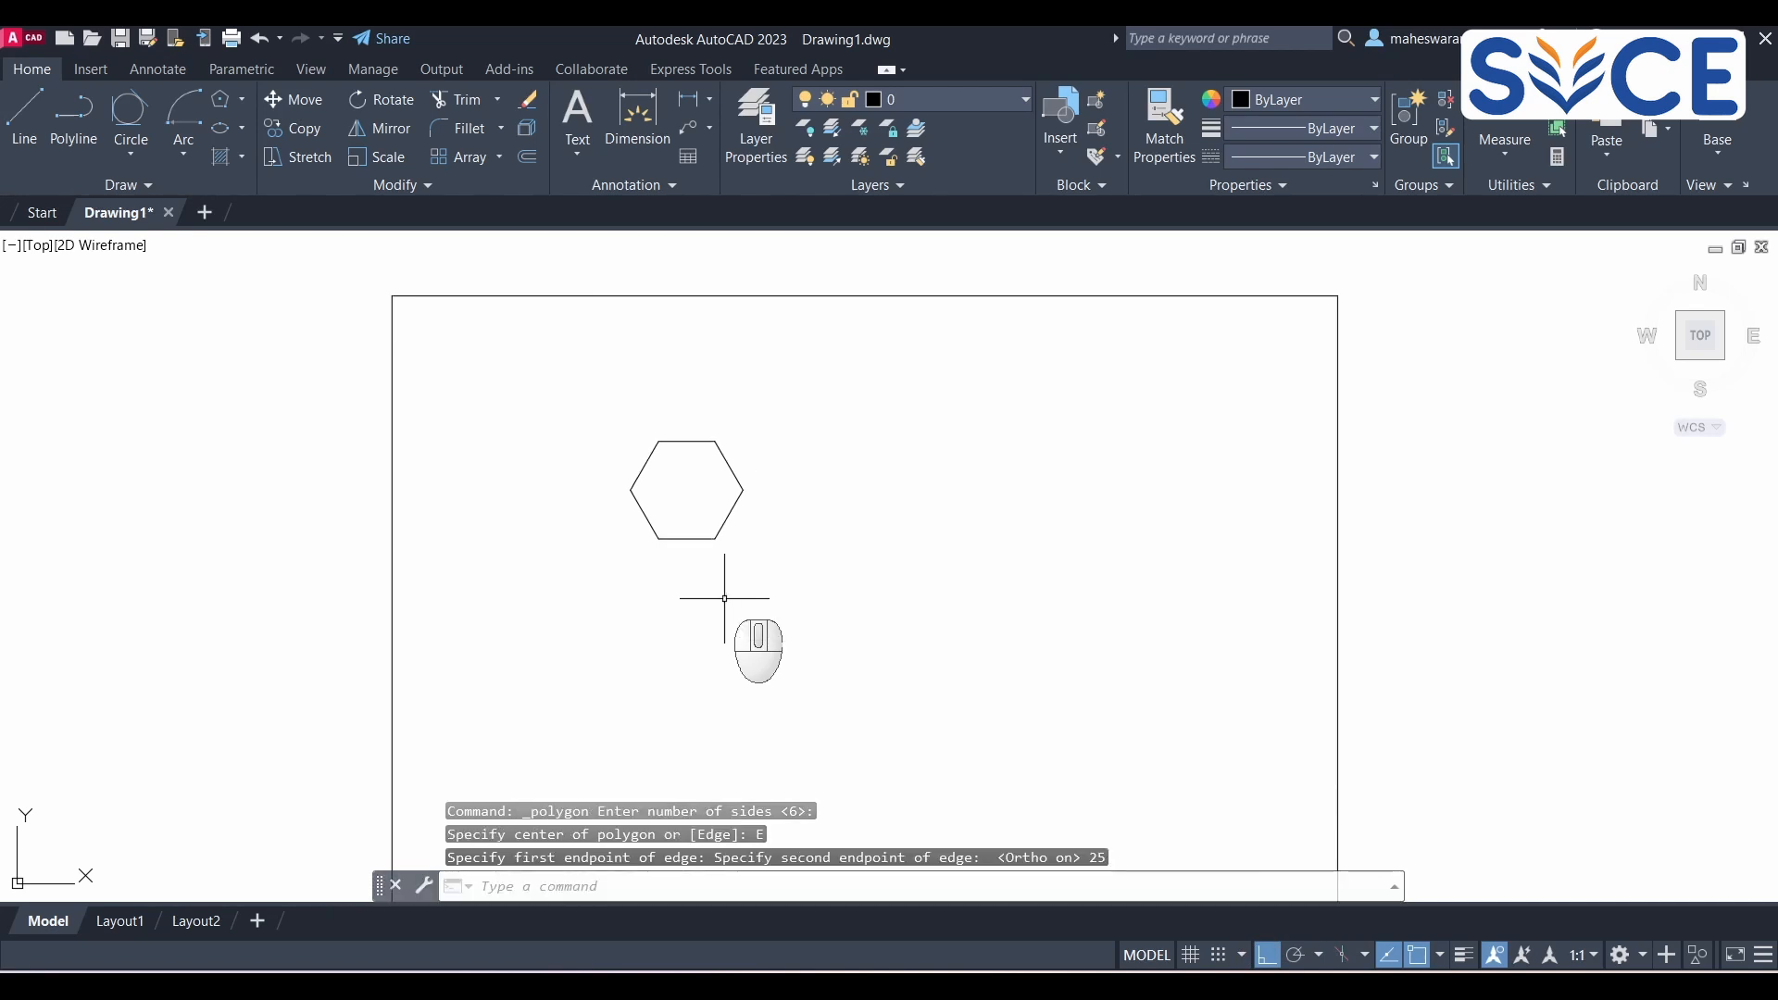
Step: Move the hexagon straight down into the sheet's lower left area, using its lower left vertex as base point with Ortho on
scroll(643, 461, "up", 1)
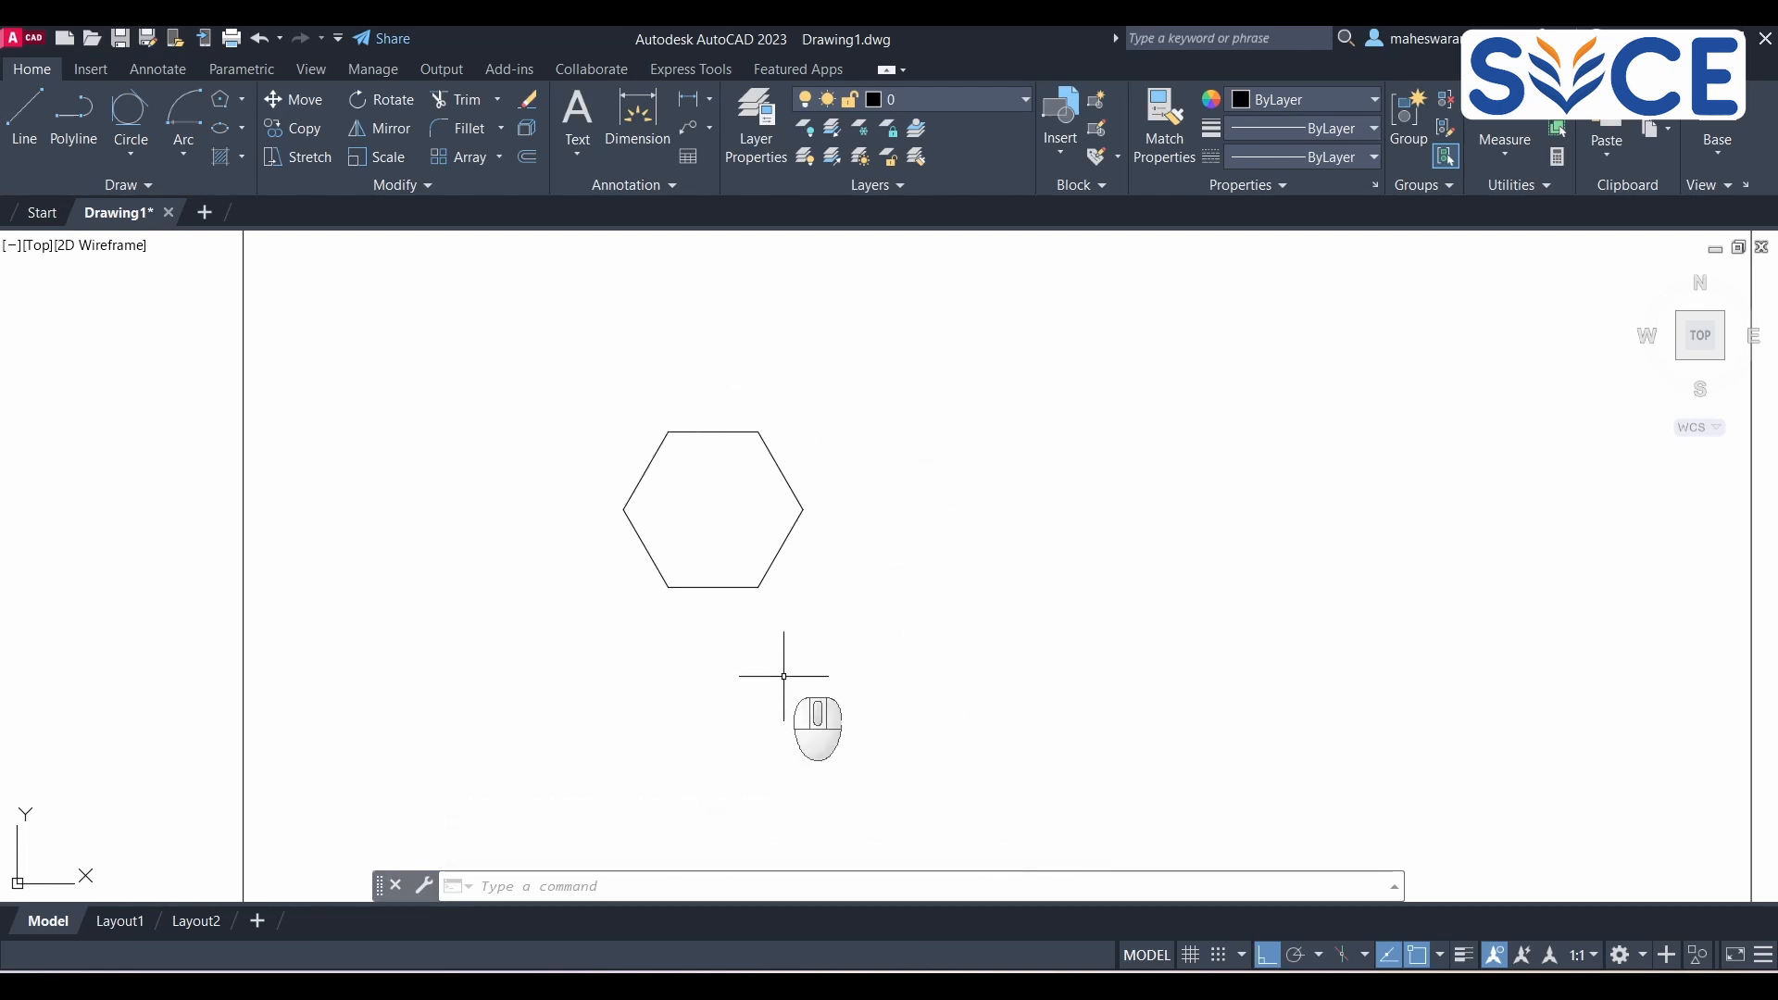
scroll(787, 556, "down", 2)
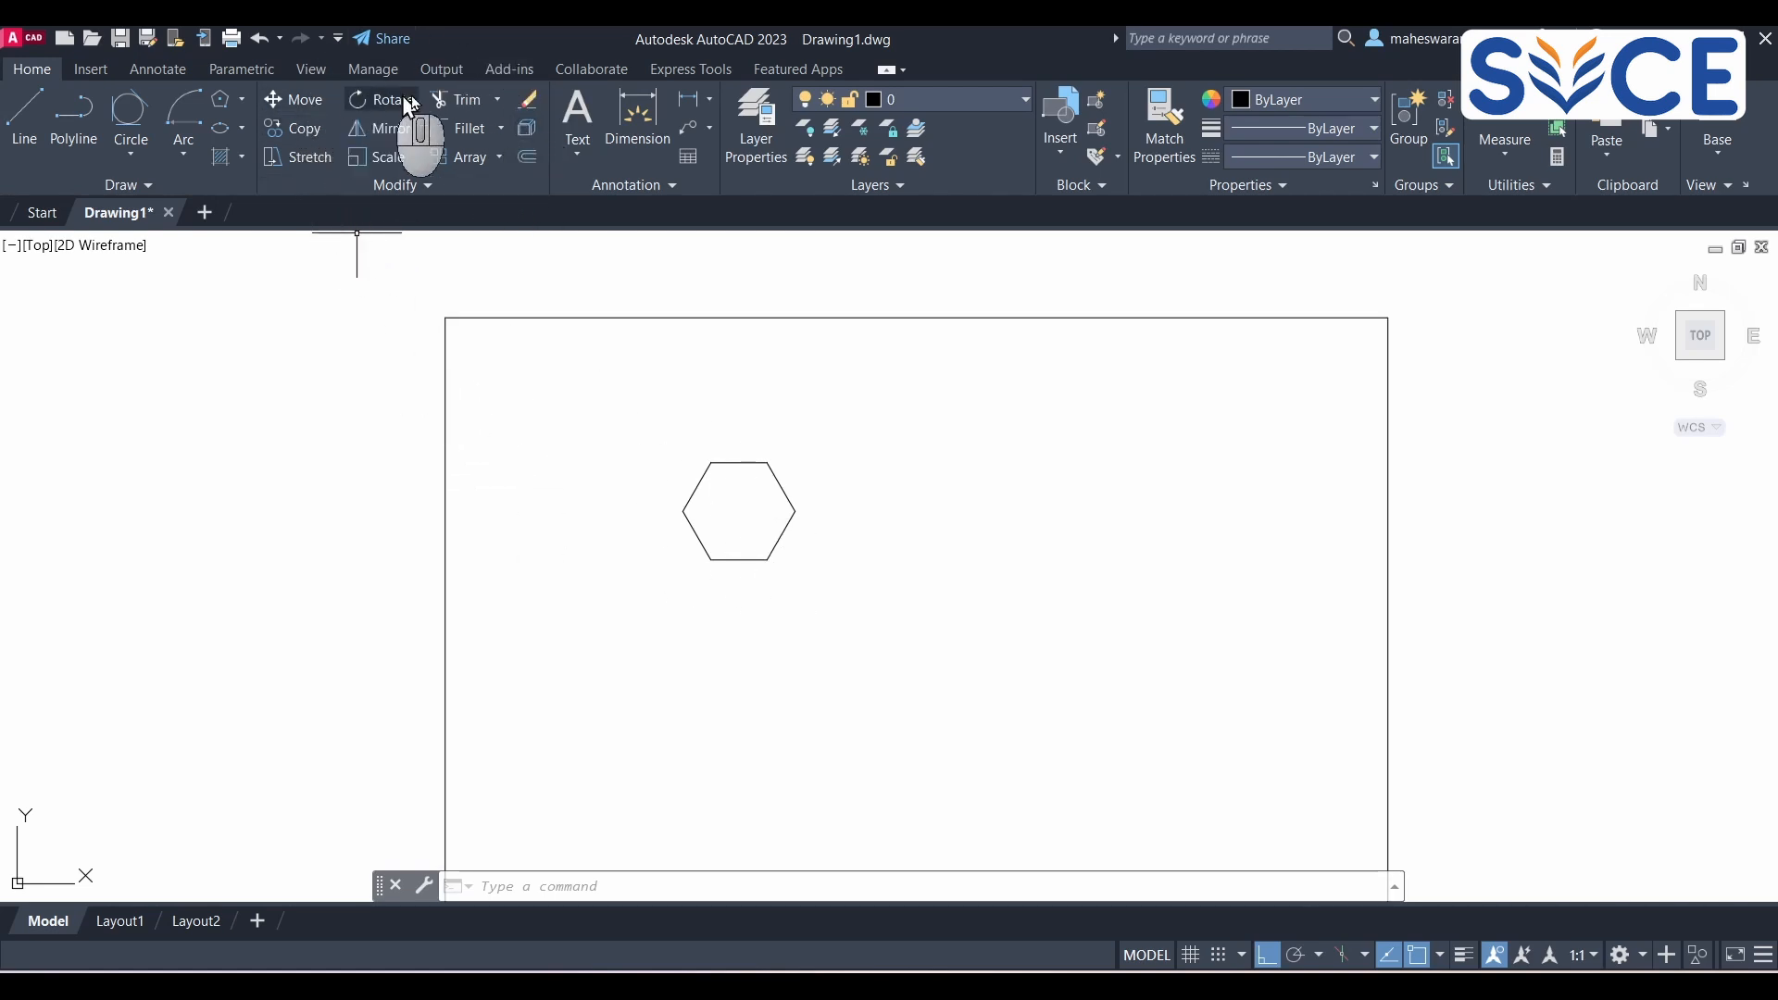
left_click(786, 491)
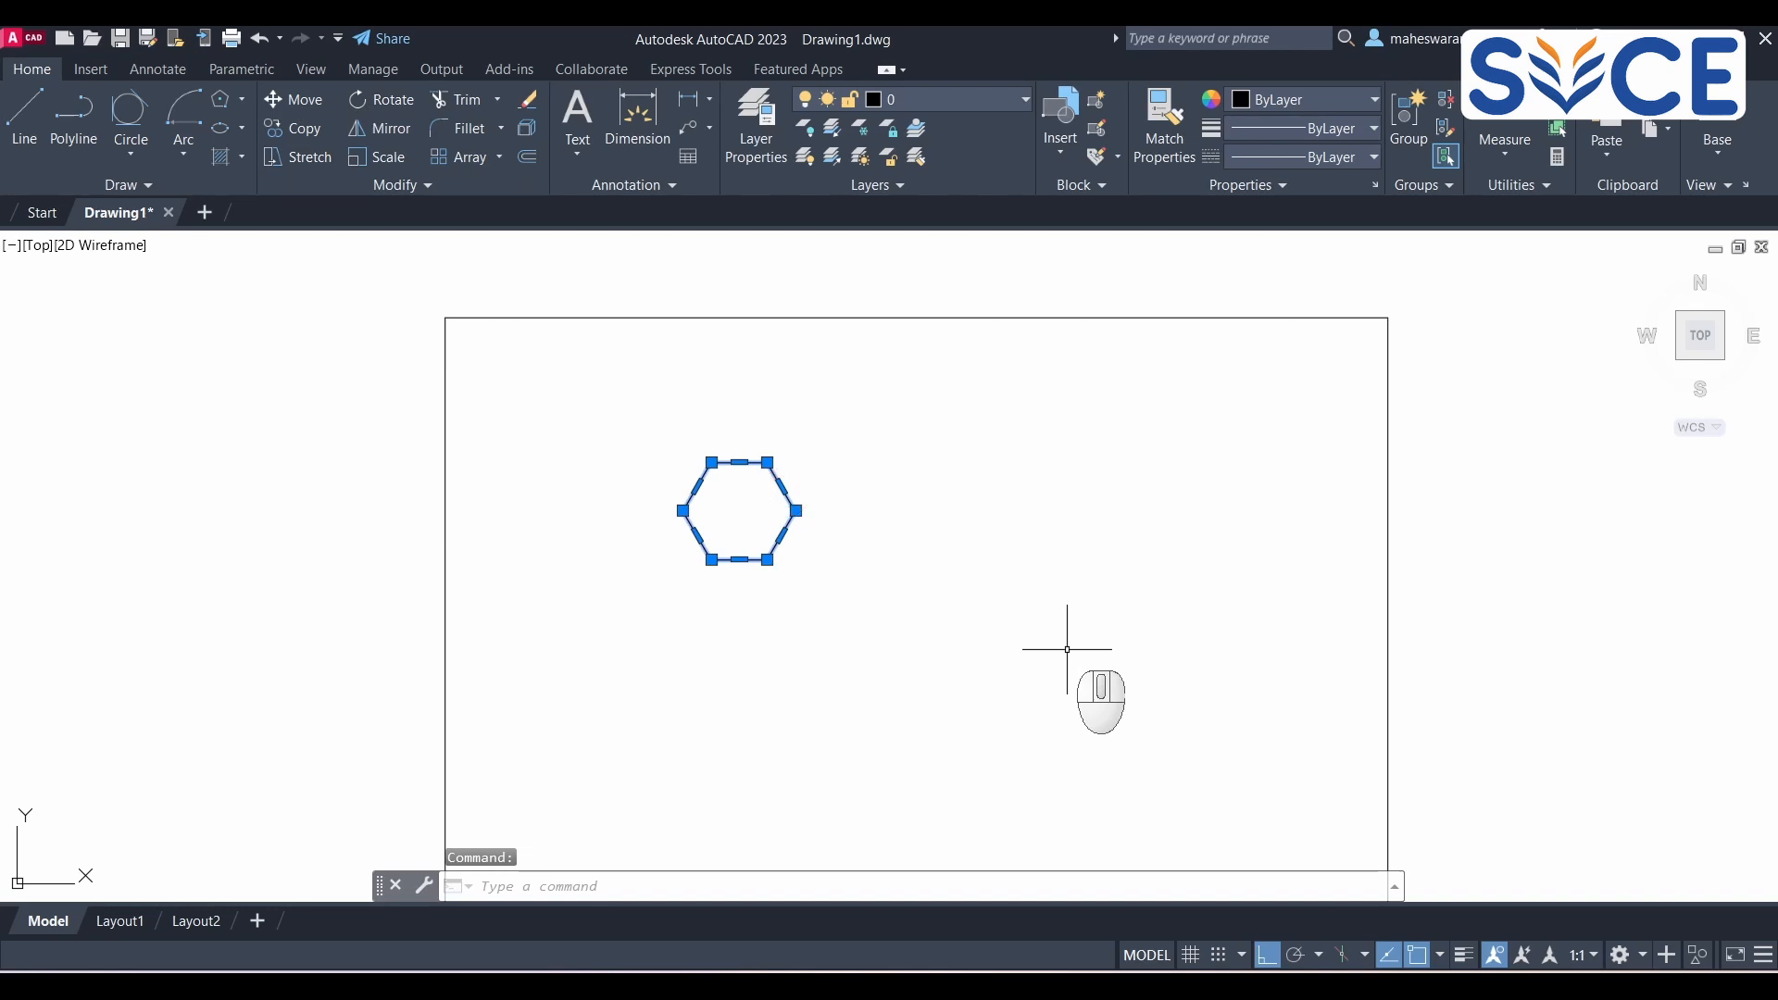
left_click(304, 97)
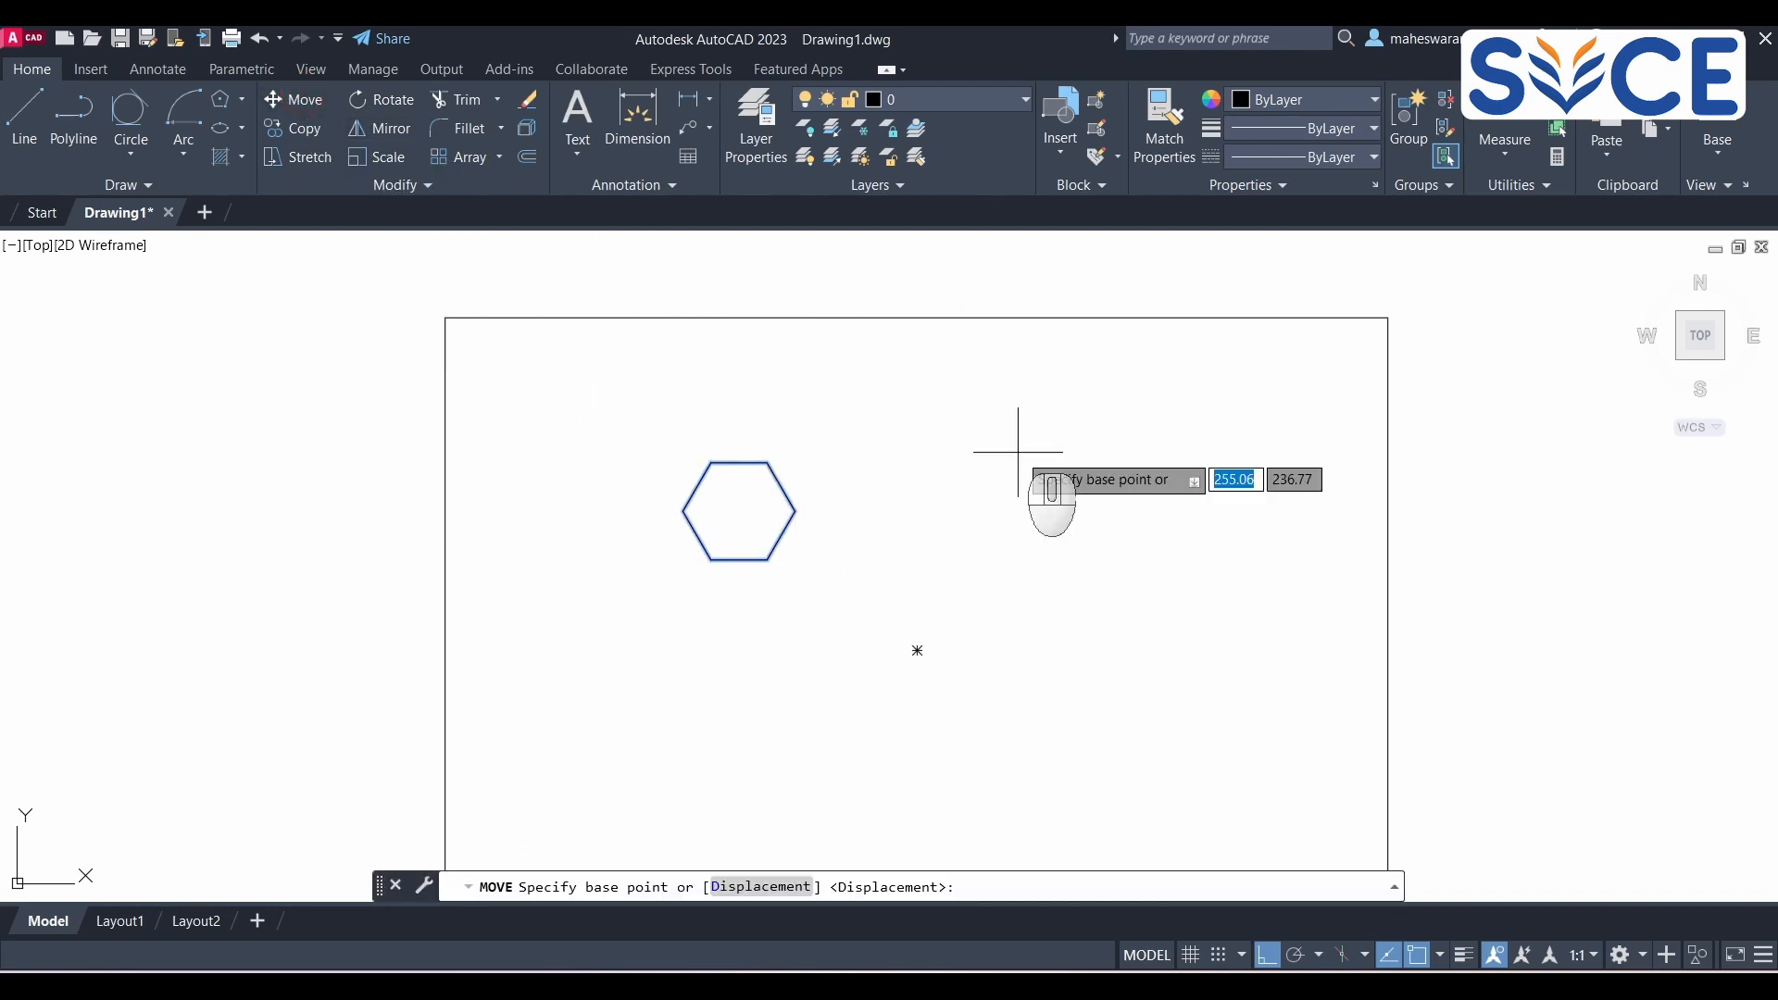
left_click(712, 559)
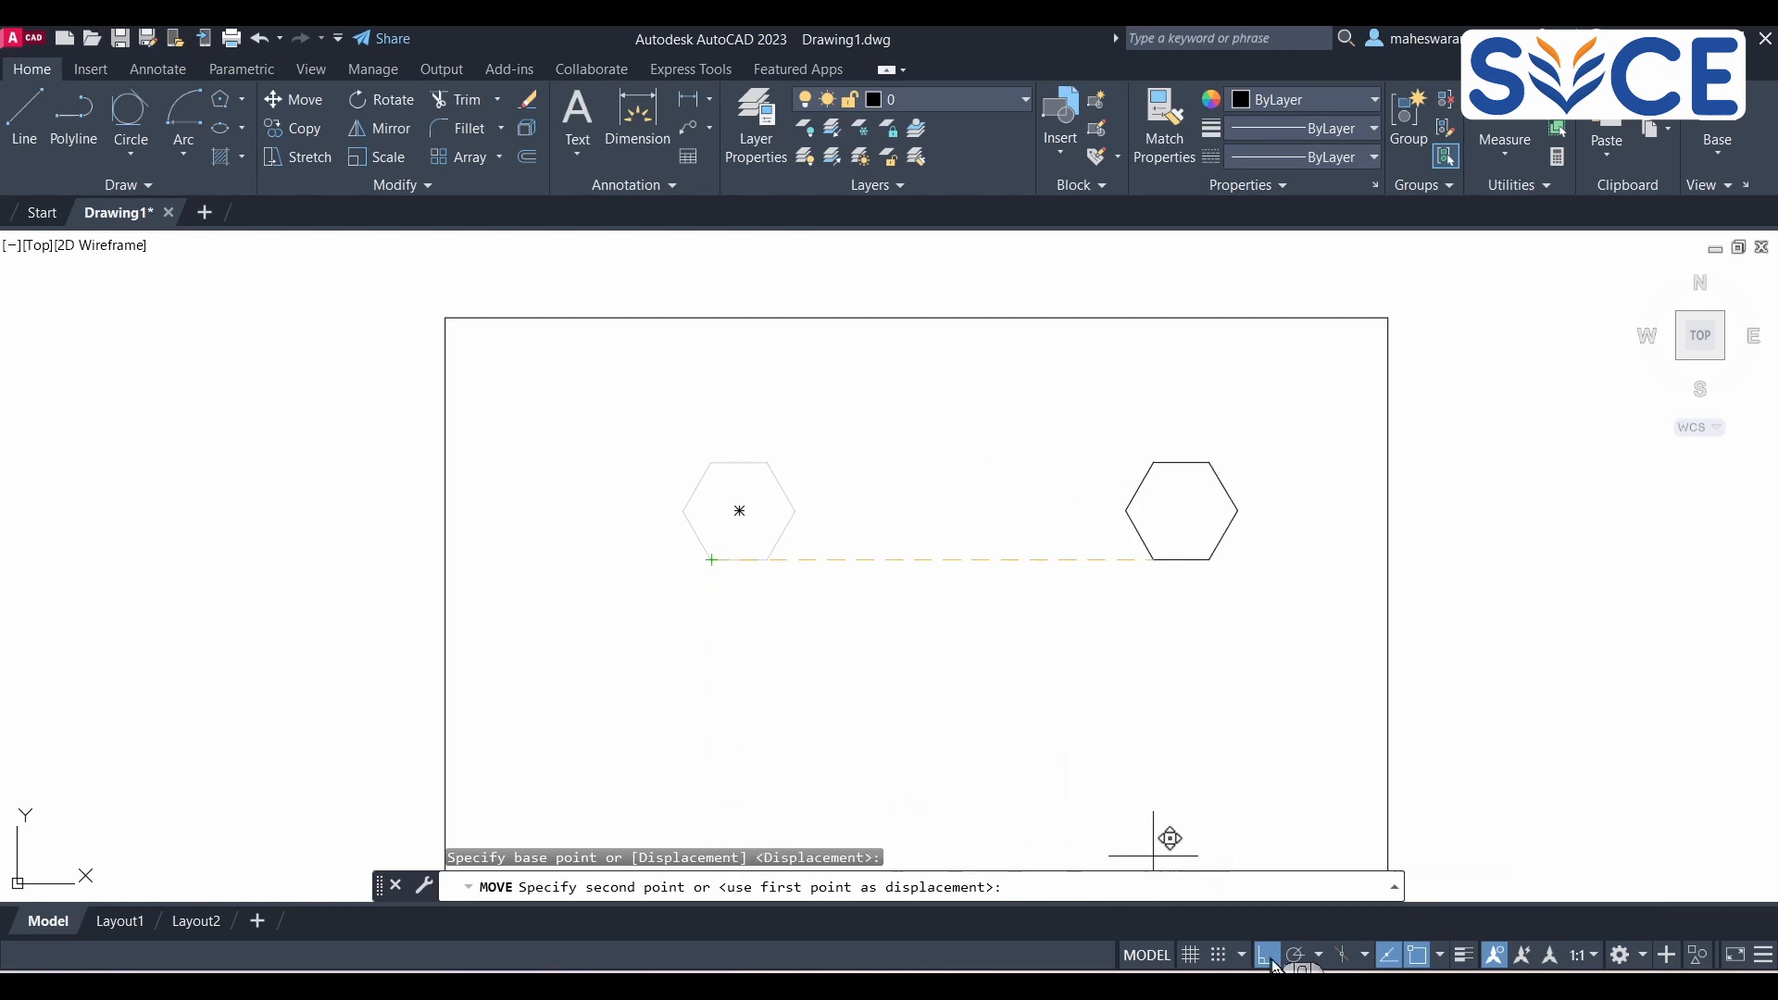
left_click(702, 782)
scroll(775, 576, "up", 1)
scroll(782, 607, "down", 5)
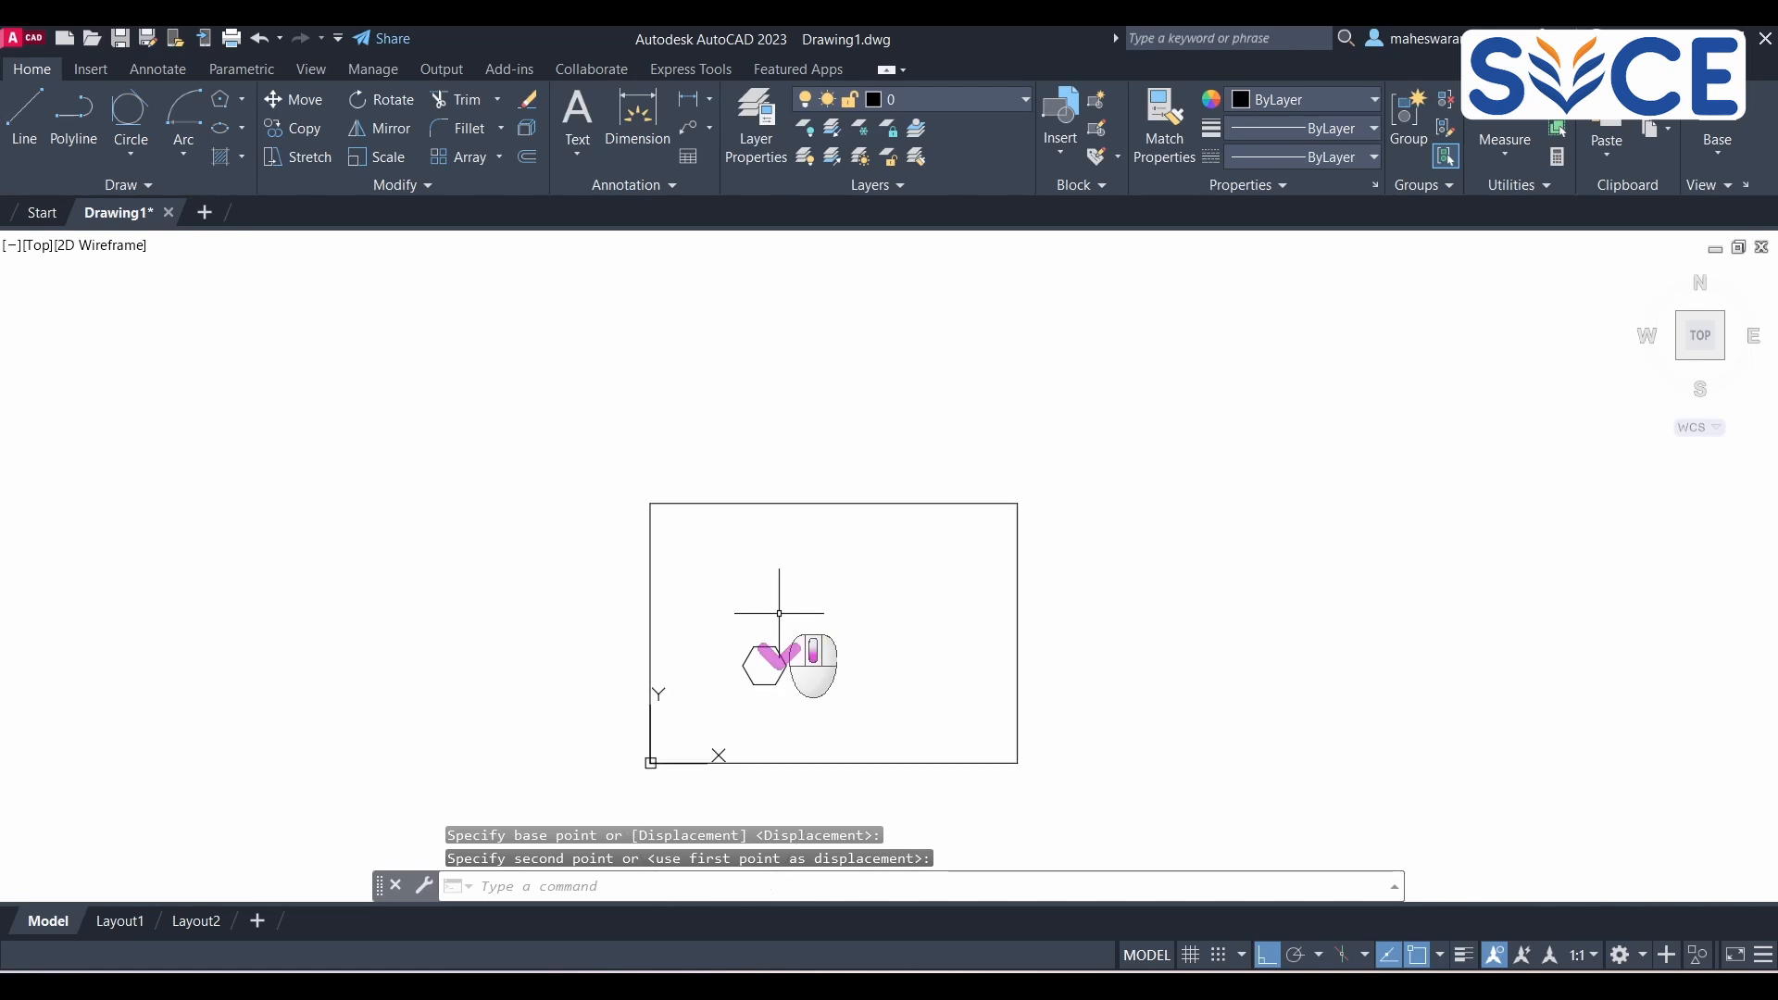
Step: Rotate the hexagon by 30° about its lower right vertex, with Ortho off
scroll(873, 655, "up", 2)
middle_click_drag(792, 624, 800, 566)
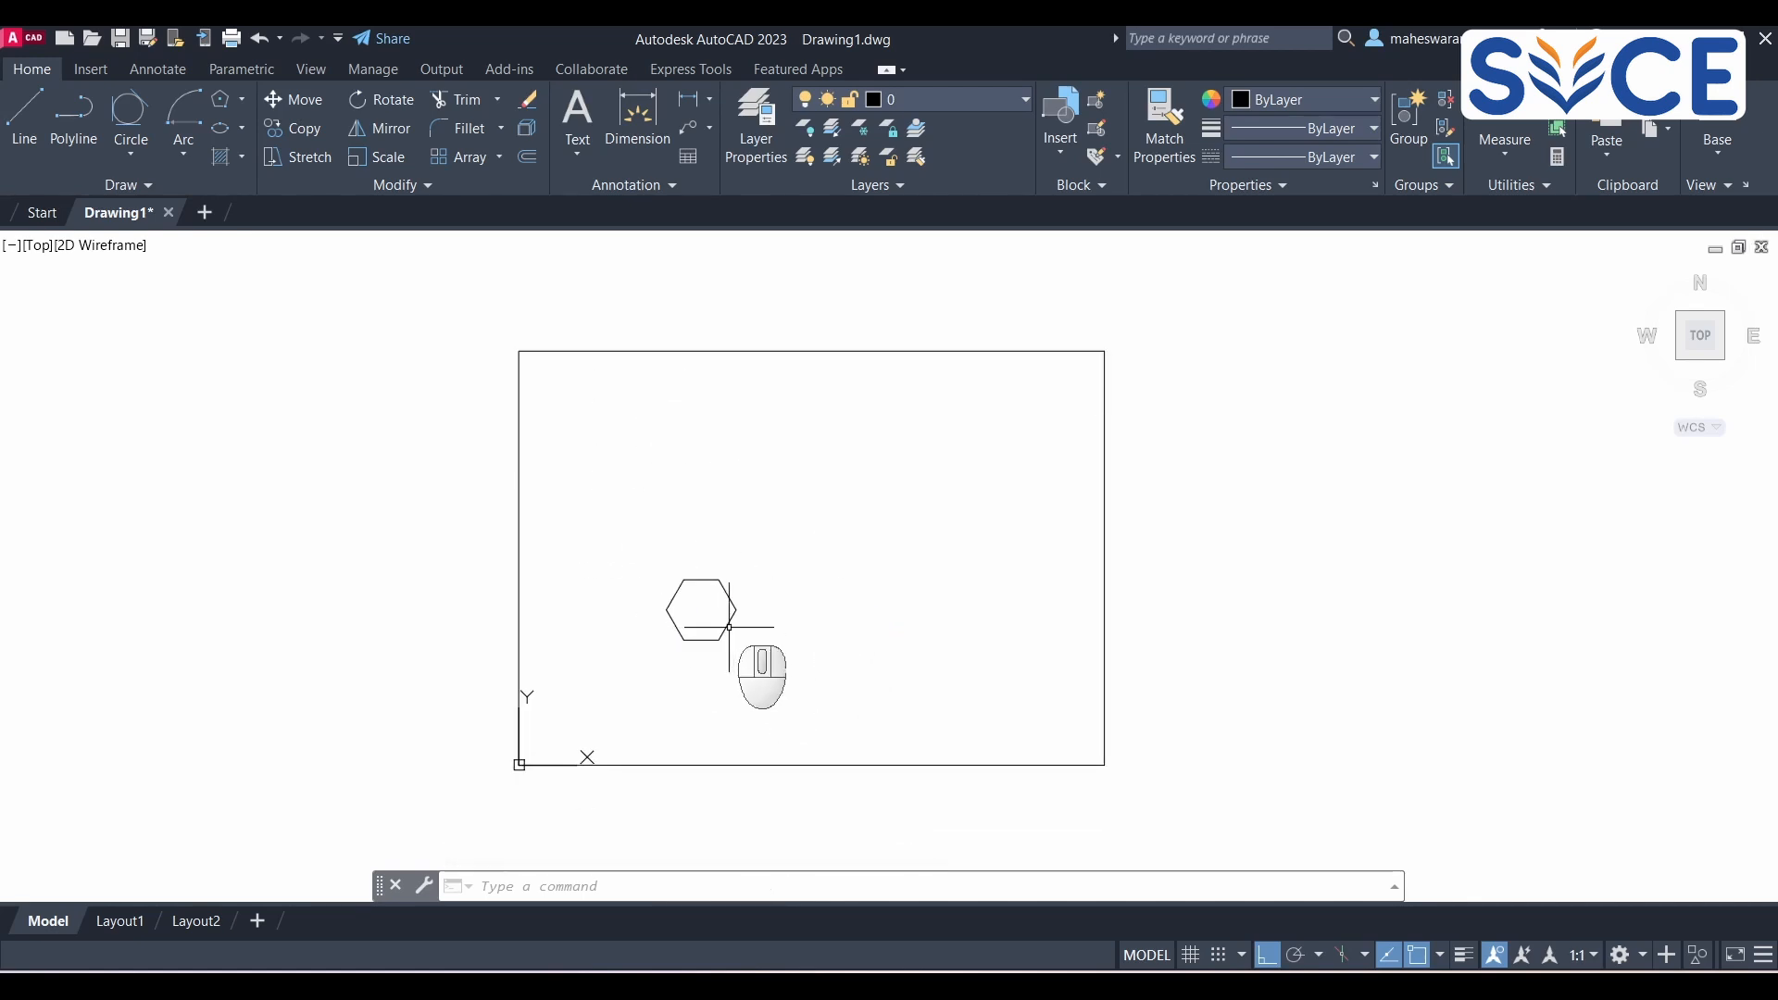
left_click(387, 104)
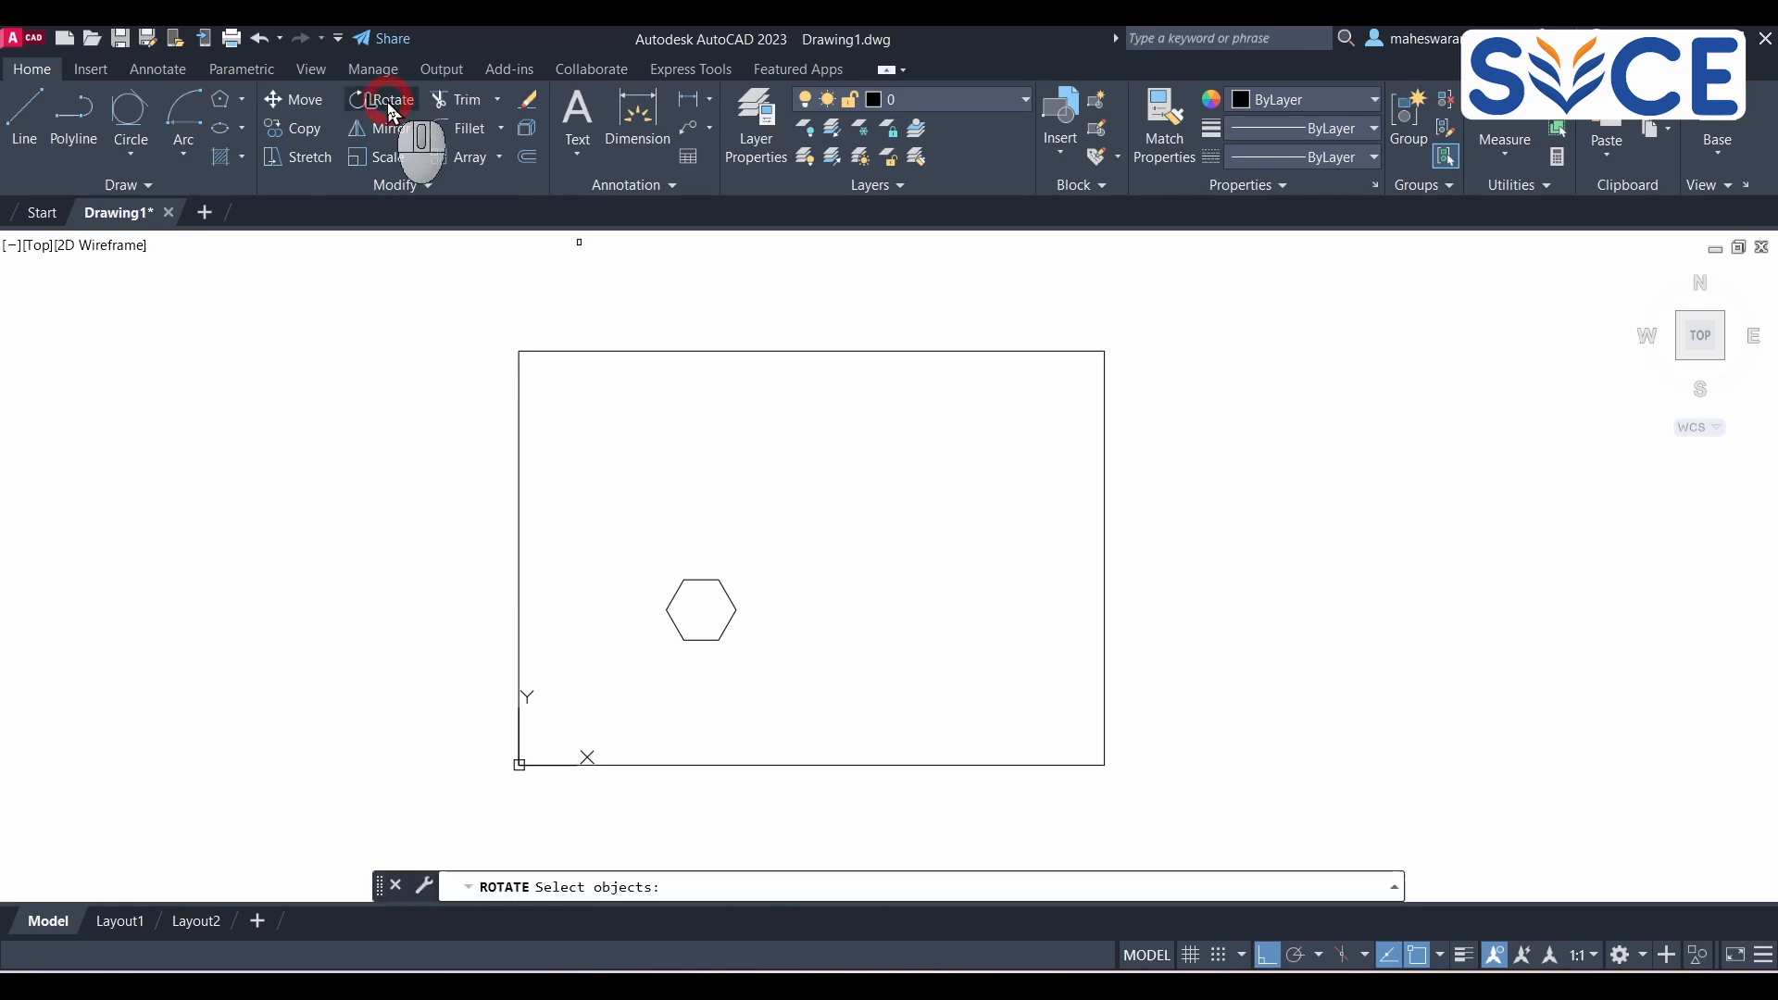
left_click(727, 596)
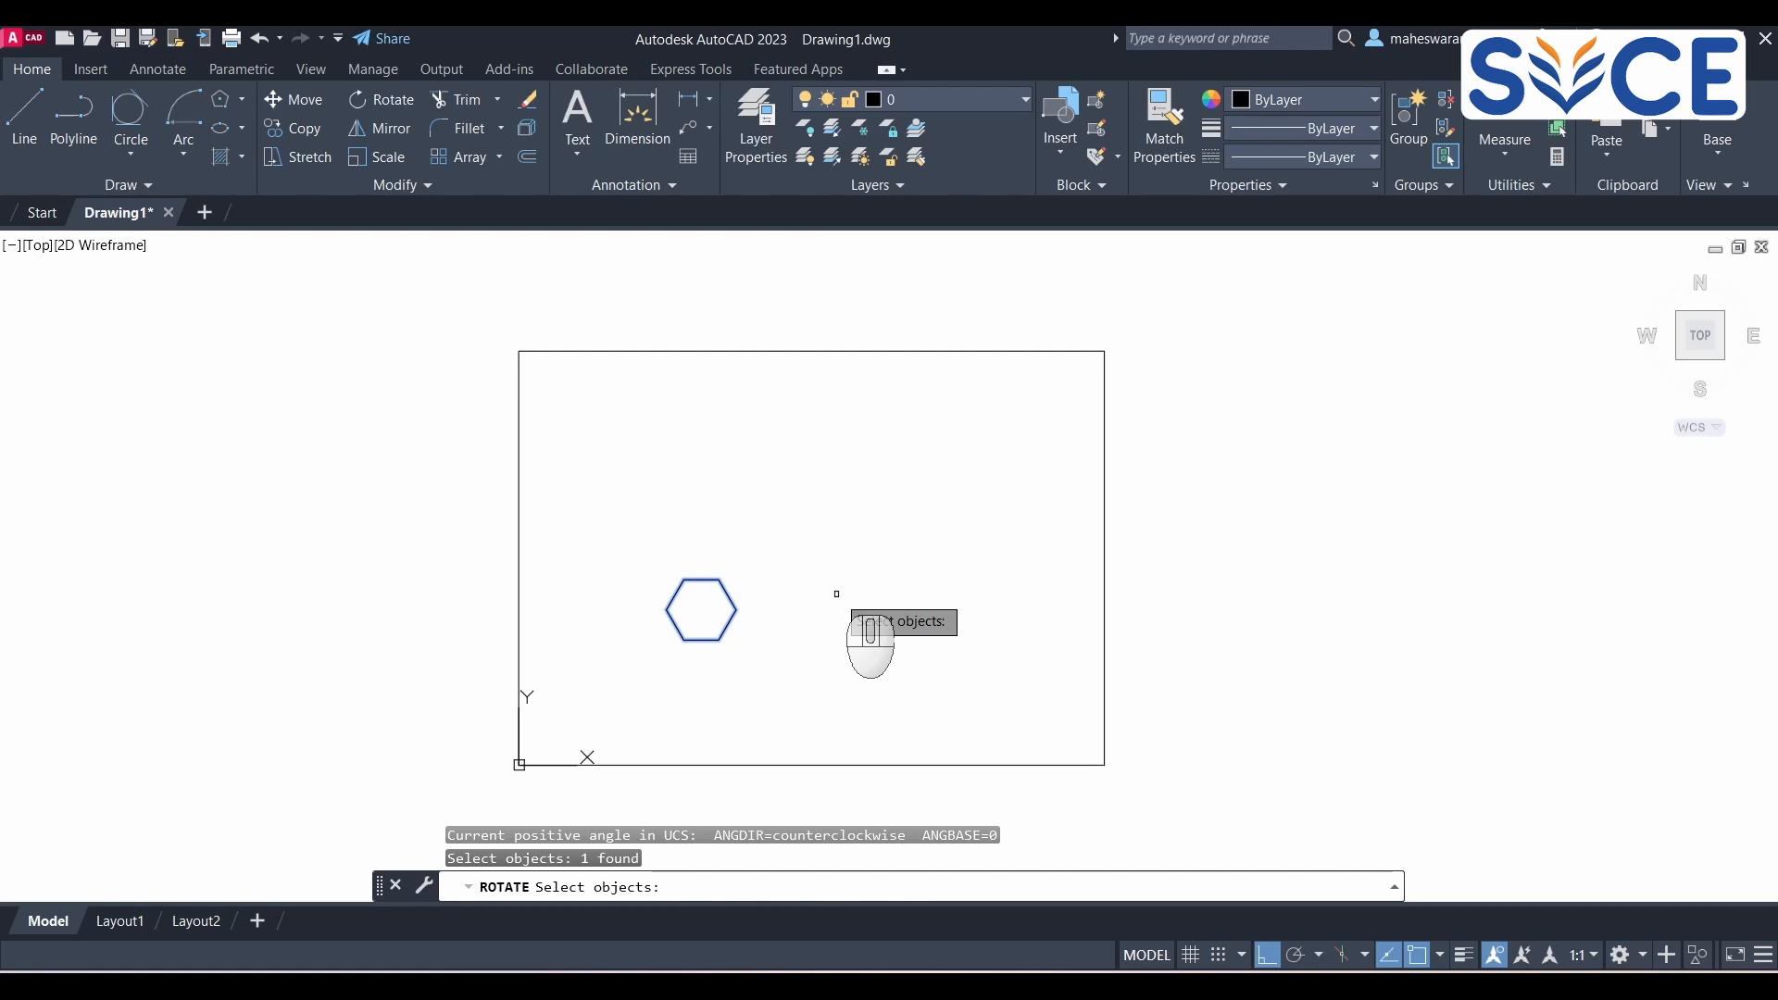
right_click(836, 594)
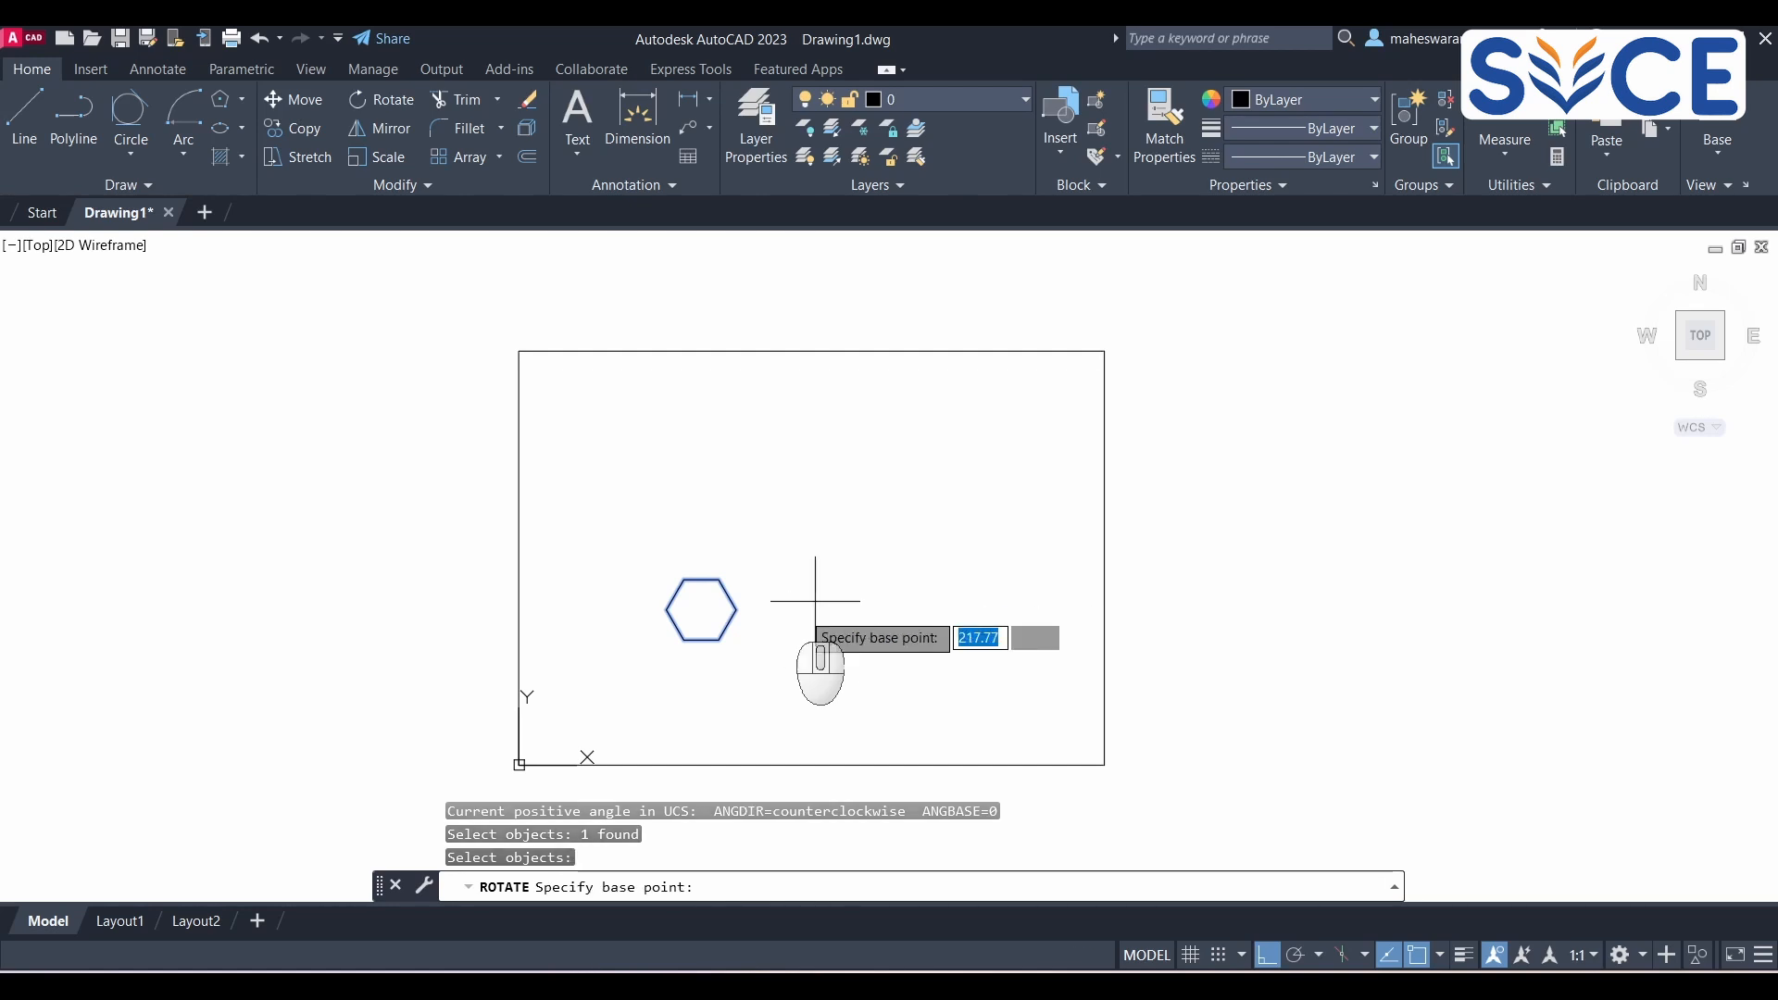
left_click(719, 638)
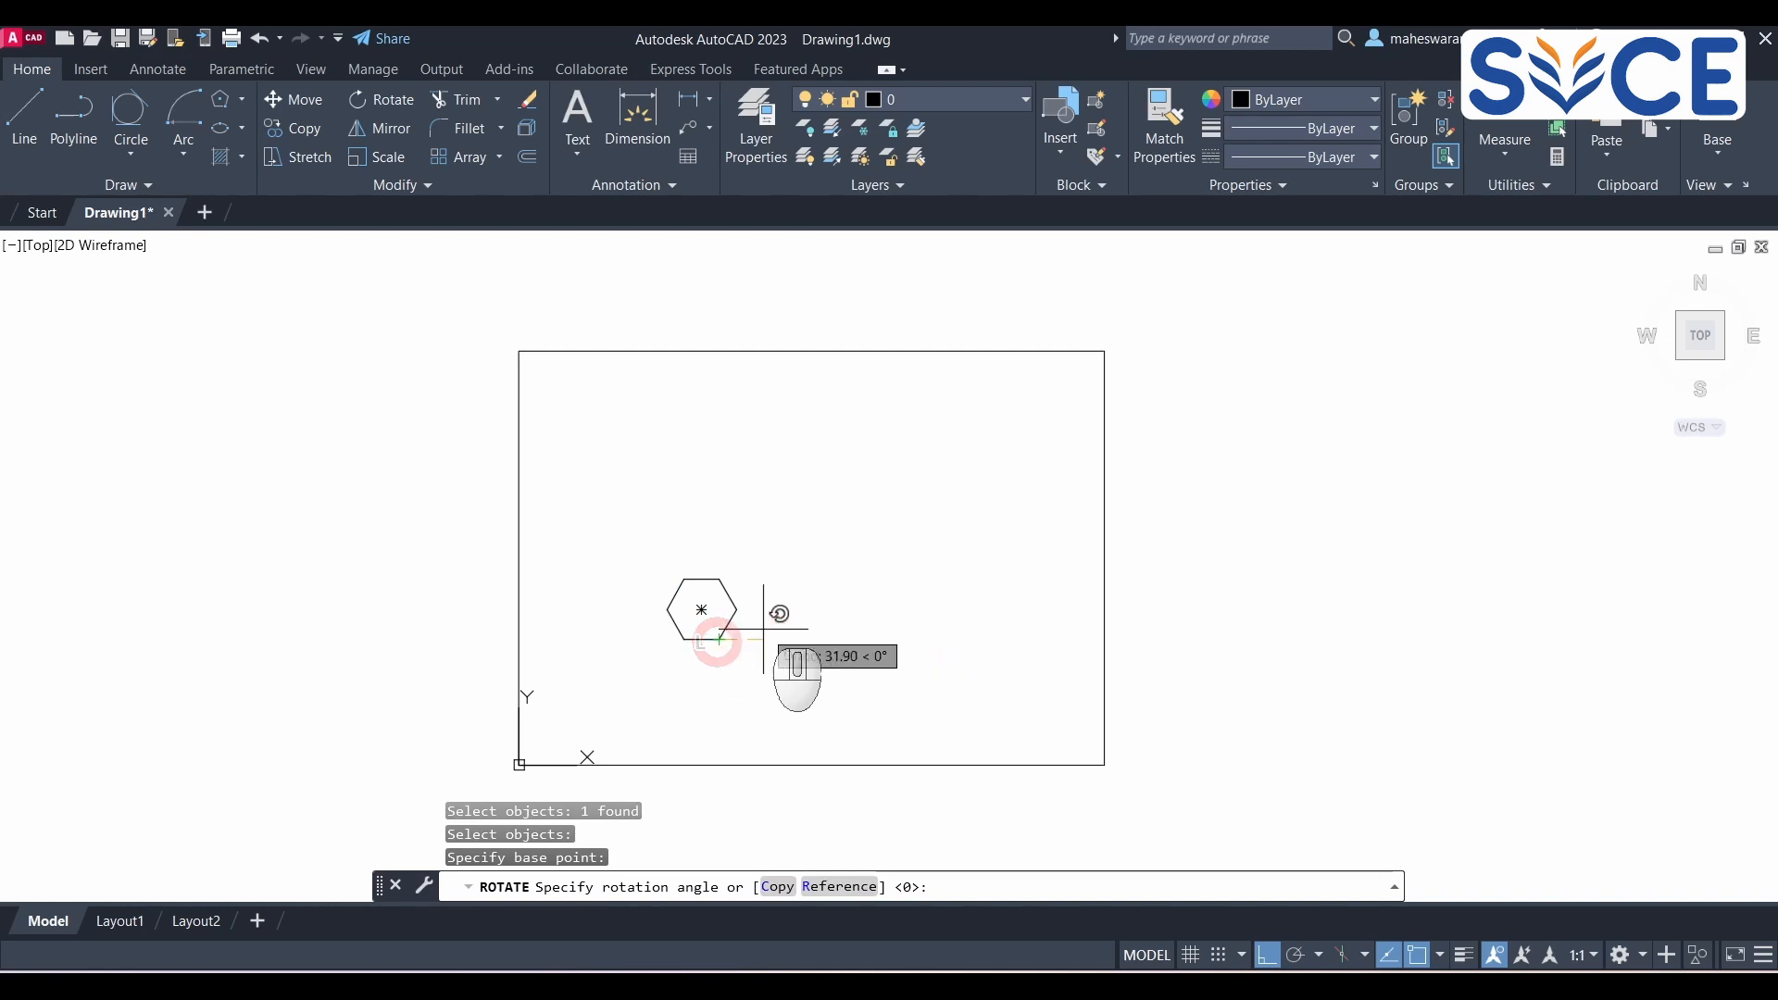
left_click(1265, 955)
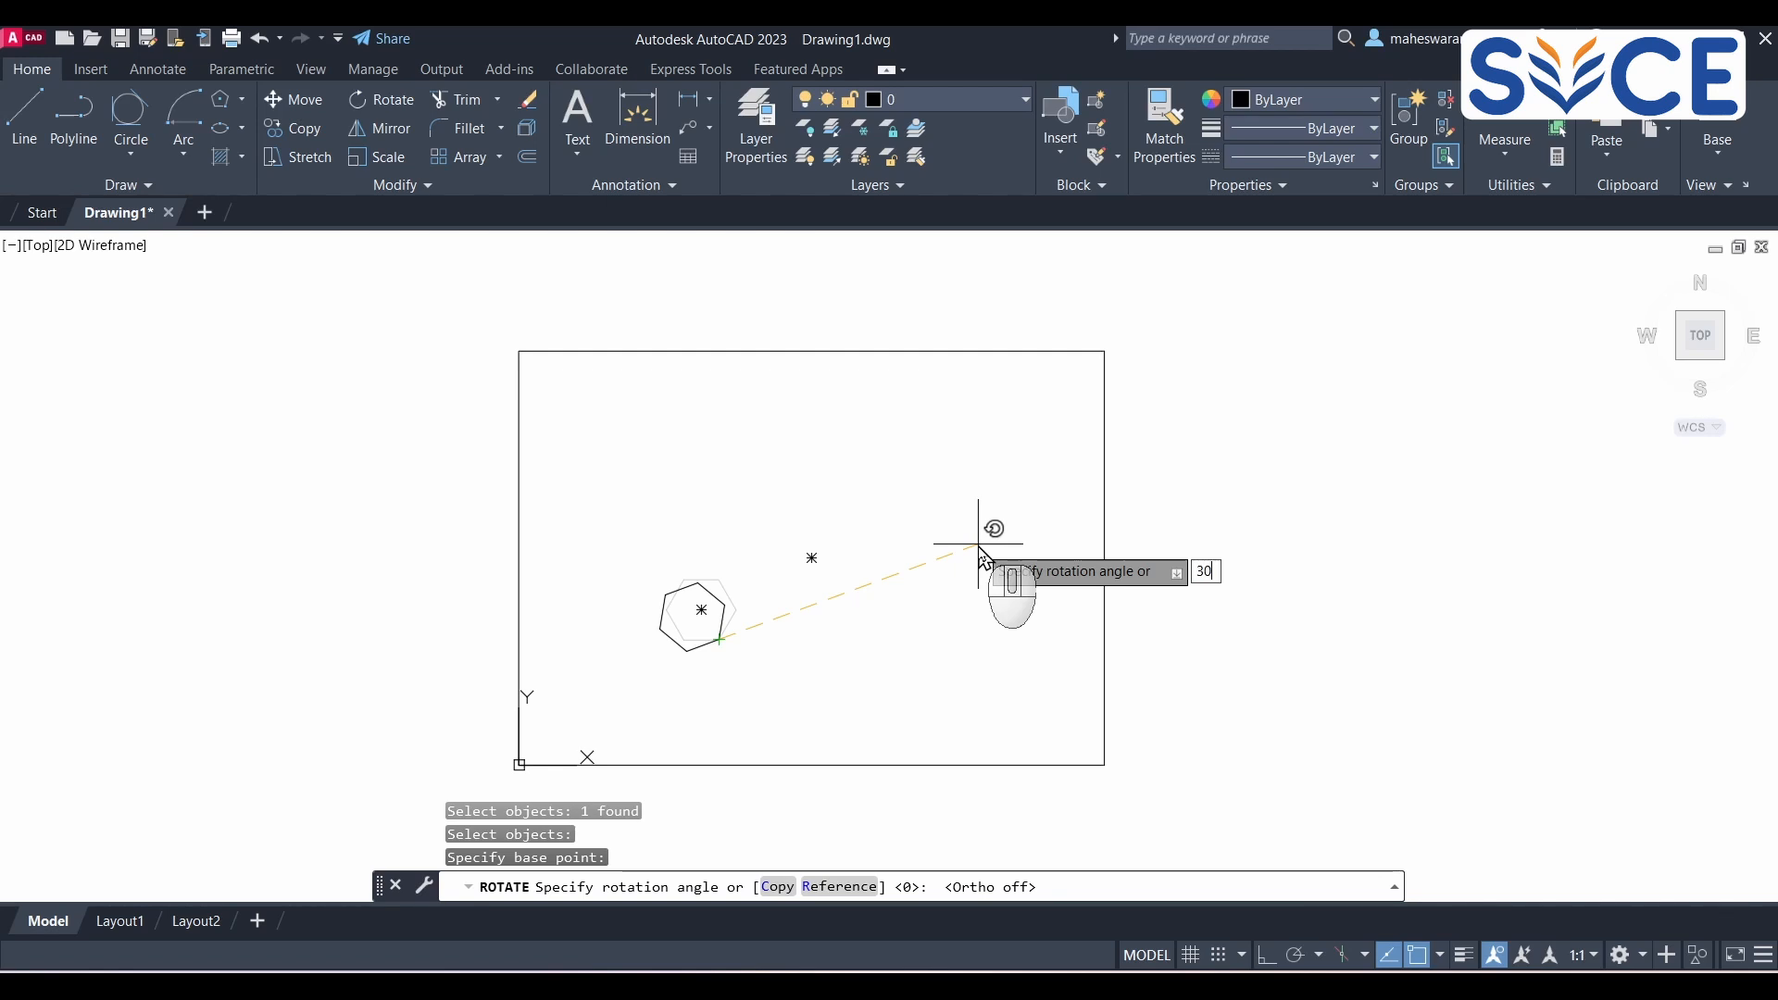
key("Return")
scroll(696, 665, "up", 3)
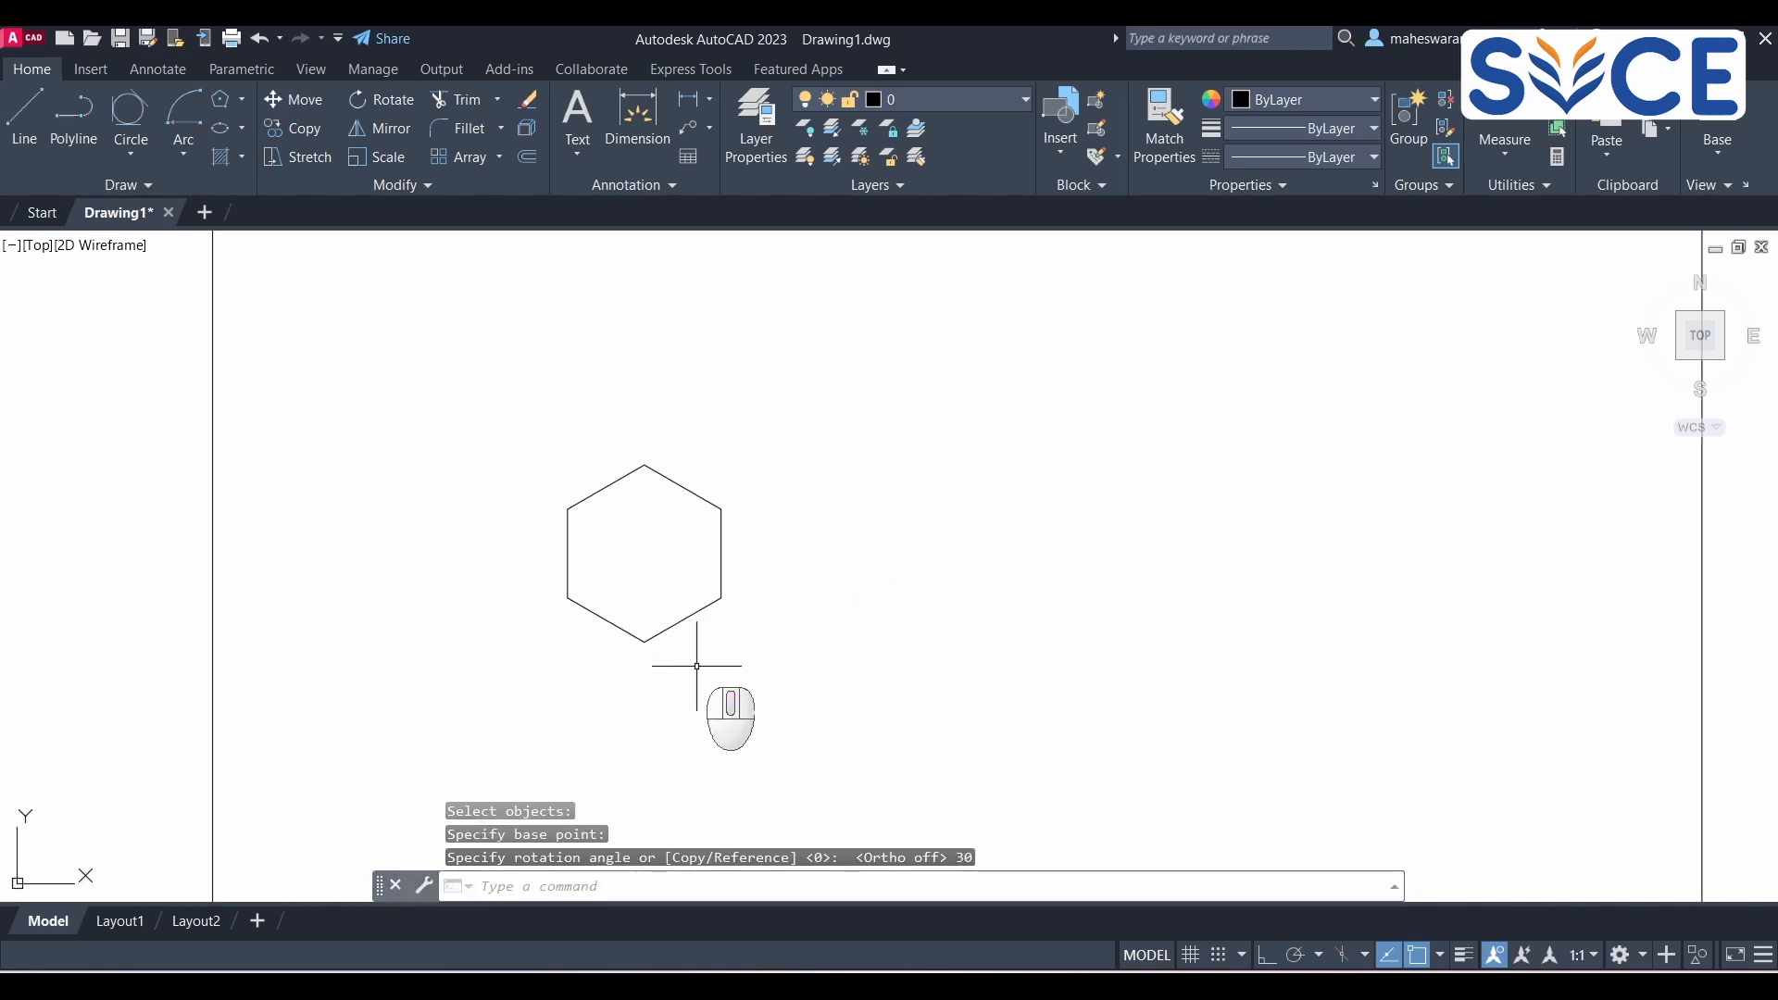
scroll(757, 673, "down", 2)
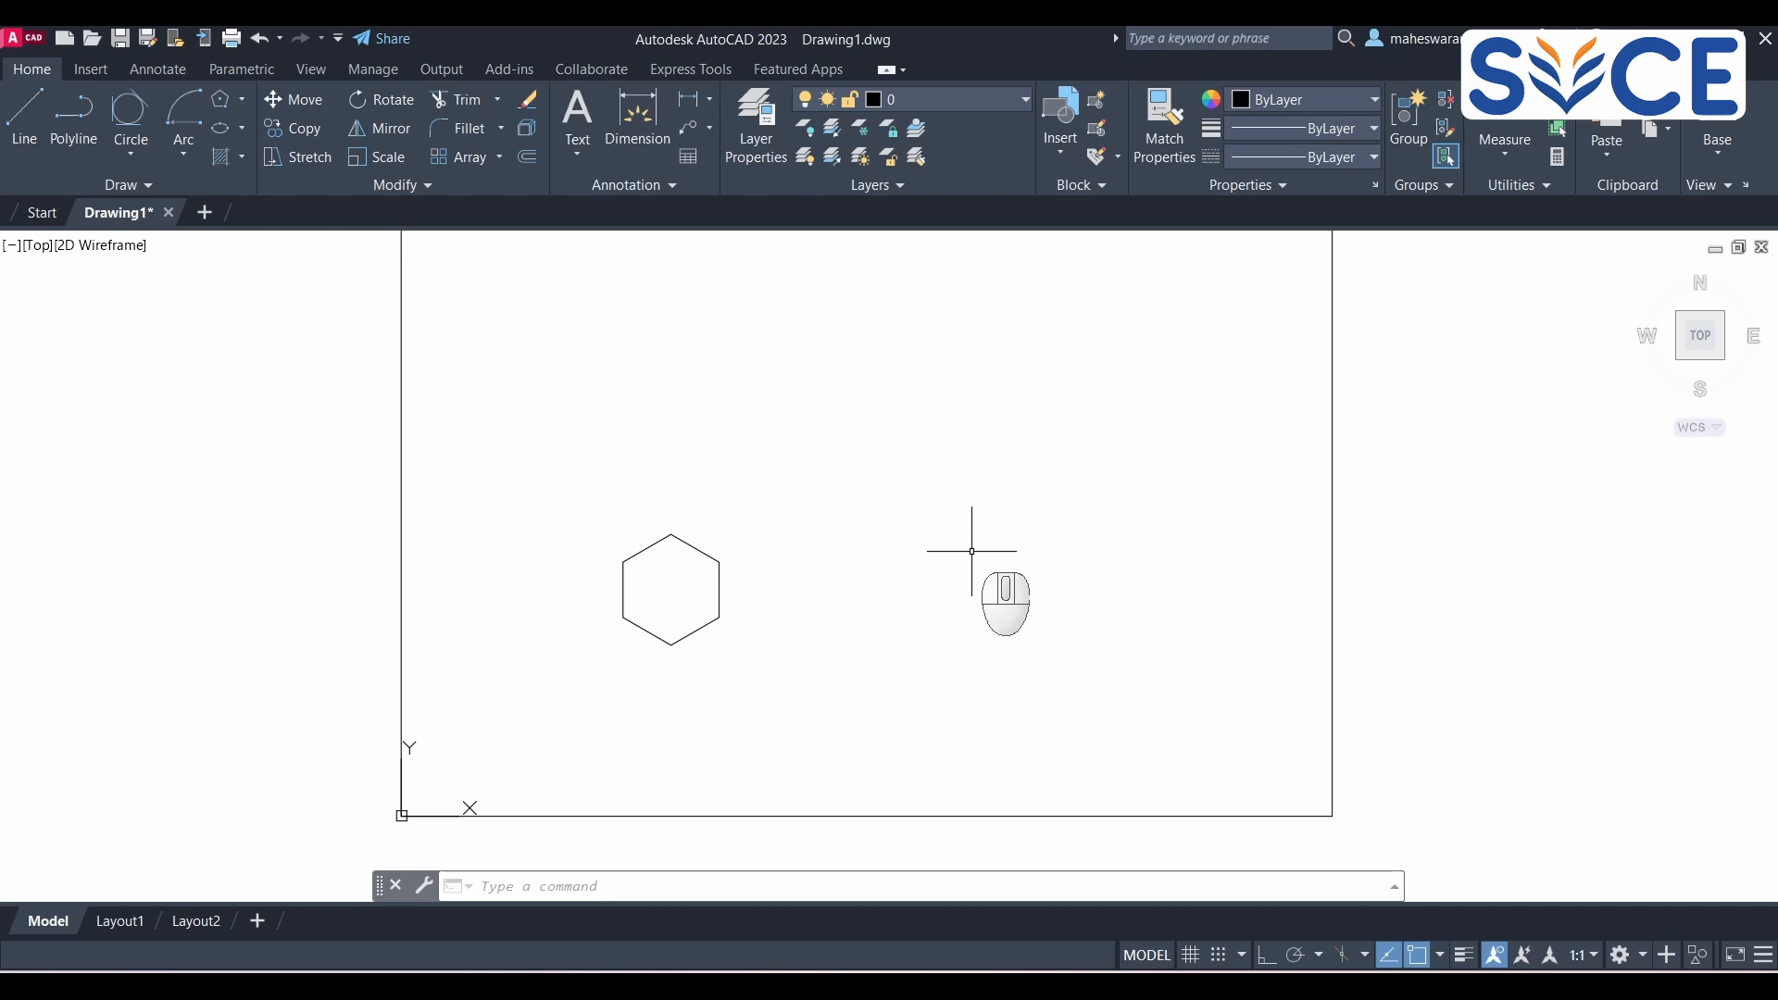
Step: Draw a horizontal rectangle by two opposite corners, to the right of the hexagon and clearly larger than it
scroll(650, 549, "up", 5)
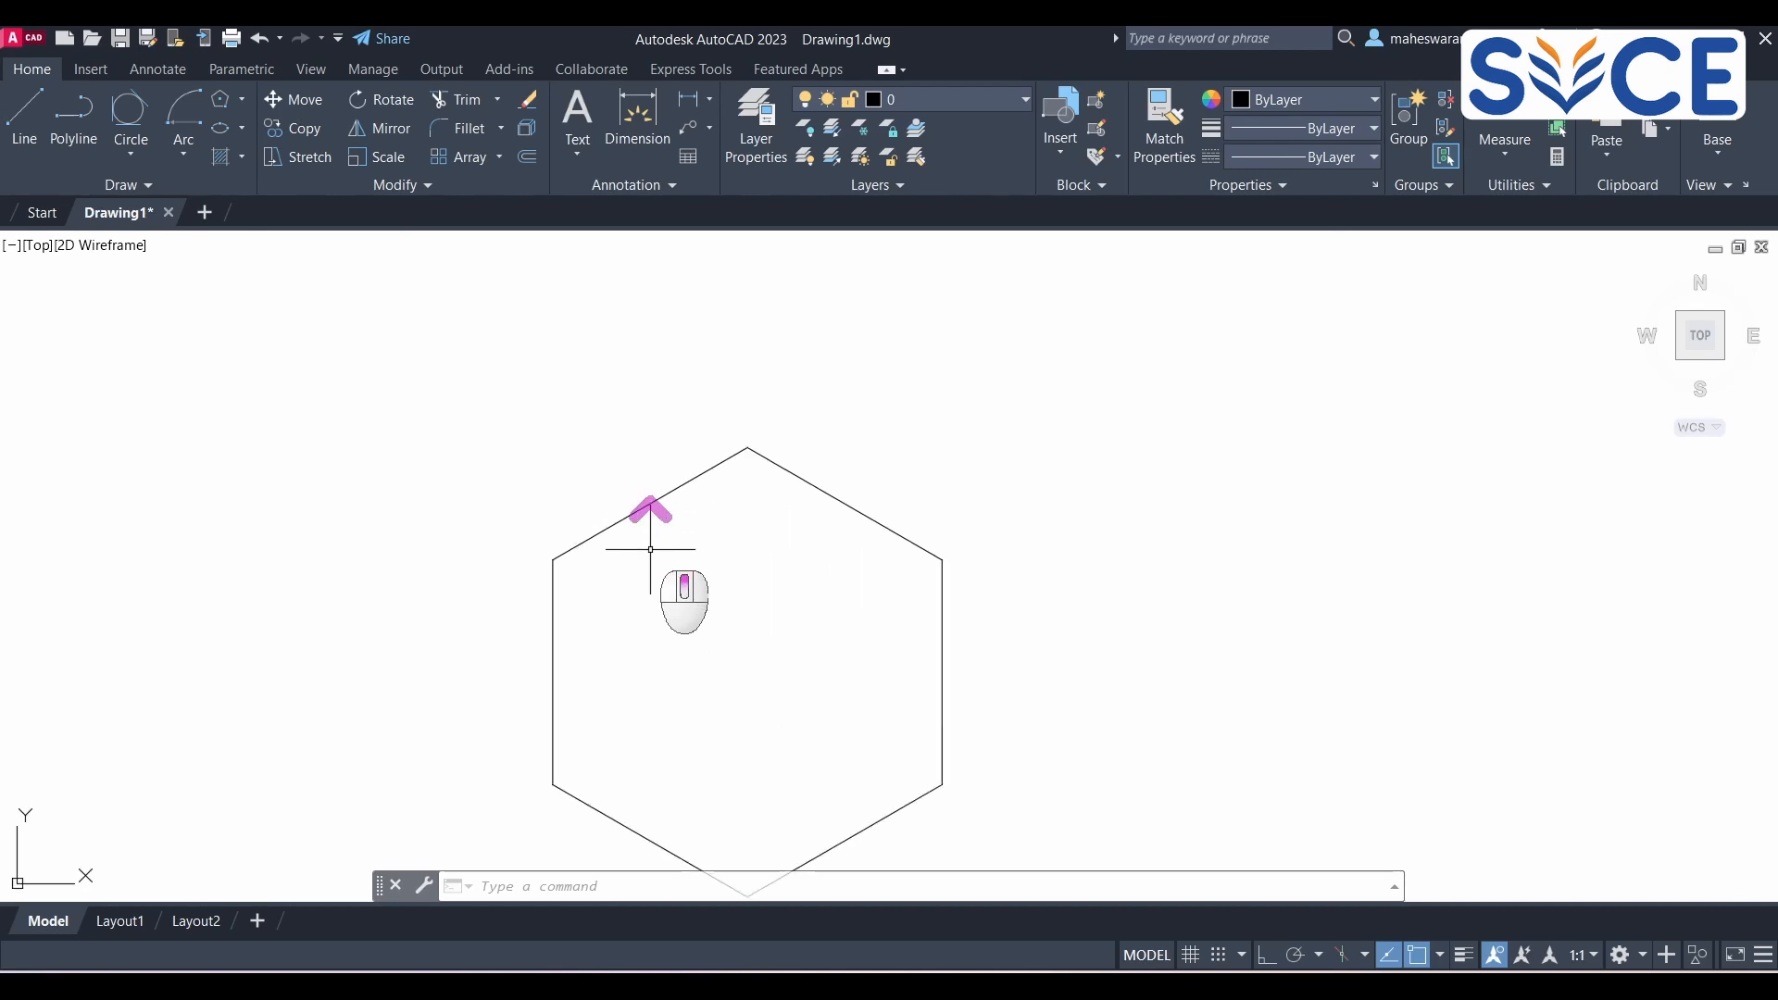
scroll(500, 488, "down", 4)
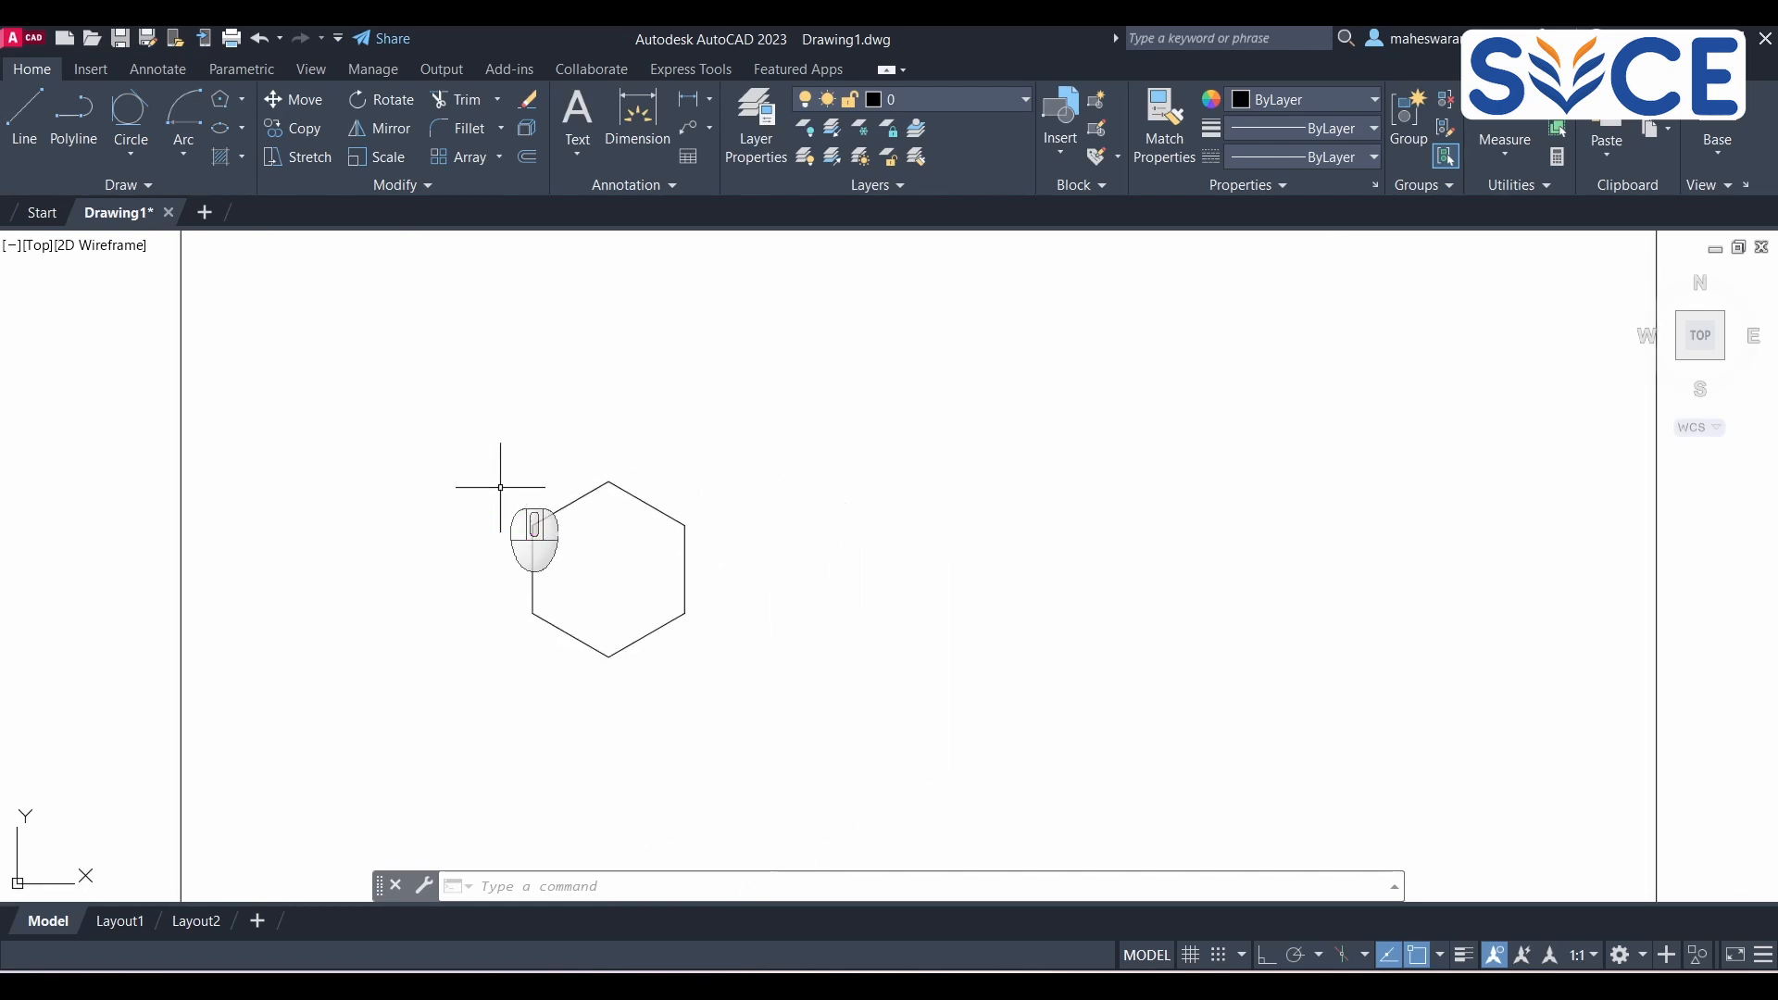
left_click(241, 99)
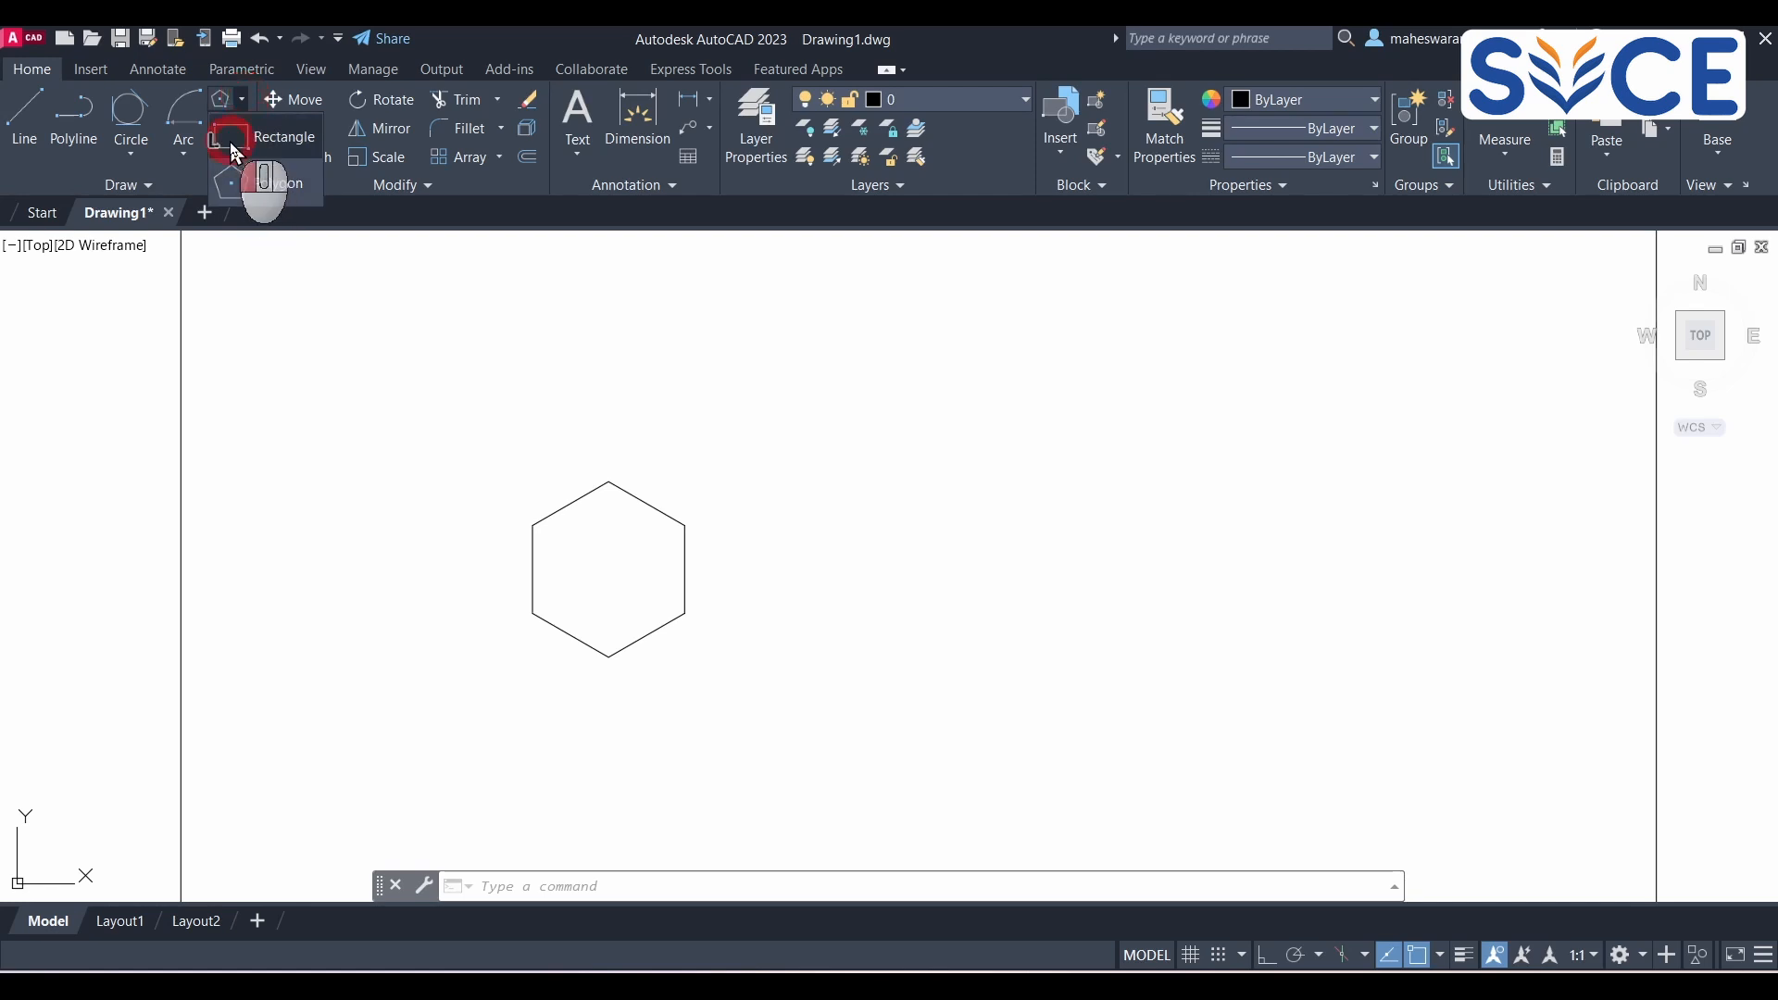
left_click(234, 151)
left_click(889, 401)
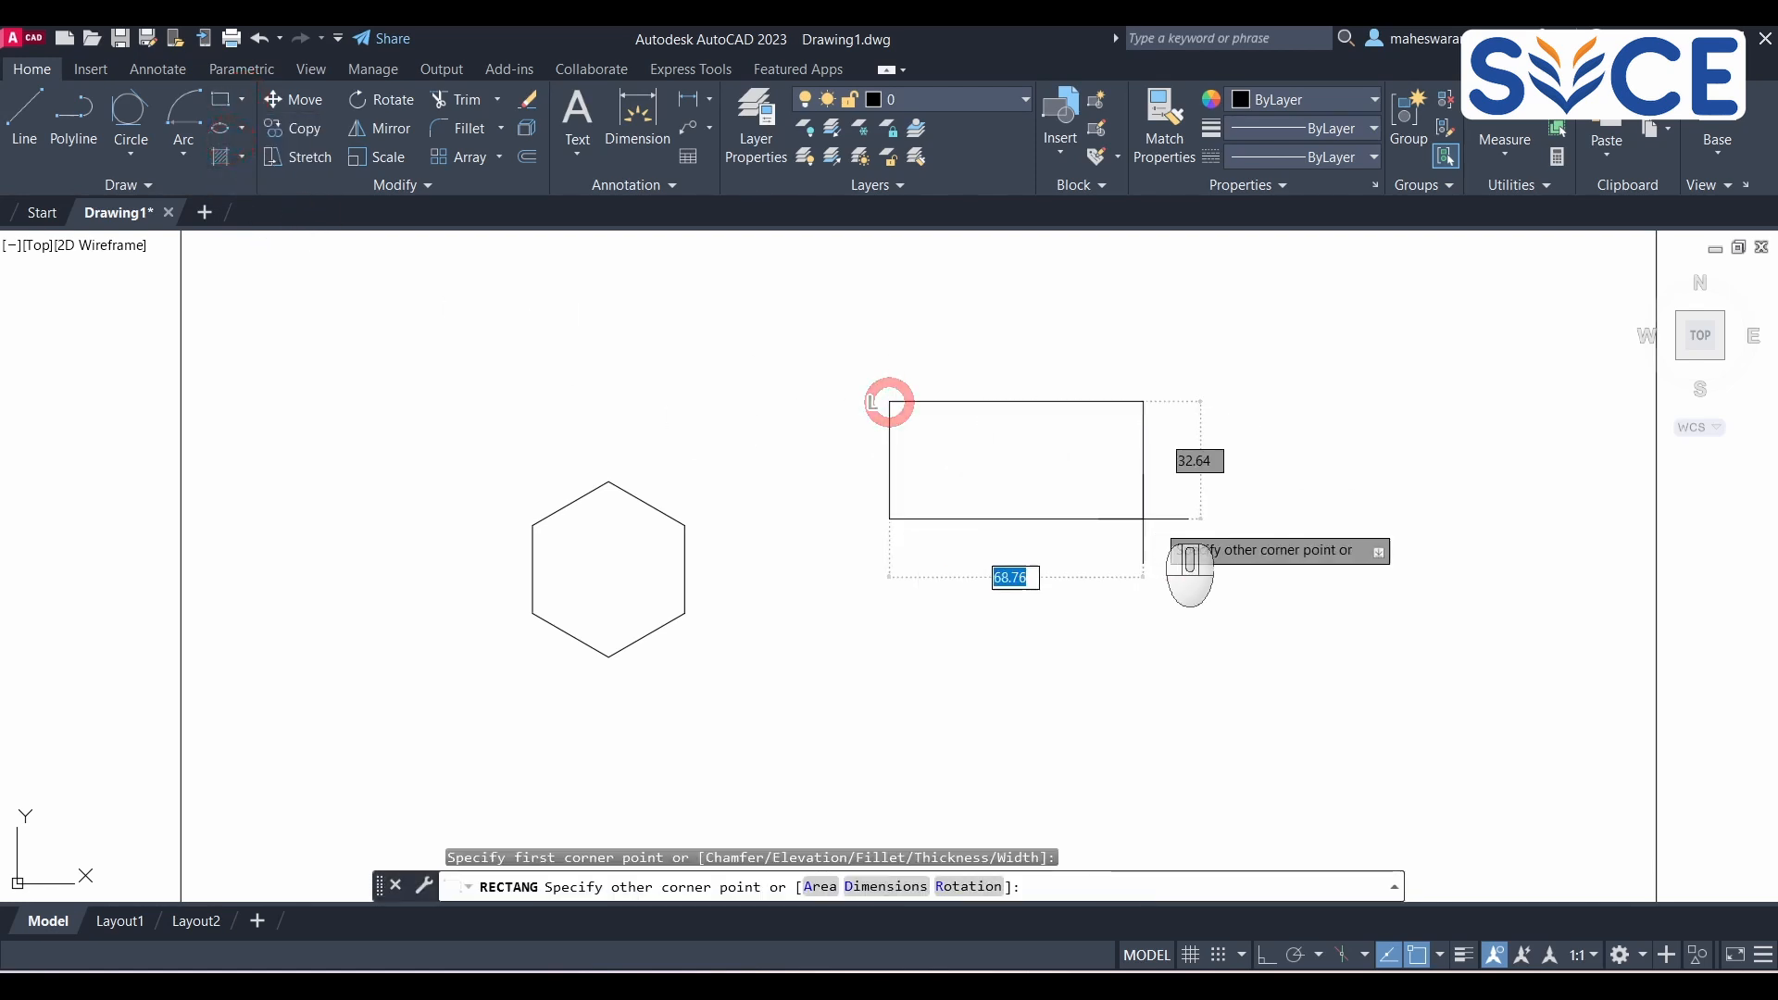
left_click(1257, 627)
scroll(1379, 510, "up", 2)
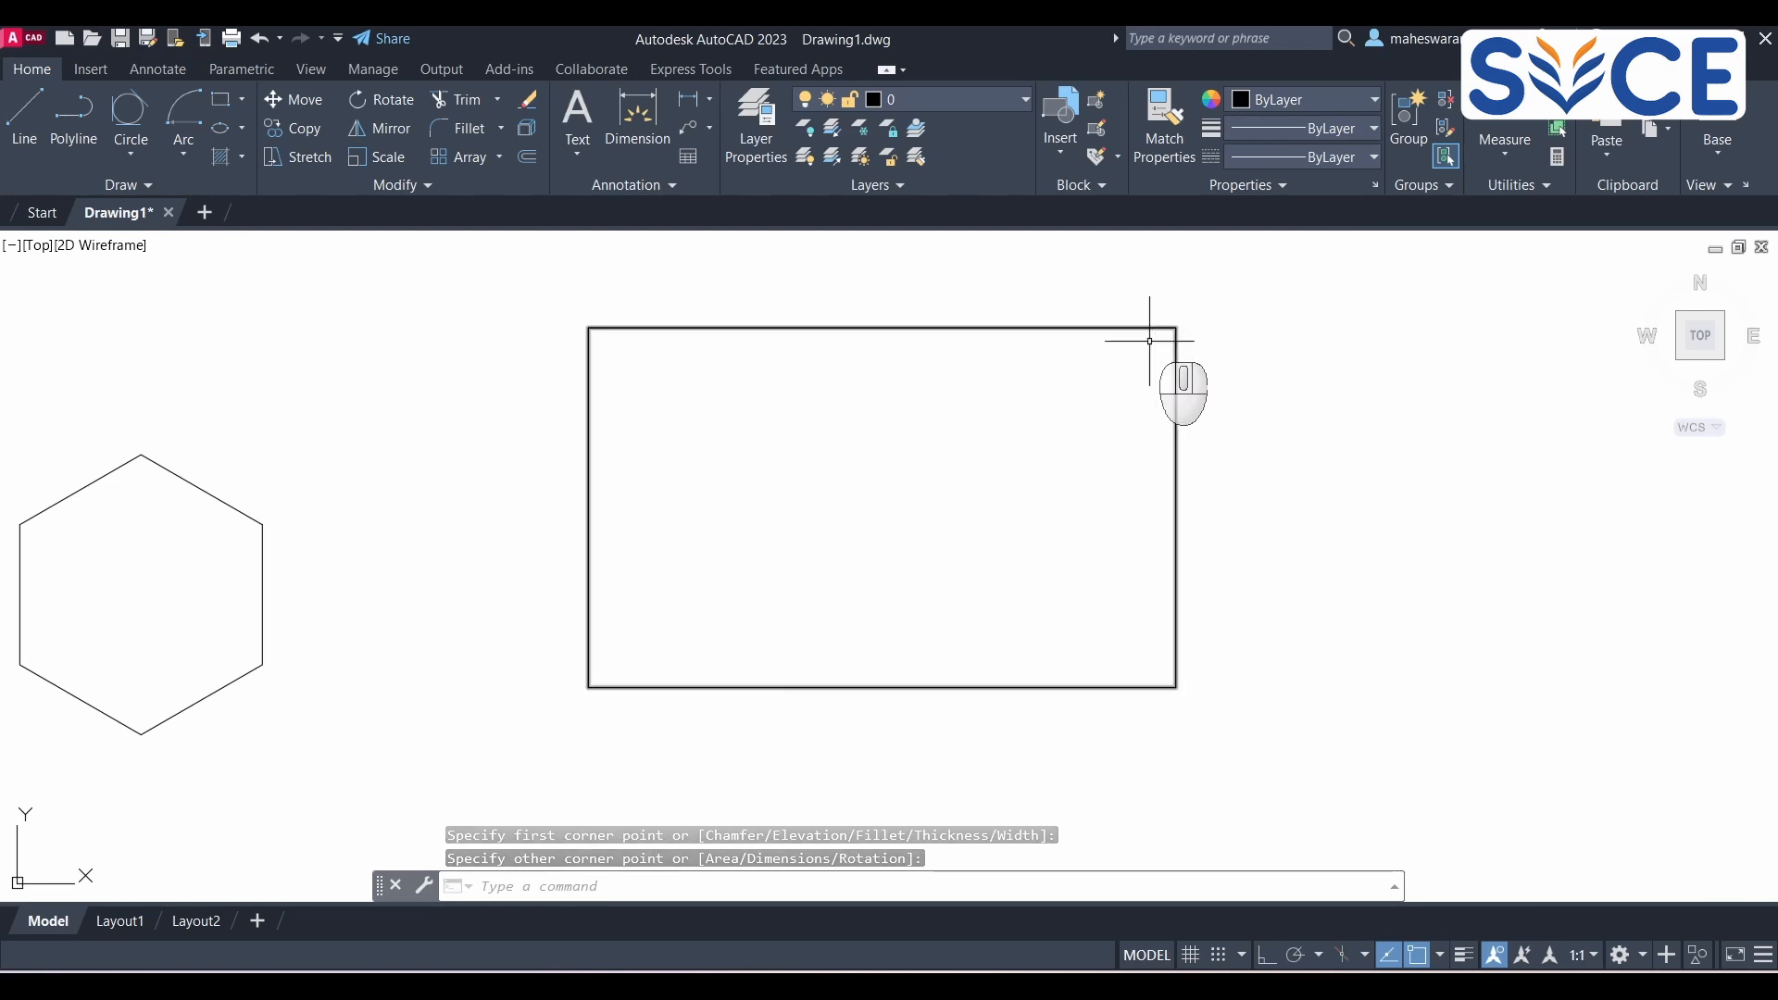
Step: Fillet the rectangle's upper right corner with a radius of 25 mm
left_click(456, 130)
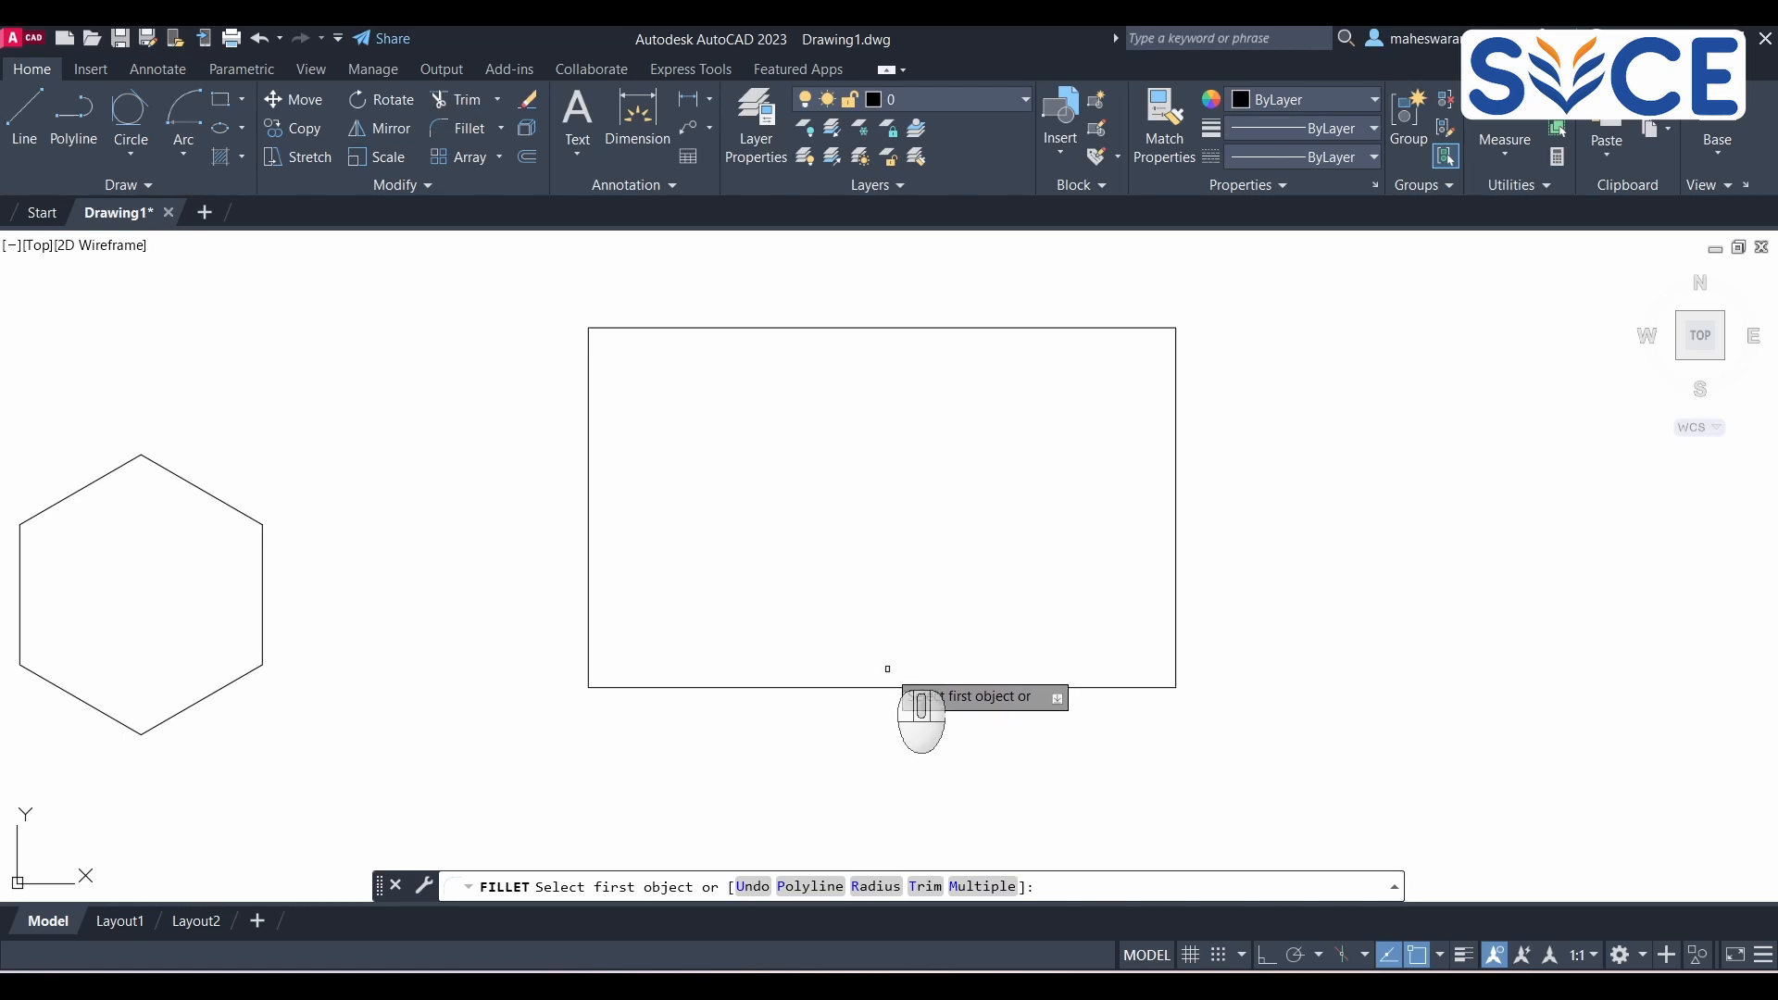
left_click(868, 892)
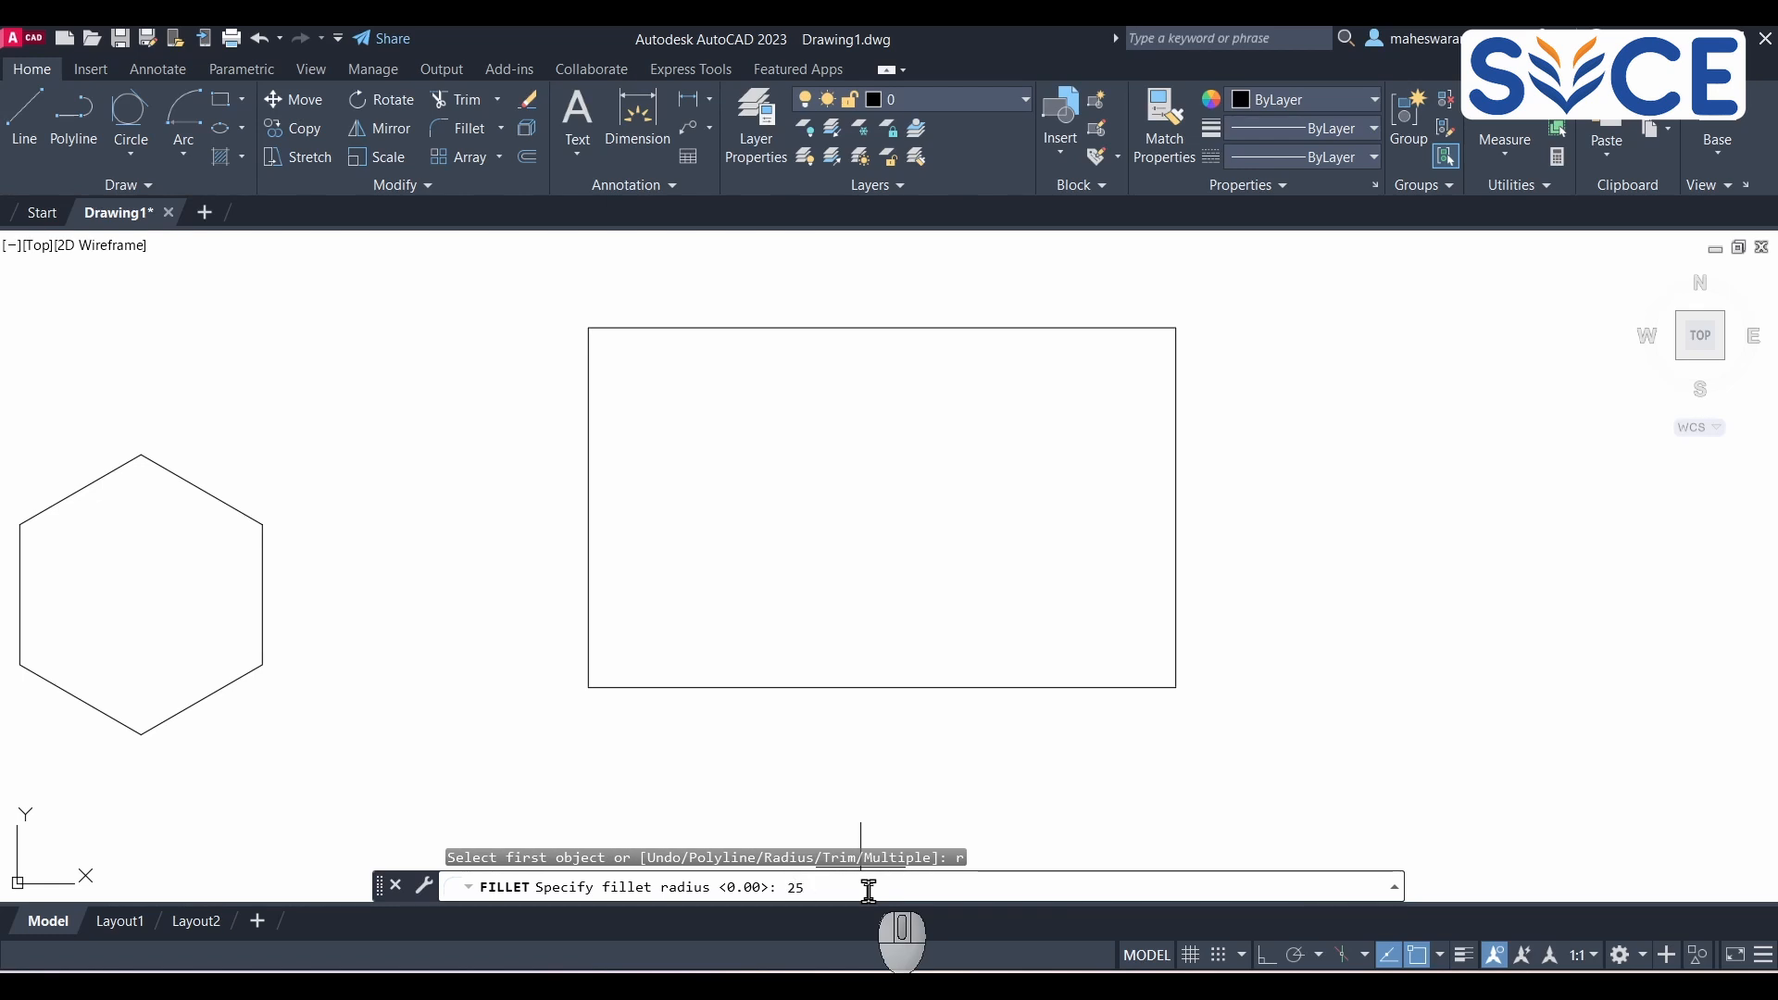
key("Return")
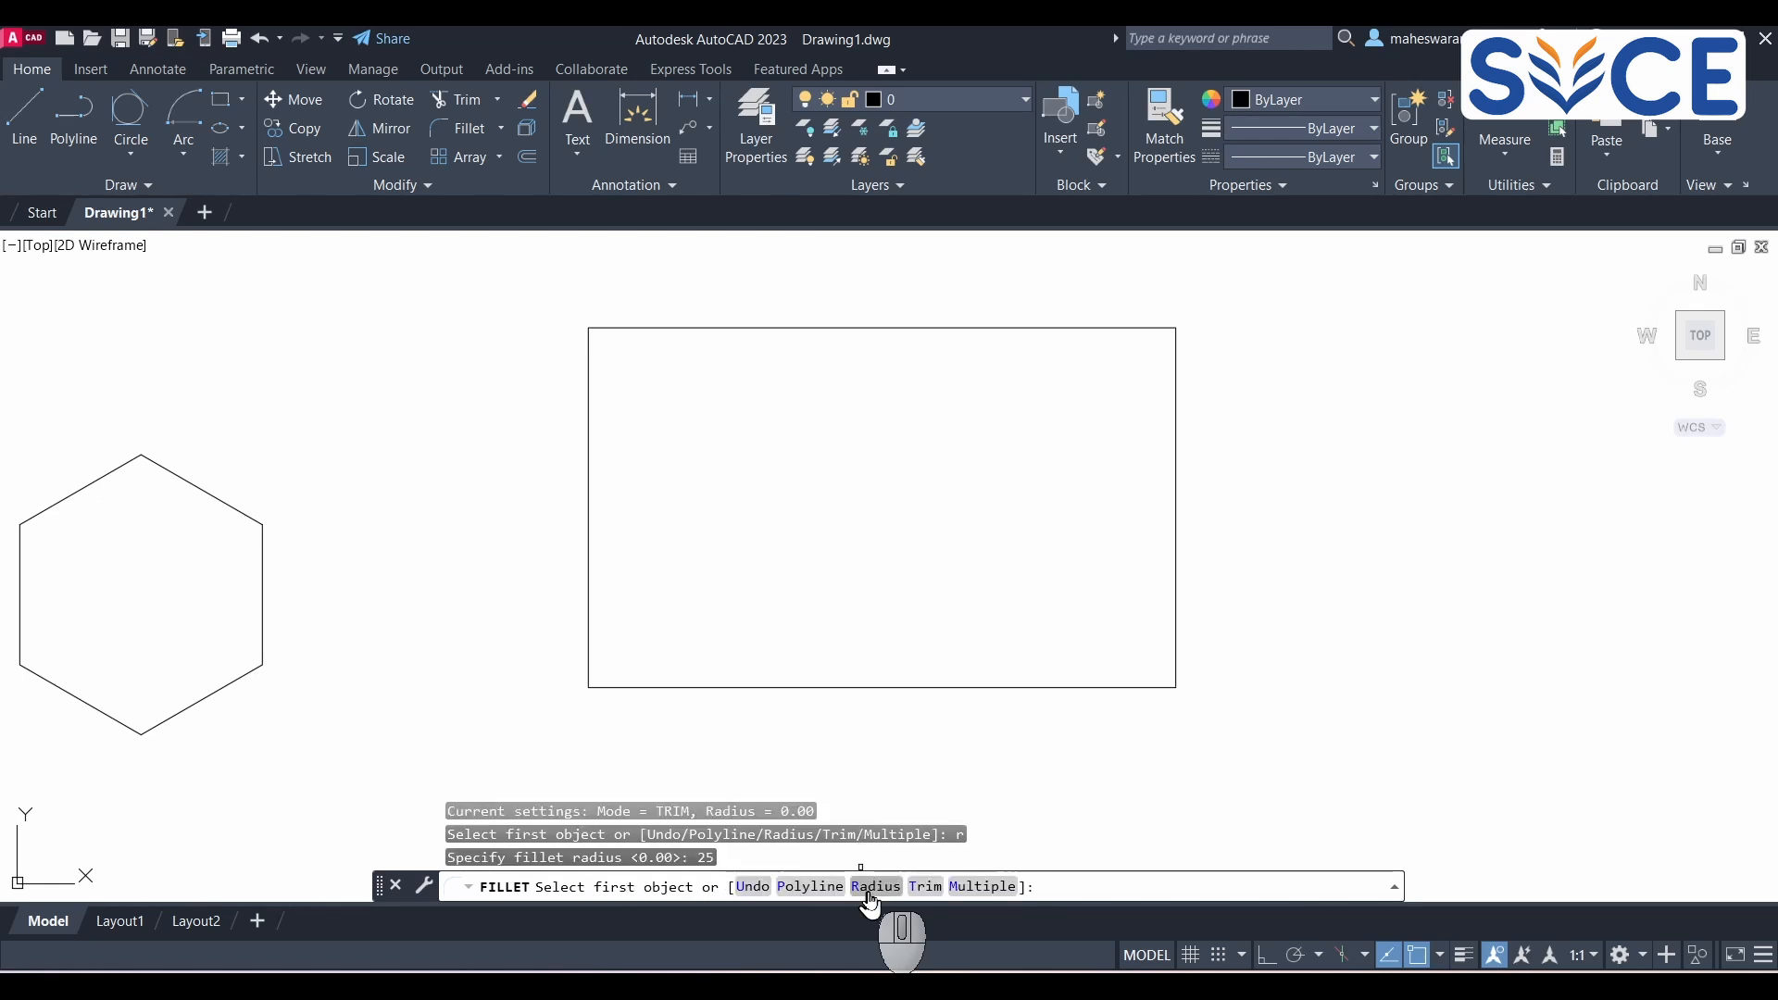
left_click(1082, 329)
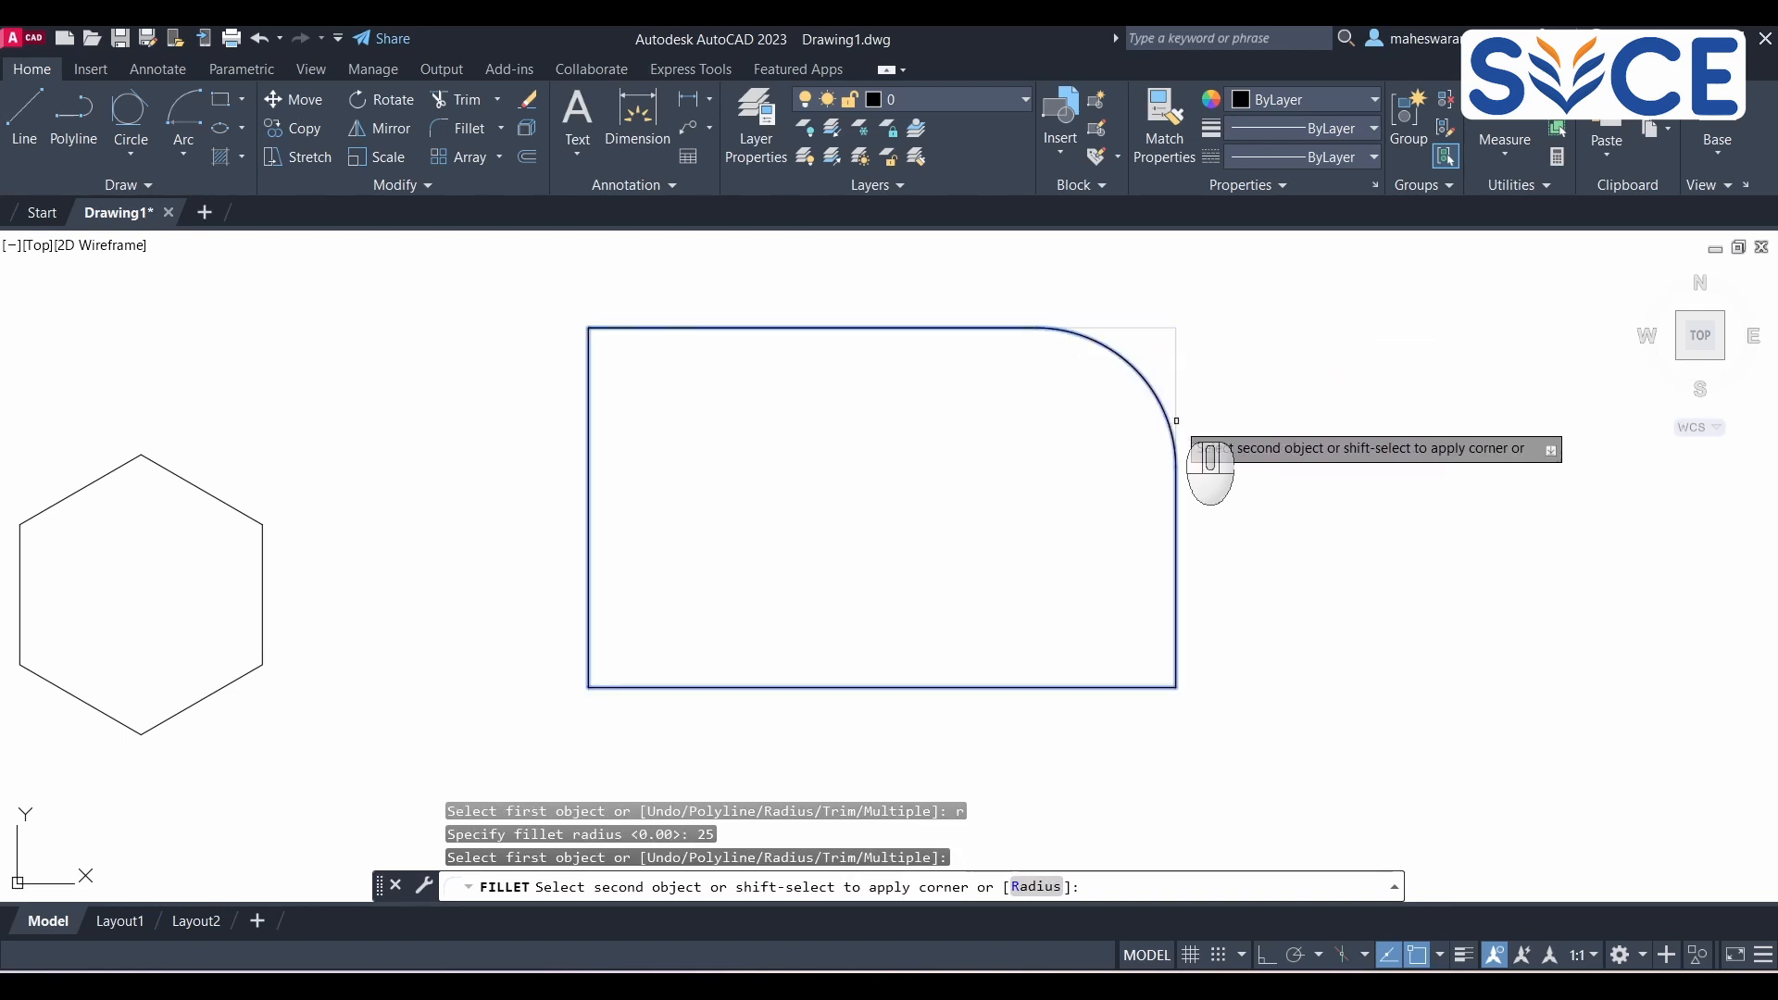
left_click(1176, 421)
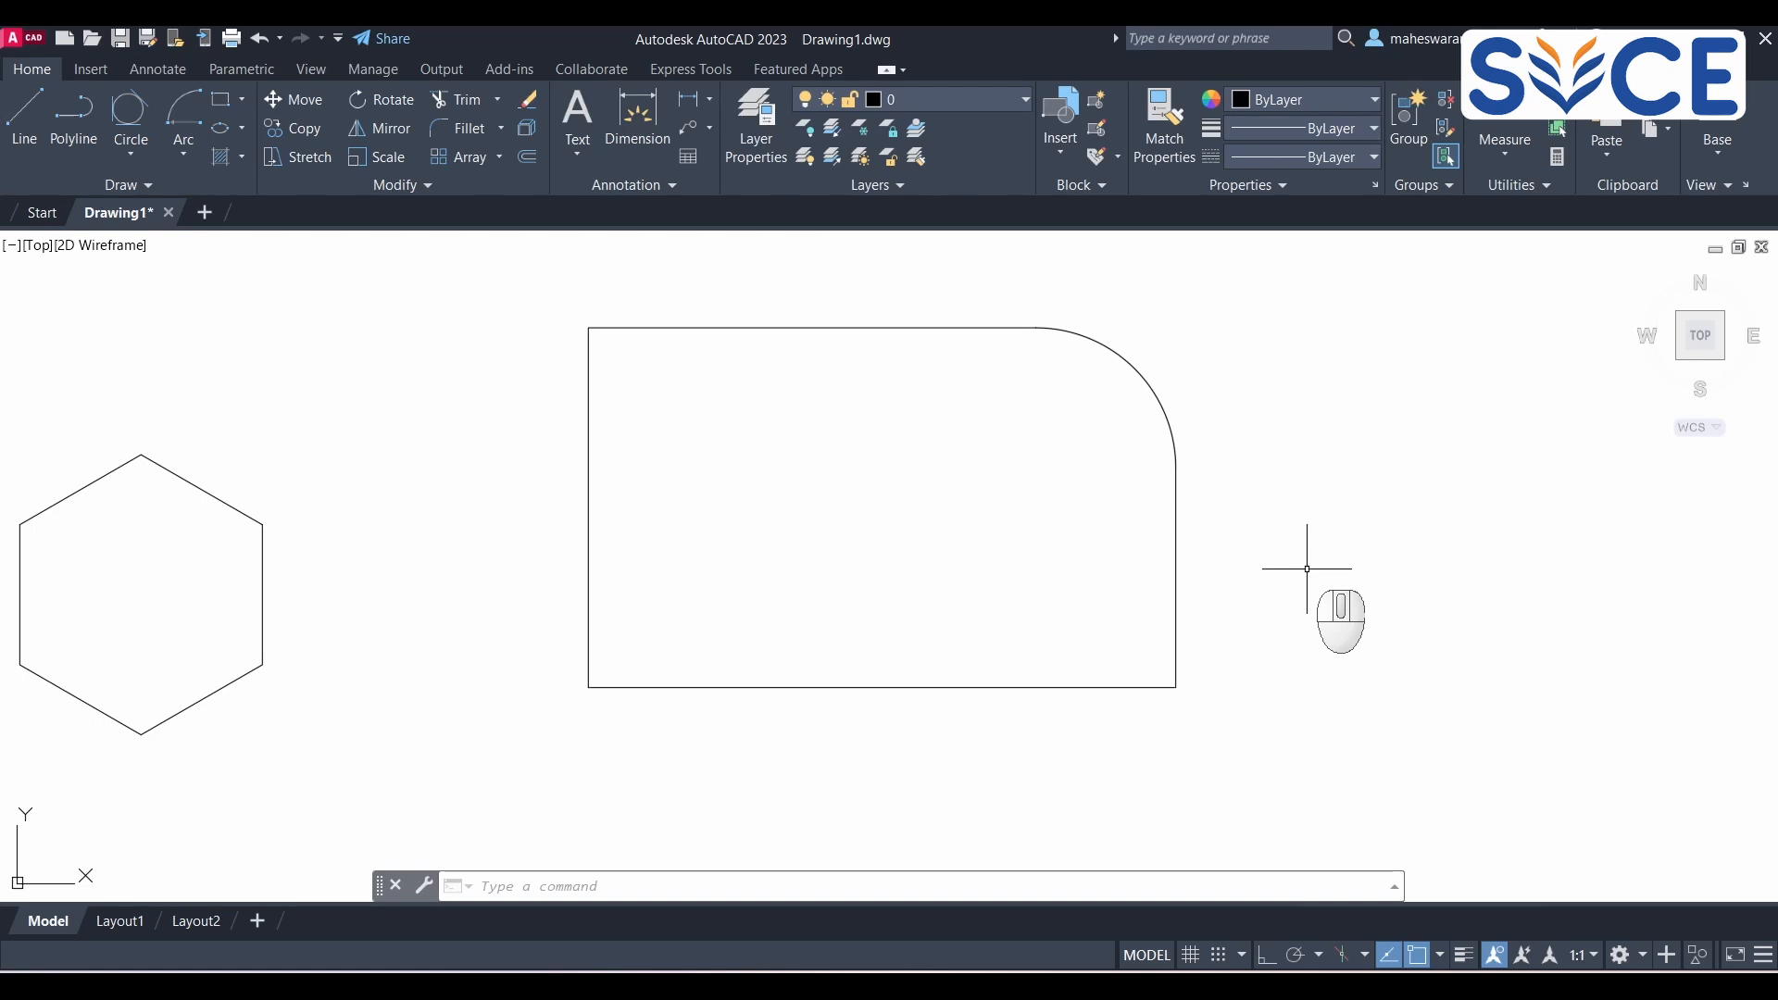
Step: Fillet the rectangle's remaining three corners with the same 25 mm radius, going from lower right to lower left to upper left
type("f")
key("Return")
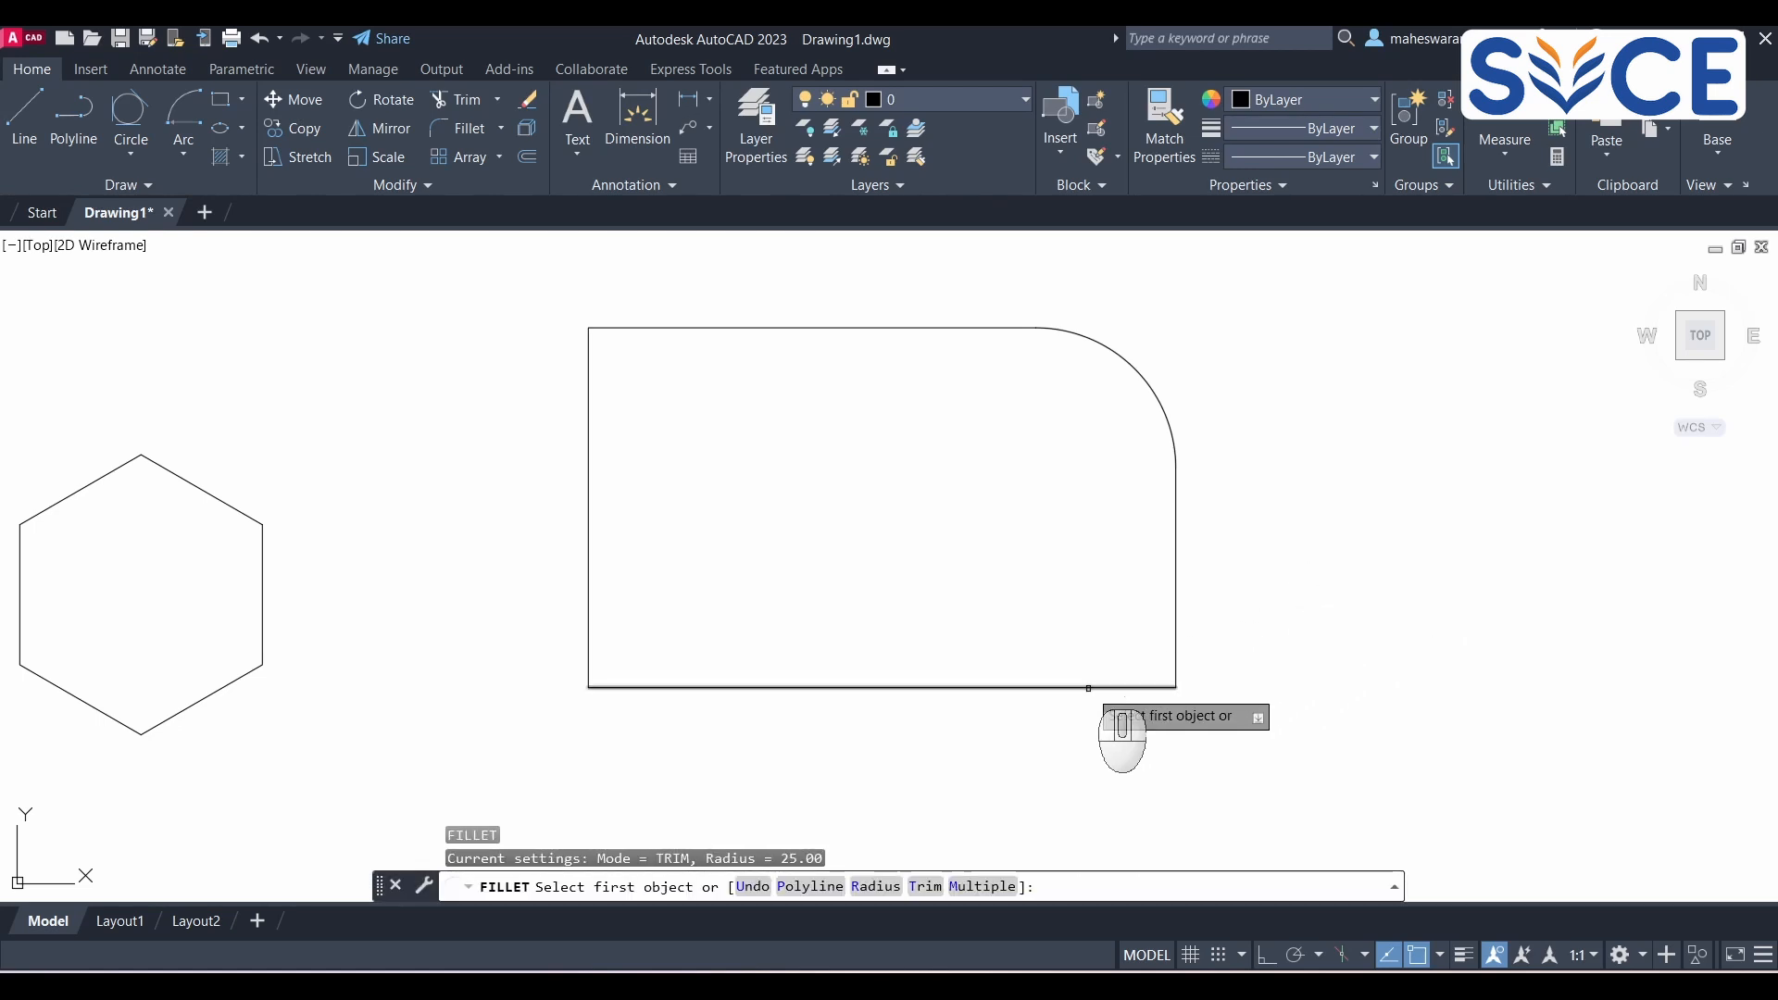
left_click(1079, 687)
left_click(1176, 608)
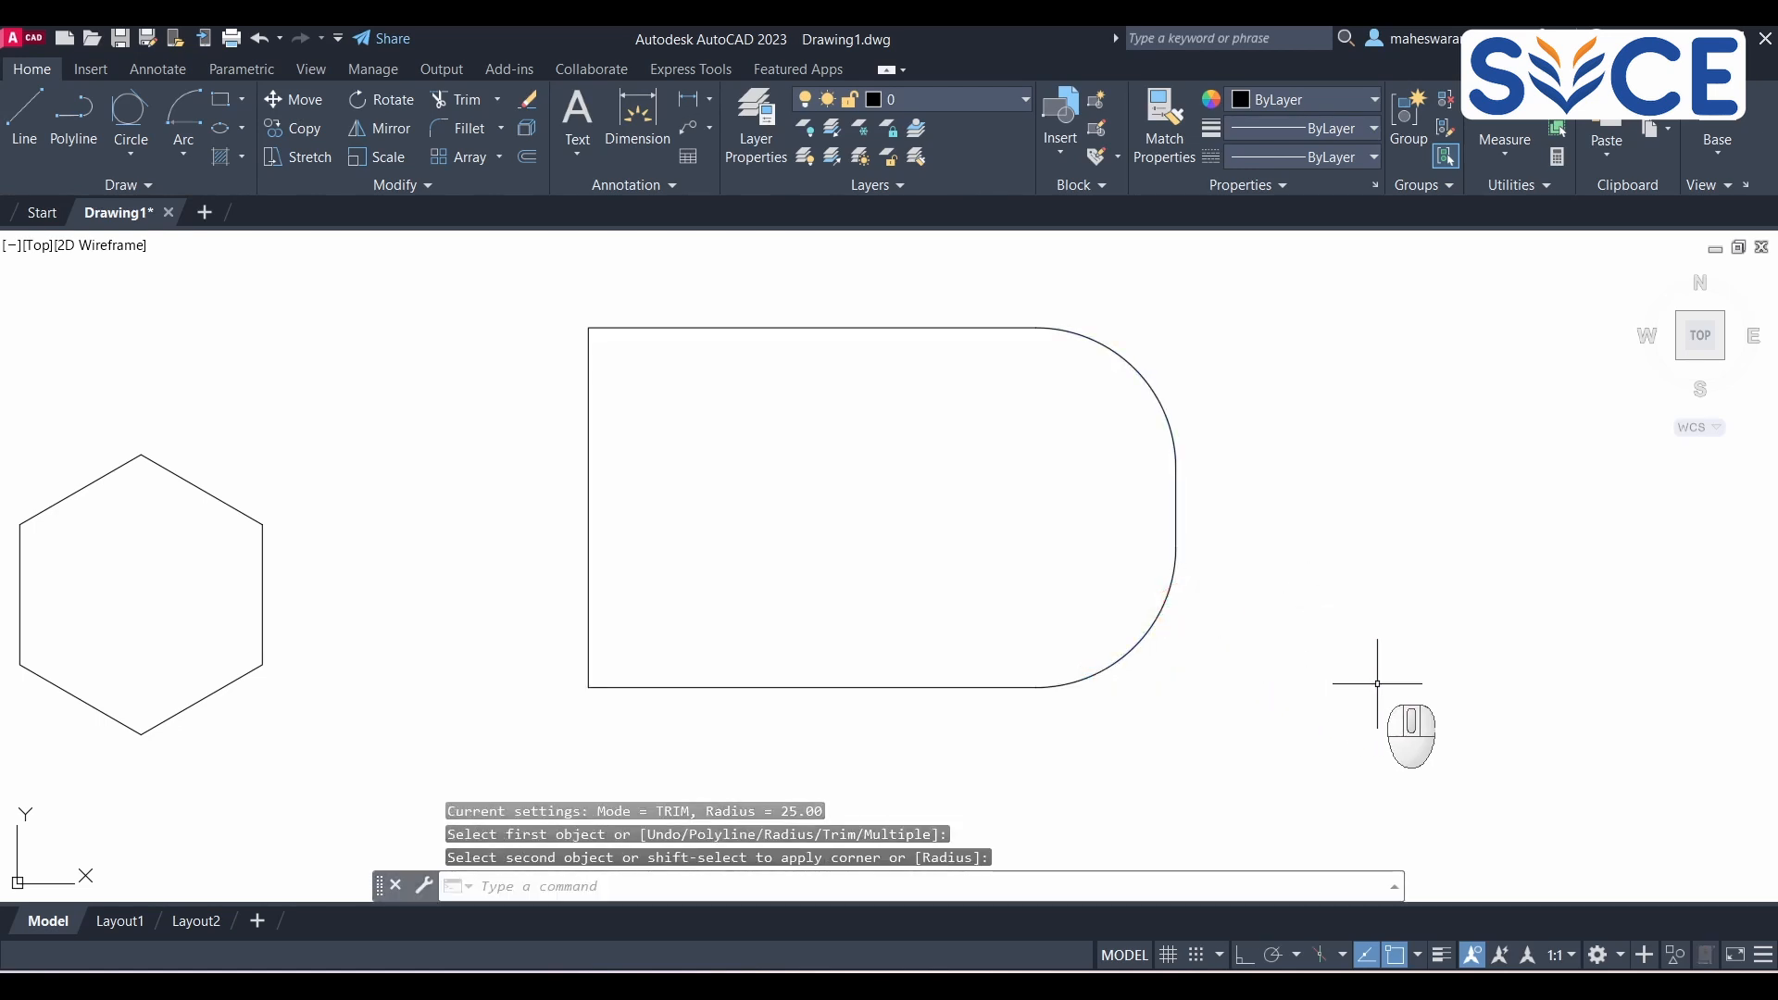
key("Return")
left_click(675, 687)
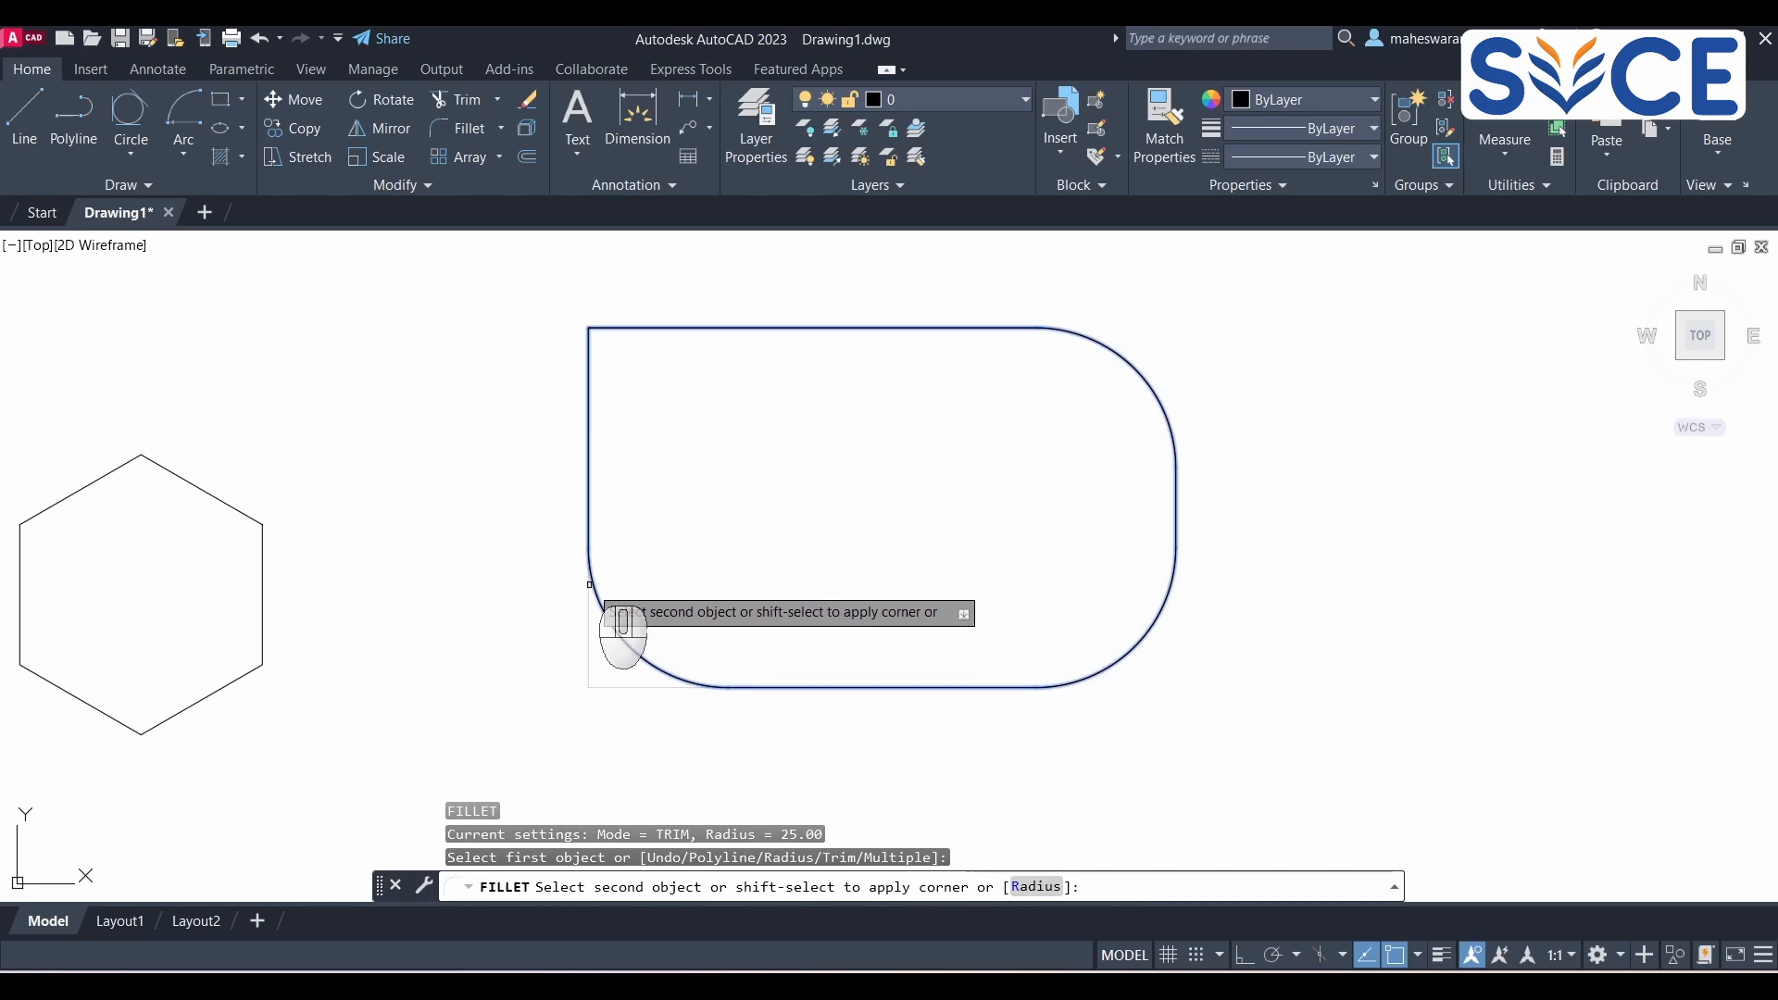
left_click(589, 585)
key("Return")
left_click(585, 392)
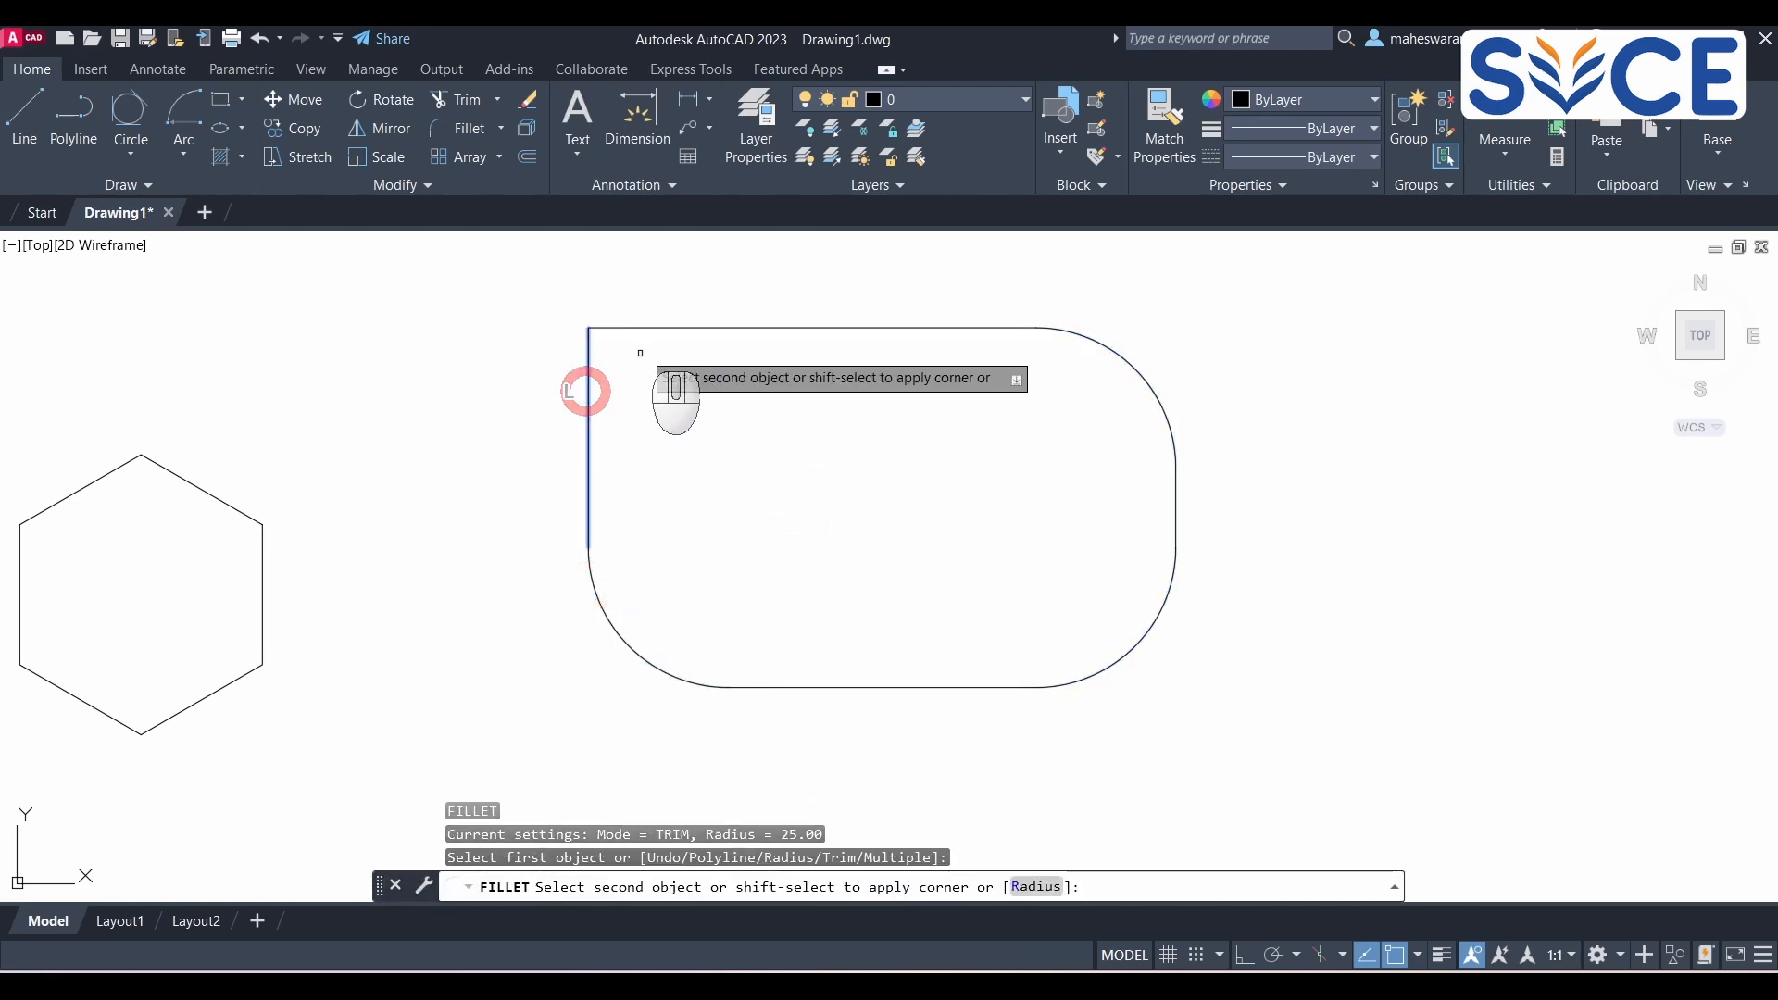
left_click(652, 328)
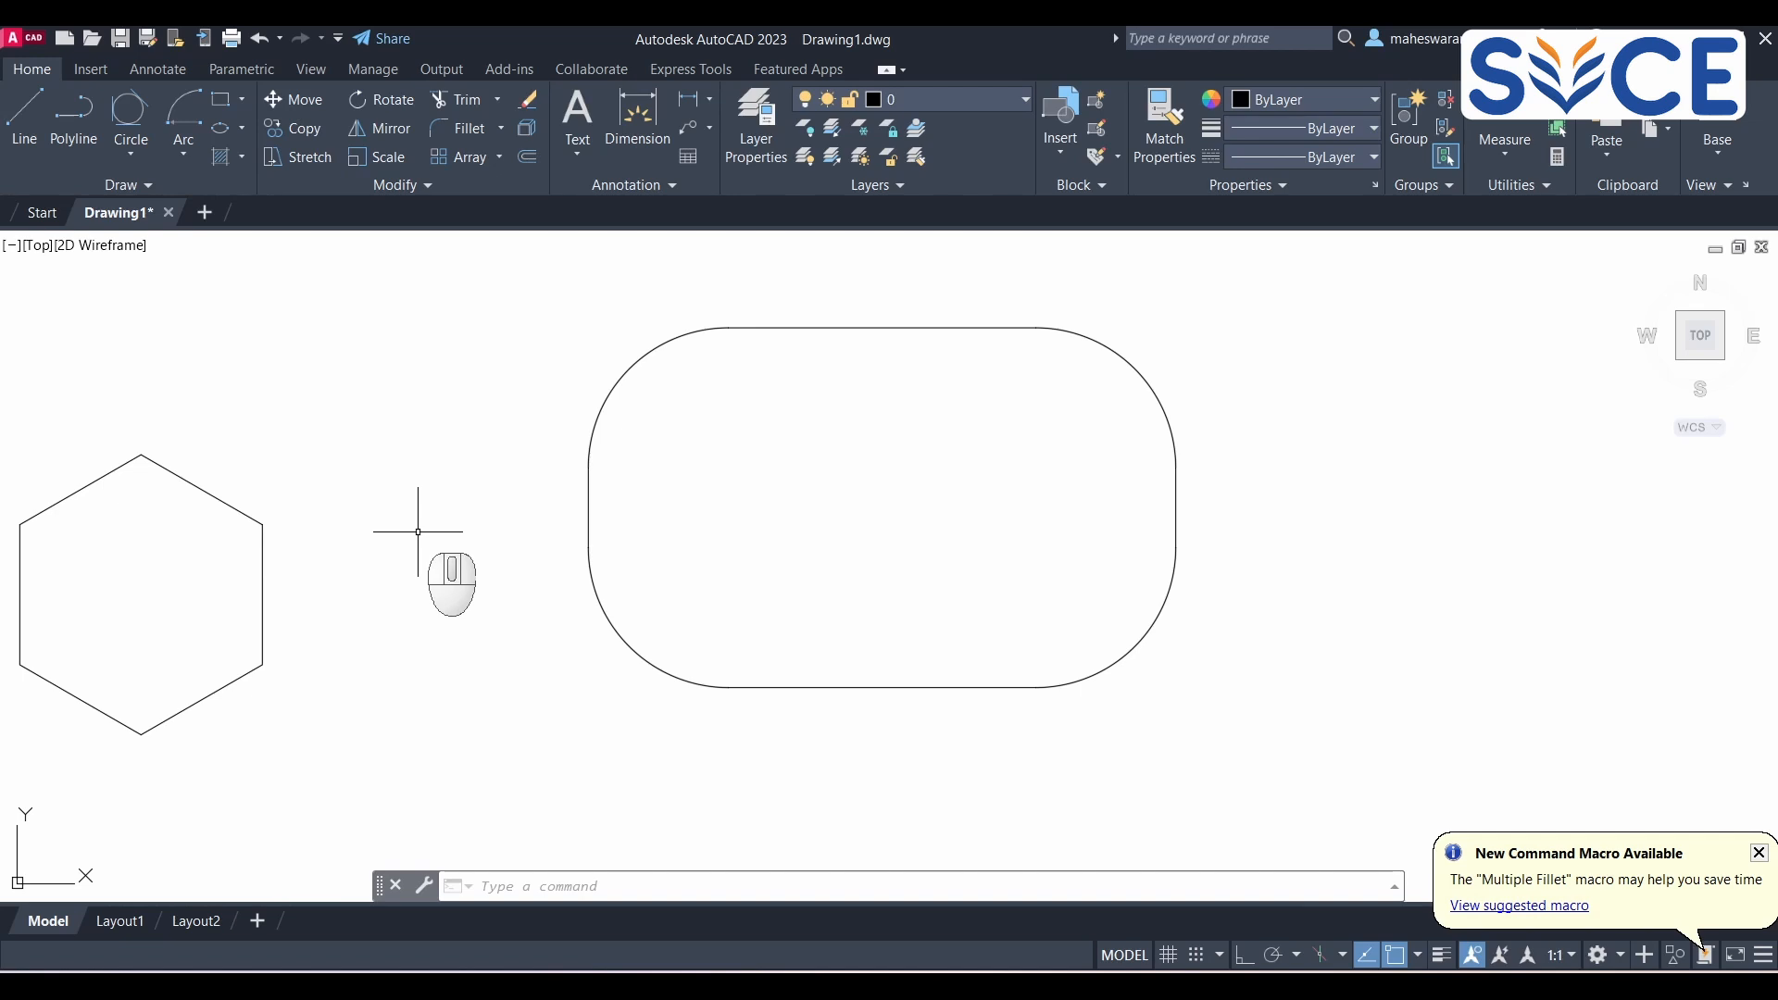
Step: Reveal the additional Draw tools
scroll(1179, 516, "down", 2)
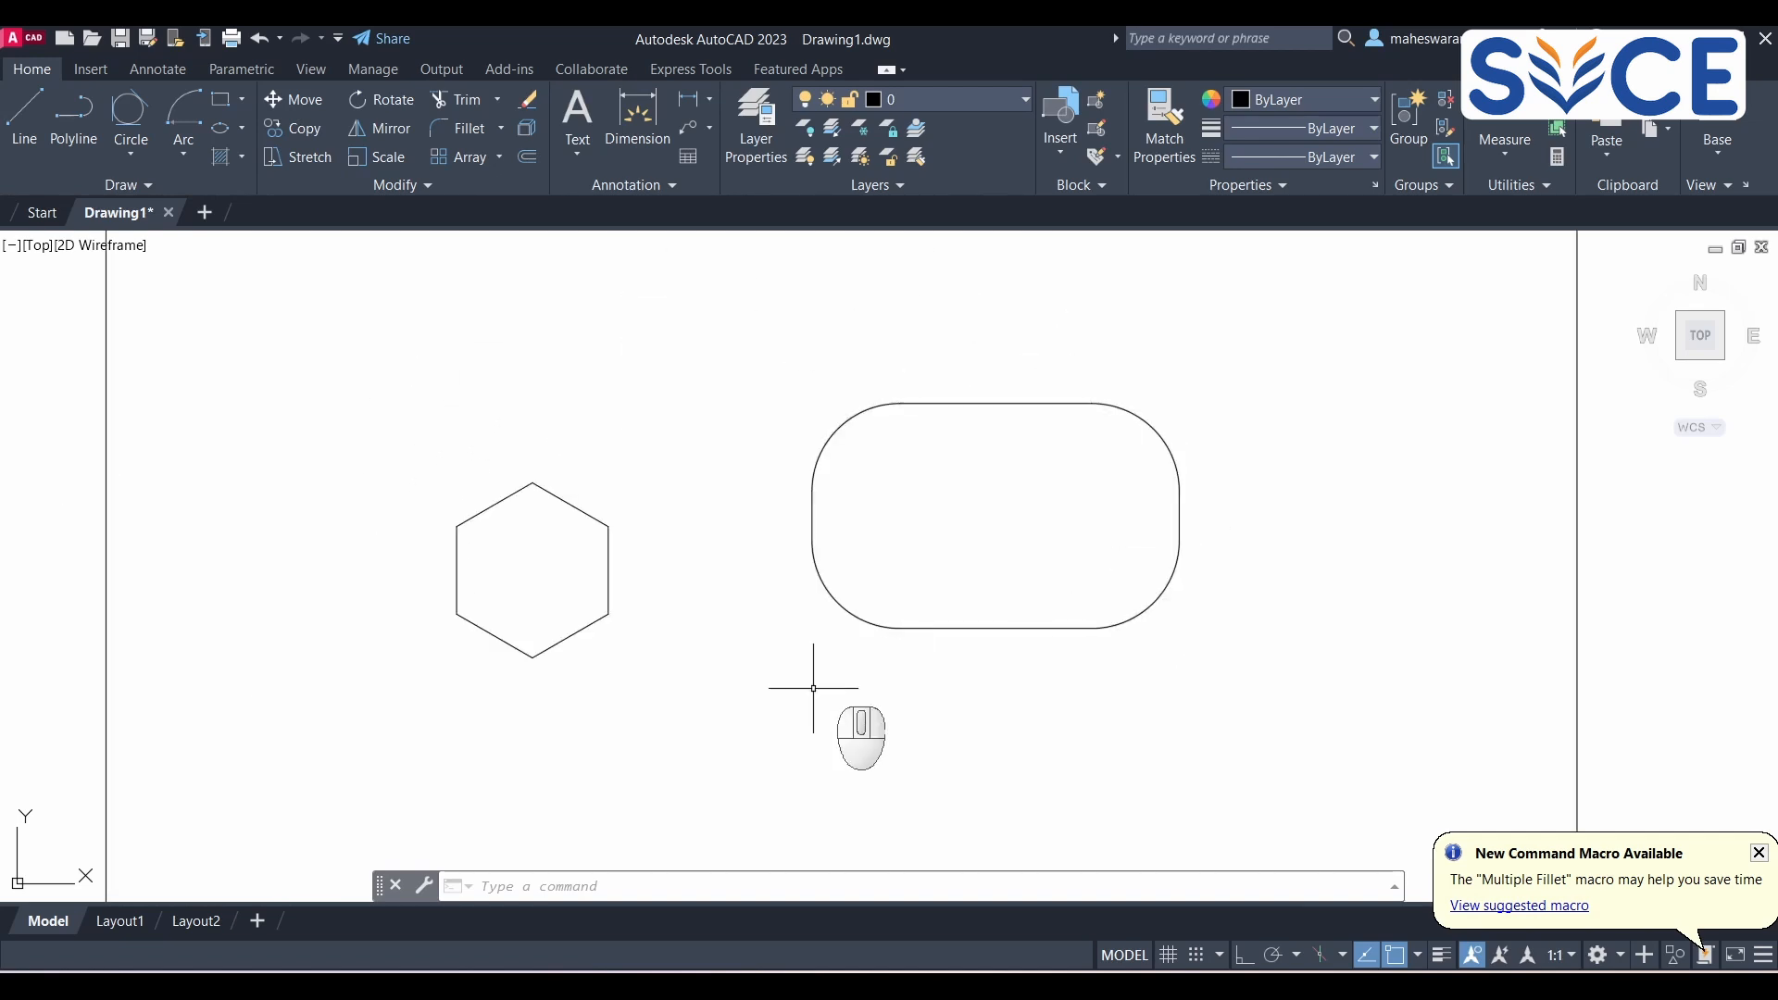
scroll(761, 699, "down", 2)
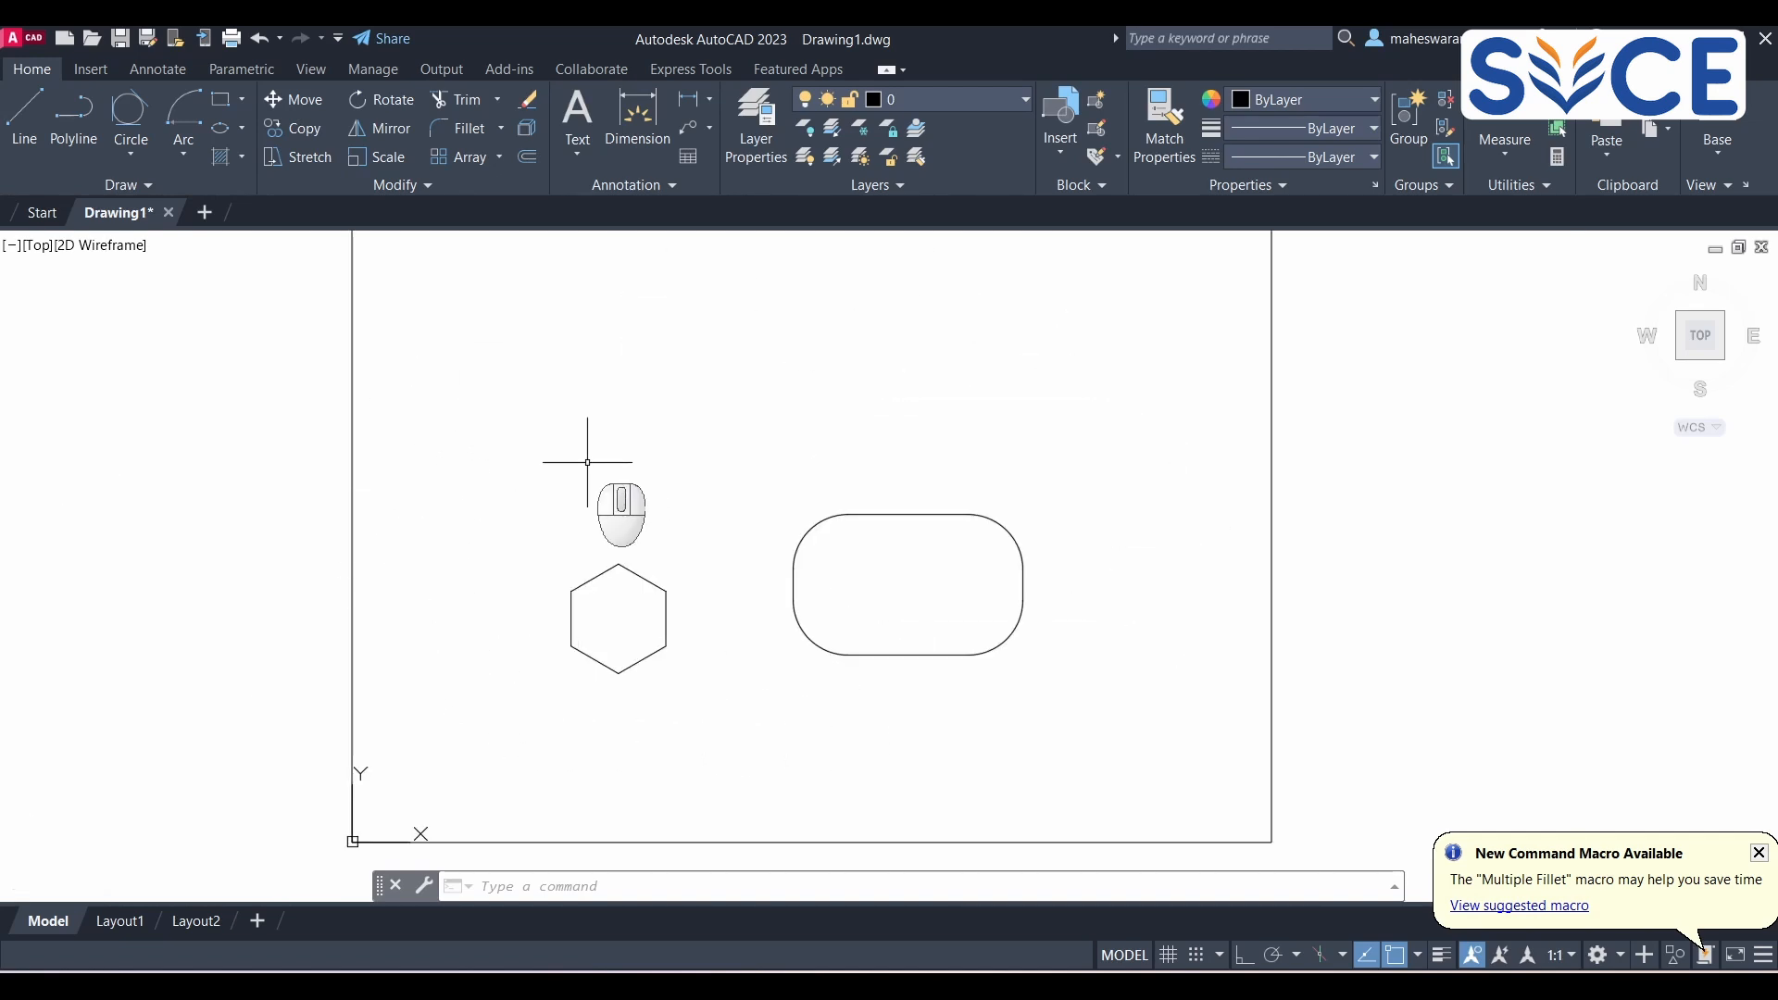
left_click(148, 182)
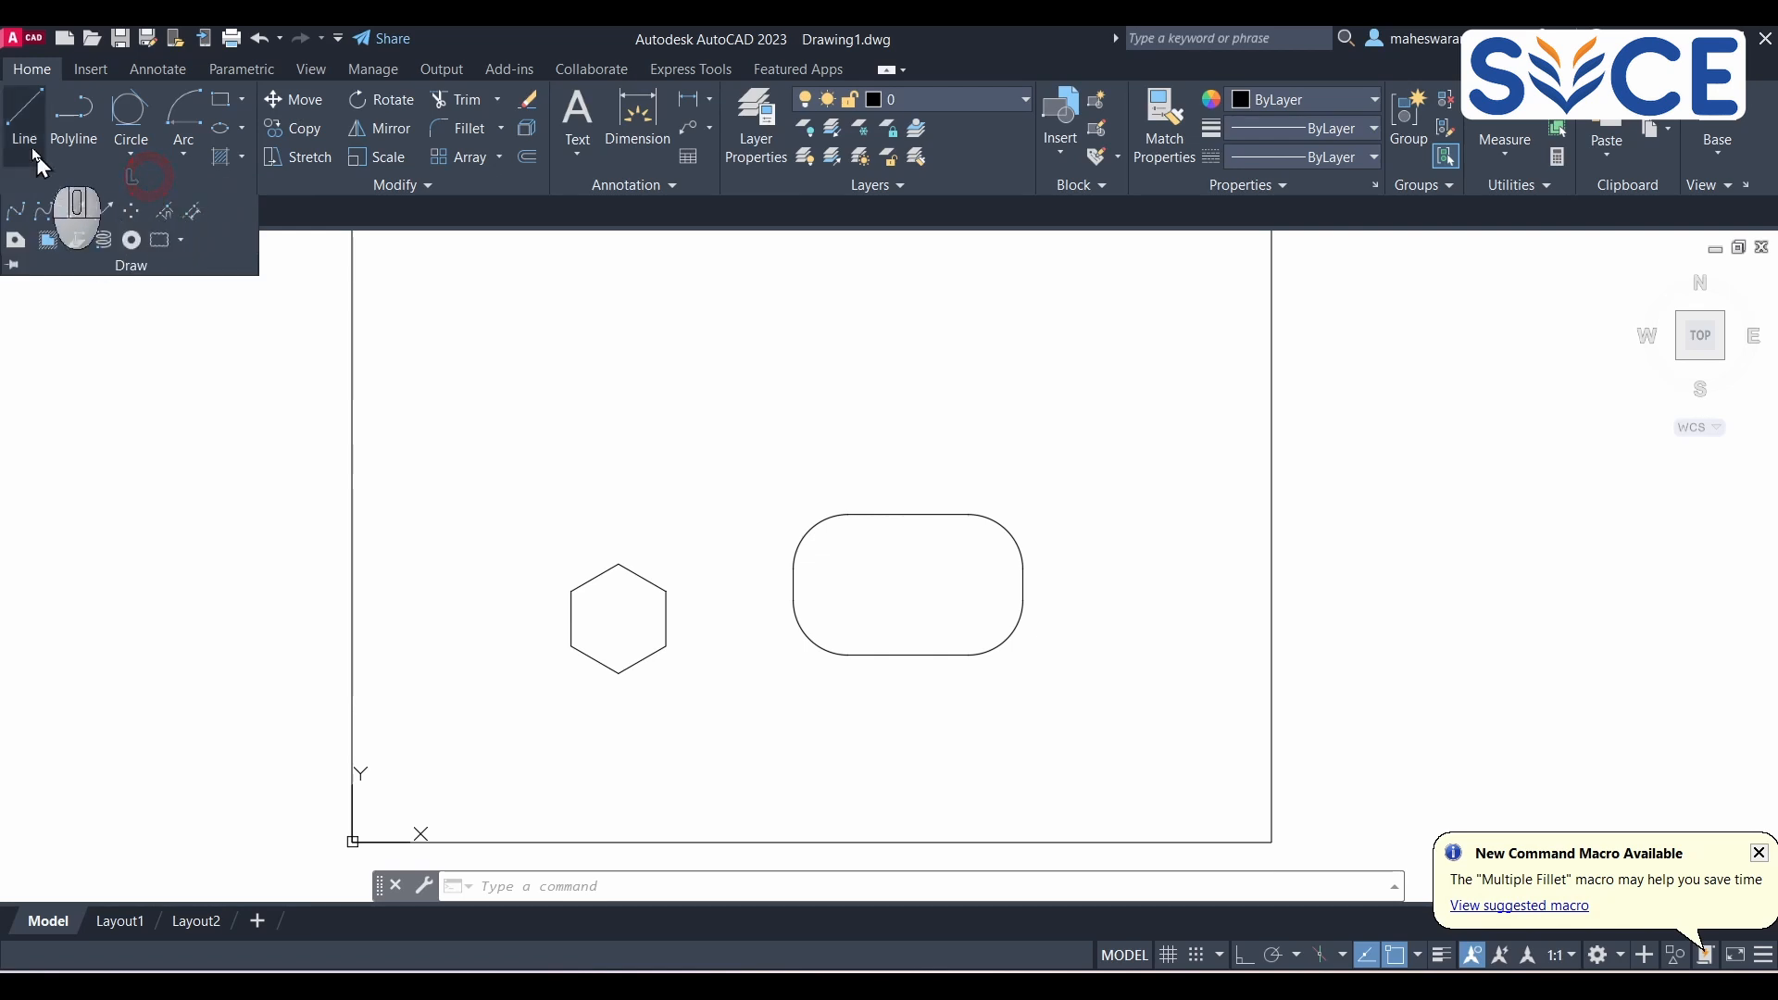